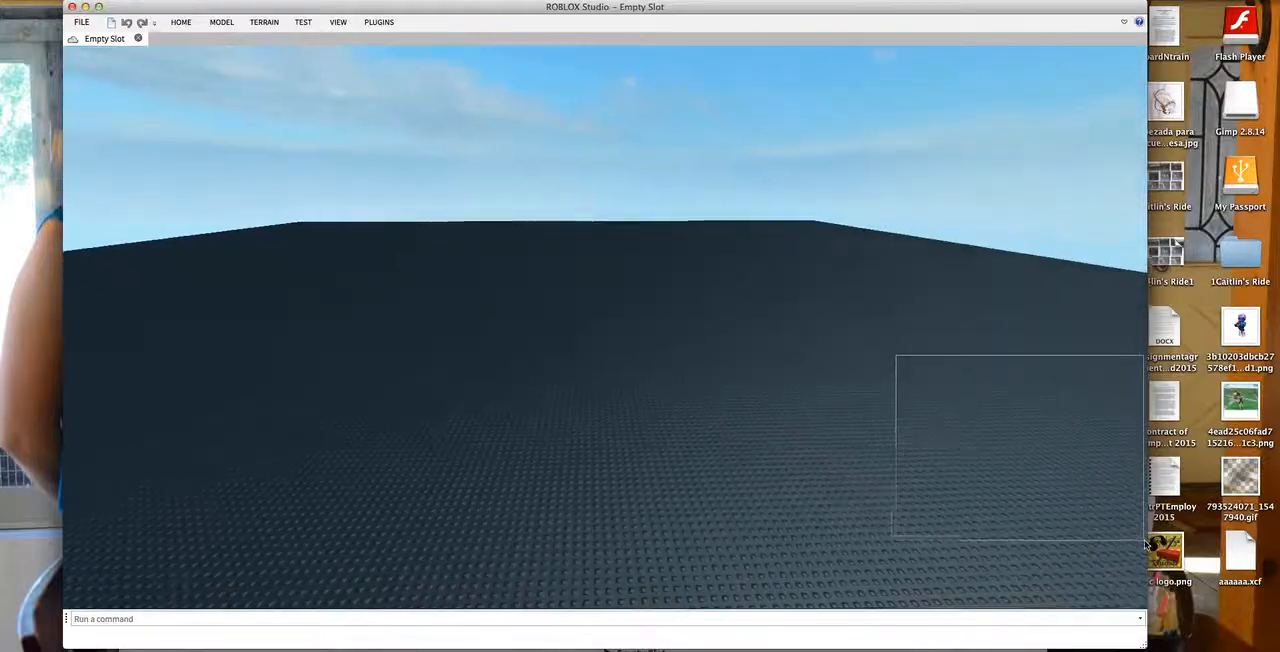
key(w)
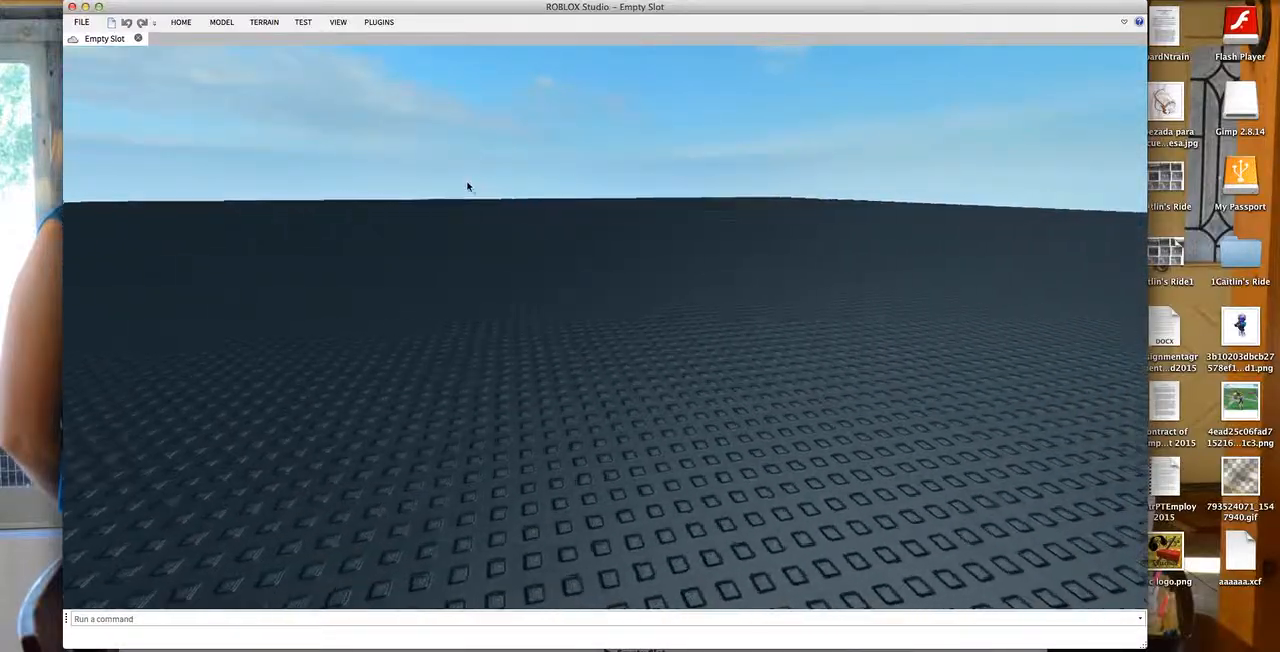
- Keep the ribbon expanded so its tools stay shown instead of only the tab names
click(338, 22)
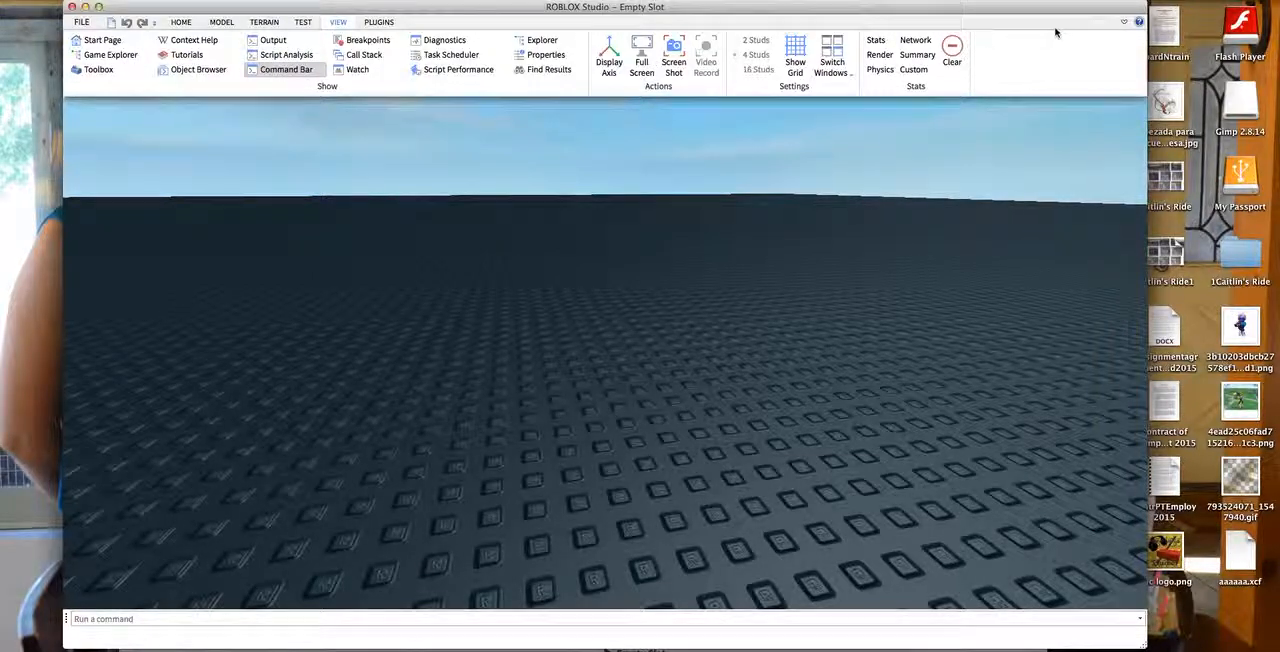
click(1125, 22)
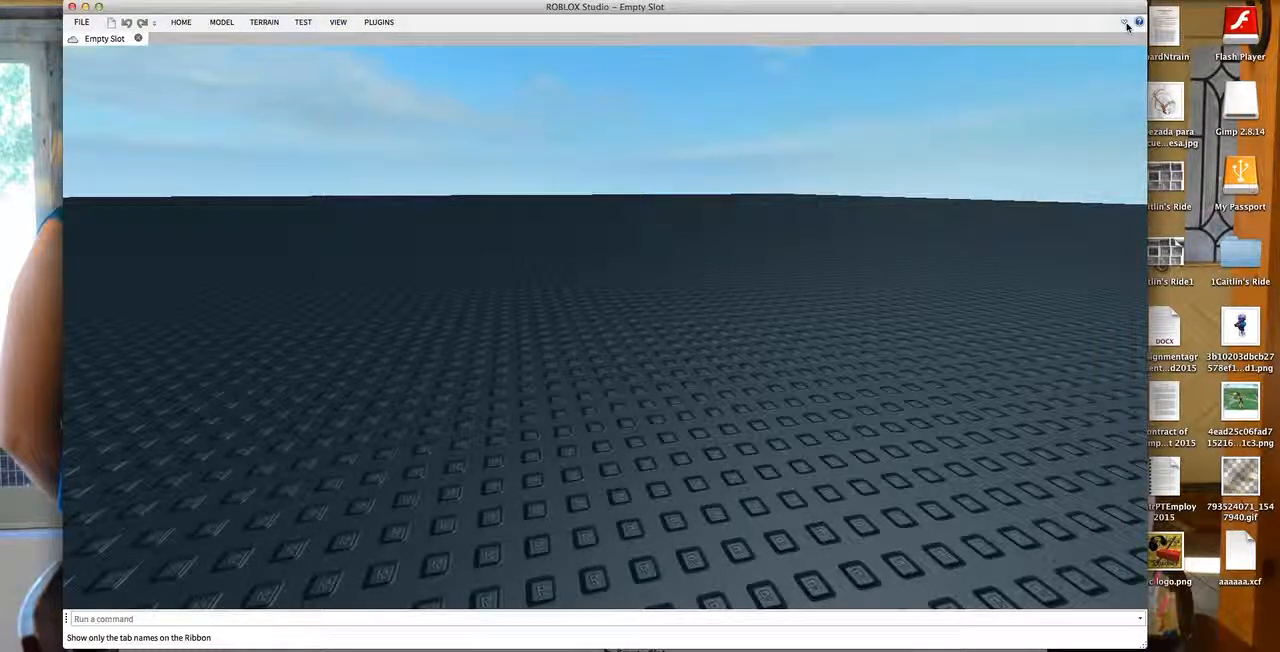
click(1125, 23)
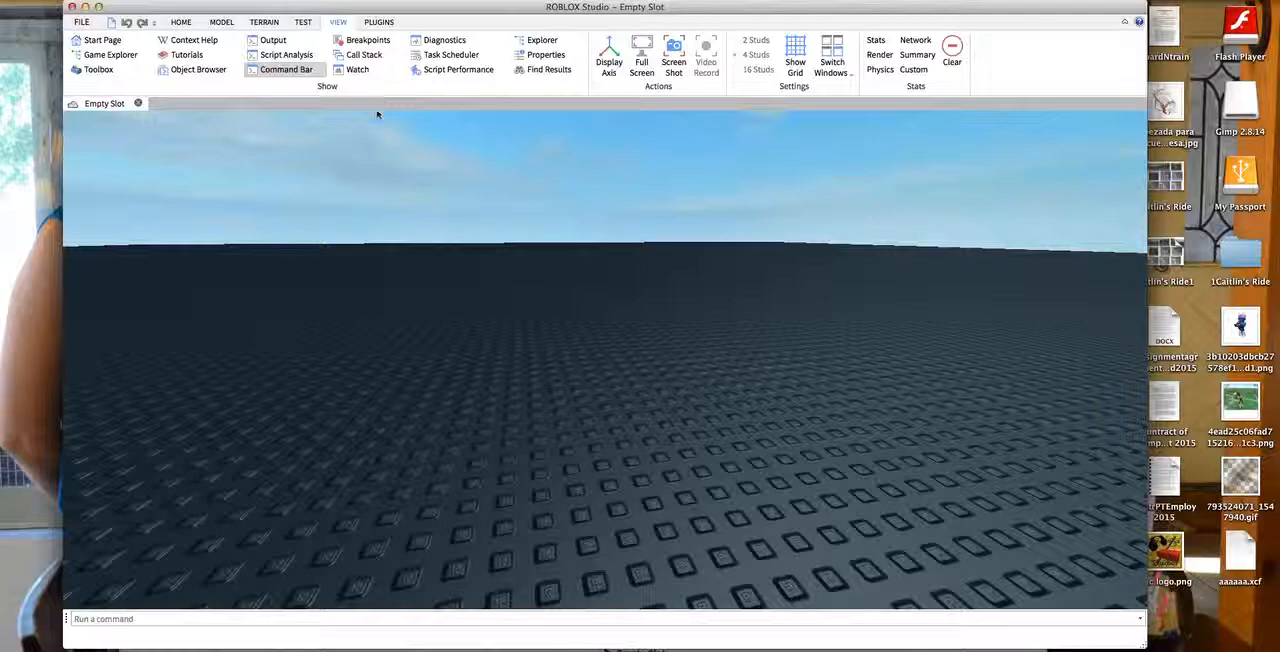
- Show the Explorer, Properties and Toolbox windows for the Empty Slot place
scroll(449, 68, up, 2)
scroll(340, 28, down, 1)
scroll(352, 28, up, 1)
click(342, 24)
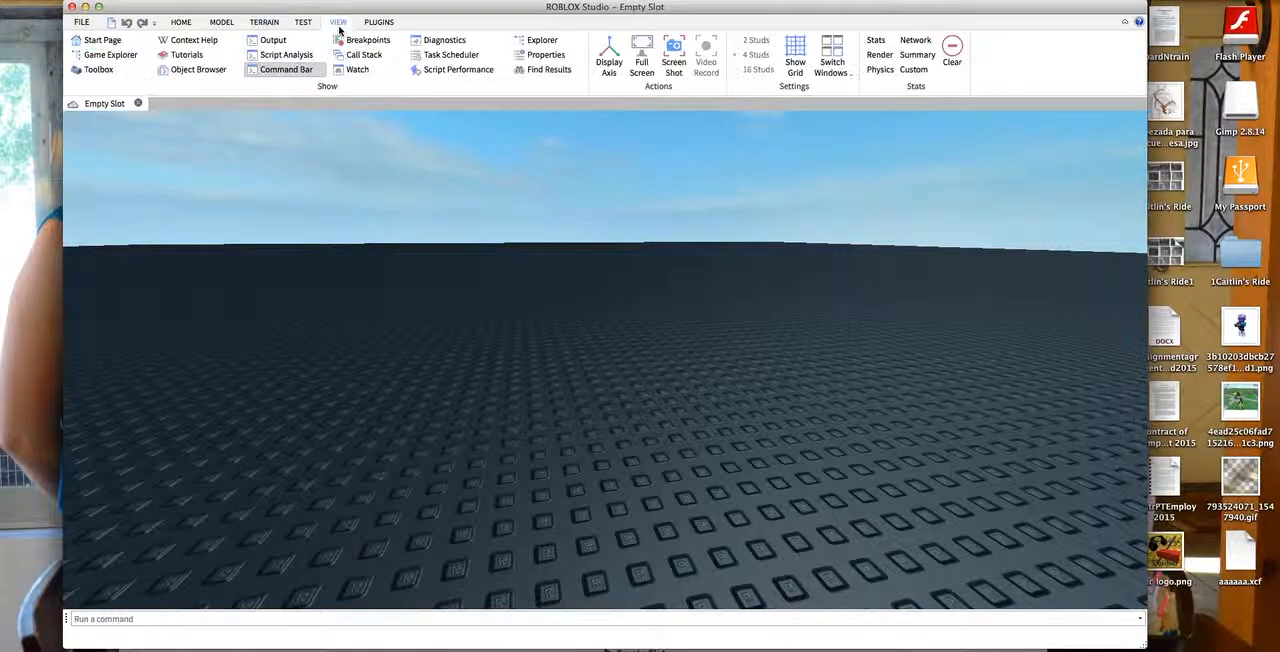
click(524, 45)
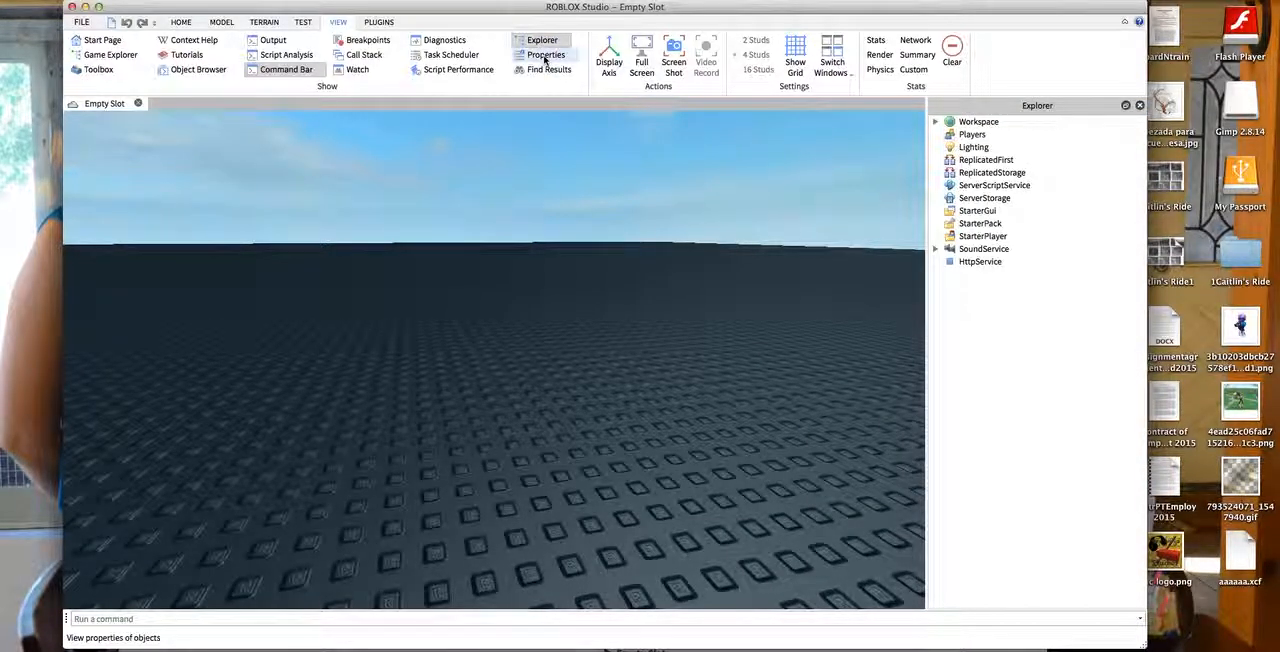
click(545, 56)
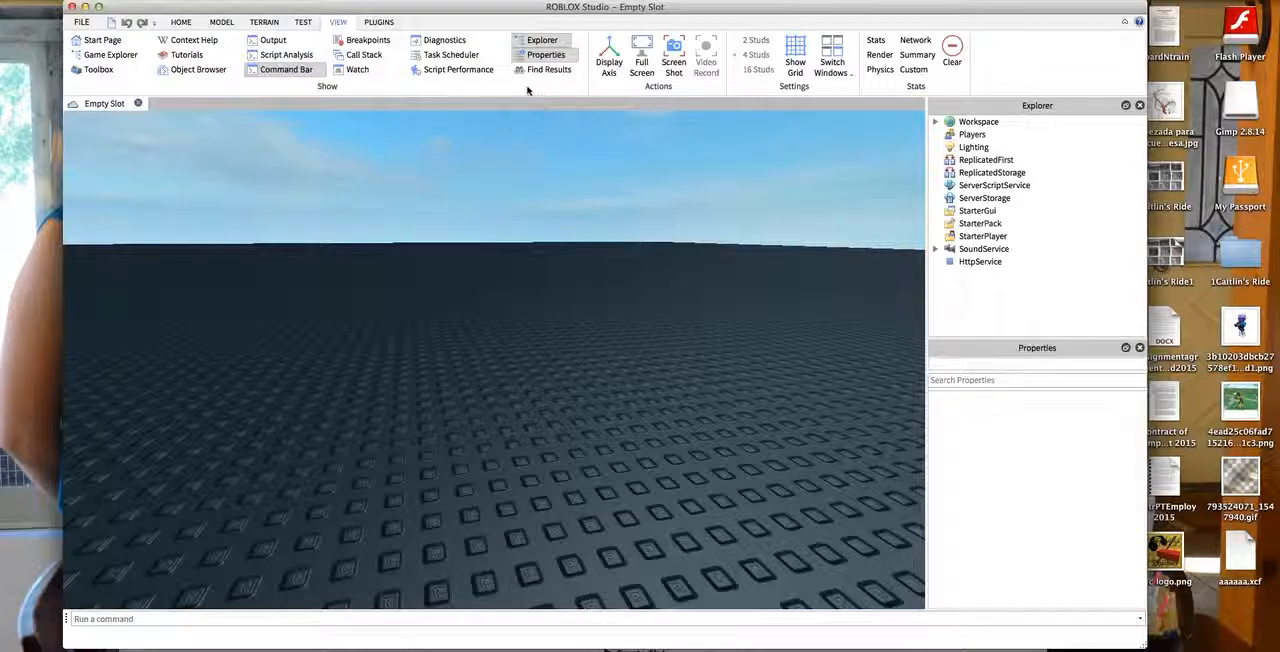
click(96, 69)
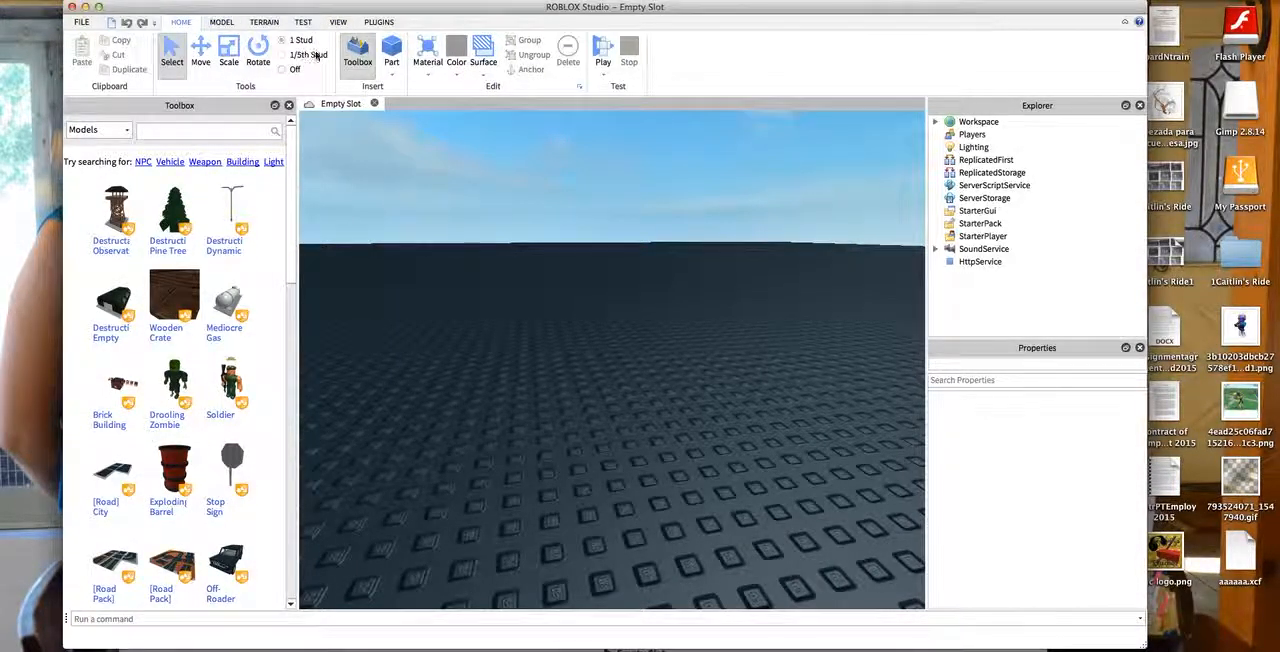
- Show the Advanced Objects list and enlarge it so more object types fit below the Toolbox
click(221, 22)
click(680, 60)
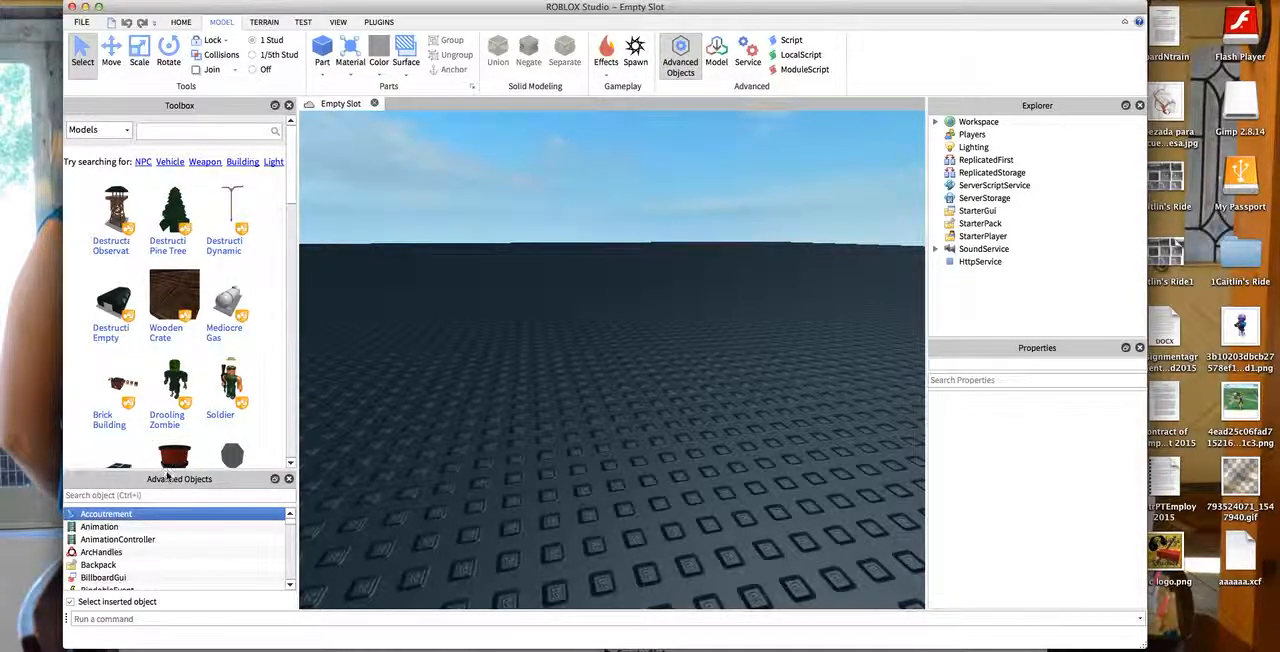
drag(172, 470, 187, 386)
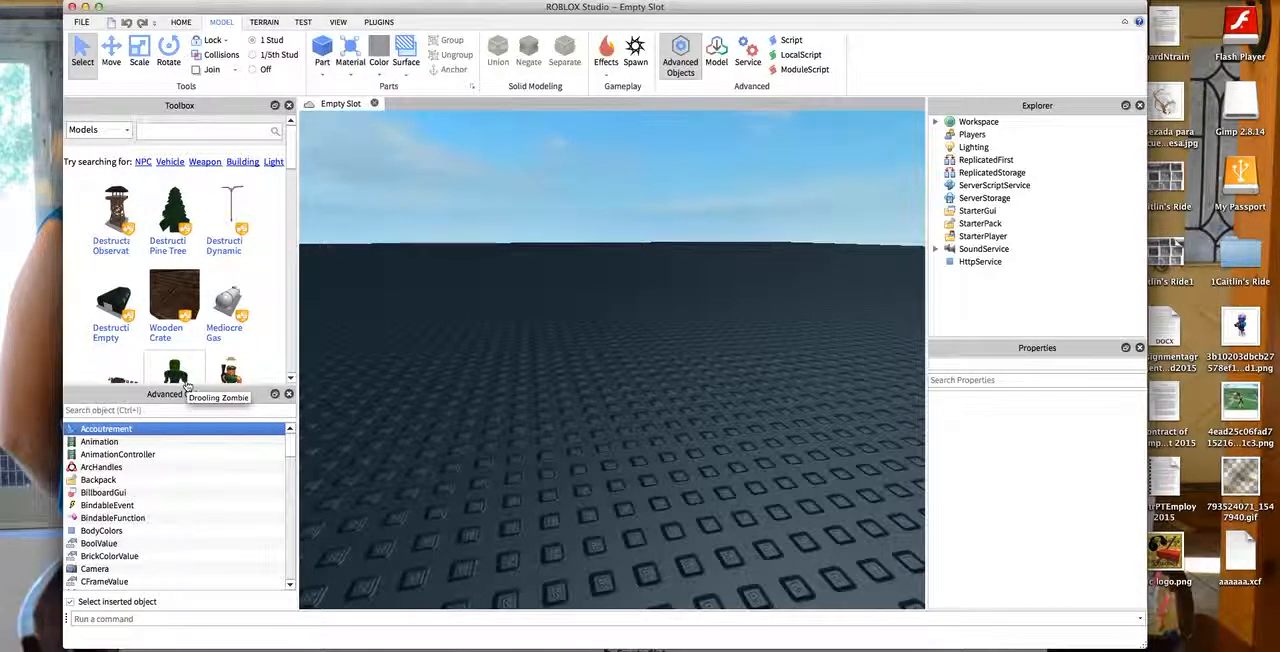
click(345, 23)
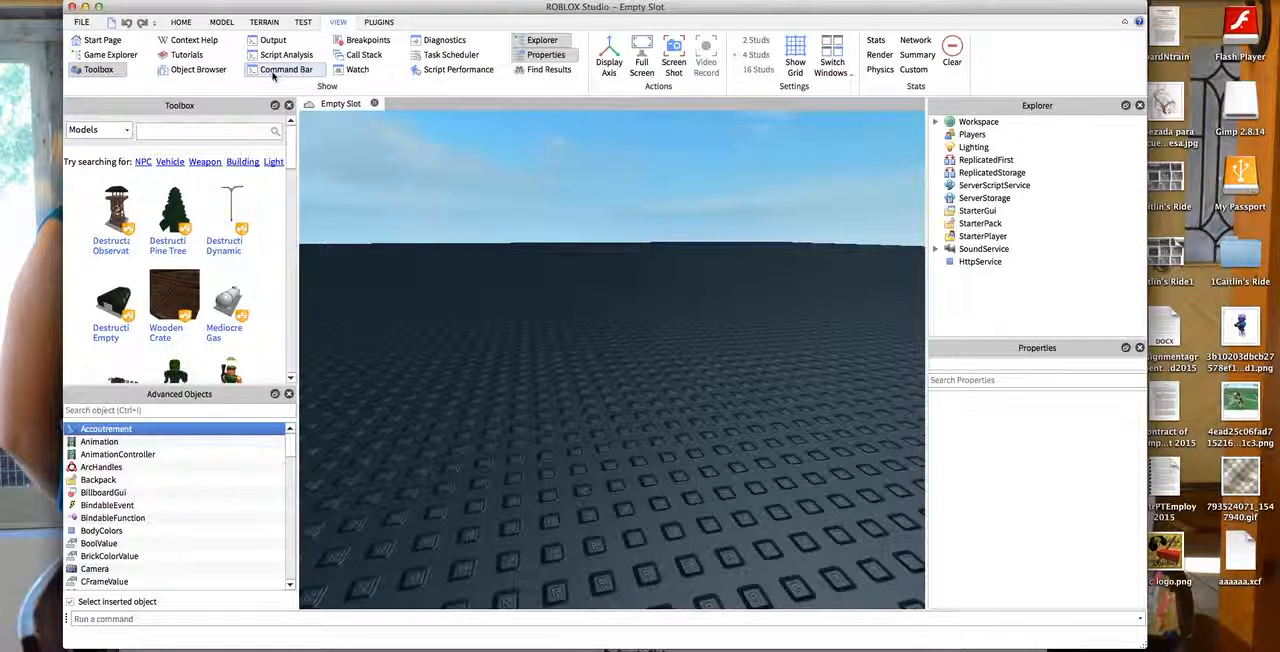
click(224, 24)
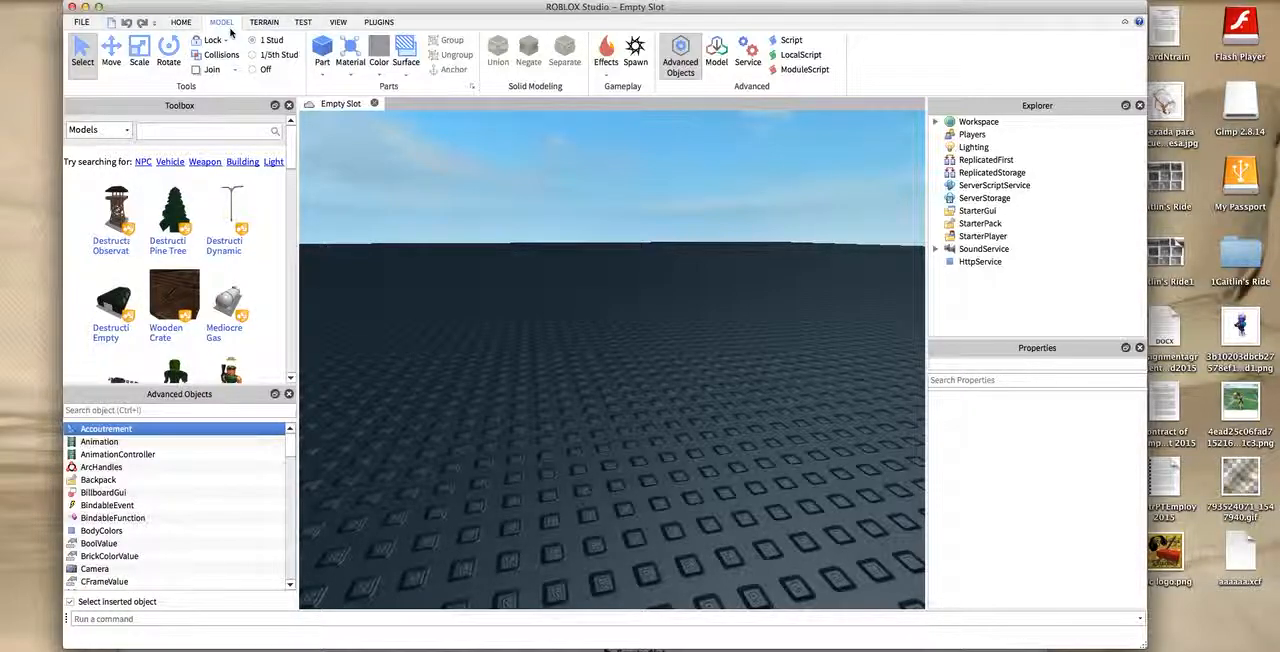
- Change the BrickColor of the Base part in the Workspace to Camo
drag(459, 235, 670, 366)
scroll(651, 337, down, 5)
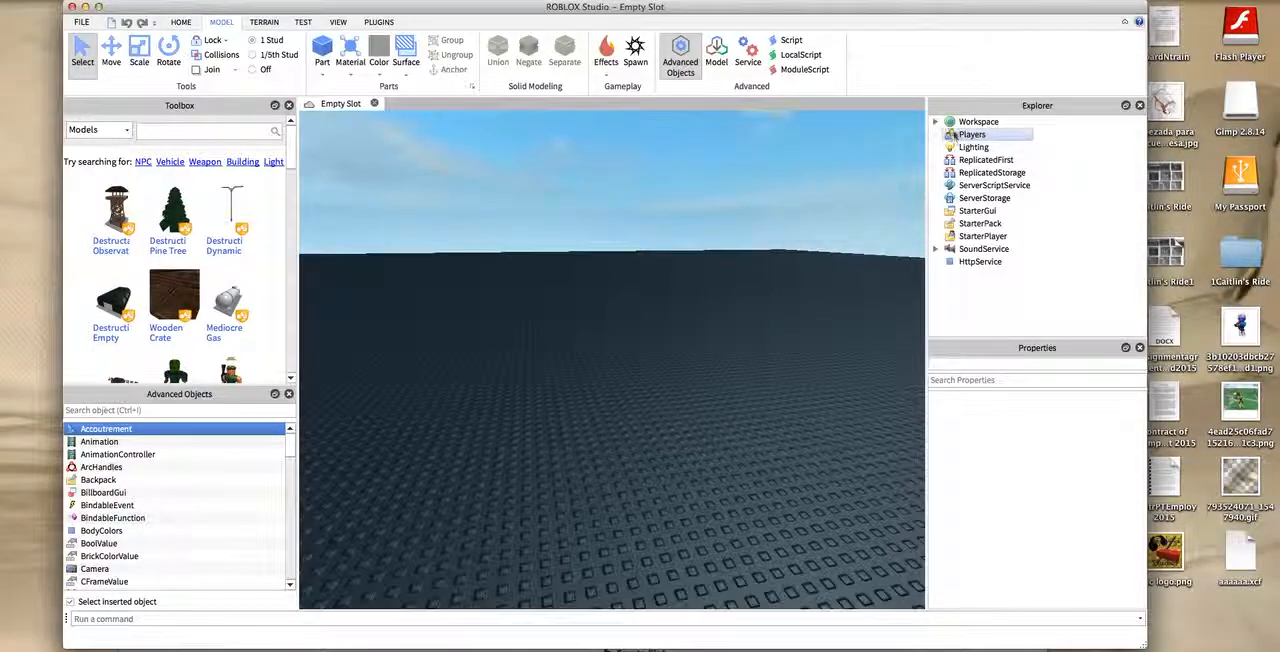
click(935, 121)
click(975, 160)
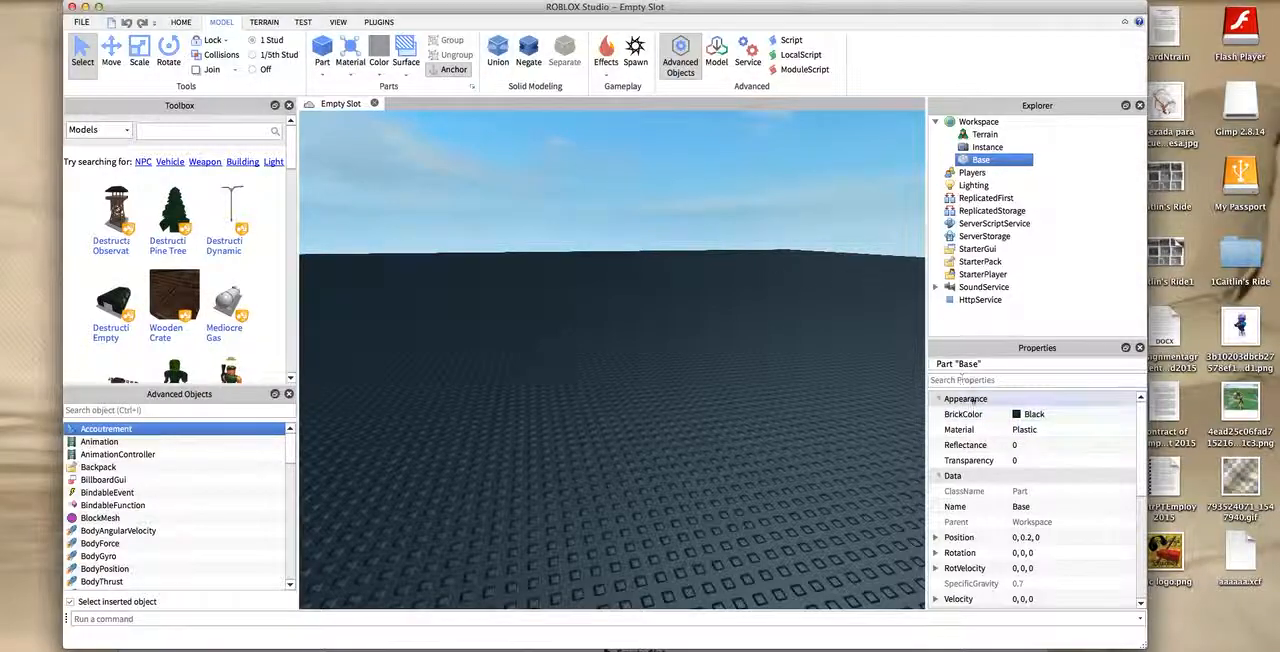
click(1017, 414)
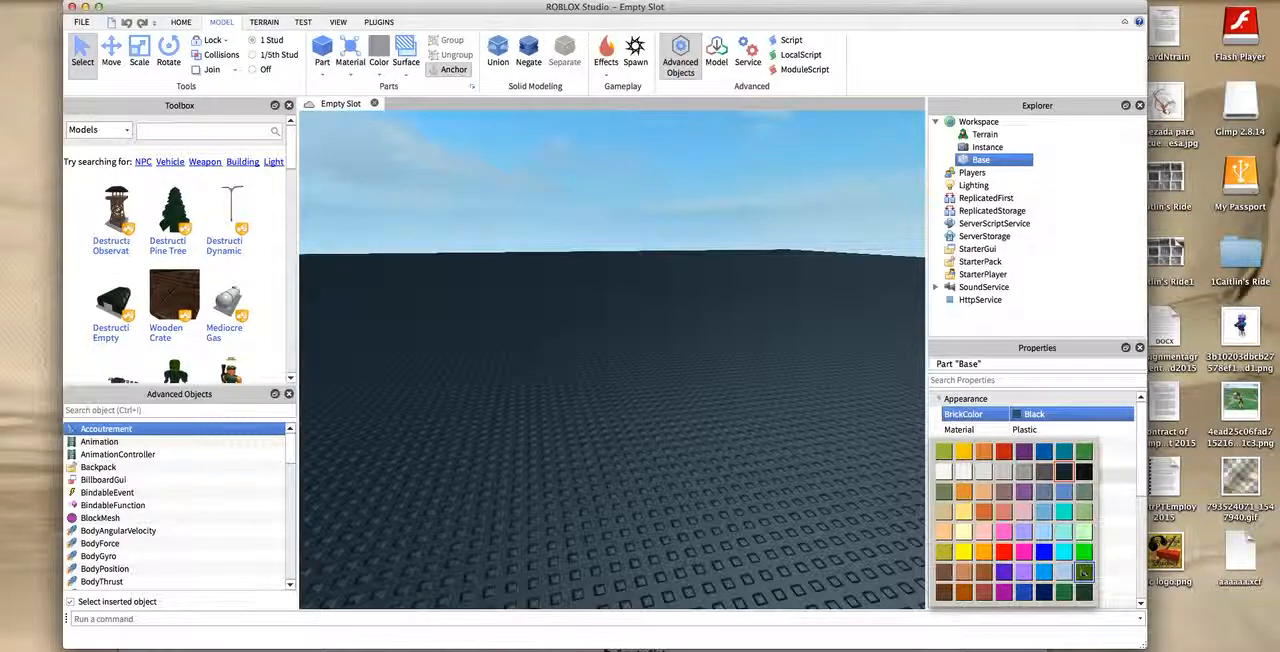
click(1081, 573)
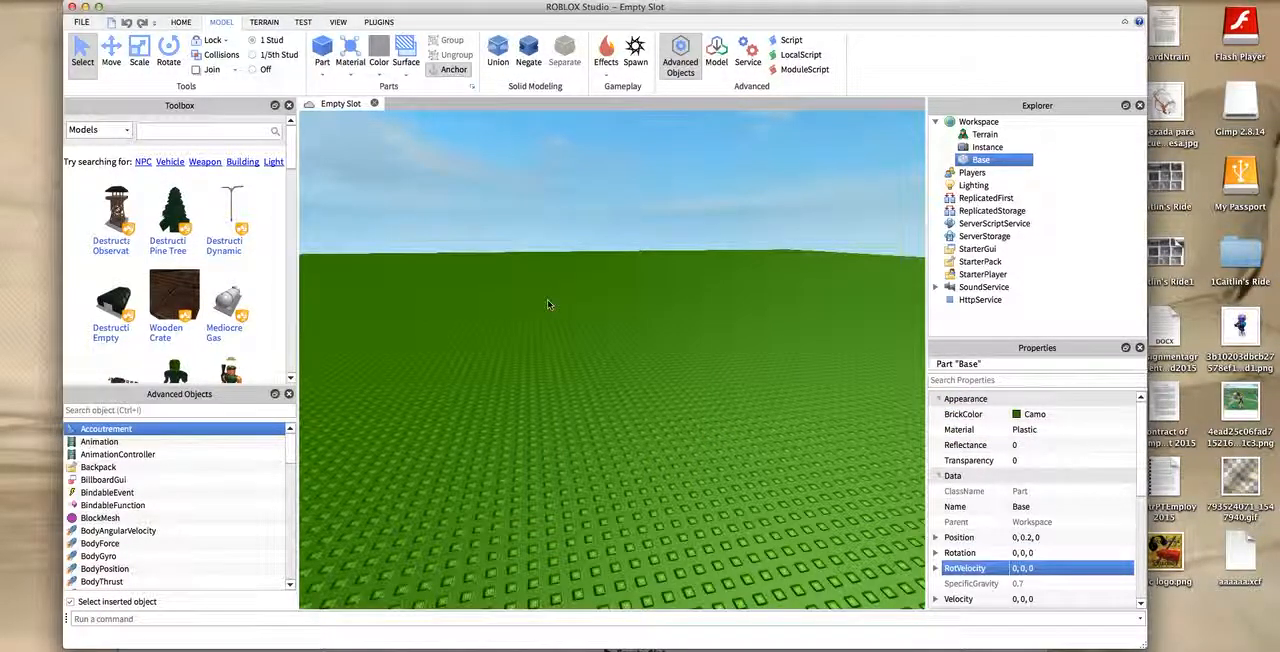
click(304, 207)
scroll(702, 146, up, 4)
scroll(630, 140, down, 6)
scroll(535, 137, up, 3)
scroll(522, 131, up, 3)
scroll(520, 129, down, 5)
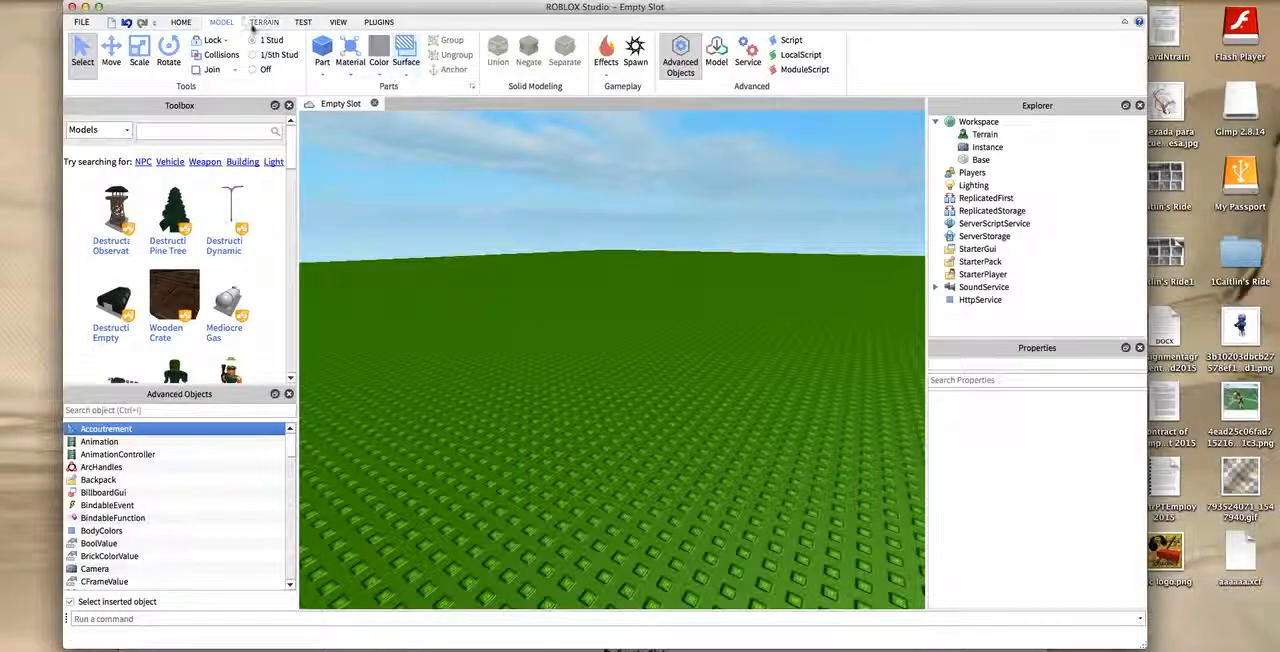
click(218, 42)
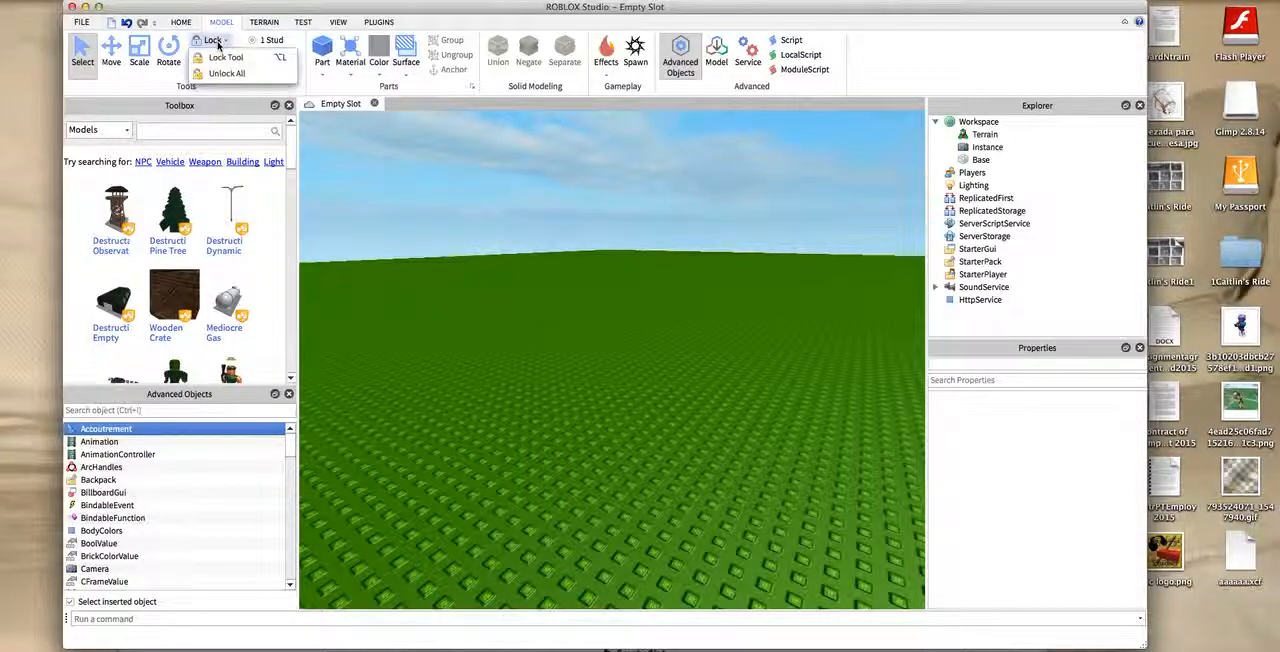
click(233, 88)
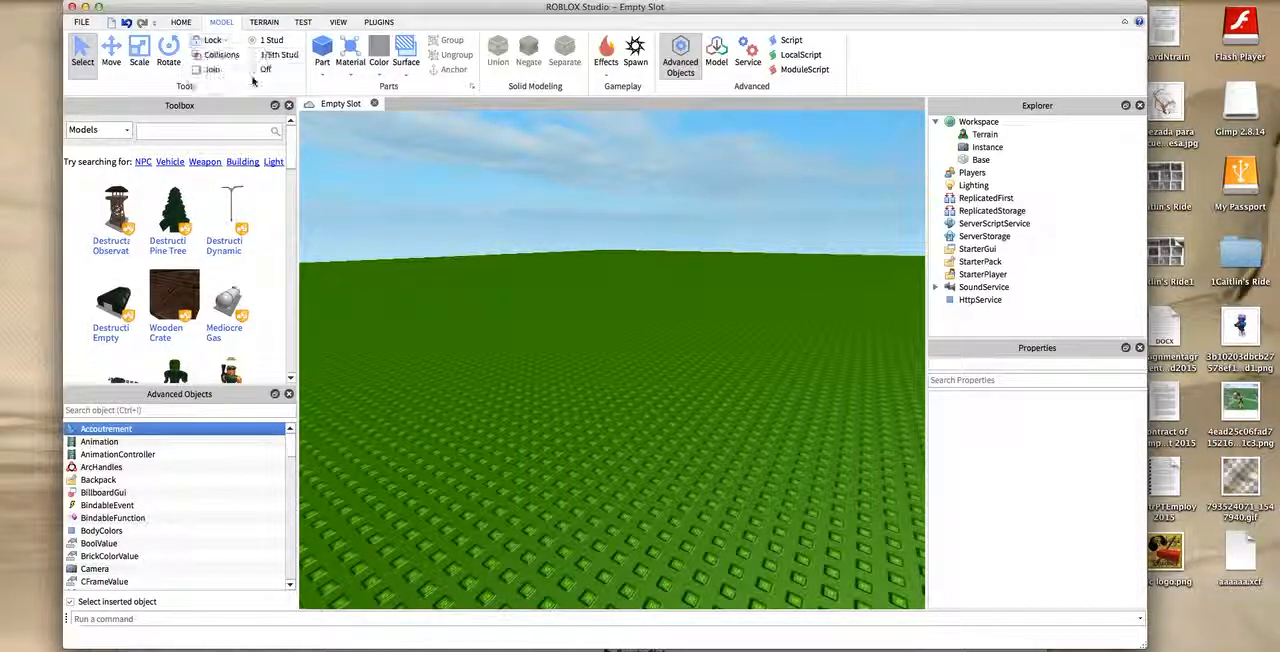
- Apply the Smooth, No Outline surface to the top of the Base part
click(706, 477)
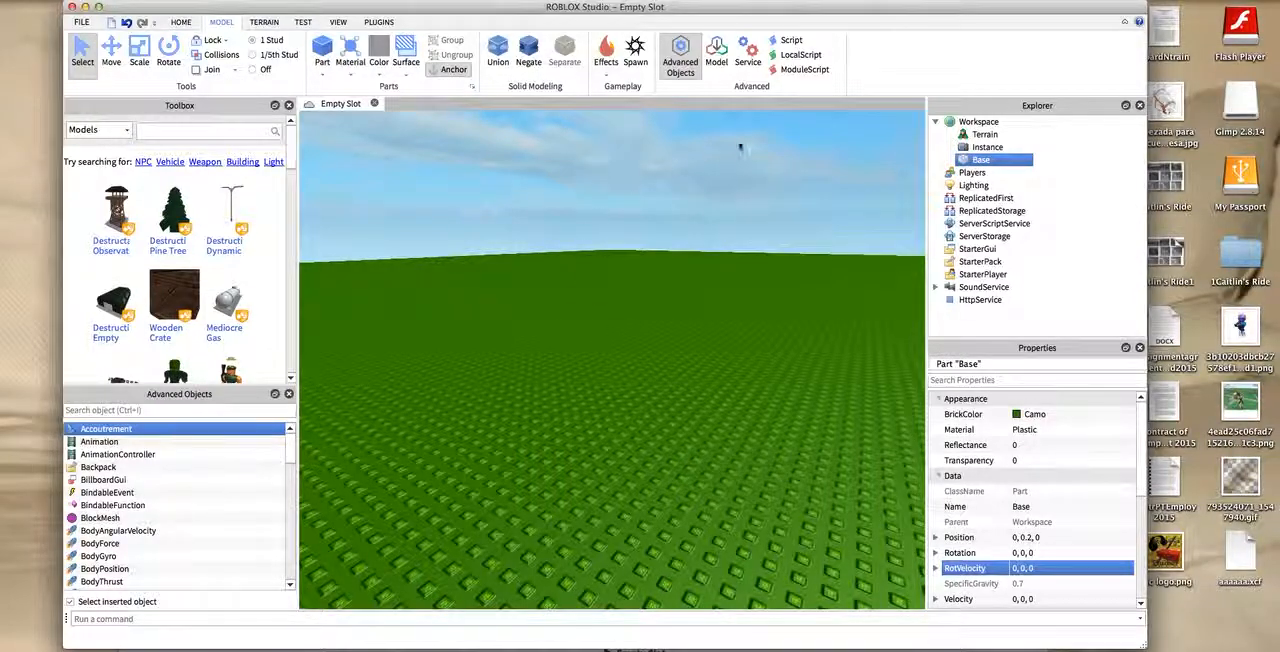
click(712, 153)
right_drag(712, 153, 820, 258)
click(526, 490)
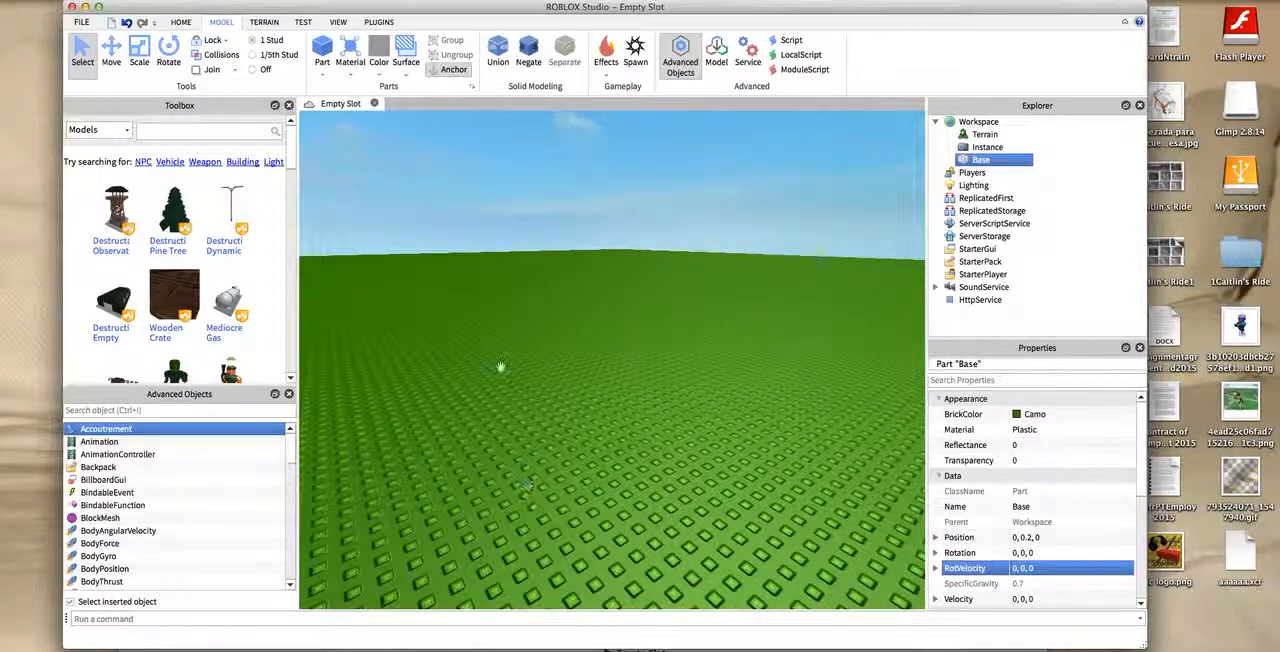
click(407, 76)
click(441, 119)
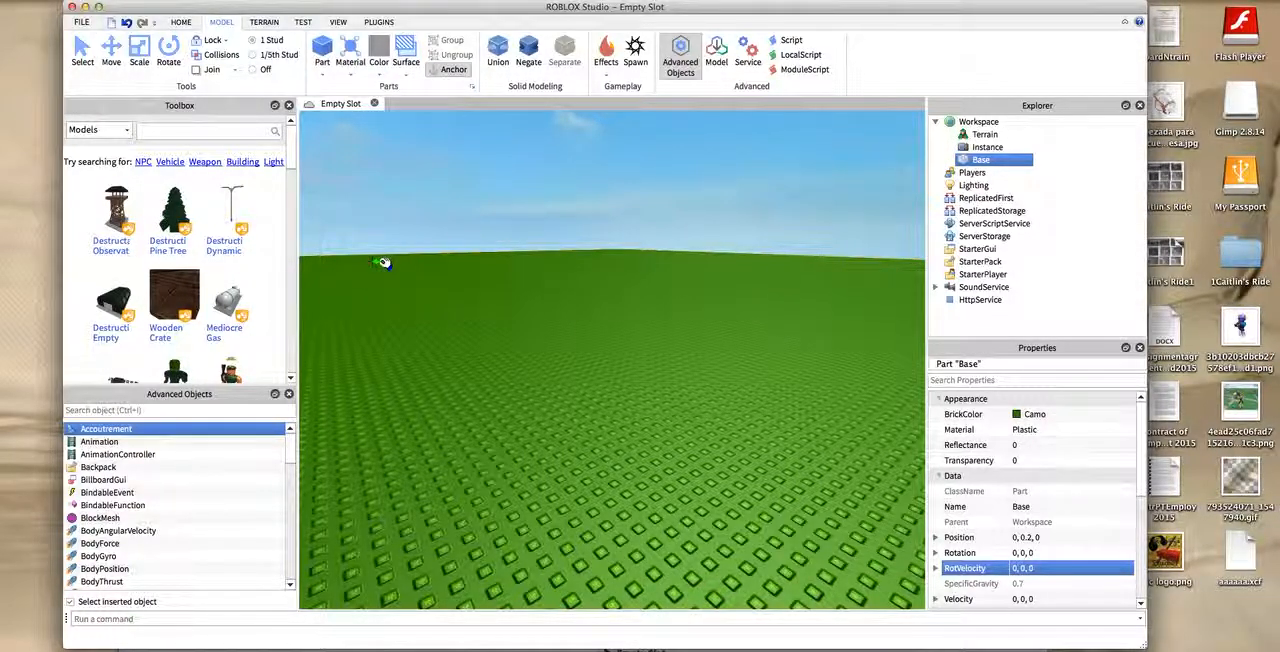
right_drag(320, 206, 326, 206)
click(632, 429)
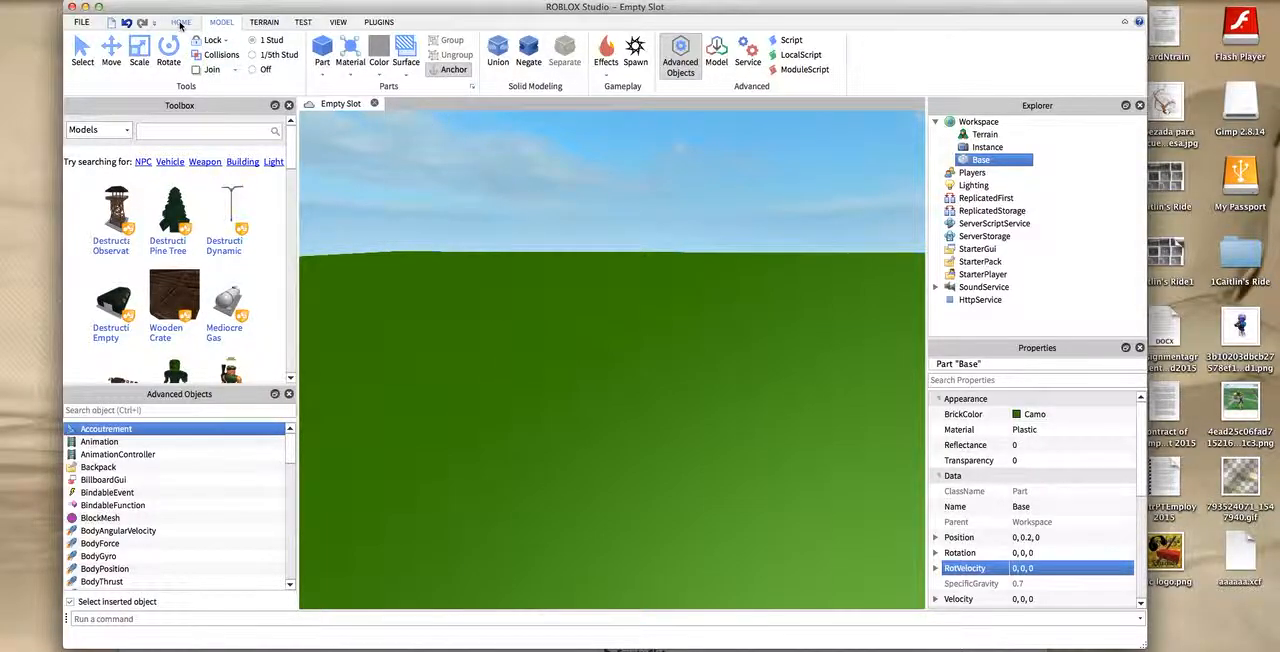
- Set the material of the Base part to Grass and deselect it
click(181, 22)
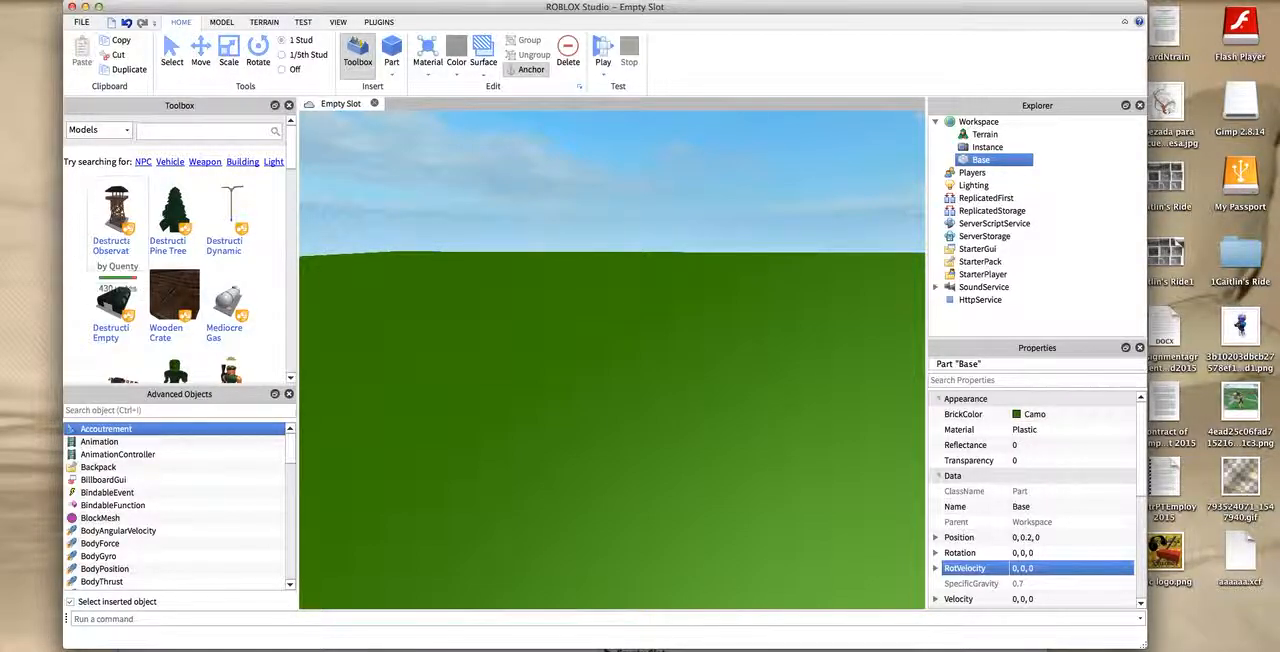
click(171, 58)
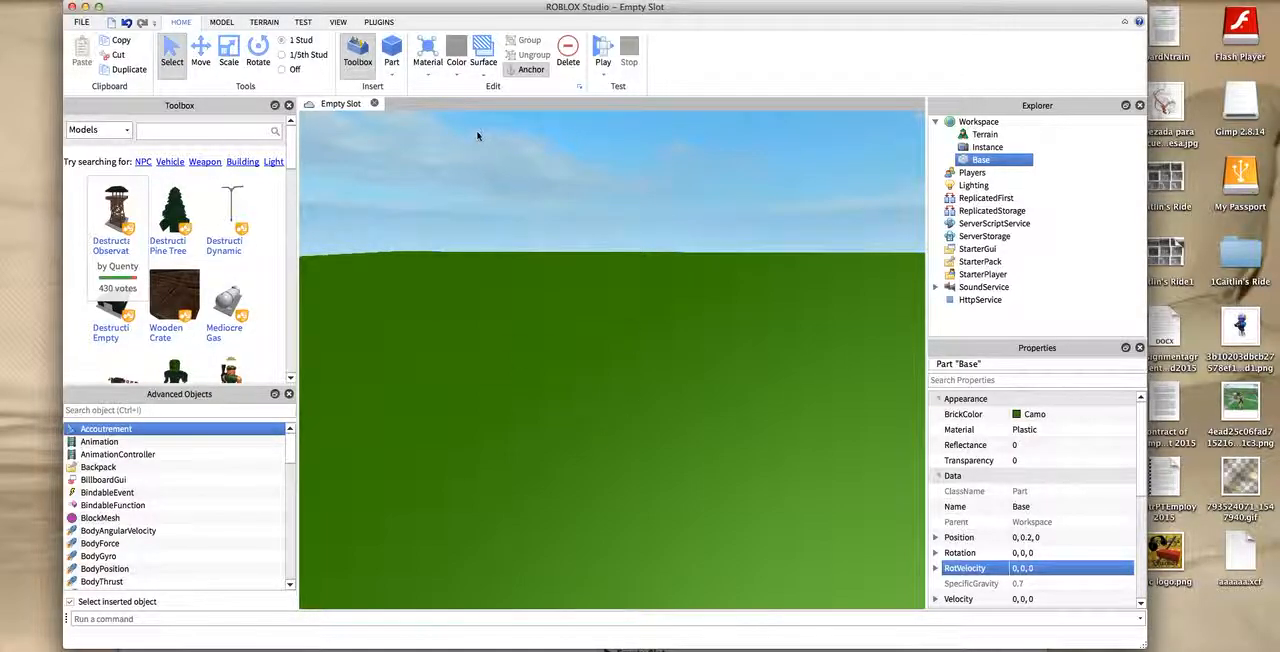
click(483, 75)
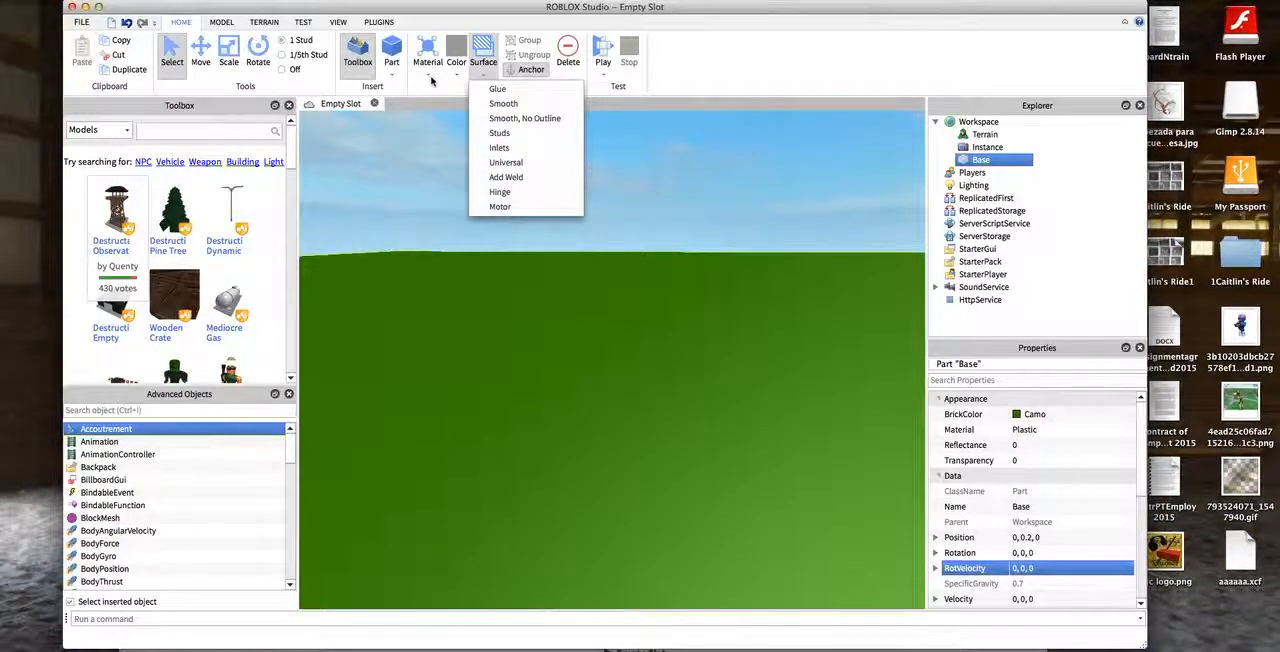
click(432, 80)
click(438, 76)
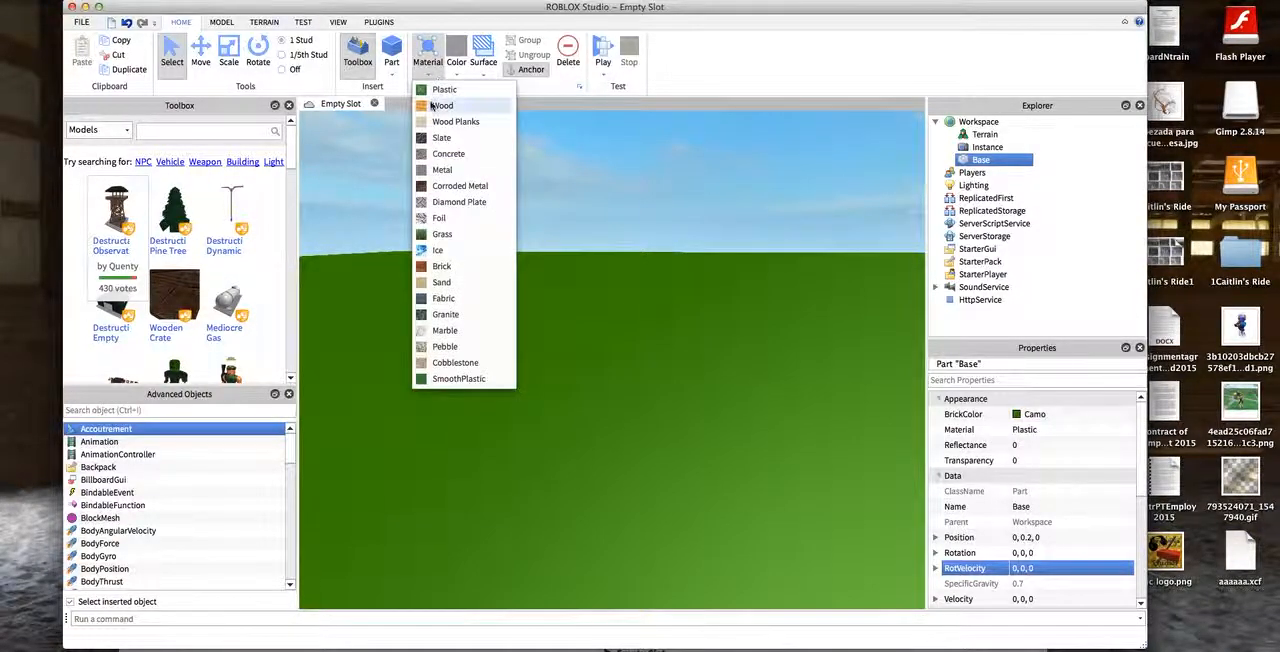
click(443, 235)
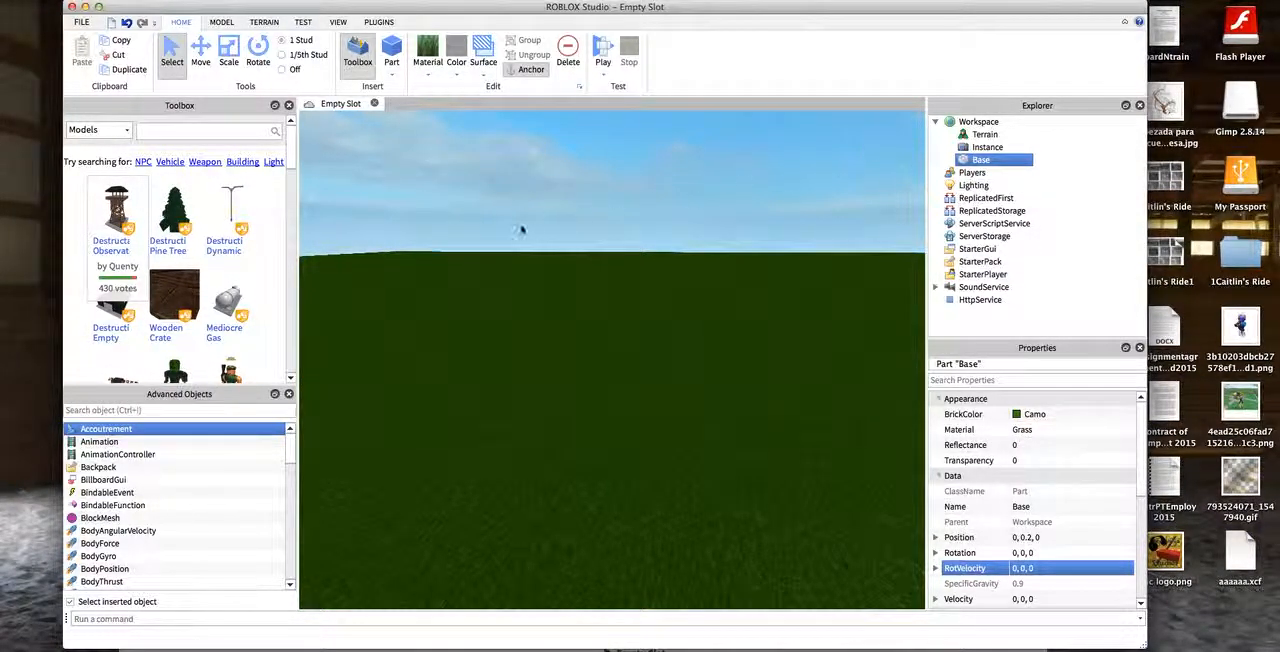
click(631, 236)
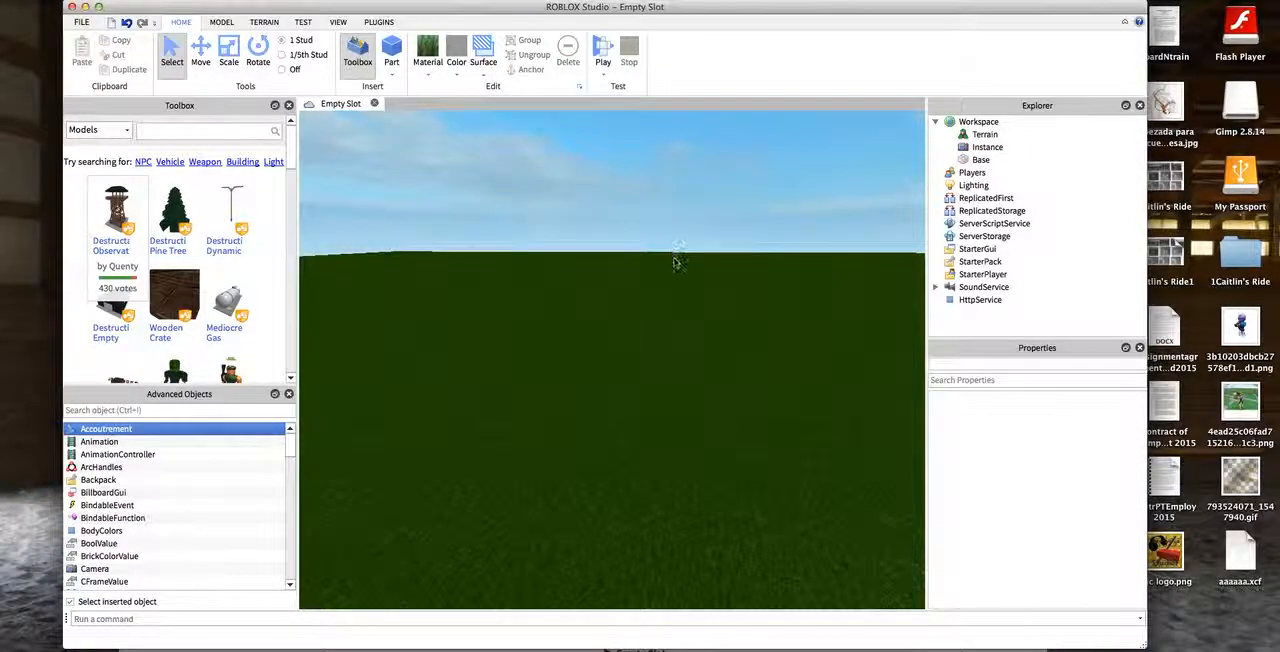
- Recolor the Base part to Lime green and look over the ground
click(980, 160)
click(456, 62)
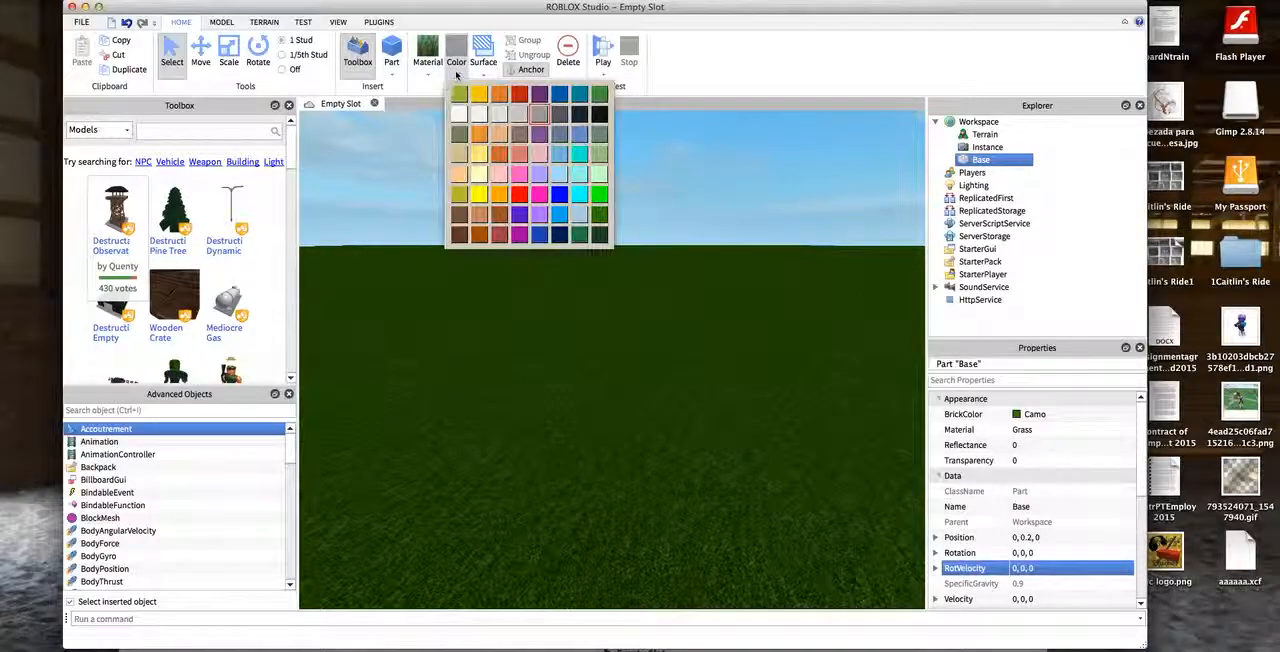
click(600, 196)
drag(698, 205, 649, 182)
scroll(922, 580, up, 5)
scroll(649, 182, up, 5)
scroll(649, 182, down, 5)
scroll(497, 216, up, 2)
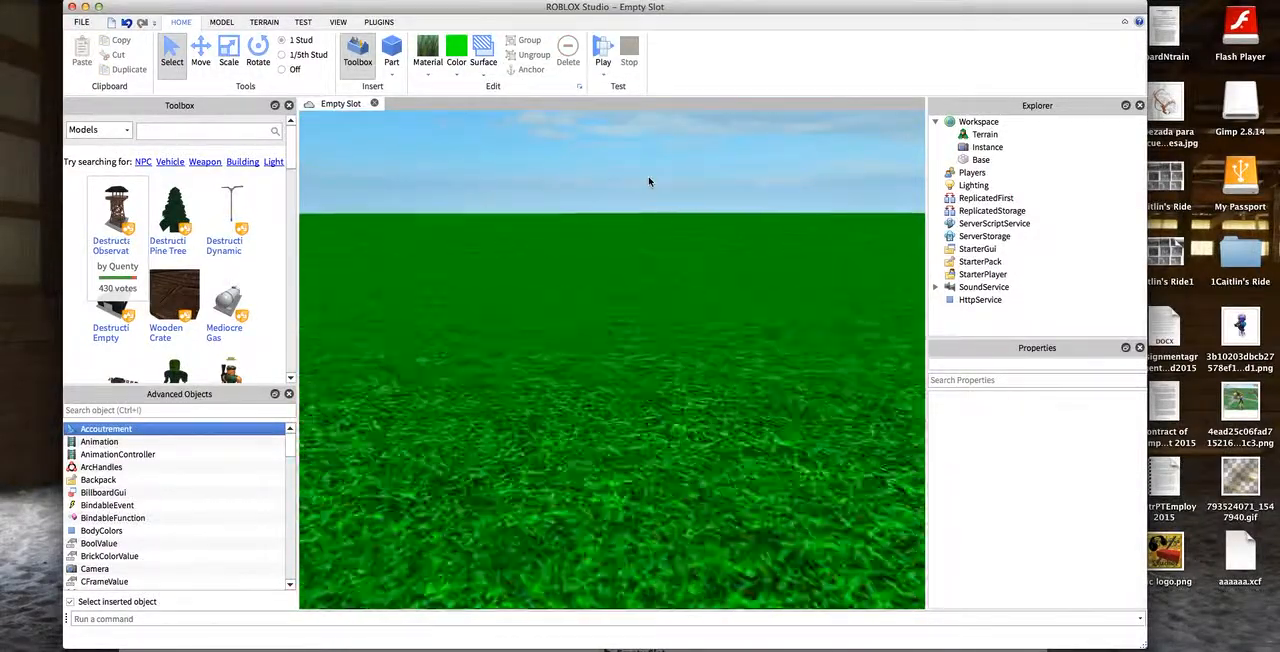
drag(498, 216, 922, 544)
right_drag(470, 136, 358, 115)
- Switch the Base part's material to Plastic and back to Grass
click(622, 504)
click(483, 74)
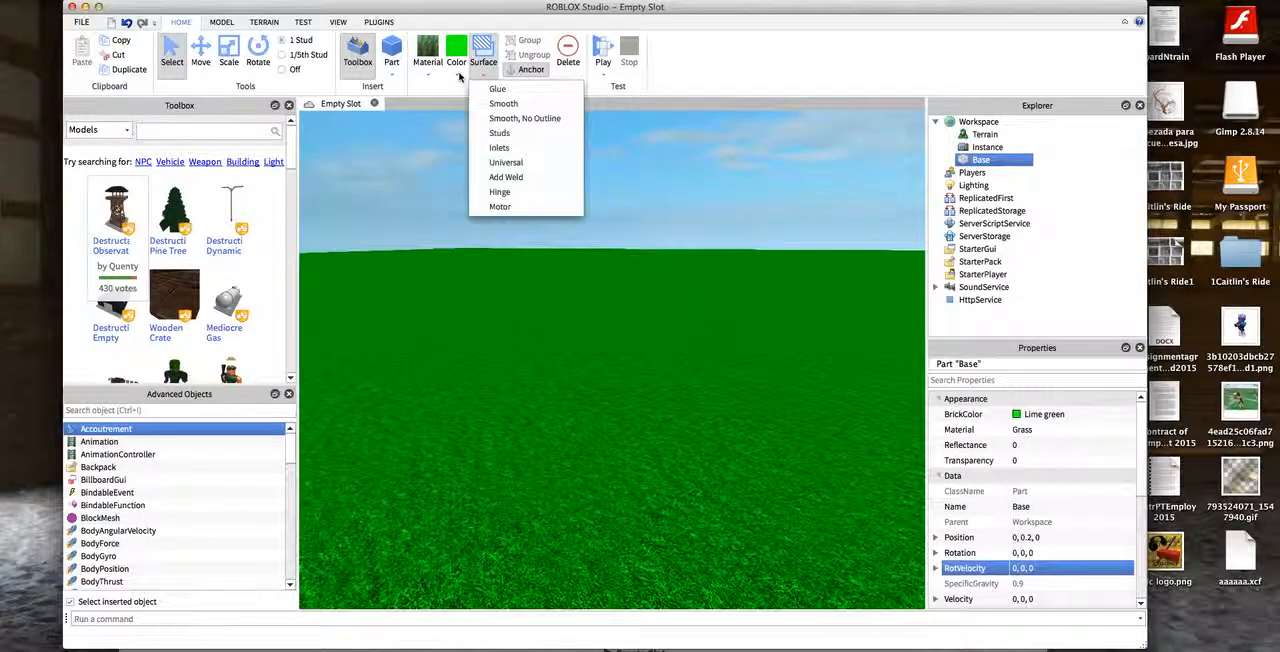
click(427, 74)
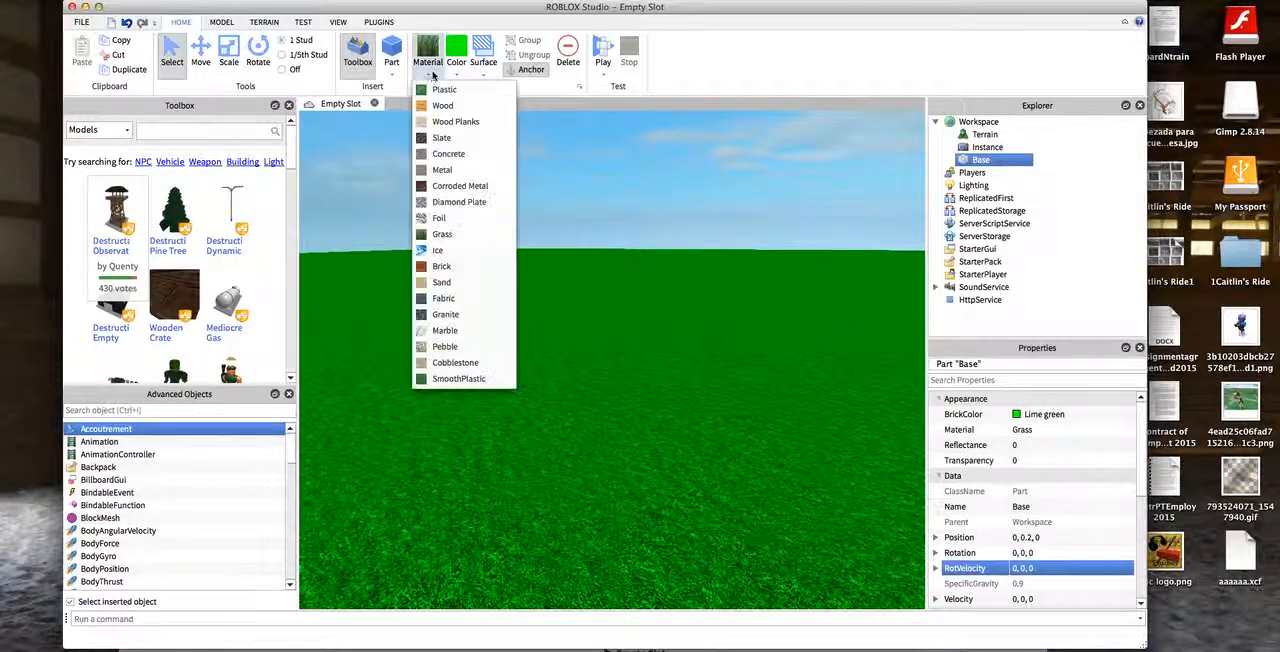
click(431, 88)
click(427, 76)
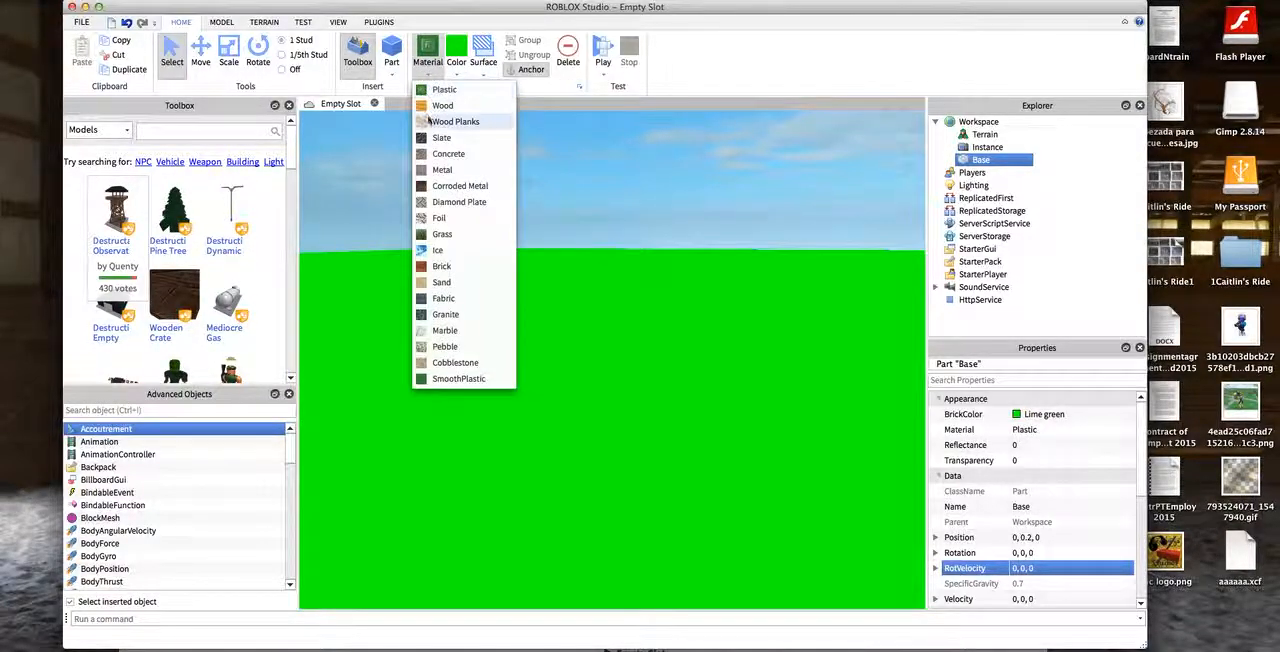
click(466, 234)
click(700, 230)
- Move the Base part horizontally to about position -62, 0.2, -73 and deselect it
drag(768, 210, 484, 118)
scroll(484, 118, up, 5)
scroll(484, 118, down, 8)
drag(471, 191, 512, 585)
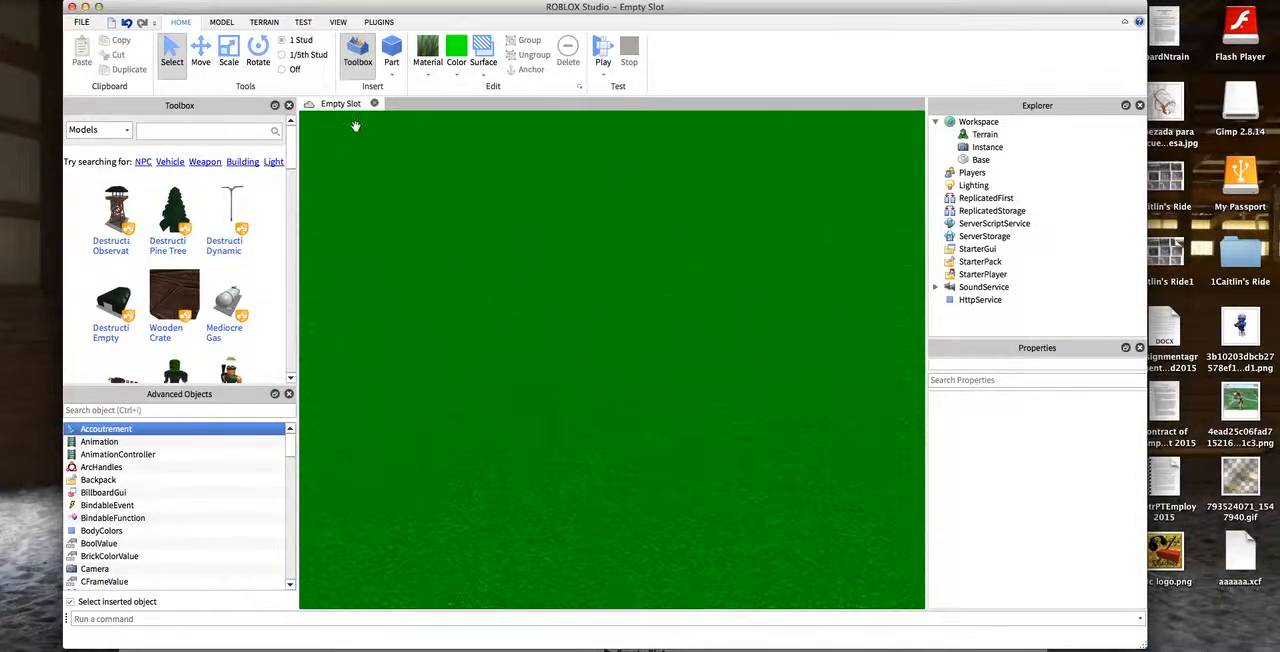
click(710, 117)
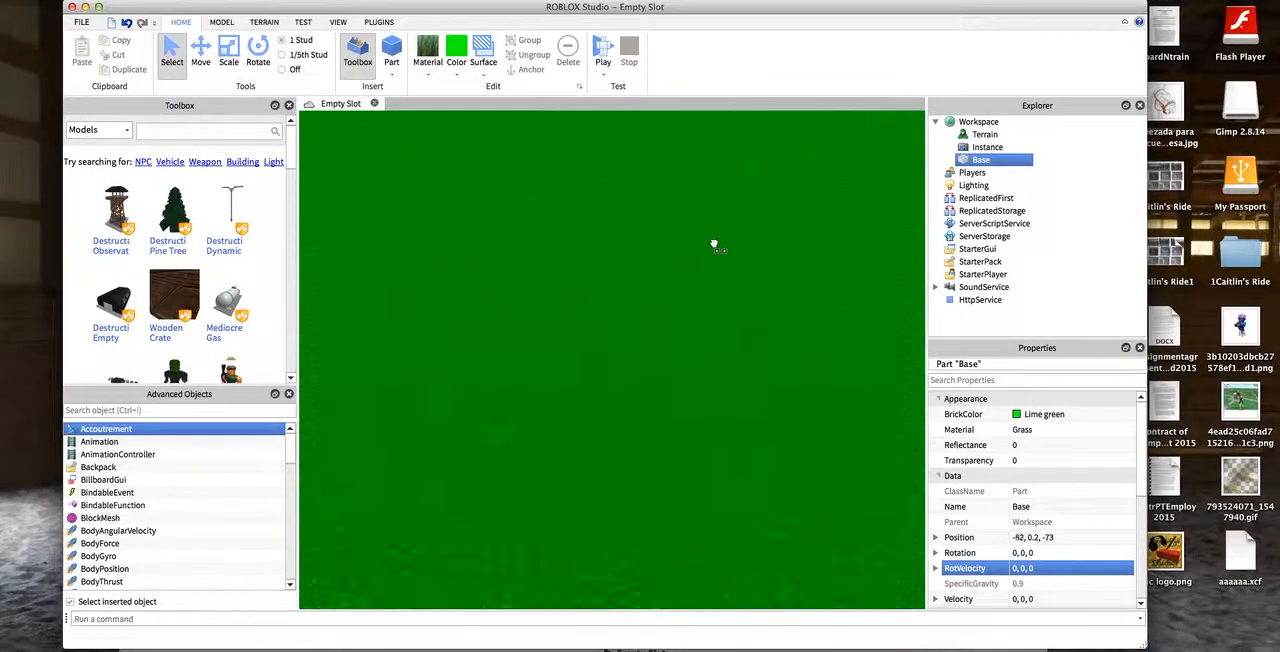
drag(602, 123, 422, 142)
click(426, 117)
mouse_move(426, 117)
right_down()
mouse_move(417, 134)
mouse_move(491, 237)
mouse_move(516, 242)
mouse_move(431, 117)
right_up()
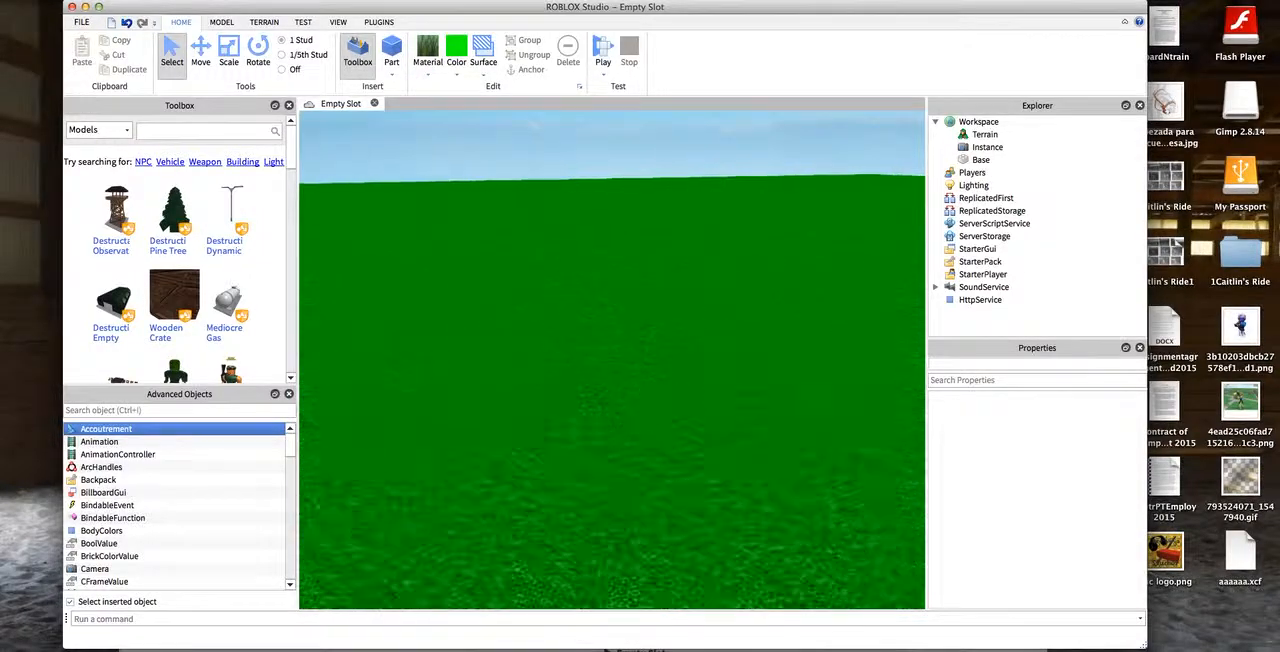
- Insert a new part and place it on the grass at about position -52, 0.9, -143
click(394, 52)
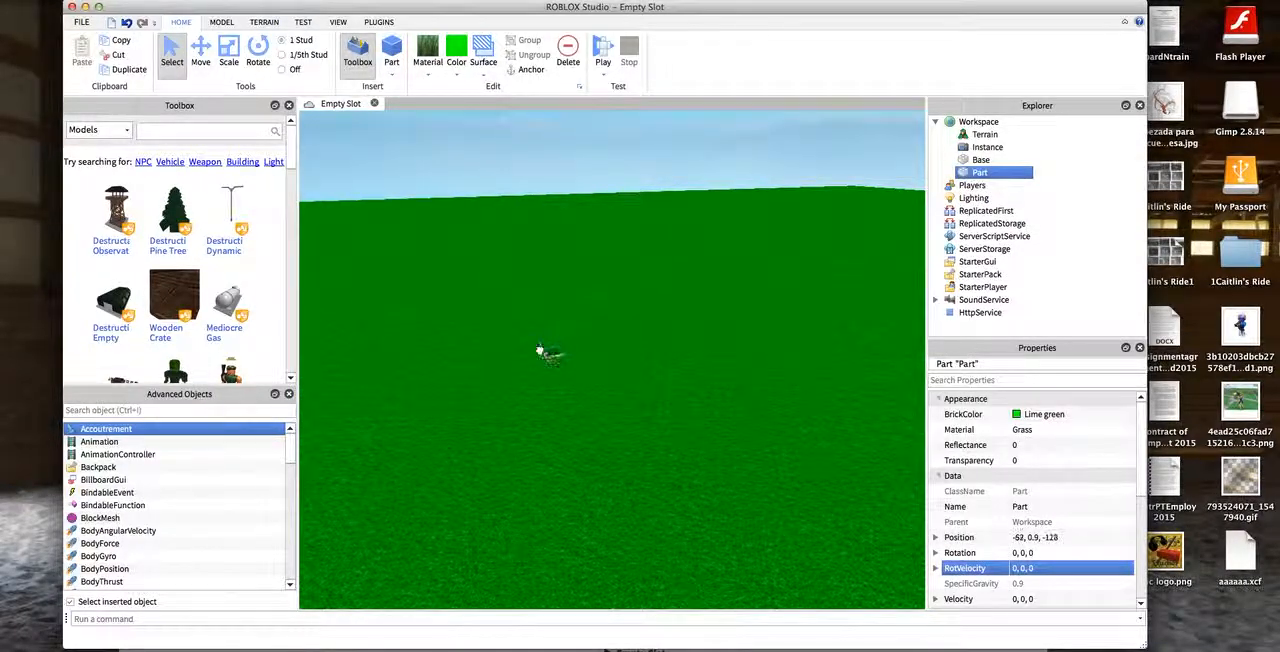
click(514, 380)
click(126, 22)
click(517, 354)
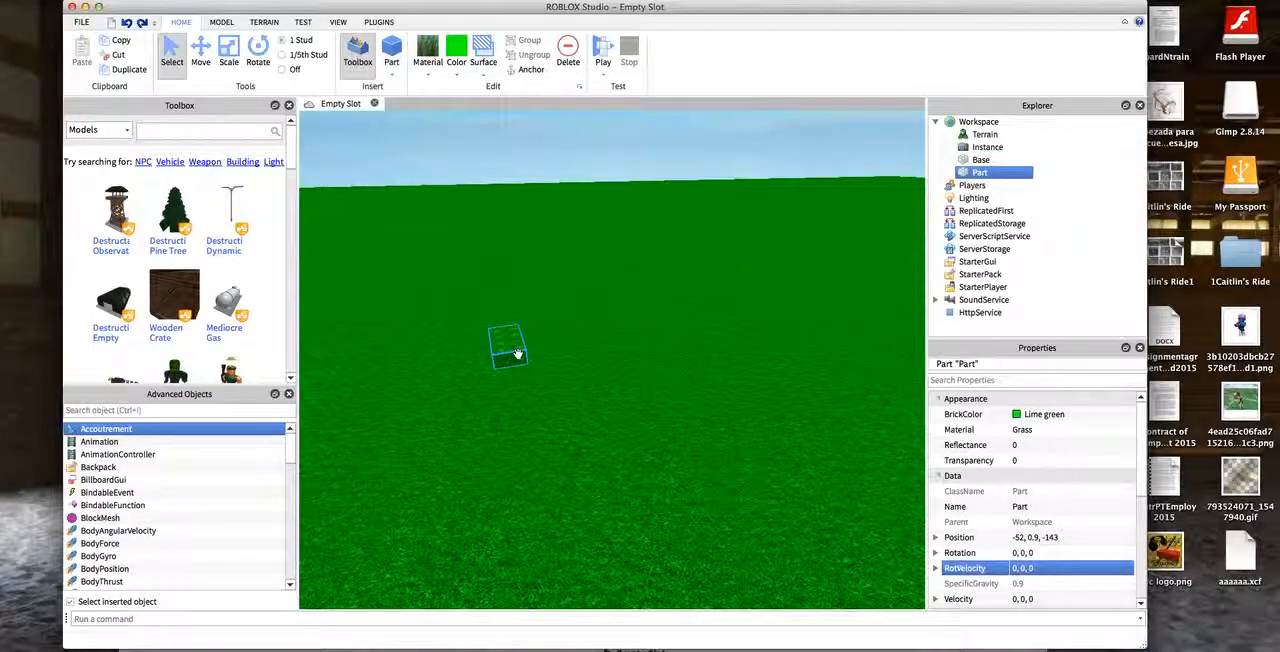
scroll(500, 330, down, 8)
scroll(493, 277, up, 10)
scroll(490, 276, down, 2)
scroll(490, 276, down, 2)
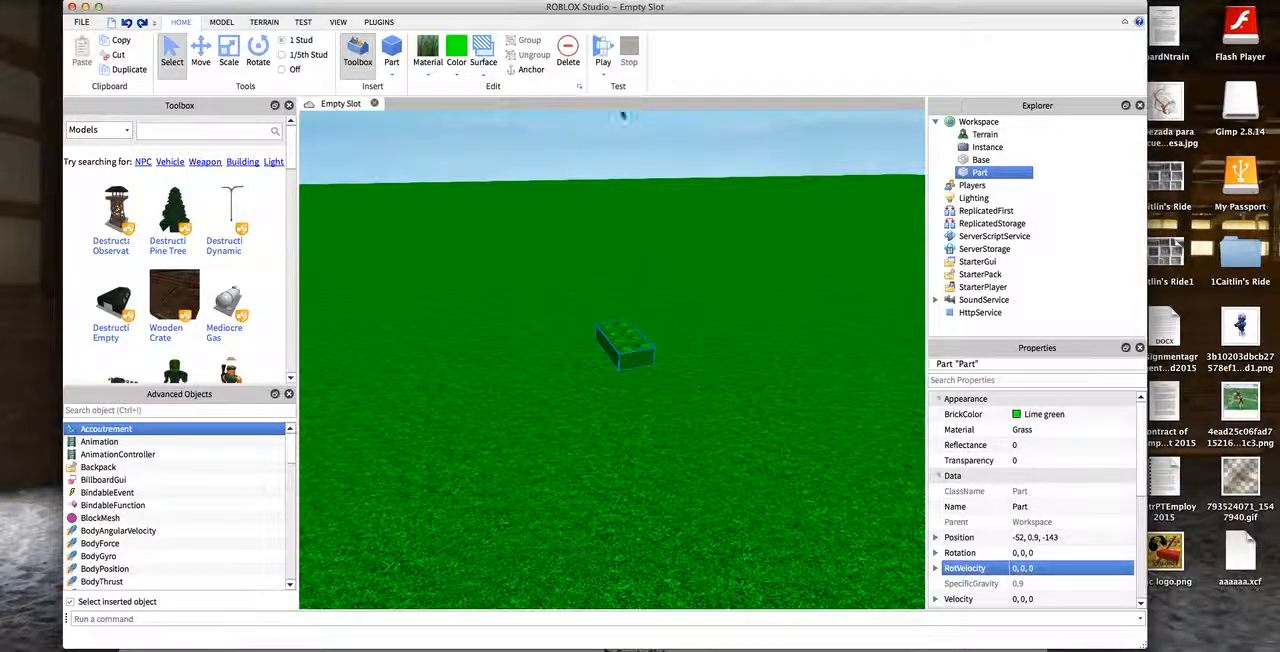
- Scale the new part down to a single row of studs and stretch it lengthwise into a long strip
click(229, 55)
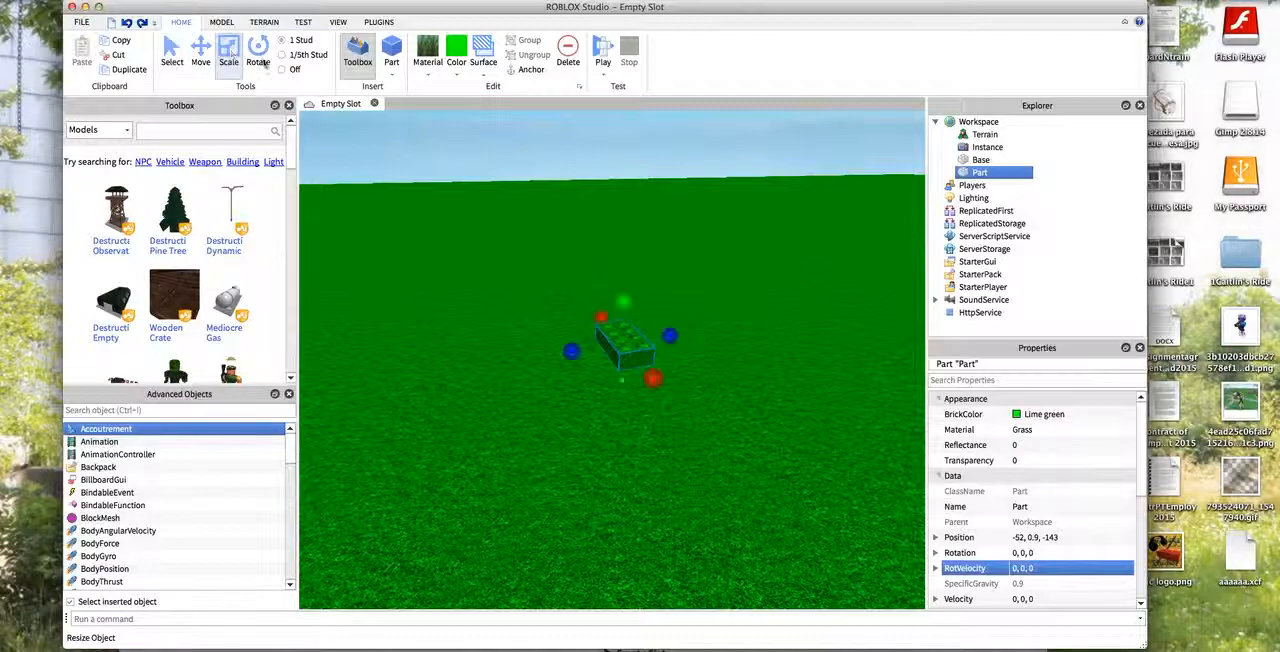
drag(669, 337, 632, 341)
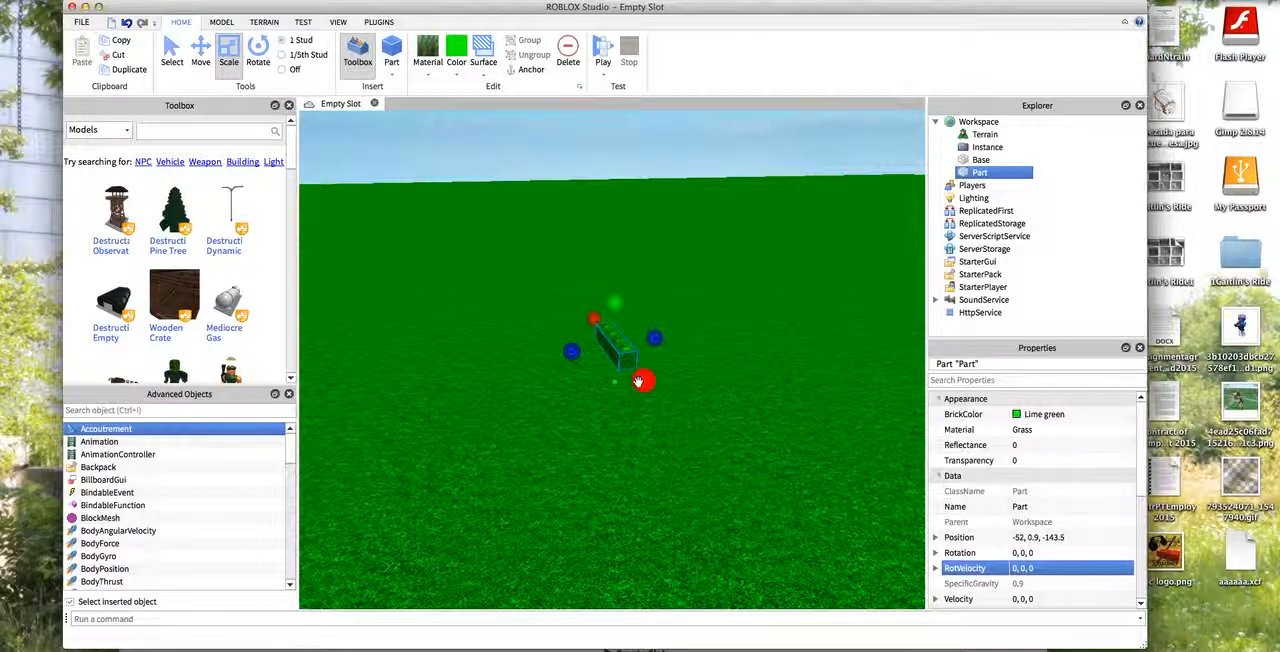
drag(641, 385, 761, 512)
key(d)
key(w)
key(s)
- Examine the stretched strip from several angles and distances
click(305, 180)
right_drag(305, 180, 305, 177)
scroll(543, 366, up, 1)
scroll(581, 412, down, 1)
click(577, 398)
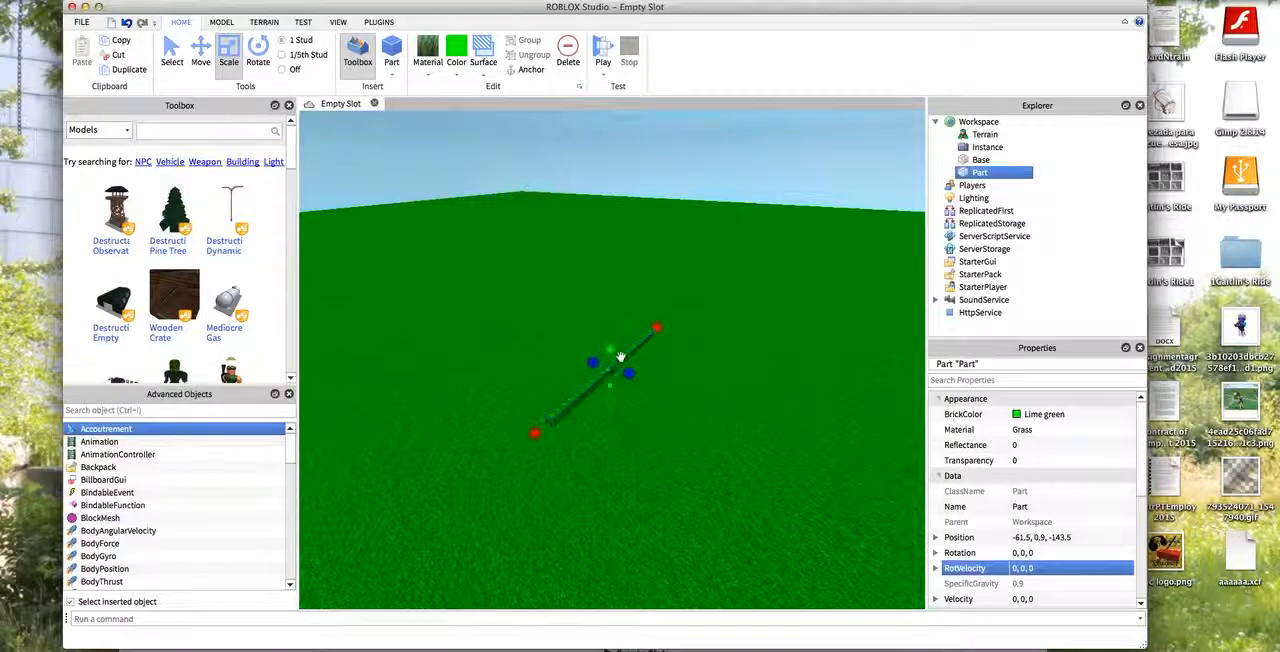
key(q)
scroll(670, 132, up, 2)
scroll(630, 290, down, 2)
scroll(631, 214, up, 1)
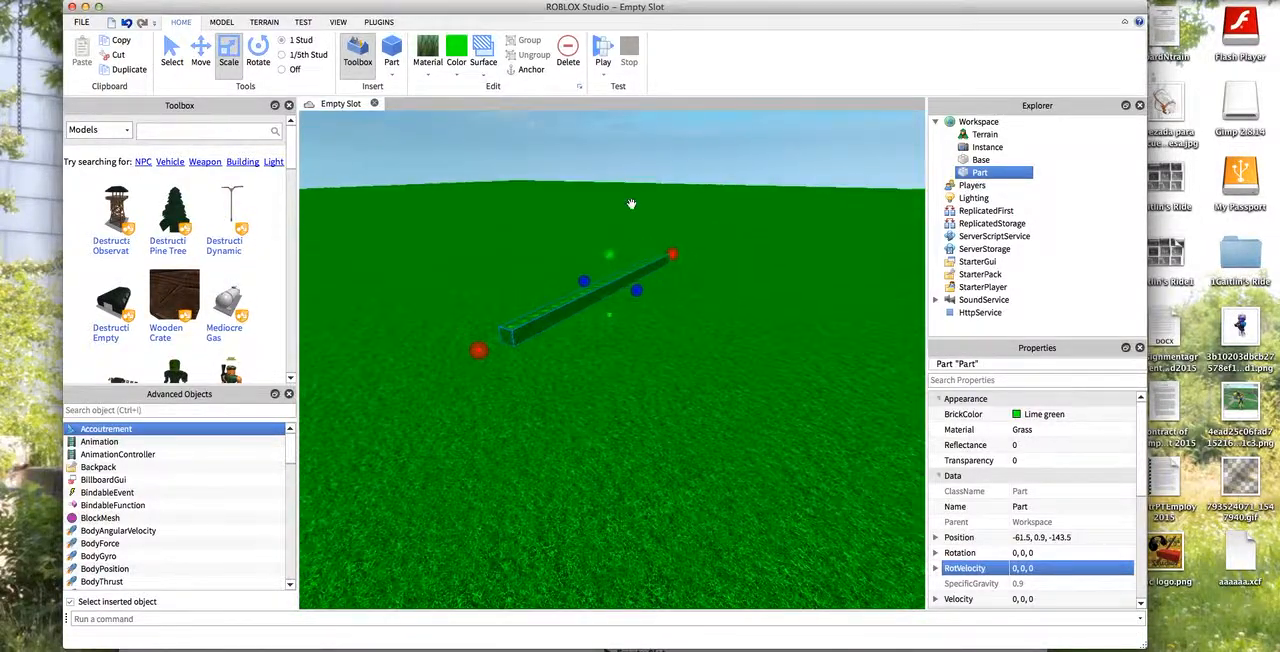
click(774, 168)
right_drag(780, 172, 780, 117)
scroll(780, 117, up, 3)
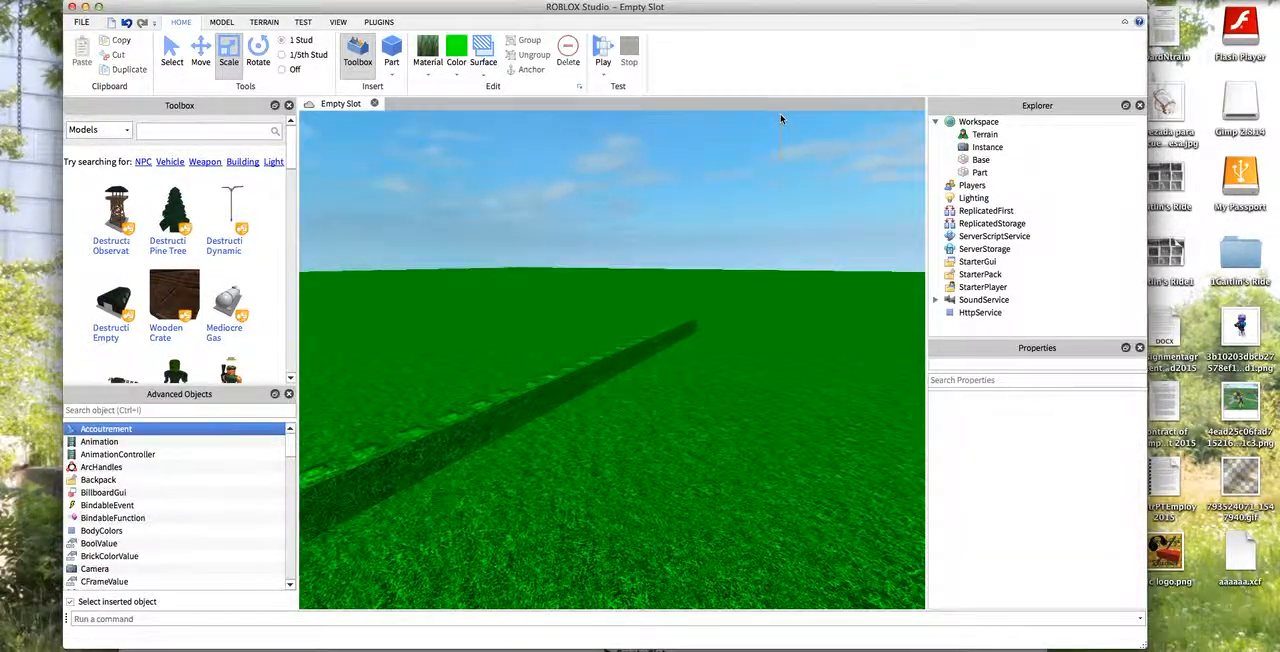
right_drag(820, 172, 883, 630)
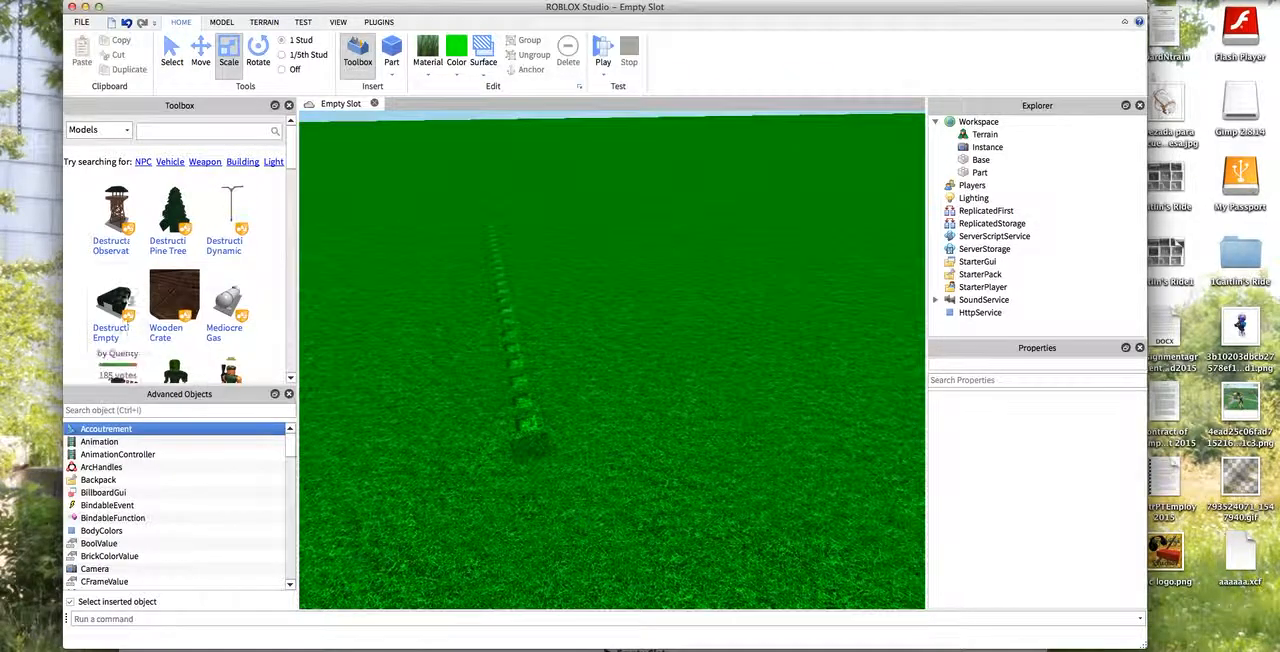
right_drag(414, 119, 459, 257)
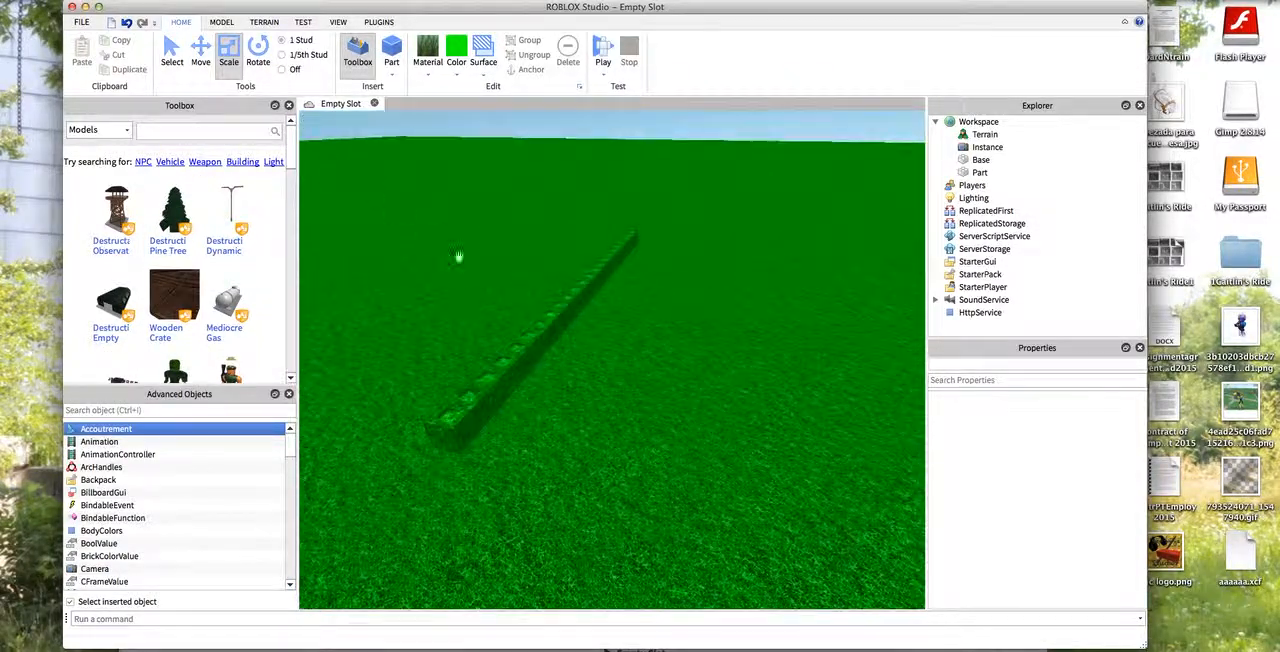
- Recolor the long strip to Light orange and set its material to Wood Planks
click(564, 303)
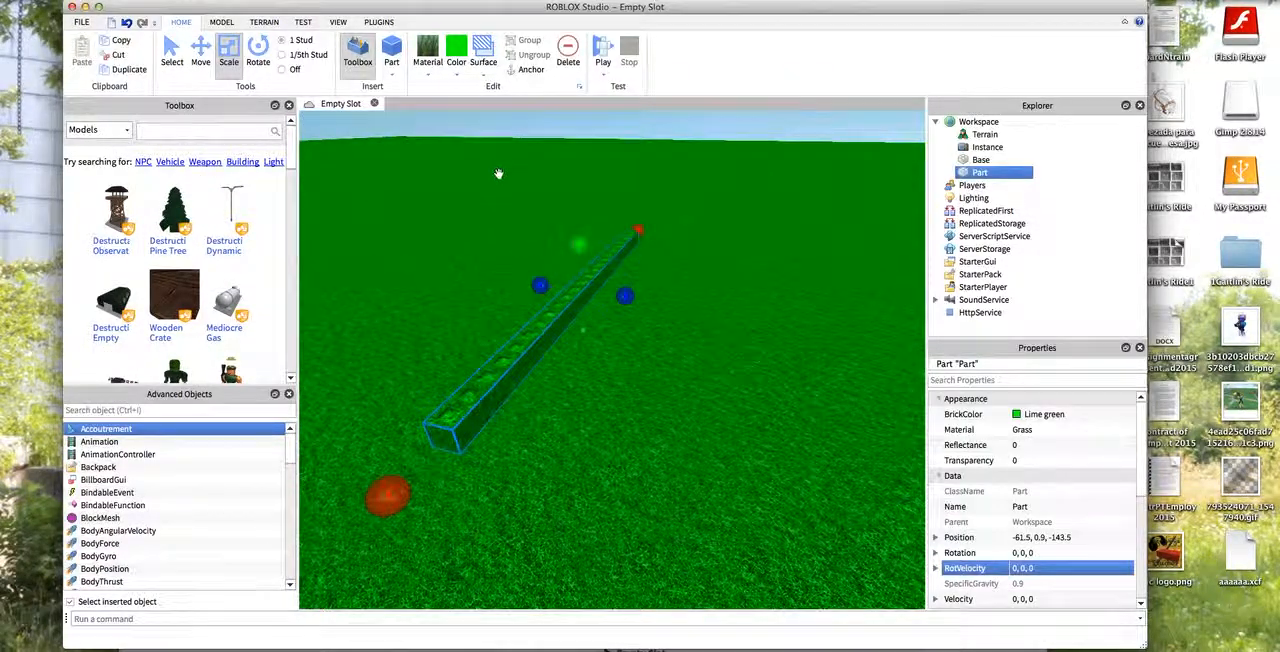
click(454, 76)
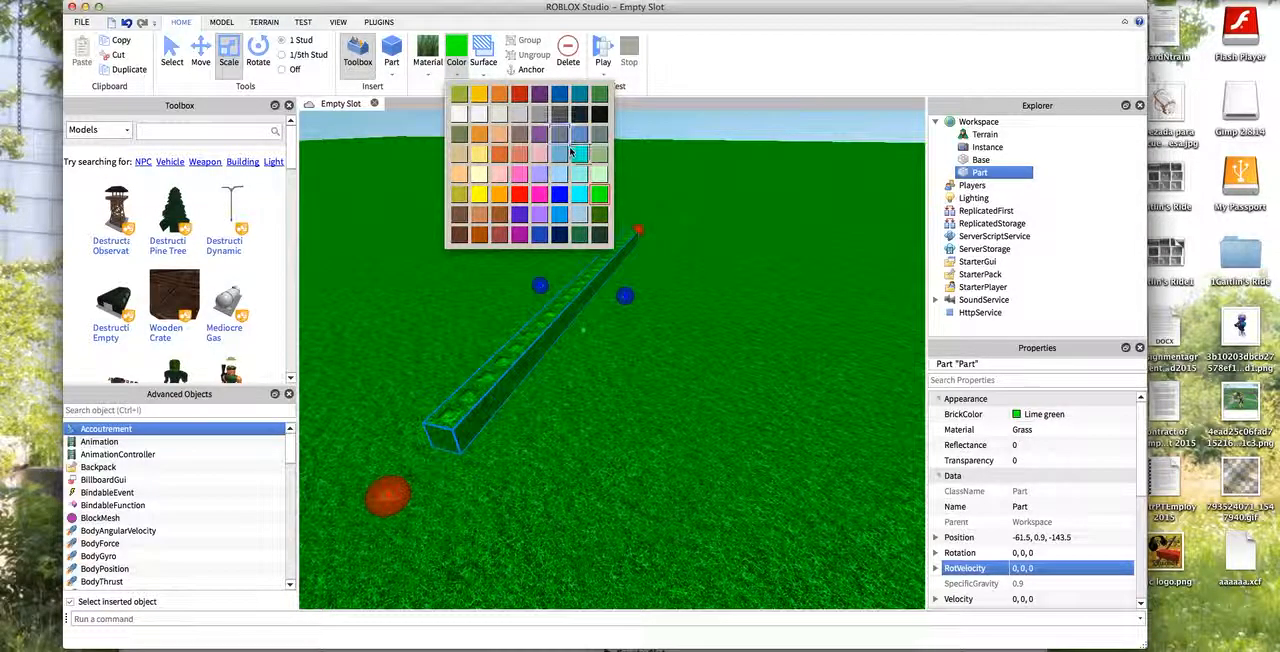
click(501, 142)
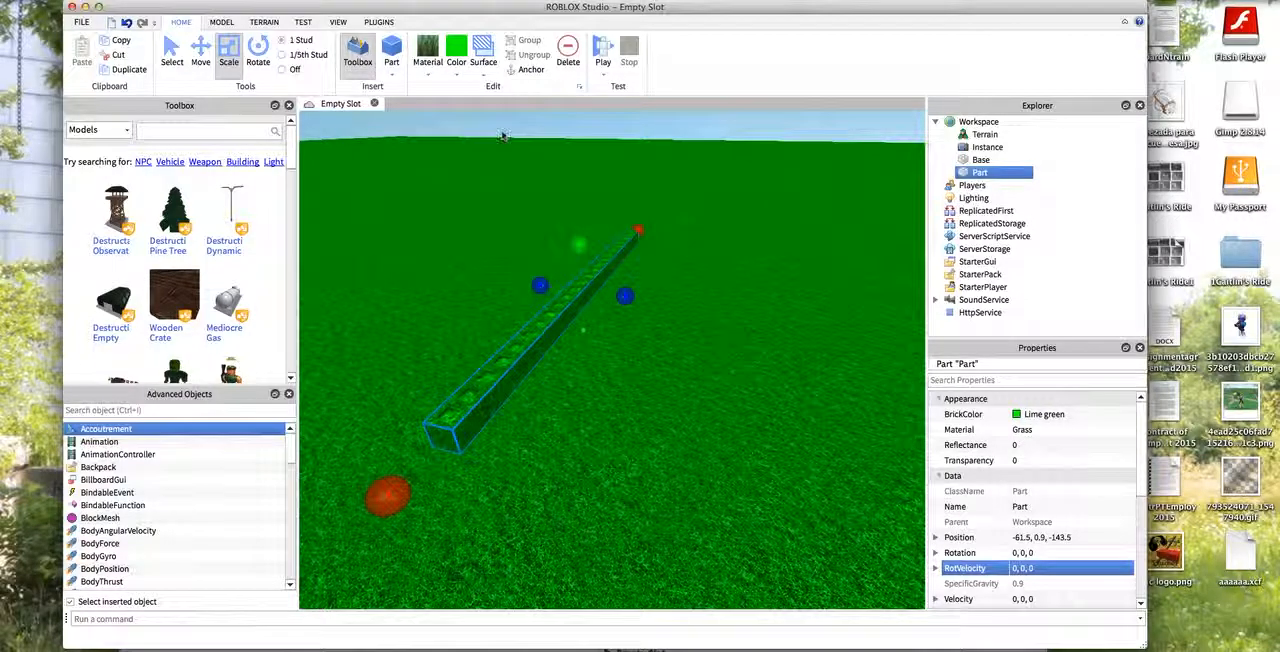
click(455, 72)
click(499, 134)
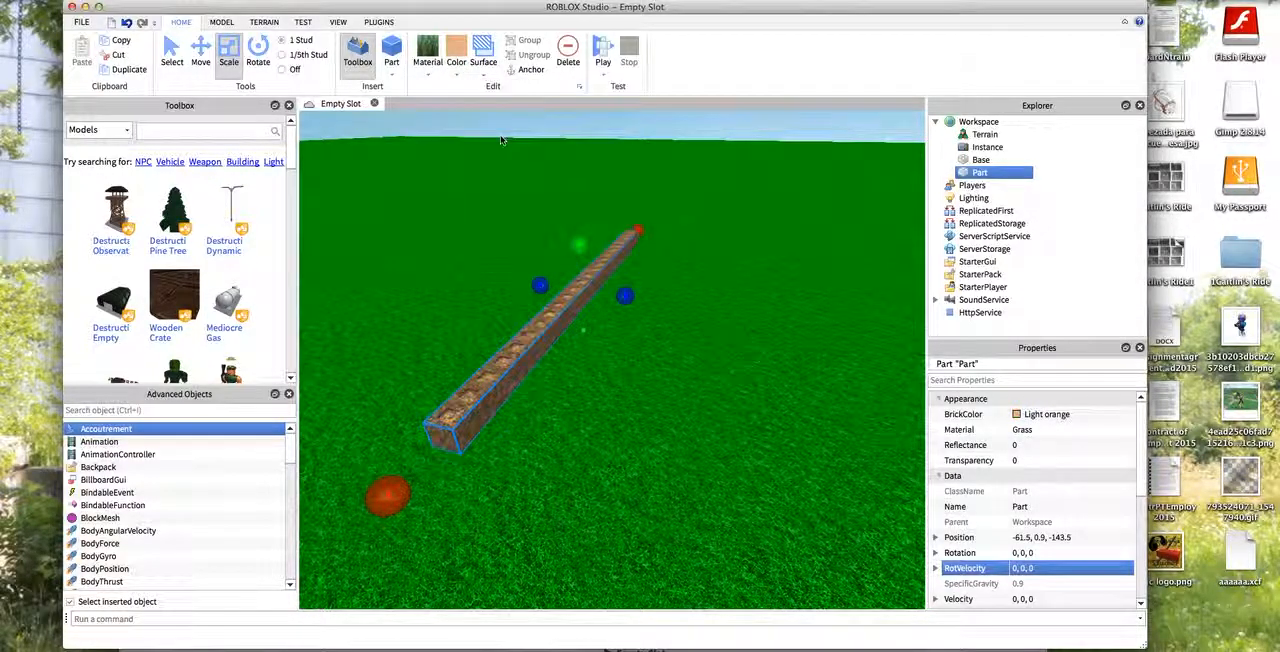
click(428, 70)
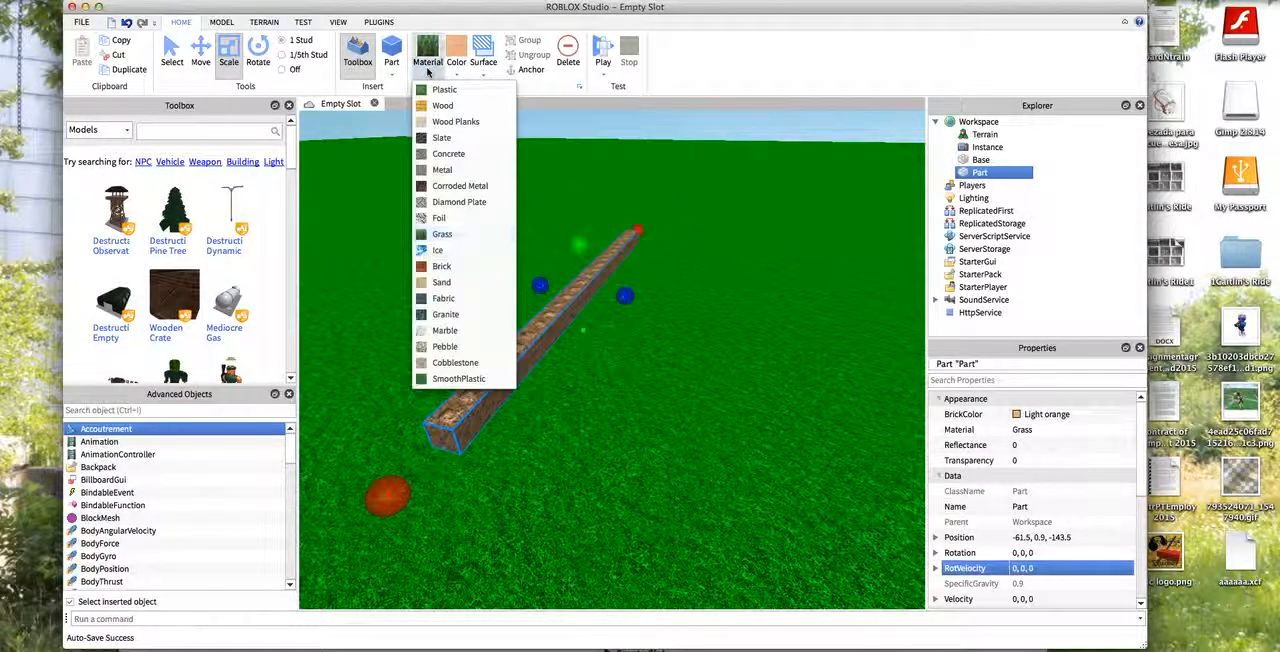
click(452, 122)
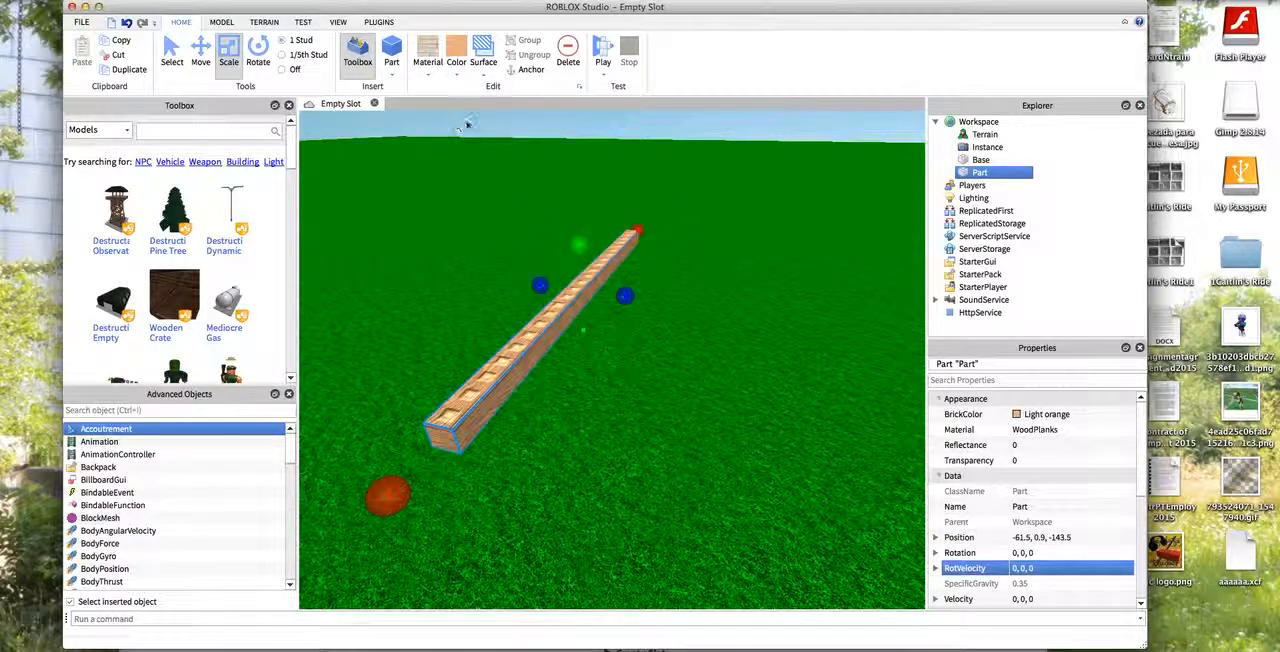
- Widen the wood plank strip sideways into a large rectangular floor and deselect it
drag(625, 295, 866, 357)
scroll(865, 323, up, 5)
scroll(829, 134, down, 5)
drag(822, 137, 912, 153)
scroll(870, 158, up, 5)
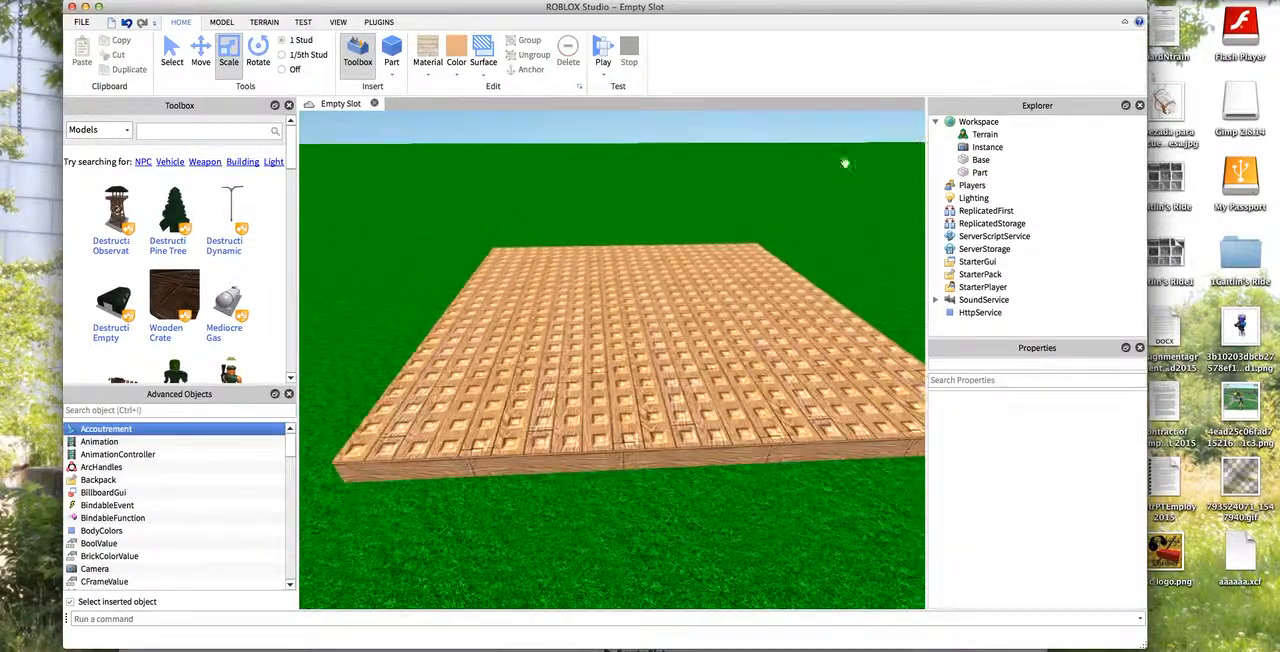
- Apply the Smooth surface to the top of the wood plank floor
scroll(775, 168, down, 5)
click(487, 79)
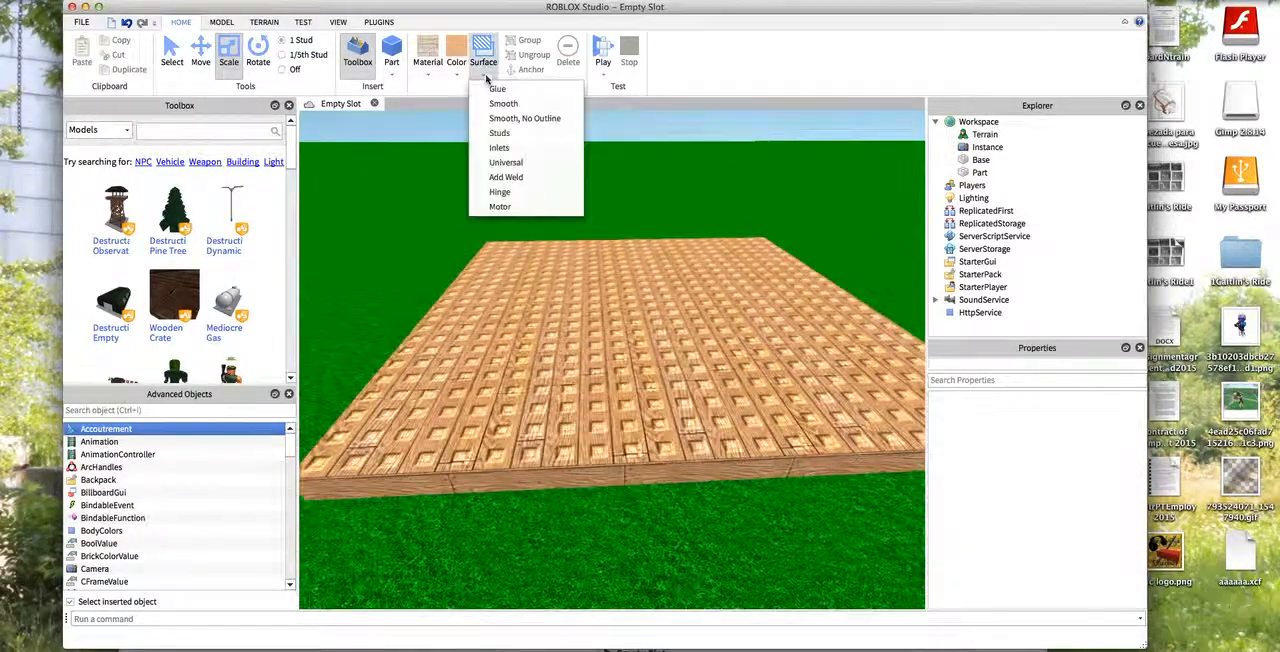
click(503, 104)
click(563, 363)
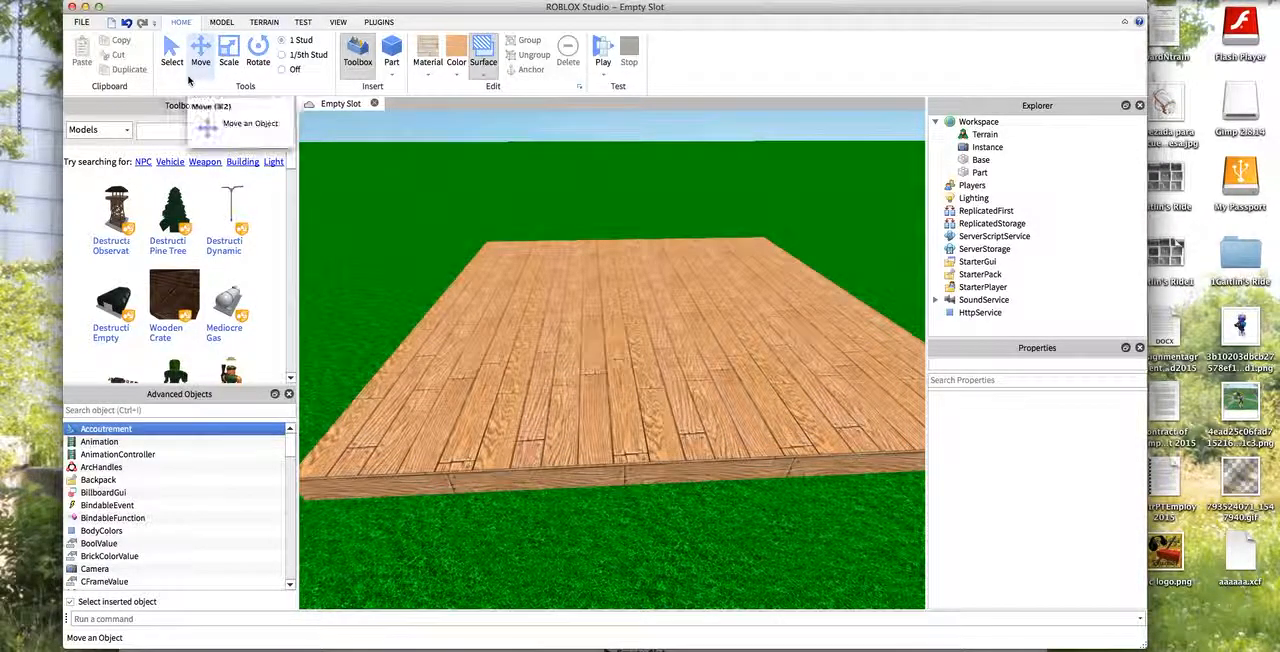
- Insert another part at the floor's corner and scale it into a narrow border strip with one row of studs
click(172, 58)
key(a)
drag(483, 128, 923, 212)
key(s)
key(w)
click(391, 50)
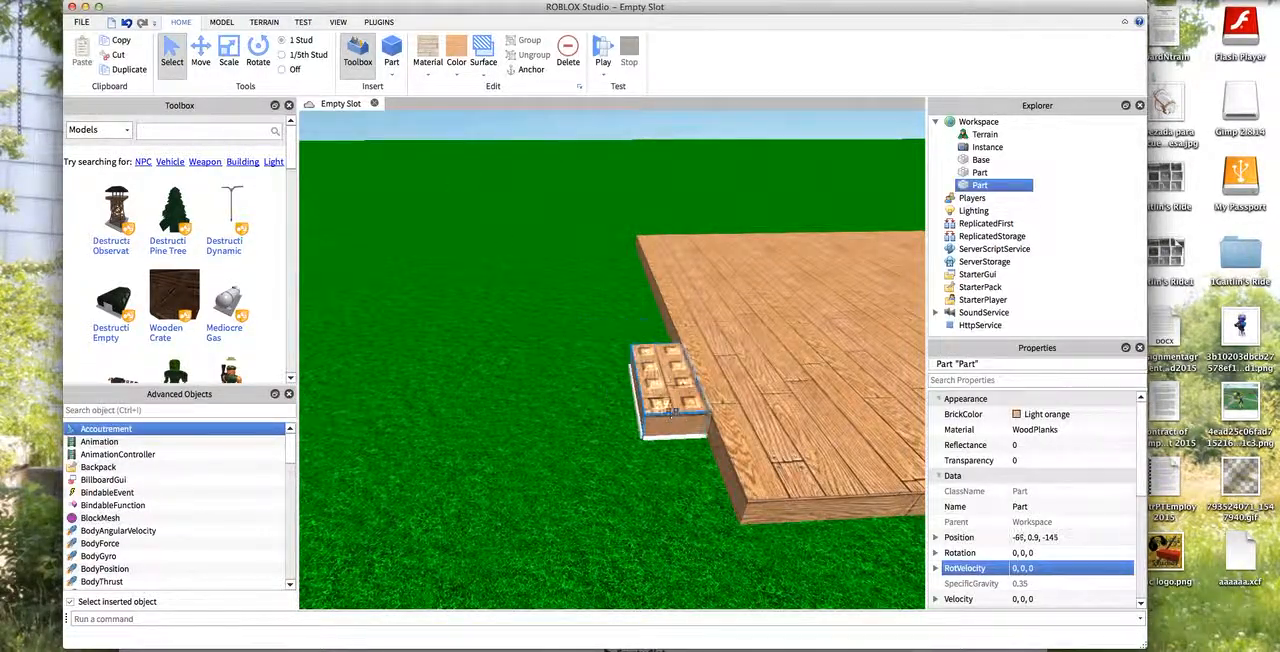
click(229, 62)
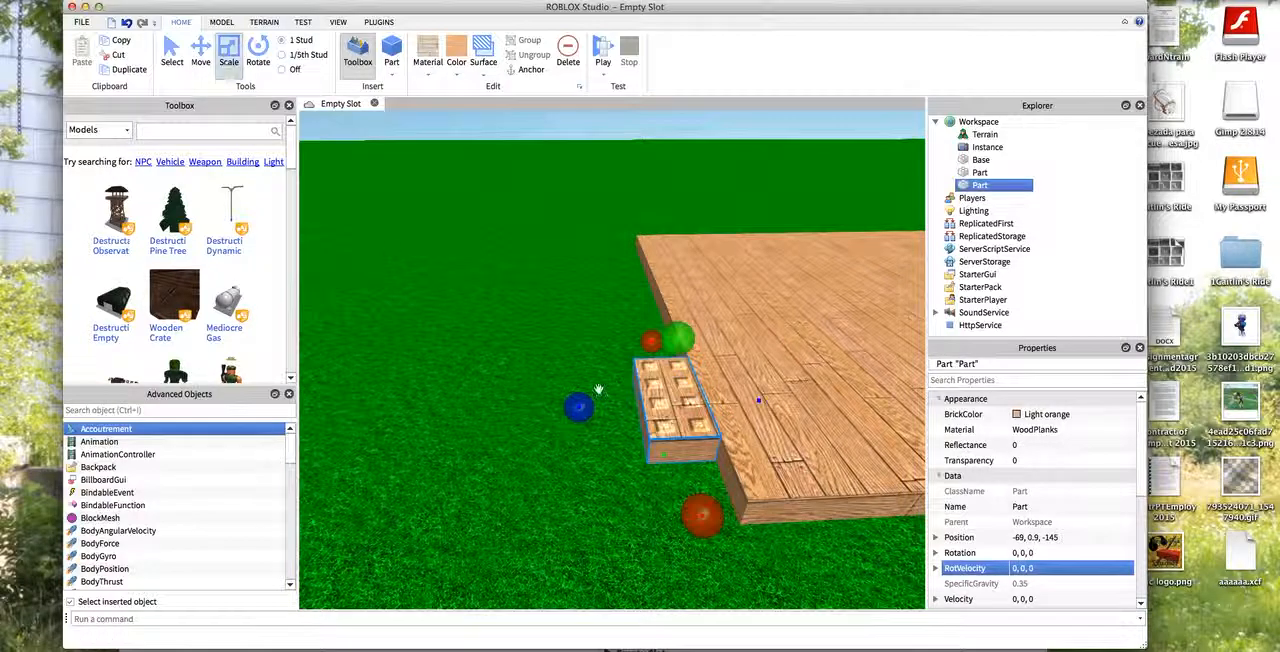
drag(724, 522, 724, 558)
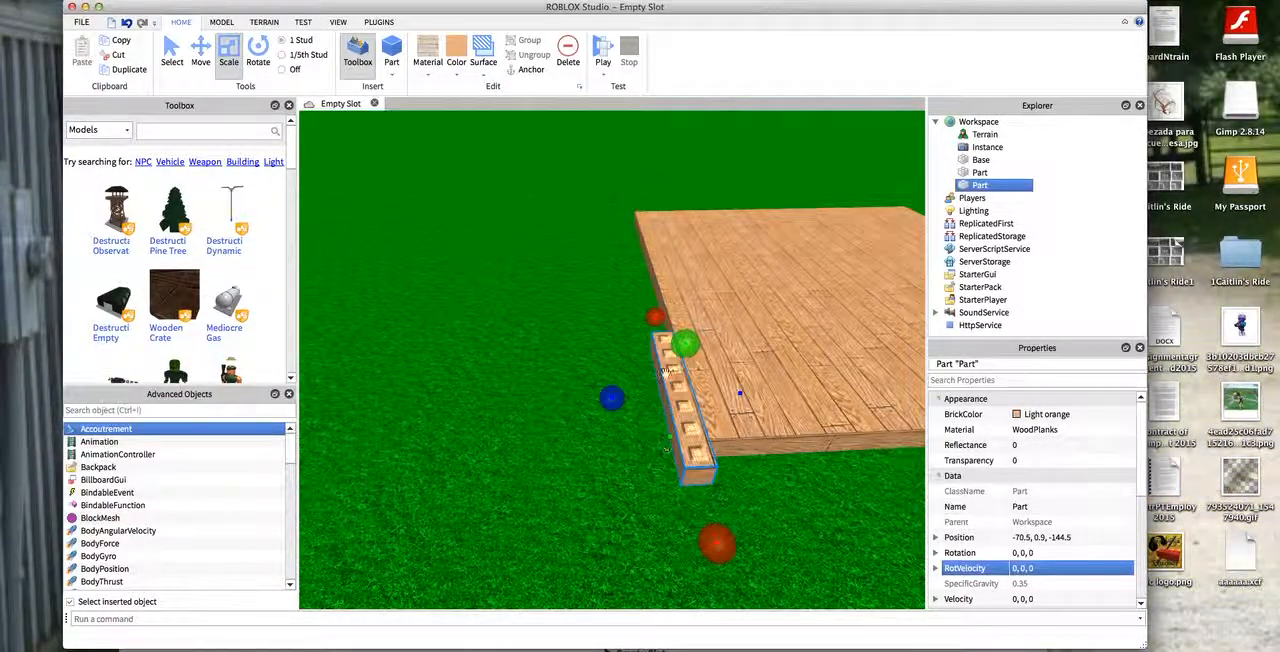
- Duplicate the border strip, rotate the copy 90 degrees, and stretch it along the adjacent side of the floor
key(ctrl+c)
key(ctrl+v)
drag(683, 351, 592, 430)
key(ctrl+r)
key(d)
key(a)
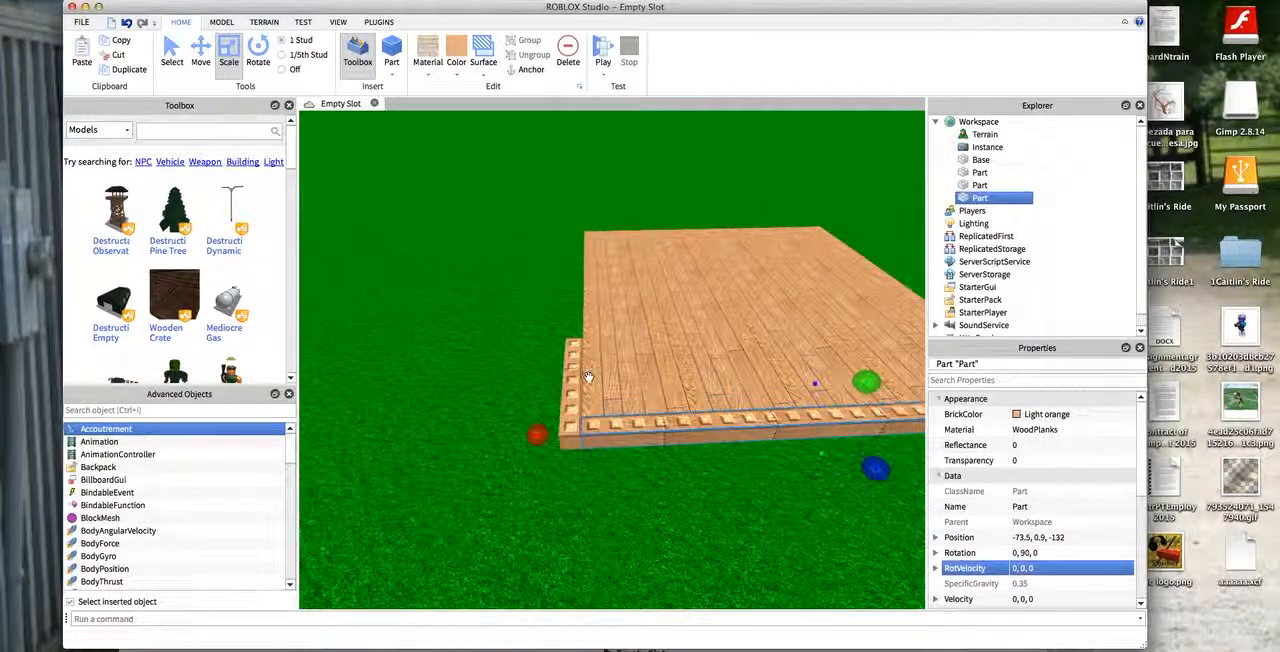
- Paste another border strip, place it against the floor's opposite end, and stretch it along that whole edge
key(super+v)
key(d)
right_drag(664, 437, 303, 346)
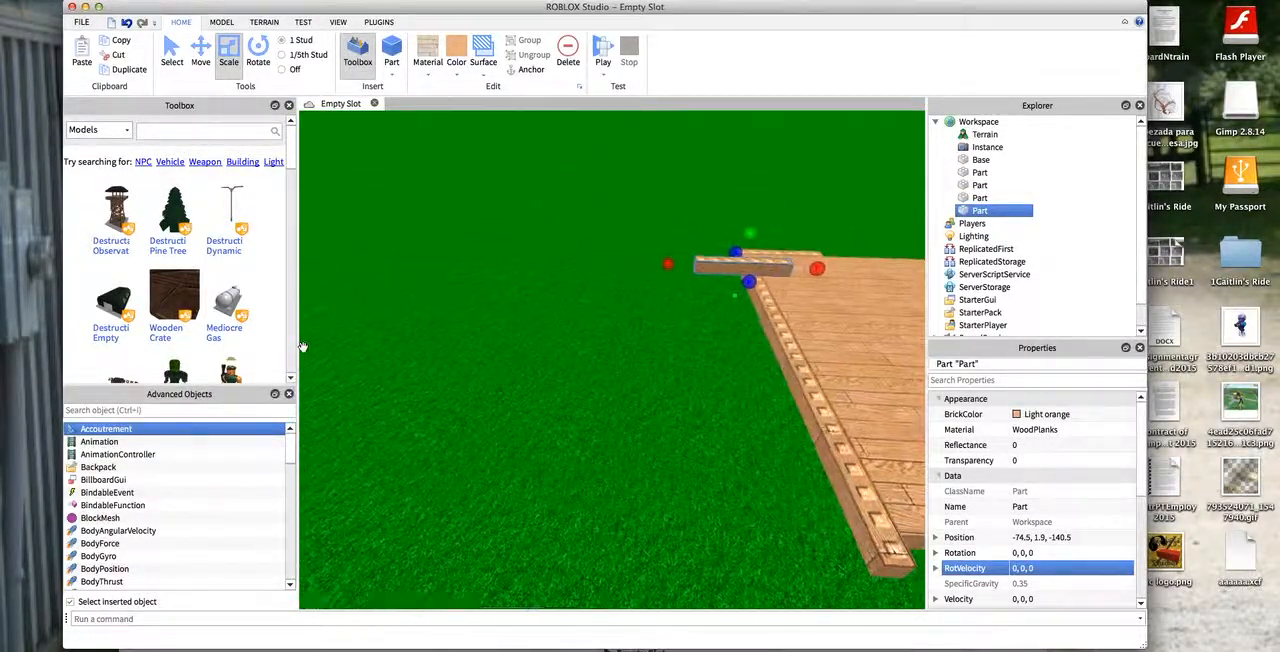
key(s)
drag(554, 307, 690, 498)
key(w)
key(a)
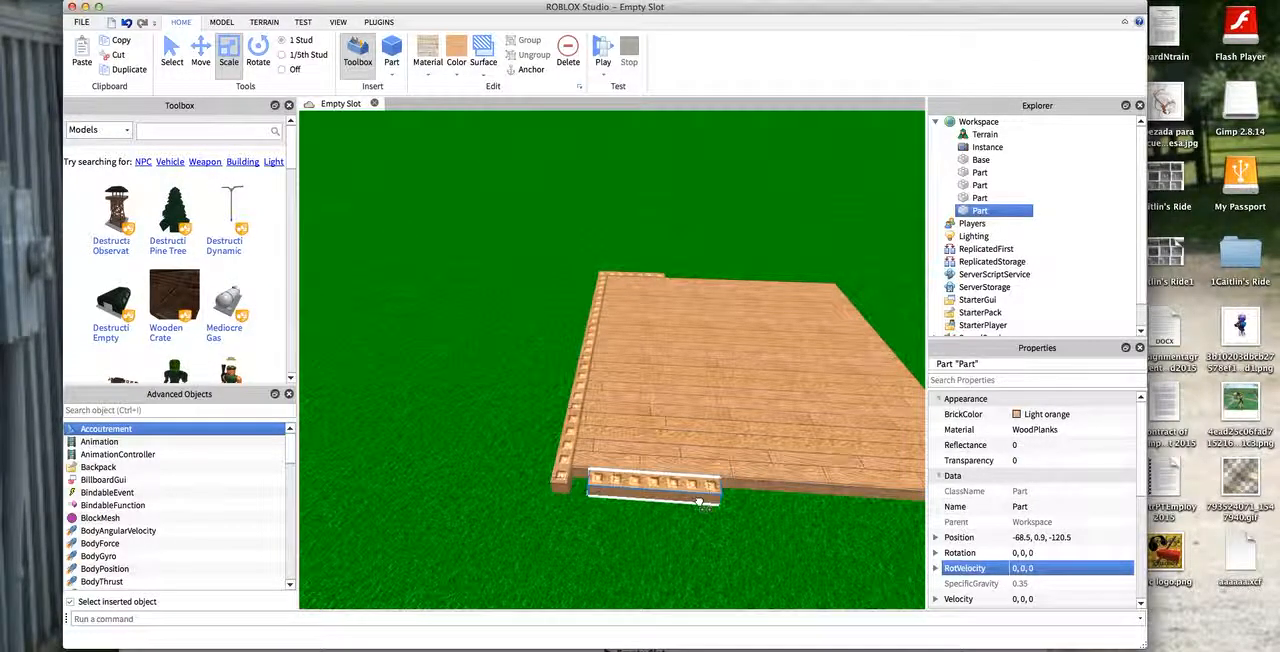
key(d)
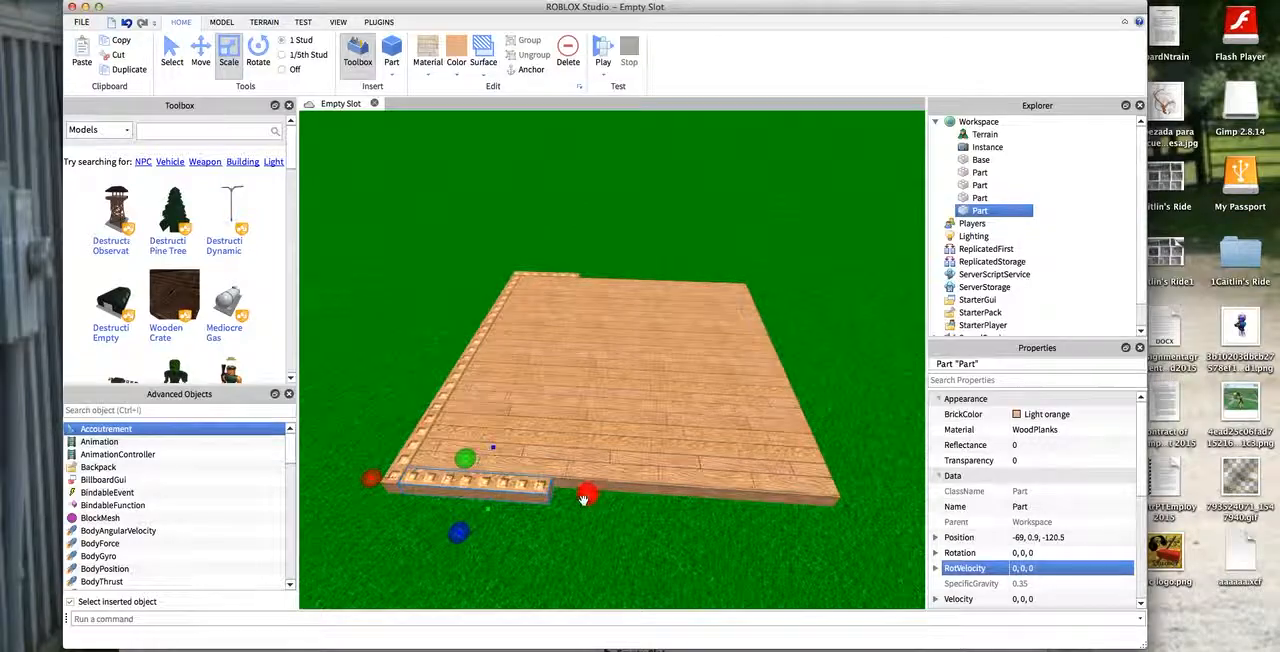
key(d)
drag(588, 495, 626, 527)
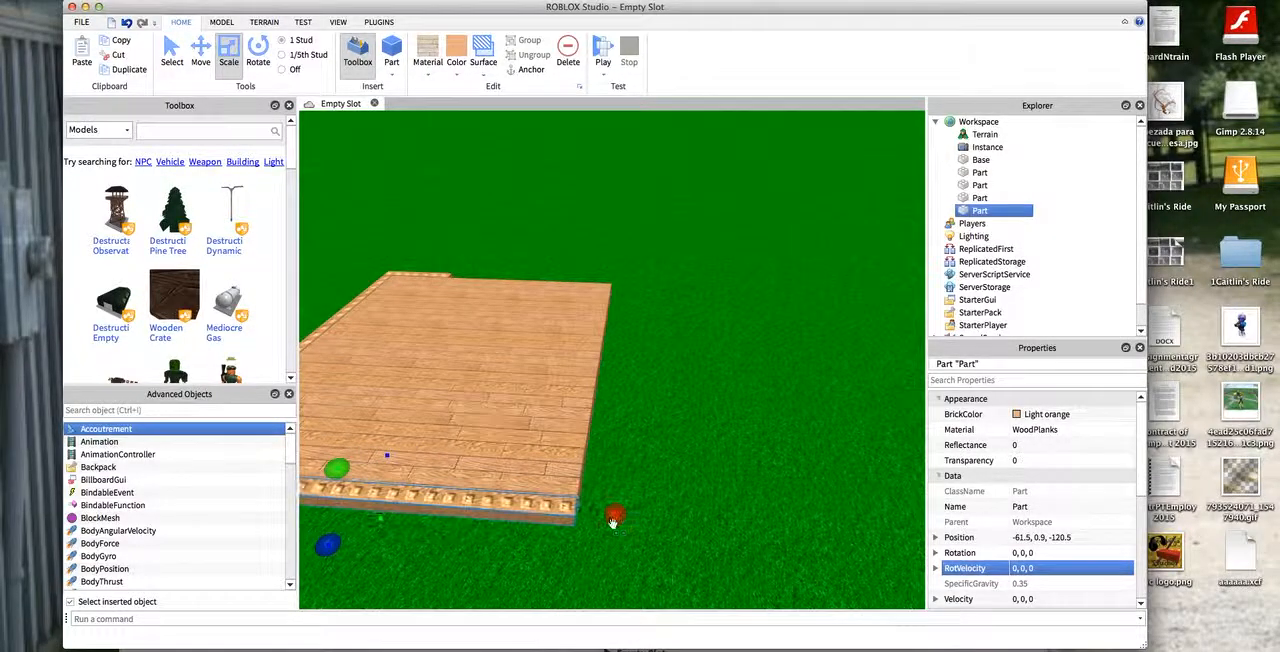
- Paste another strip, rotate it 90 degrees, and fit it along the floor's uncovered side at about position -49.5, 0.9, -132.5
key(w)
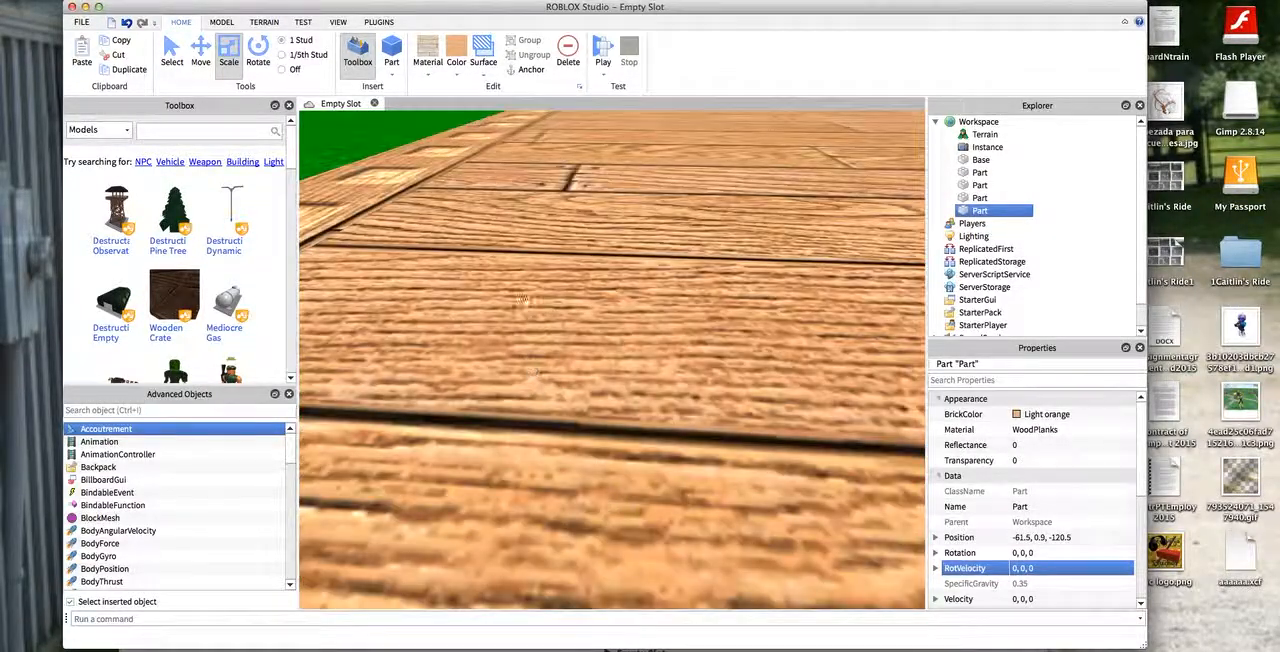
key(s)
click(675, 130)
key(w)
right_drag(675, 130, 671, 118)
key(s)
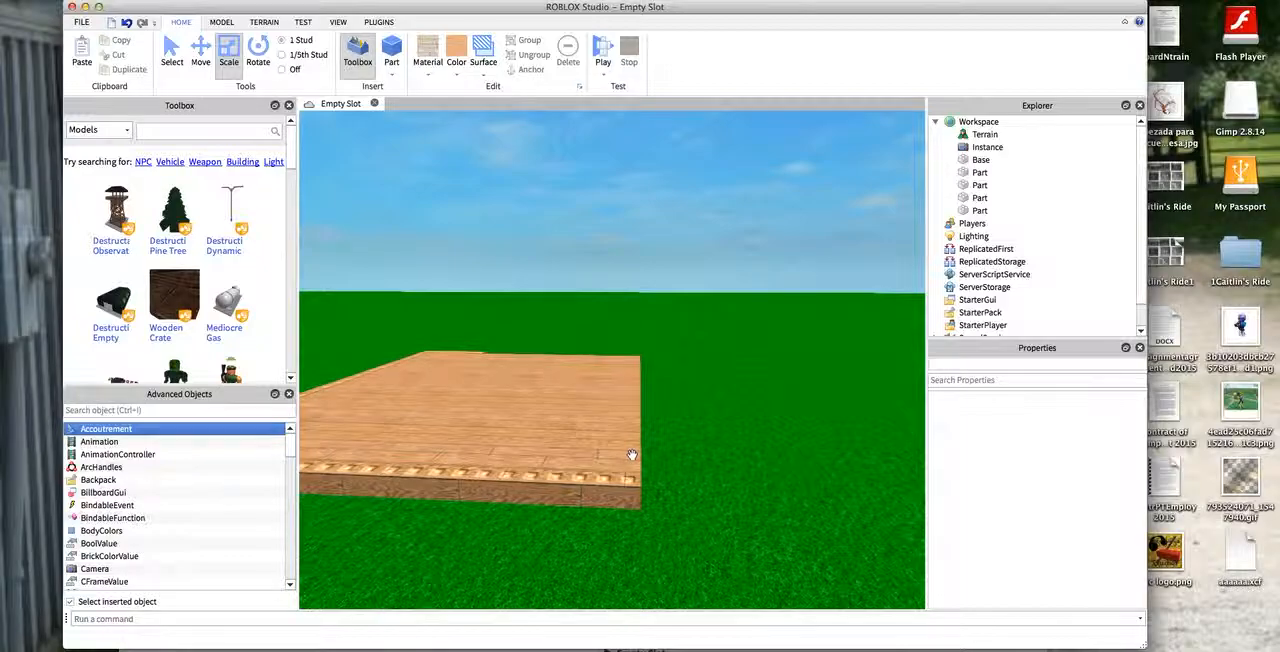
key(super+v)
drag(641, 367, 342, 607)
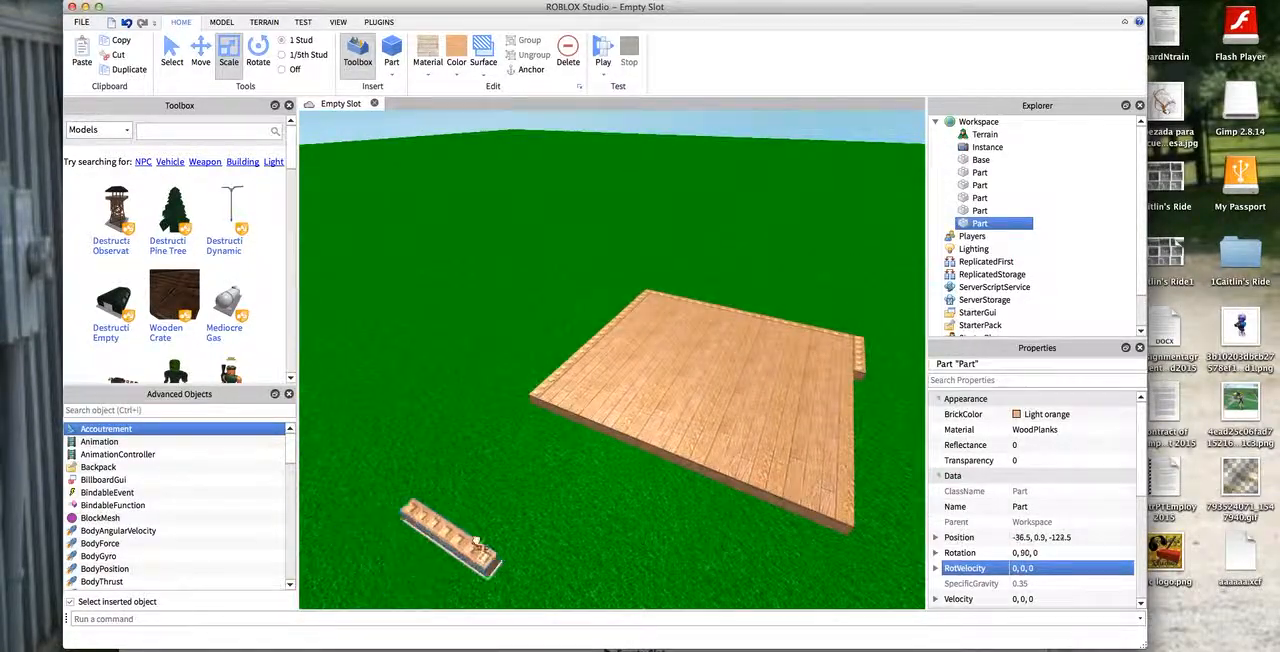
drag(465, 548, 546, 495)
drag(701, 565, 731, 585)
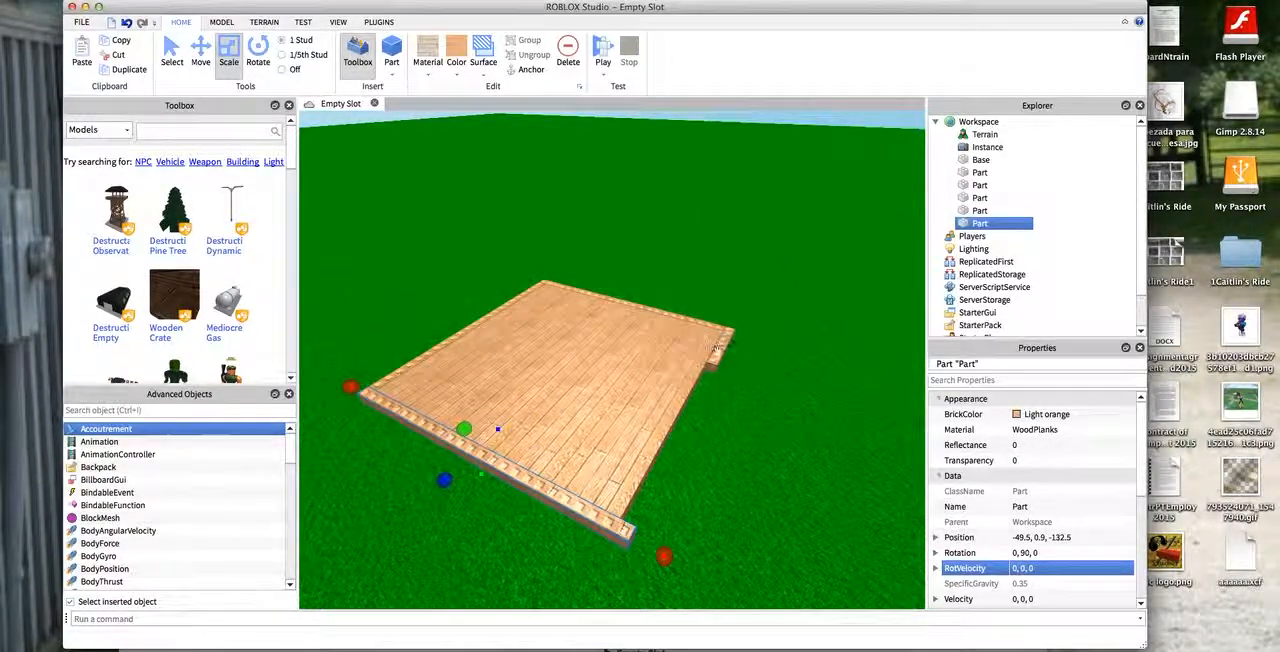
- Stretch the short first border strip along its whole floor edge to close the border
click(717, 347)
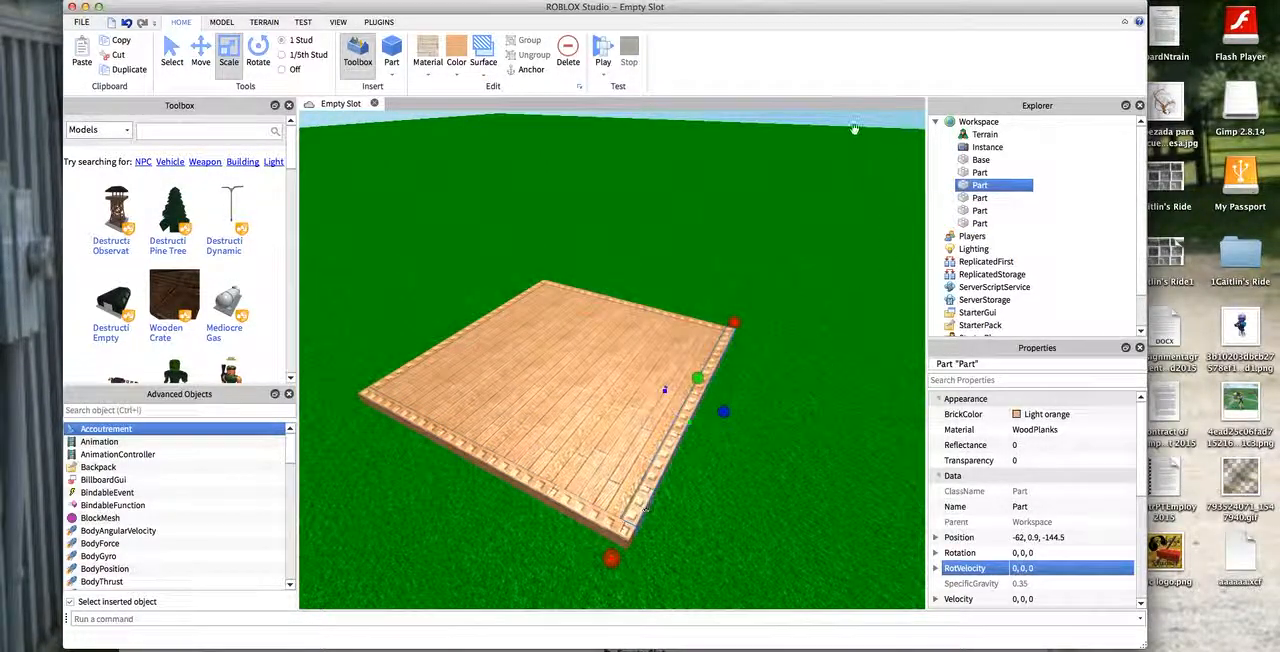
key(s)
key(d)
click(806, 135)
- Recolor the border strip at position -62, 0.9, -144.5 to Brick yellow and set its material to Brick
key(w)
right_drag(600, 350, 454, 297)
key(s)
click(577, 381)
click(456, 72)
click(456, 162)
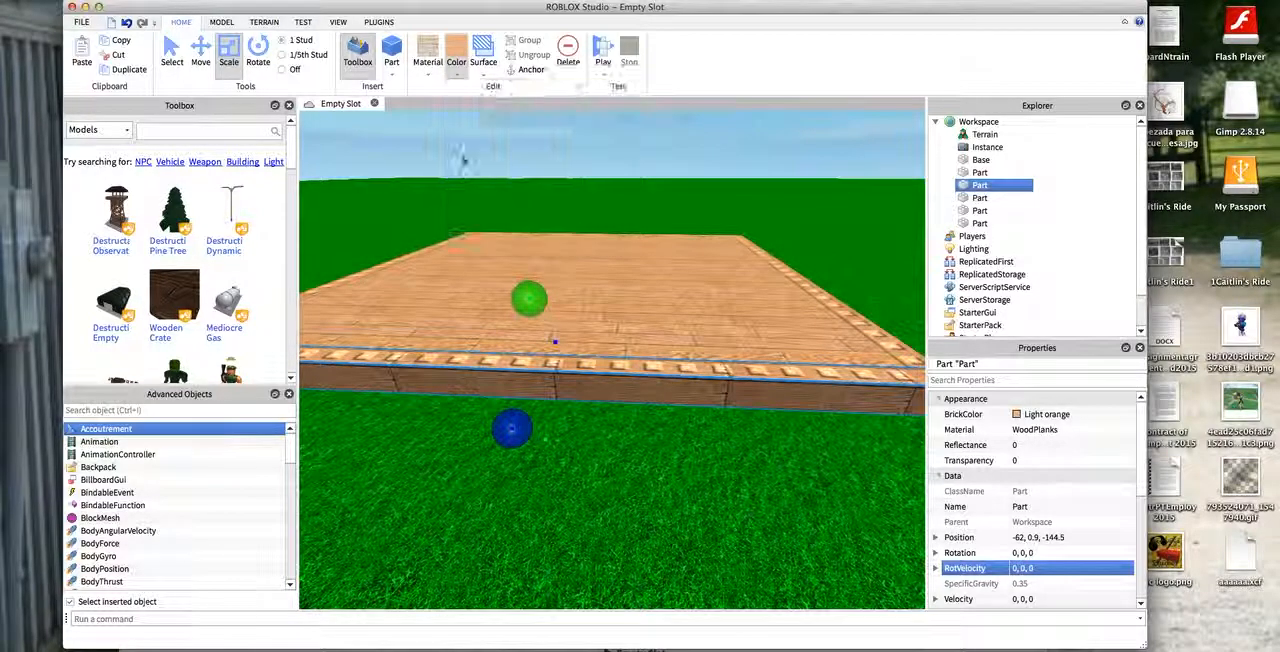
click(427, 72)
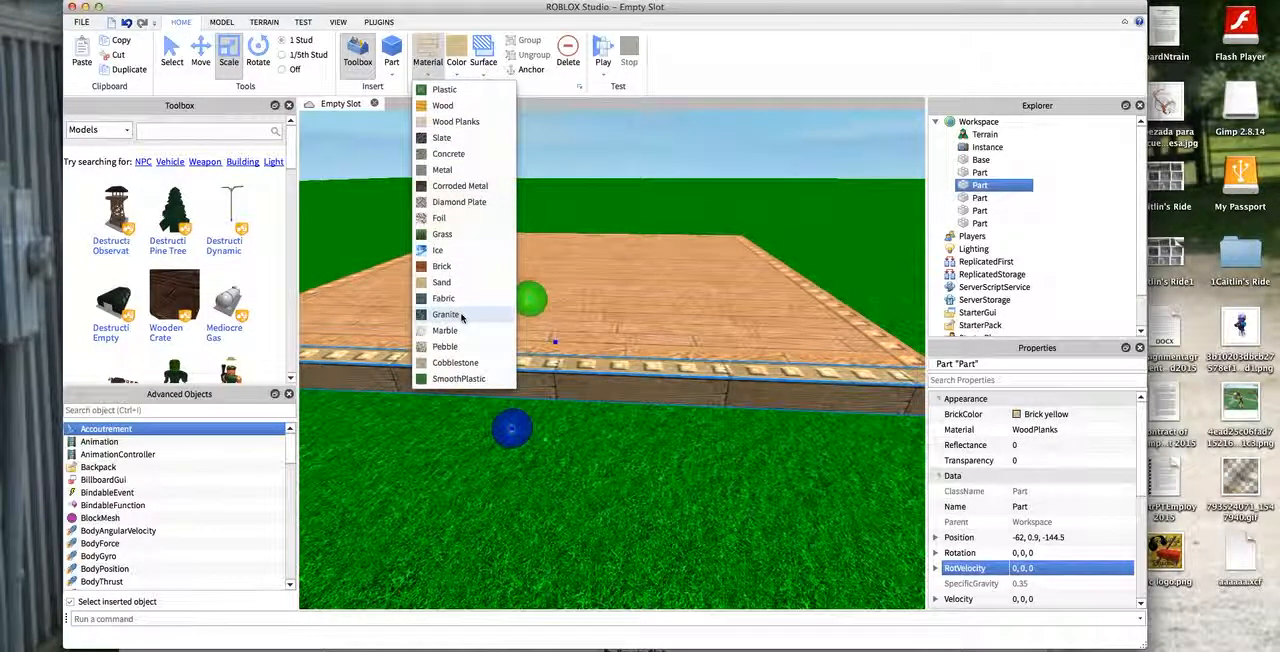
click(457, 266)
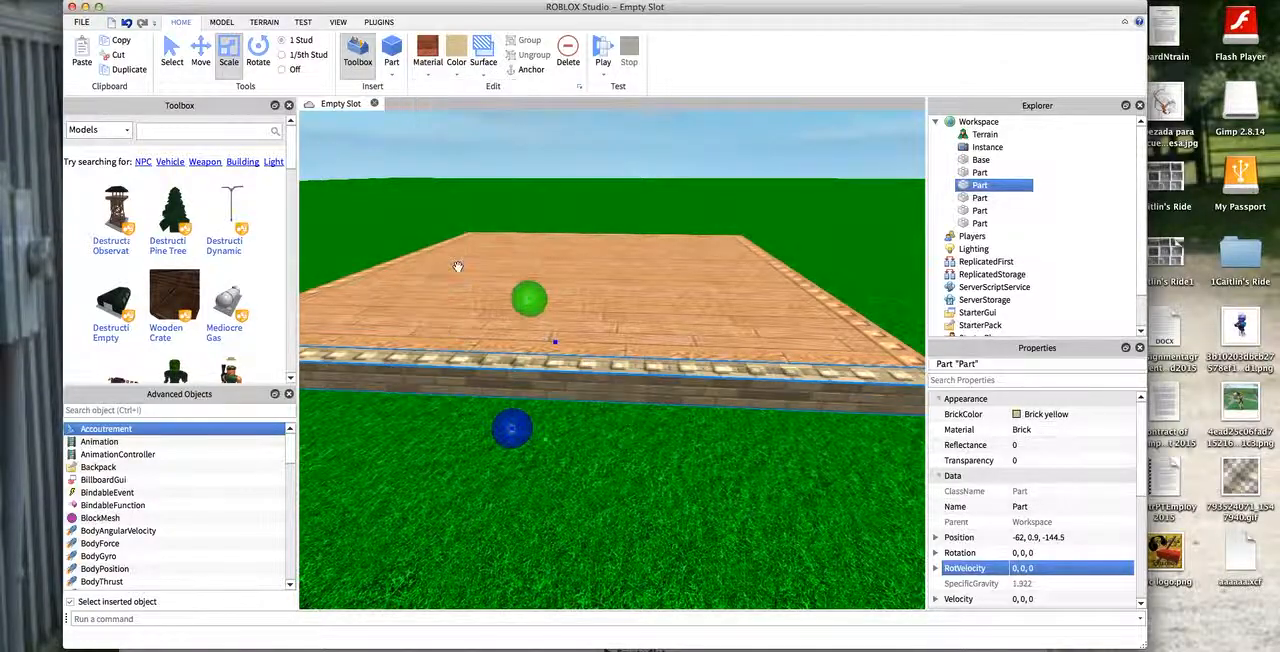
- Stretch the Brick yellow border strip at position -62, 0.9, -144.5 upward into a full-height wall along its side of the floor
click(436, 155)
right_drag(436, 155, 306, 146)
scroll(306, 146, down, 3)
click(622, 423)
drag(572, 332, 583, 215)
right_drag(583, 215, 897, 247)
click(430, 193)
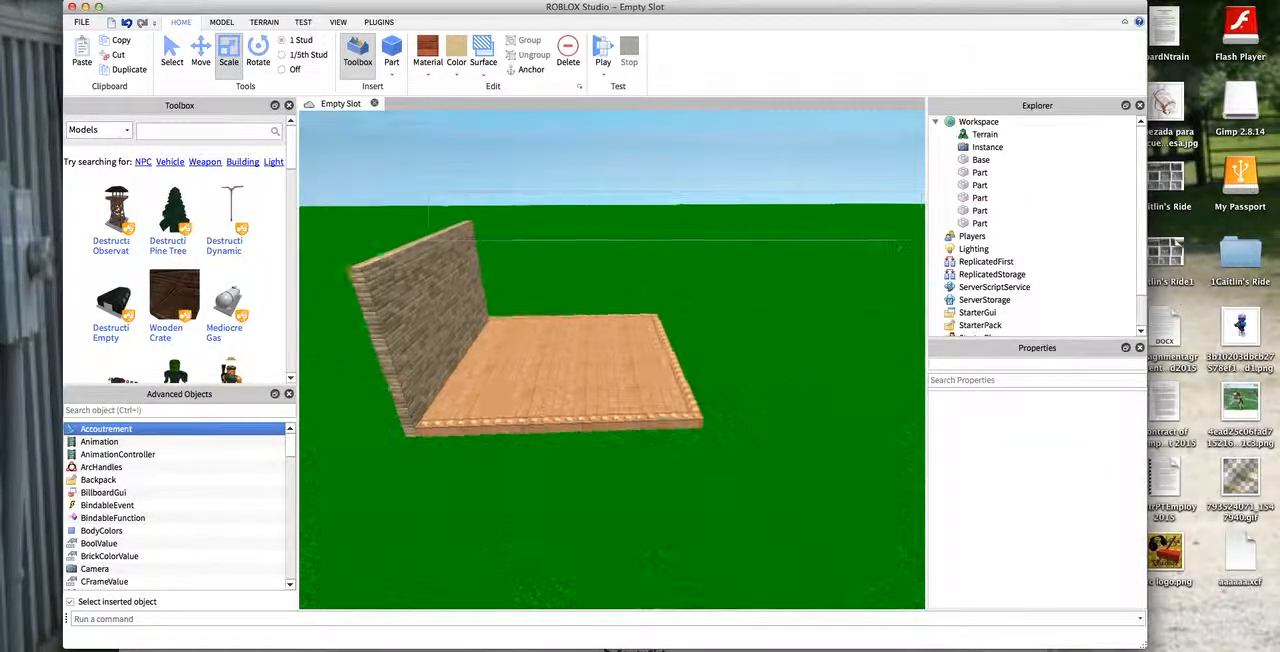
- Paste another wood plank strip and place it at the far end of the floor's front edge at about -73.5, 1.9, -123.5
scroll(786, 343, up, 3)
key(super+v)
drag(442, 192, 785, 436)
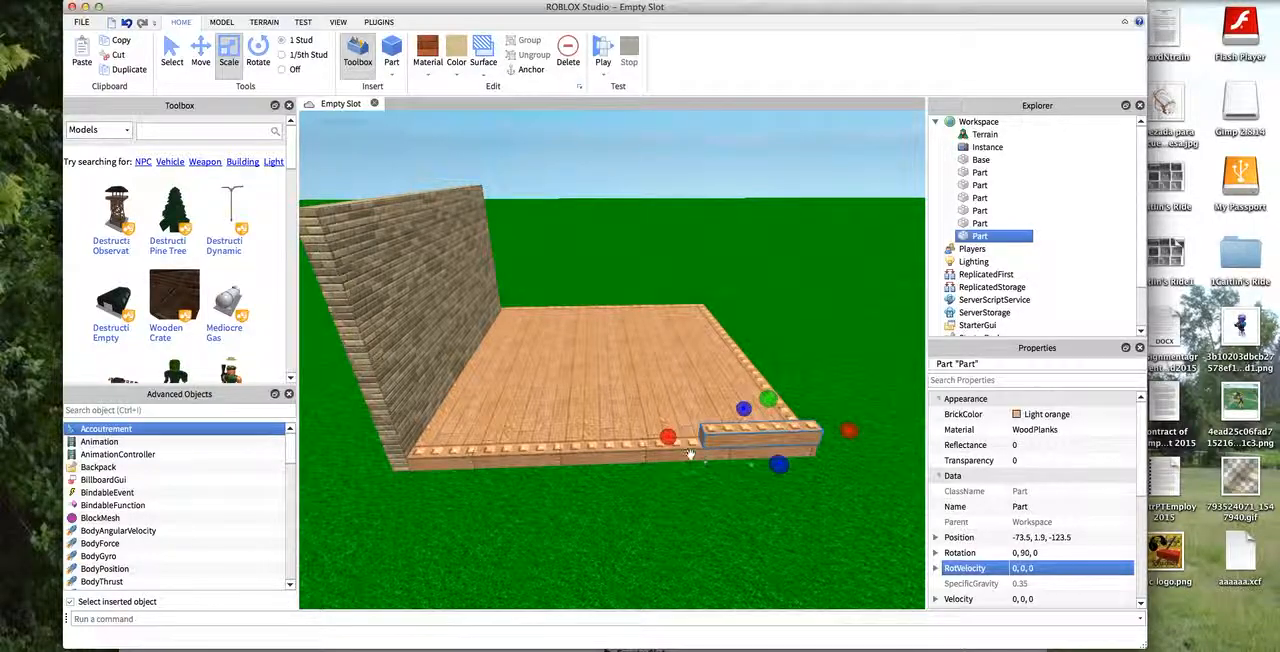
- Shorten the original front strip and fit the pasted one beside it at about -73.5, 0.9, -125, leaving a doorway gap between them
click(731, 456)
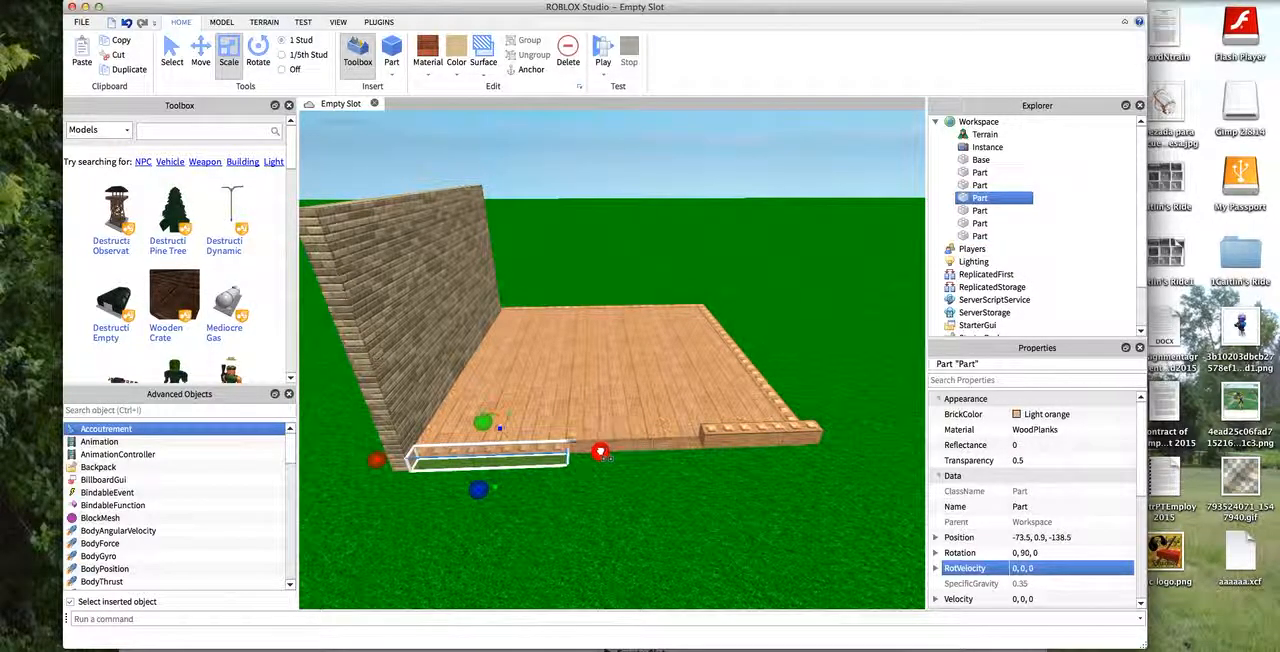
drag(715, 446, 722, 456)
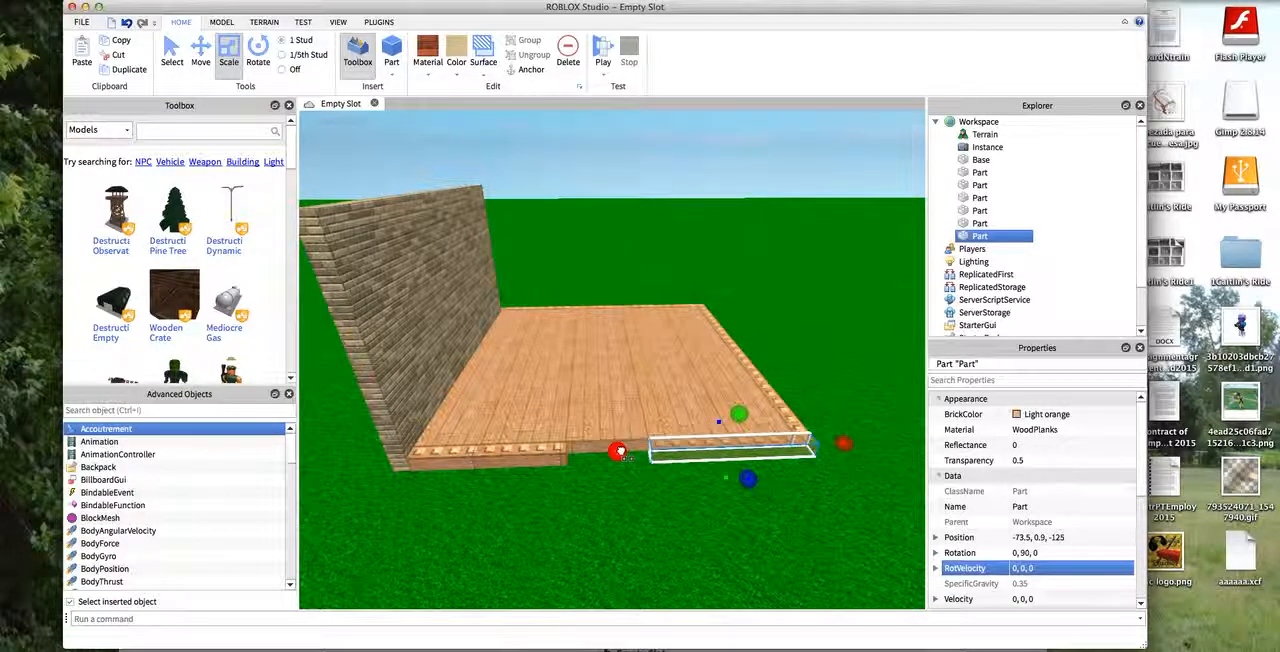
click(567, 448)
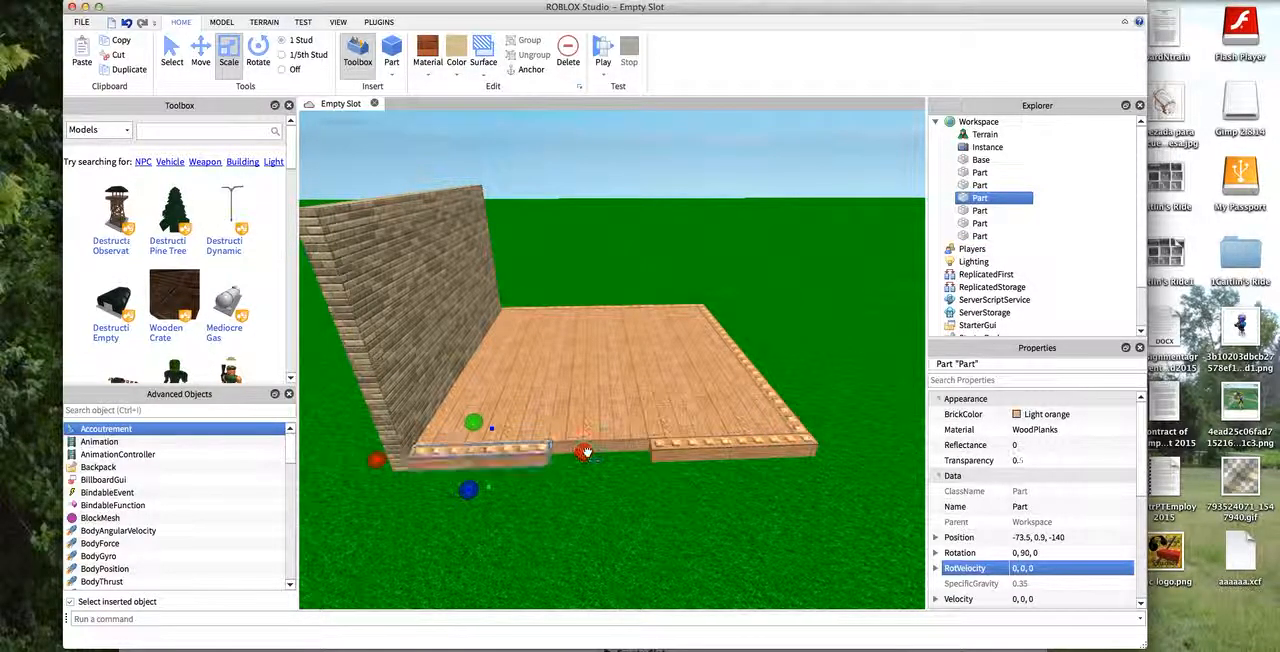
click(651, 191)
- Raise the back border strip to the side wall's height and give it the Brick yellow color and Brick material
scroll(651, 191, up, 3)
scroll(651, 191, down, 5)
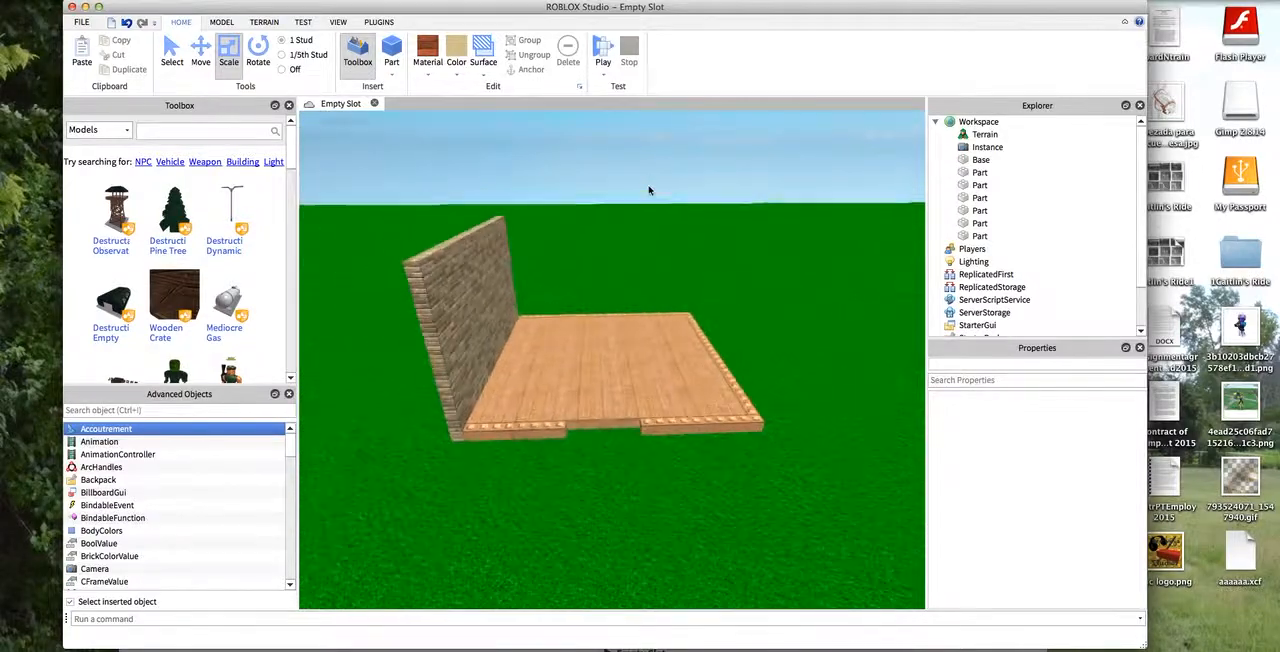
scroll(641, 202, up, 2)
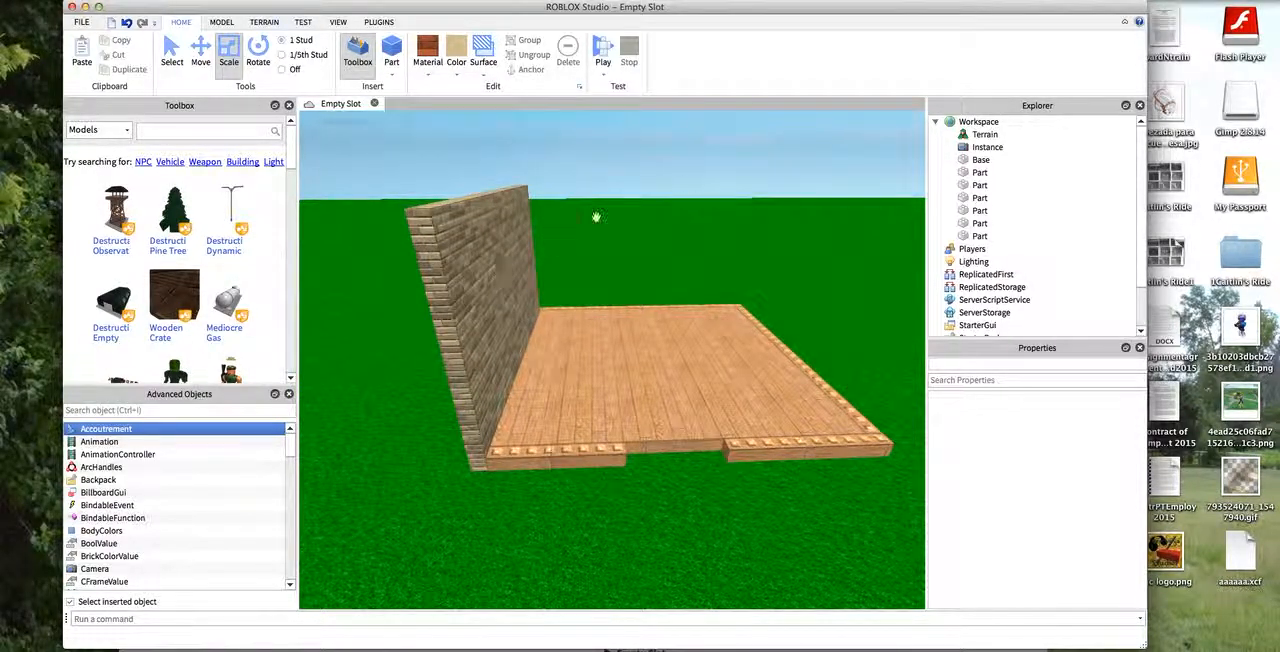
drag(887, 196, 318, 190)
scroll(509, 306, up, 5)
scroll(472, 256, down, 7)
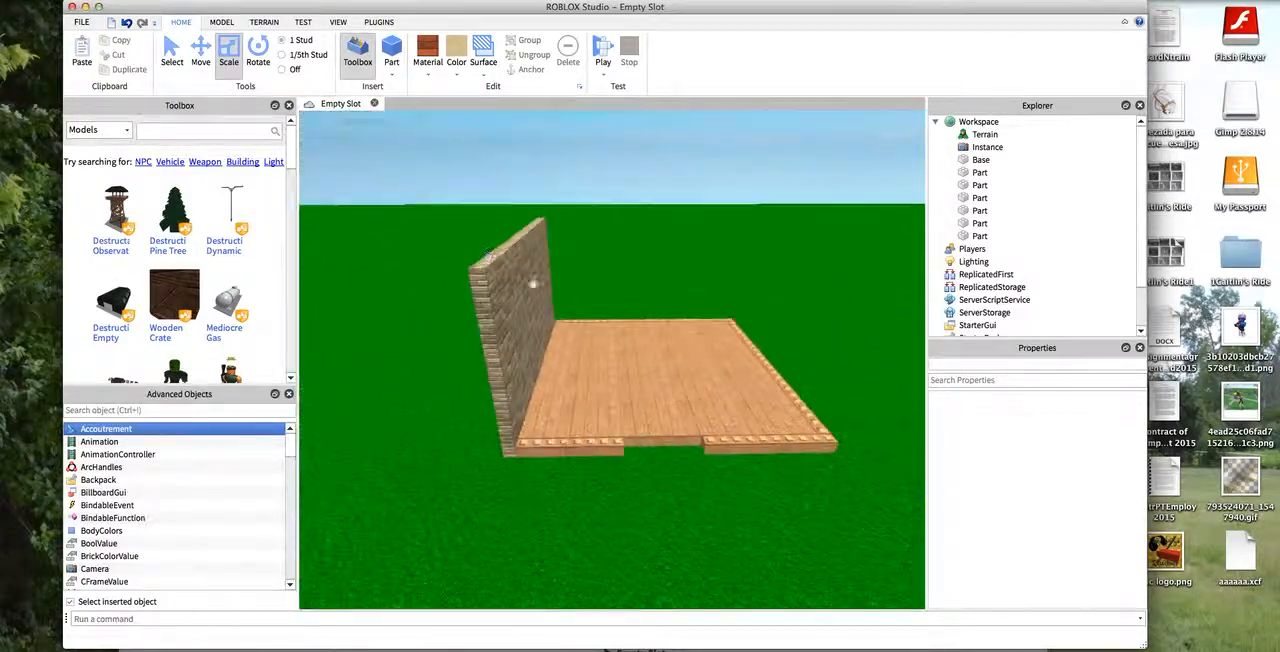
scroll(560, 296, up, 2)
click(590, 311)
click(591, 314)
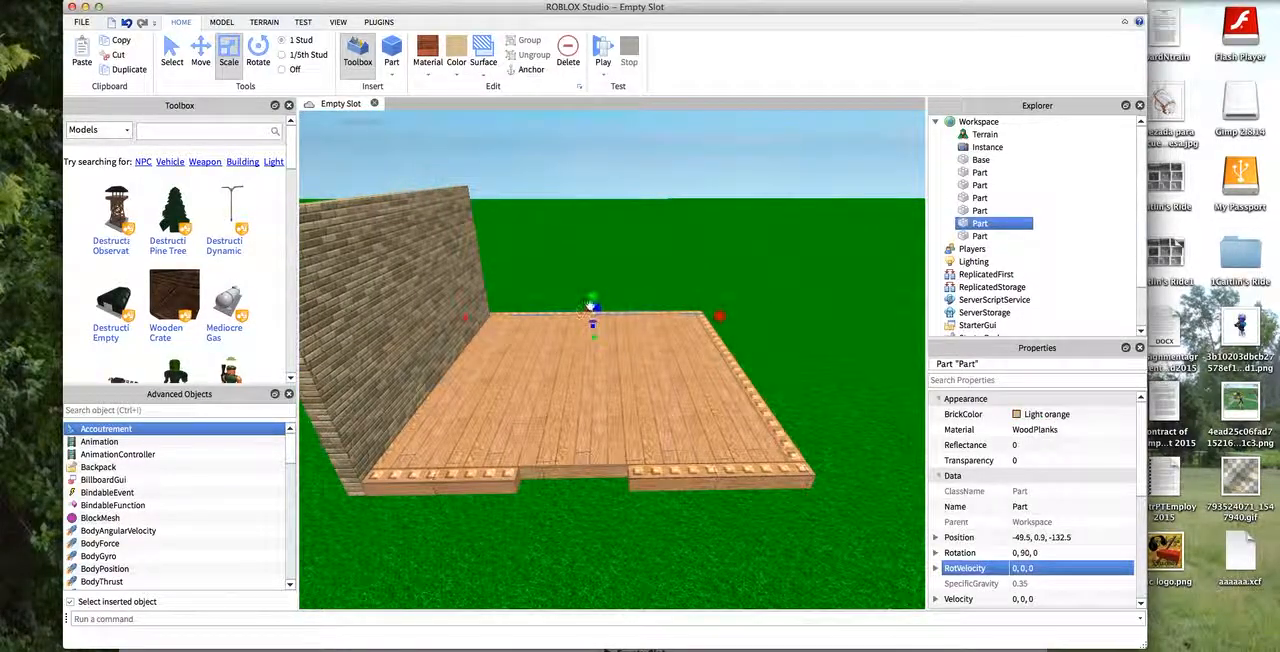
drag(590, 293, 533, 185)
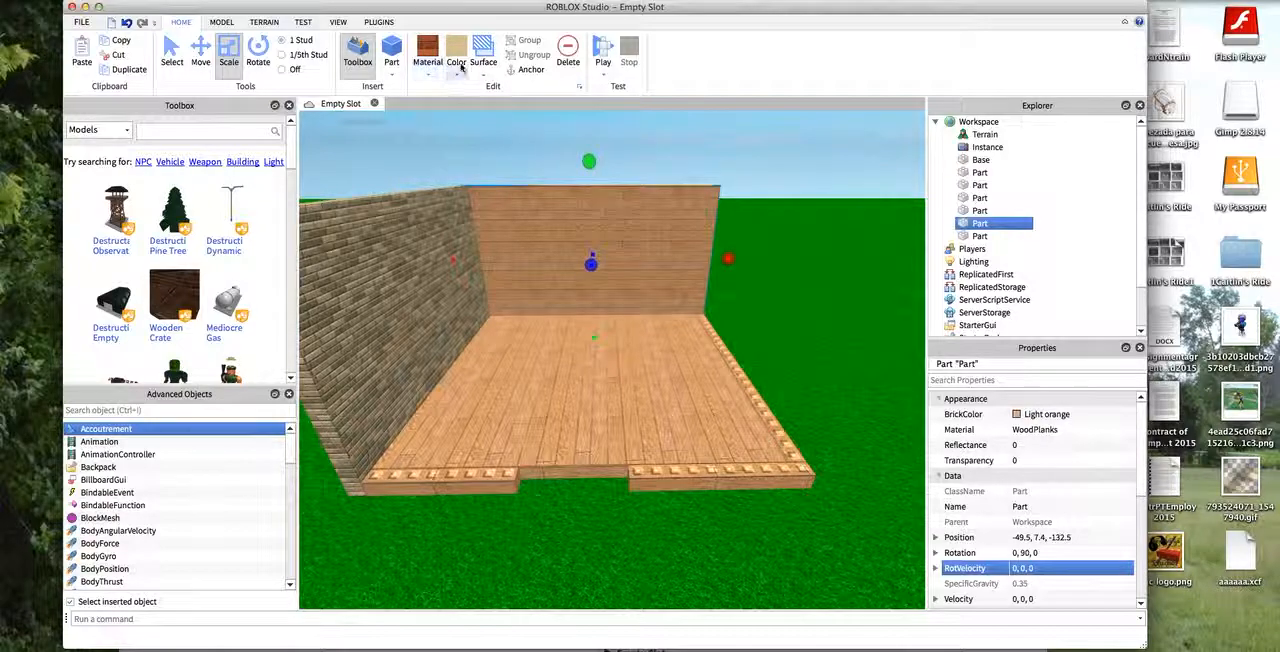
click(438, 50)
- Raise the border strip at position -61.5, 0.9, -120.5 to wall height and give it the Brick yellow color and Brick material
click(733, 368)
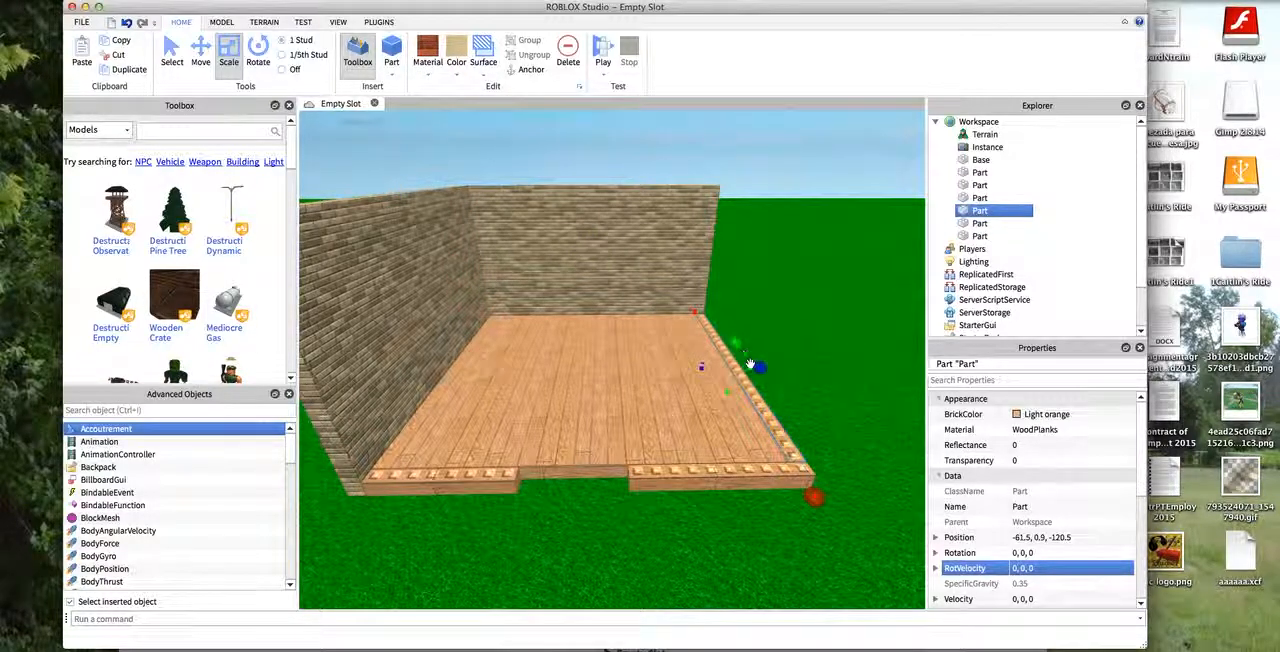
drag(755, 372, 735, 158)
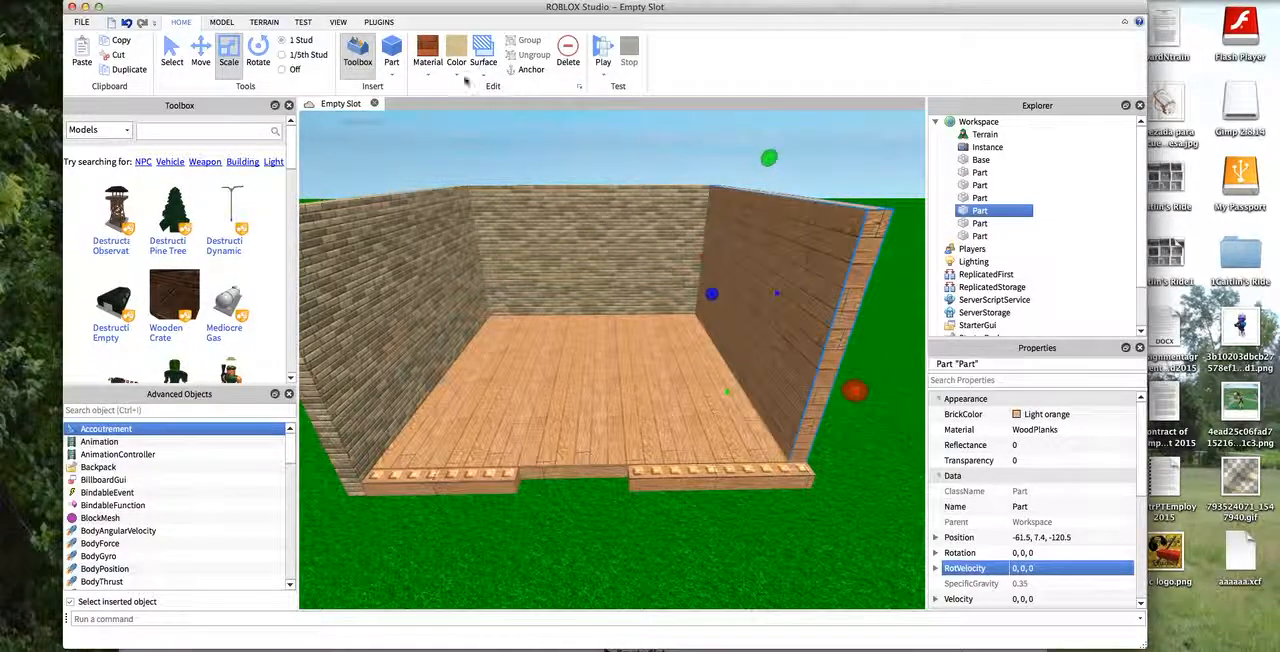
click(428, 50)
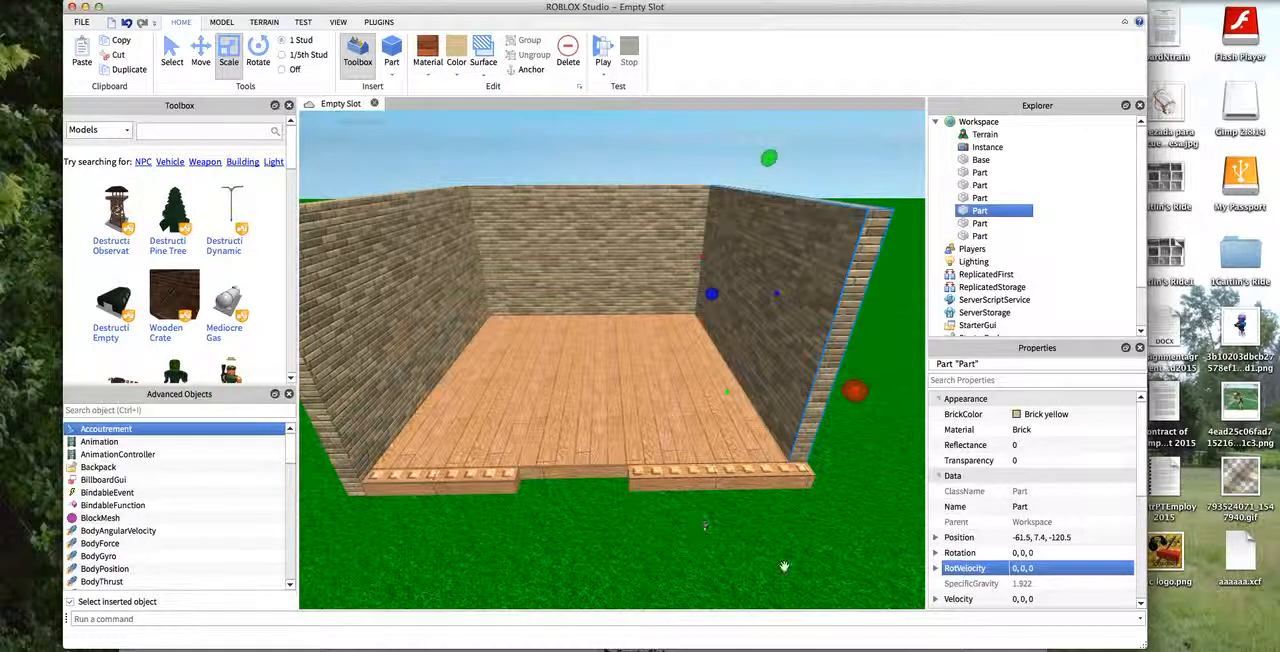
- Raise both front strips beside the doorway gap to the same height as the other walls
click(730, 473)
click(730, 473)
scroll(728, 462, down, 4)
drag(725, 438, 717, 262)
click(484, 438)
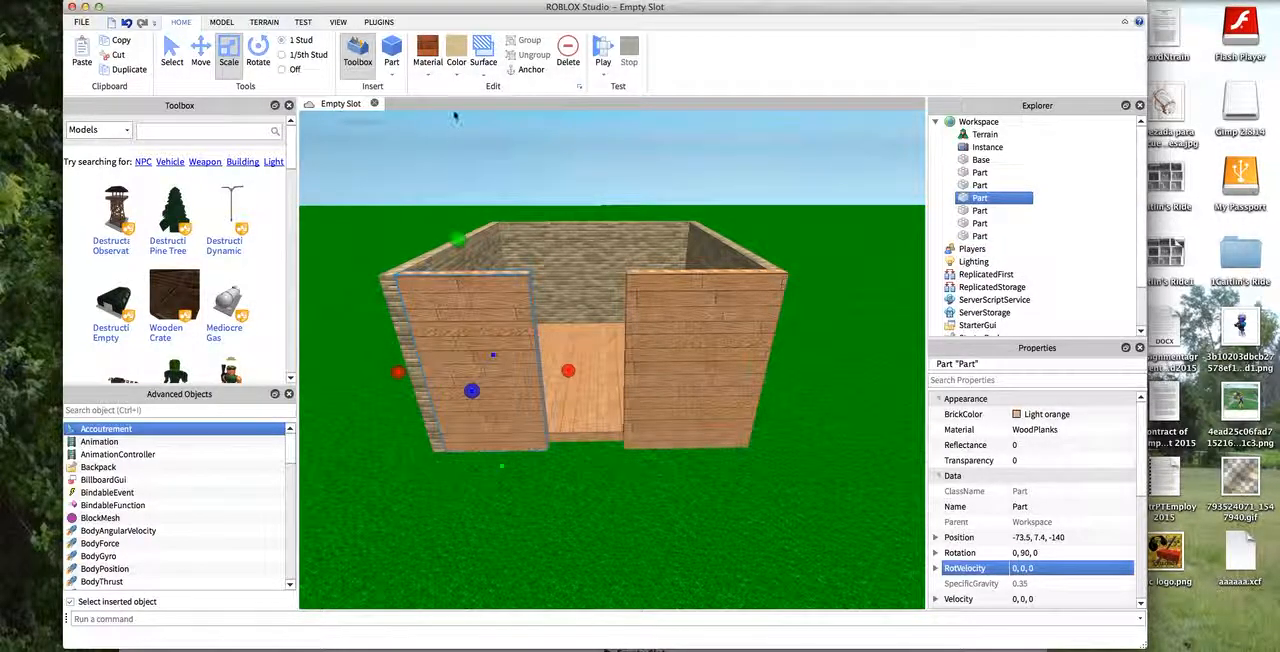
- Apply the Brick yellow color and Brick material to both front wall sections
click(456, 50)
click(424, 50)
click(714, 306)
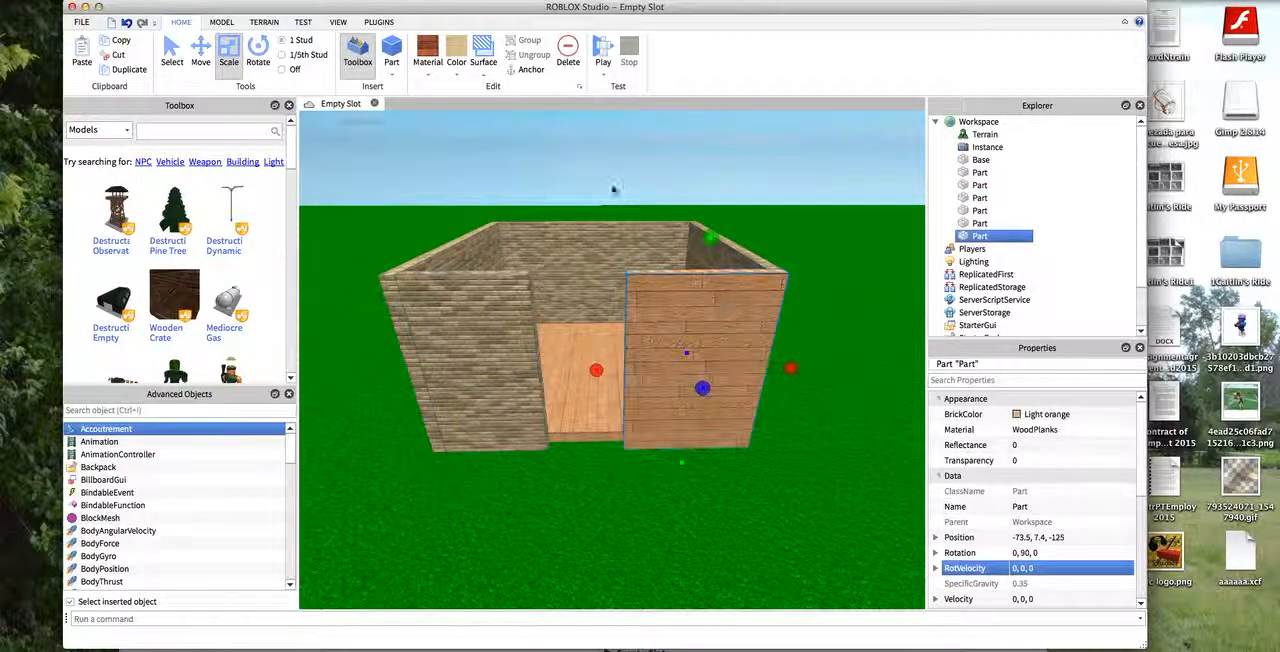
click(456, 50)
click(820, 192)
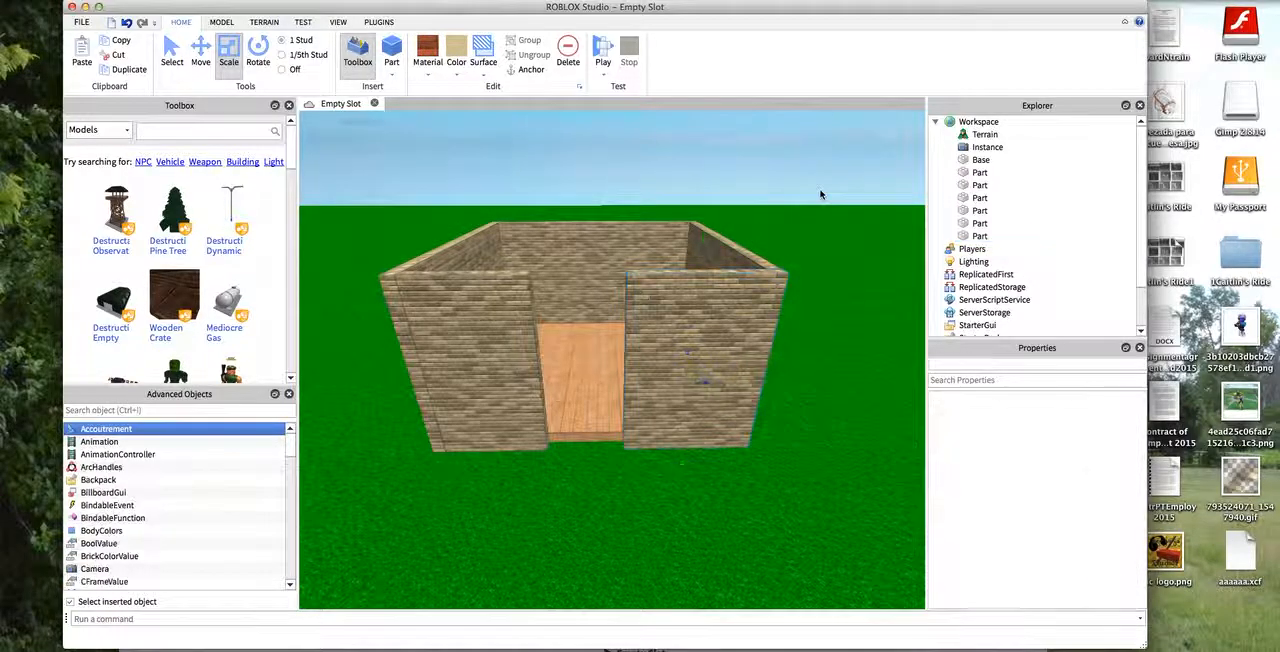
- Inspect the four brick walls, the doorway and the floor from several angles
key(w)
key(a)
key(d)
scroll(822, 189, down, 5)
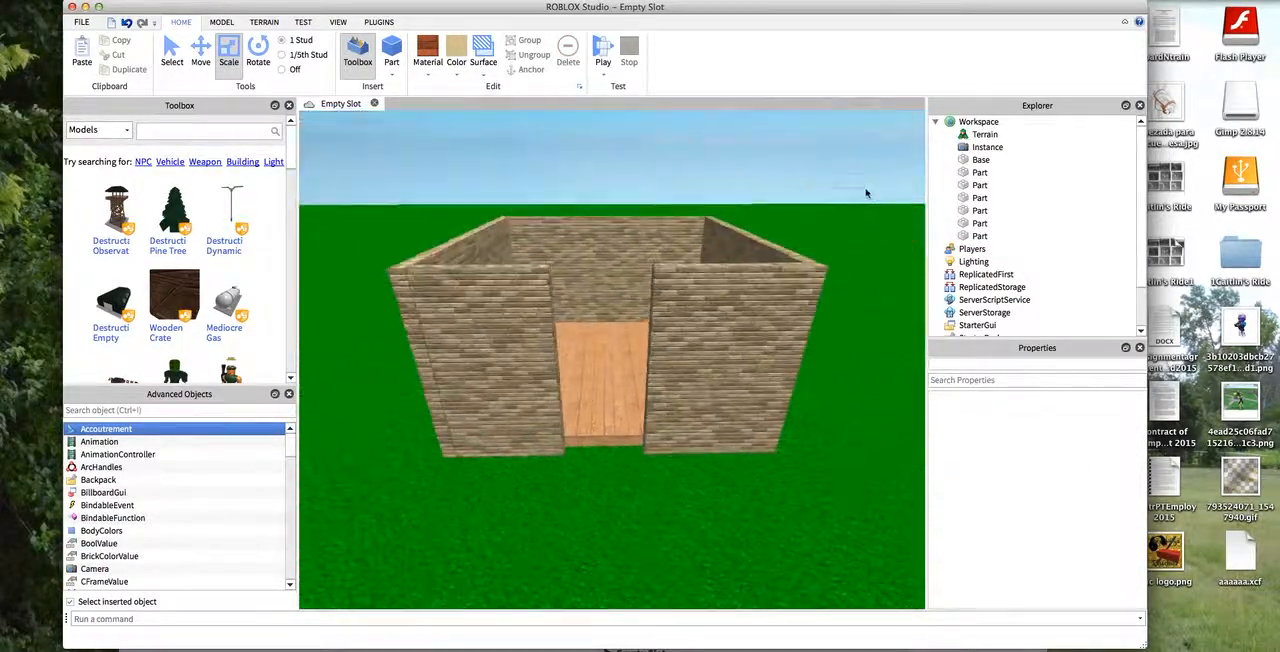
scroll(866, 191, up, 8)
drag(834, 189, 921, 240)
key(a)
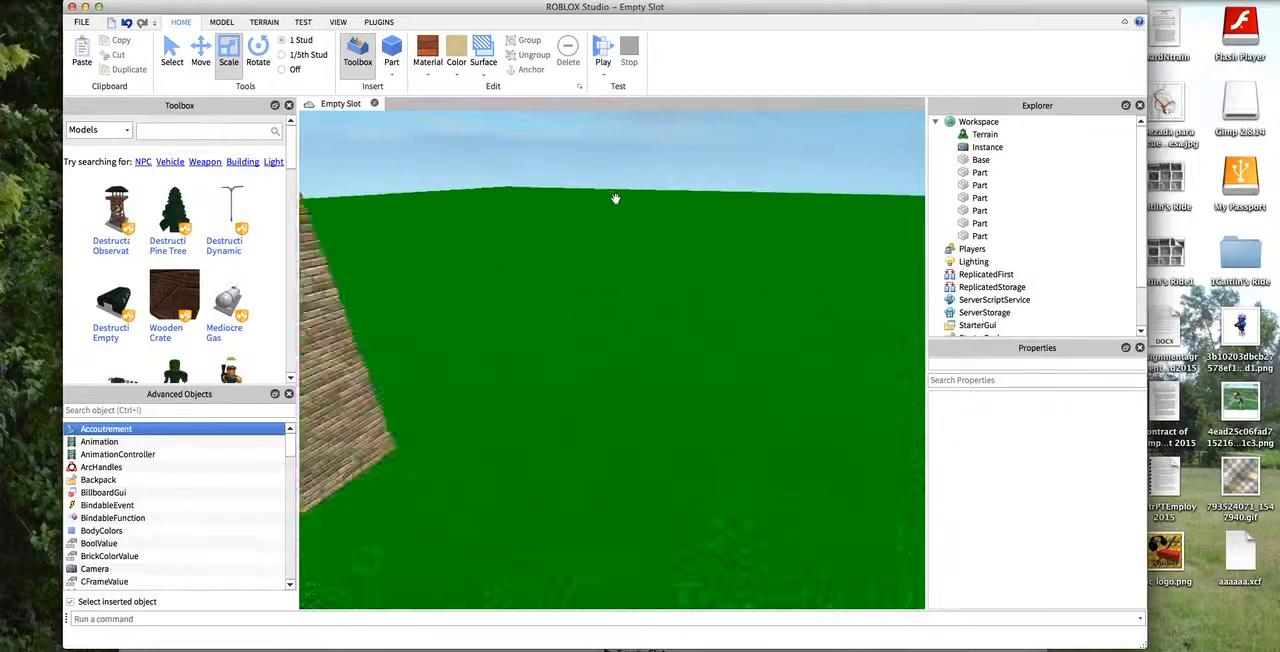
key(d)
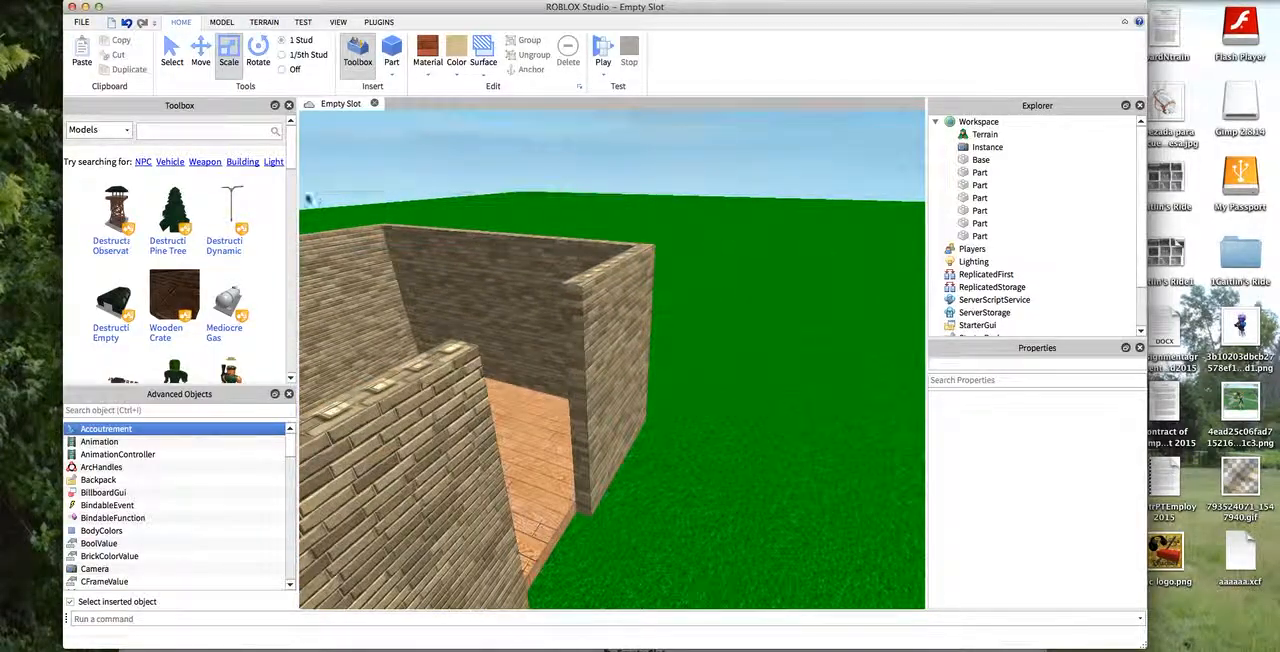
scroll(307, 206, down, 6)
scroll(423, 242, up, 3)
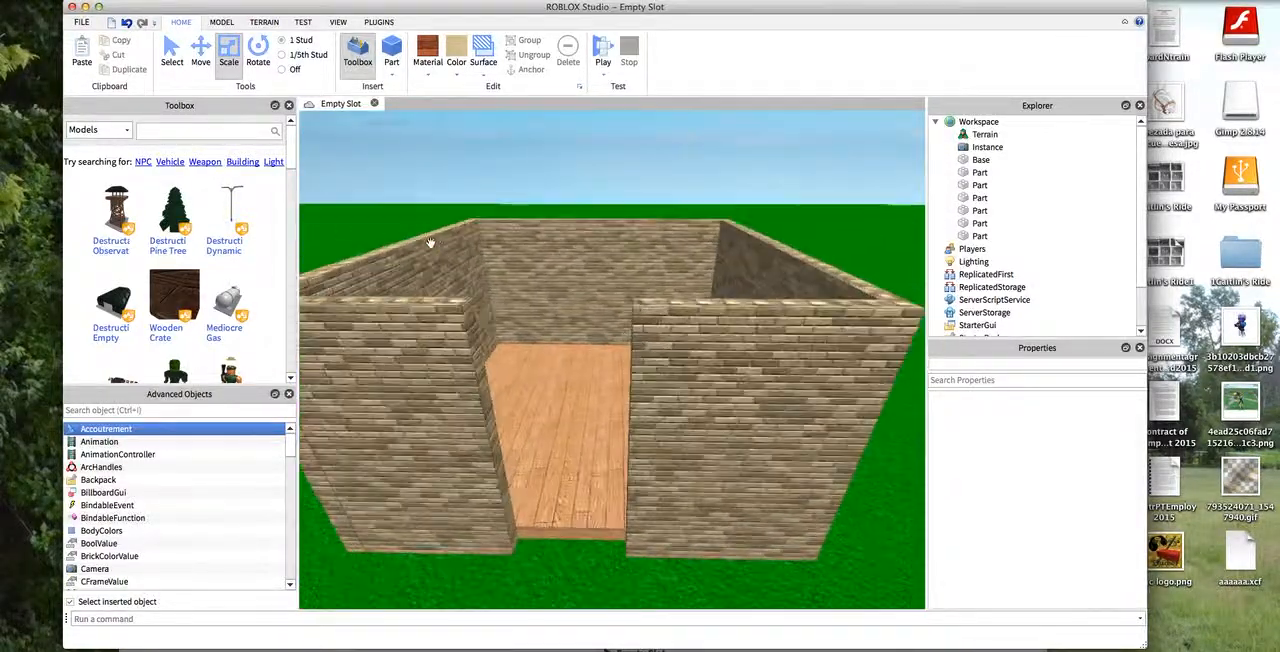
key(s)
key(a)
key(w)
key(d)
key(a)
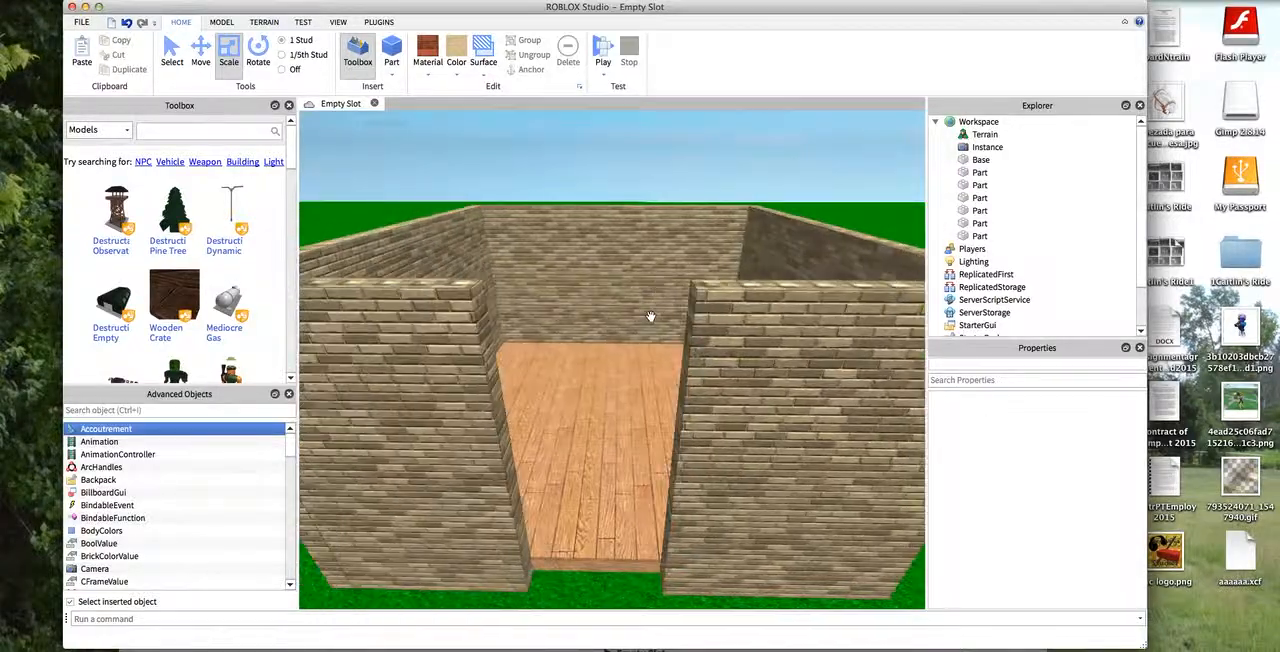
- Paste another wood plank strip and fit it into the doorway gap between the front walls at about -73.5, 0.9, -133
scroll(648, 322, down, 5)
scroll(635, 326, down, 5)
drag(851, 463, 898, 600)
scroll(817, 516, up, 5)
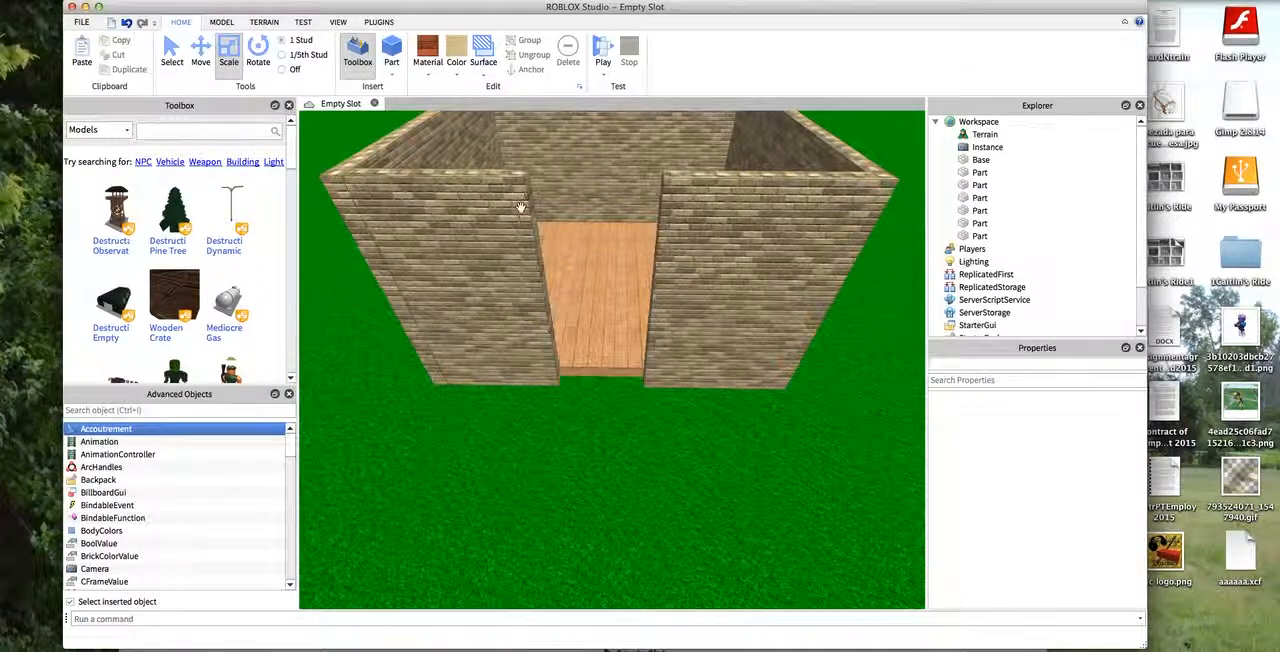
key(super+v)
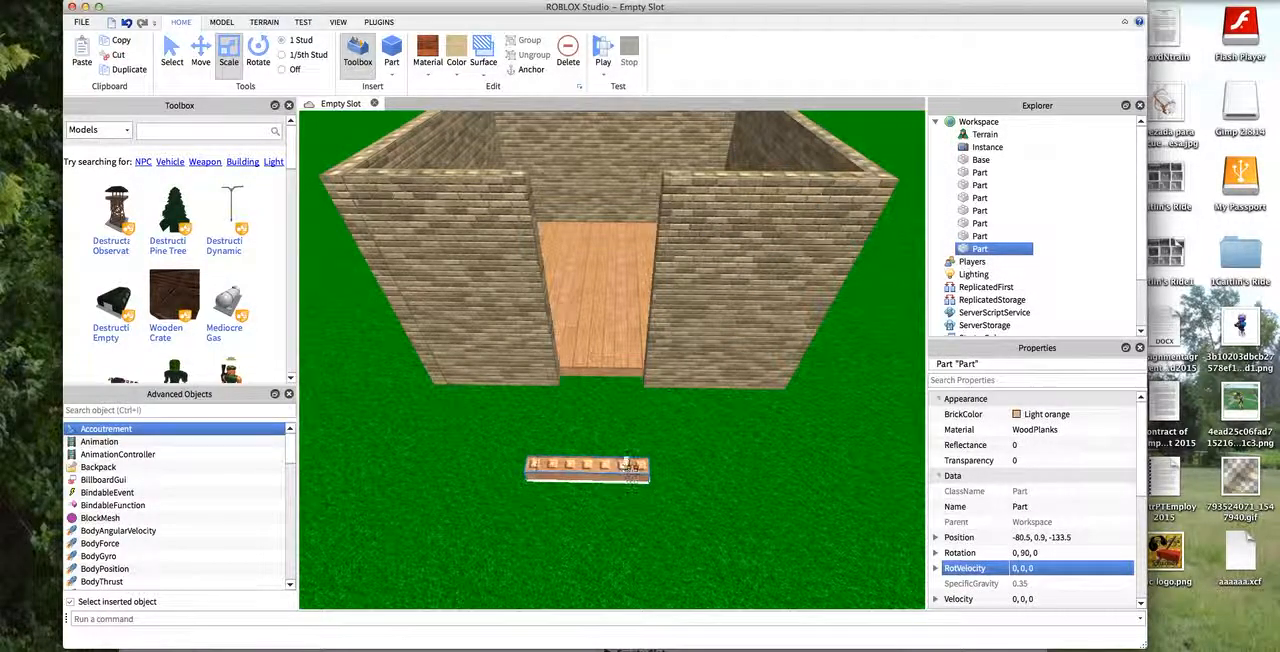
drag(628, 466, 630, 425)
scroll(630, 430, up, 4)
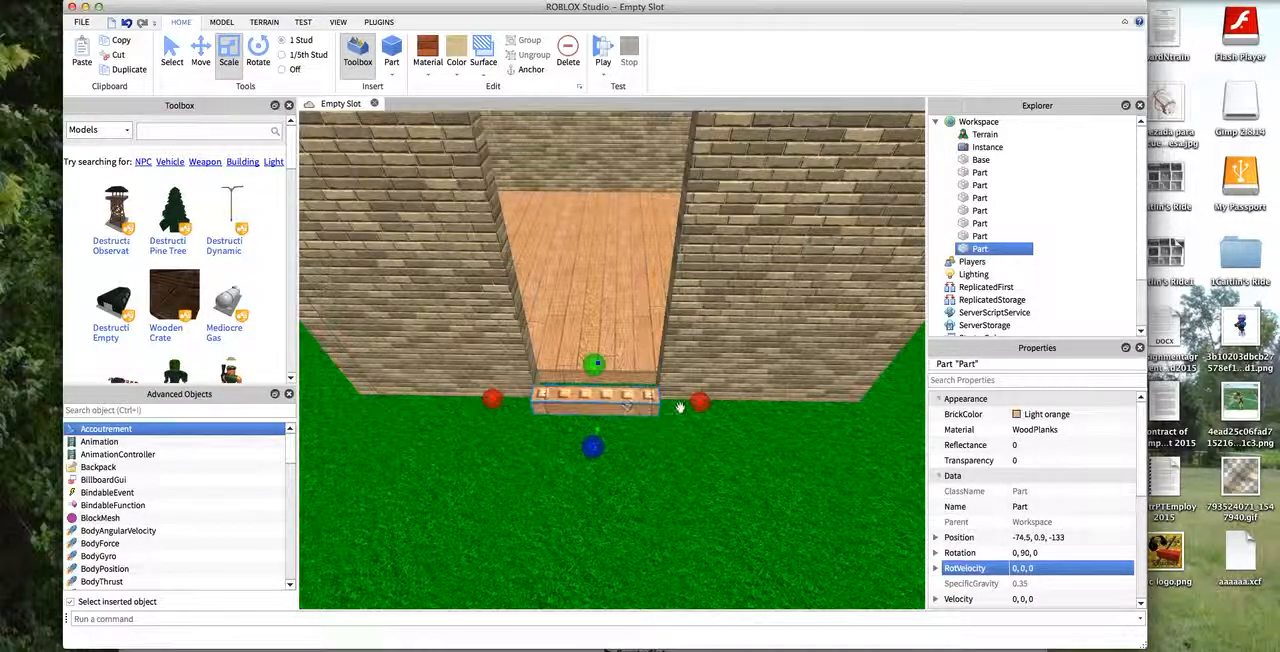
drag(700, 401, 618, 403)
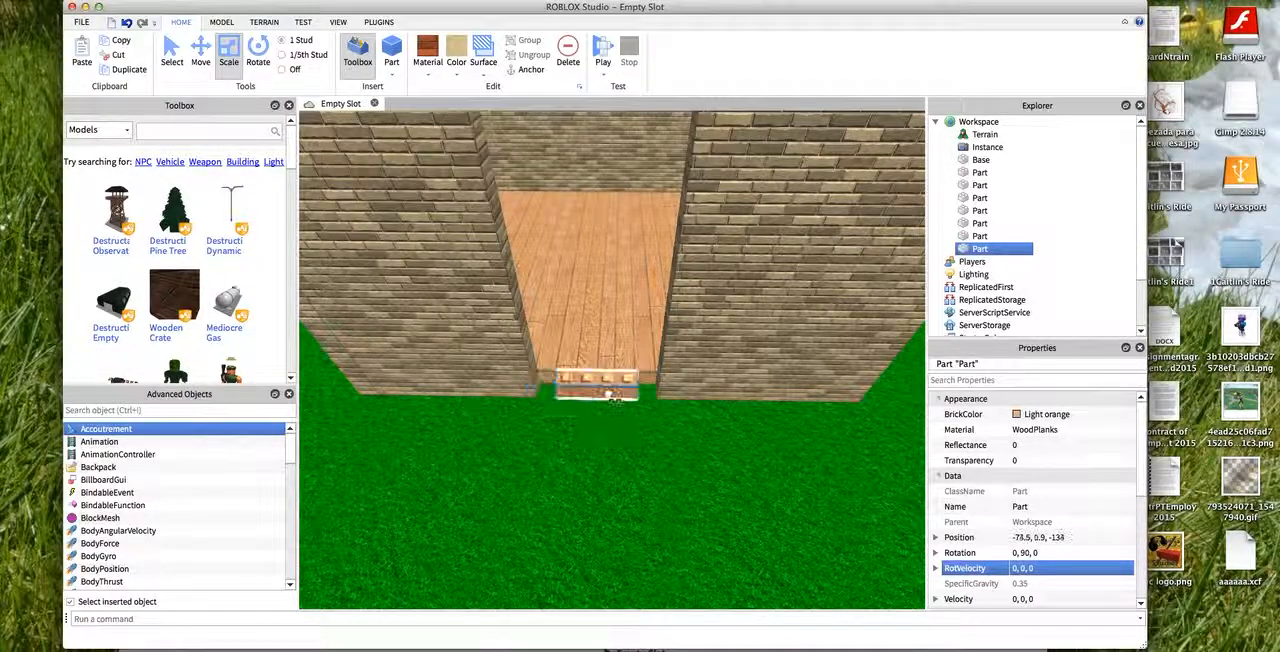
scroll(650, 396, up, 4)
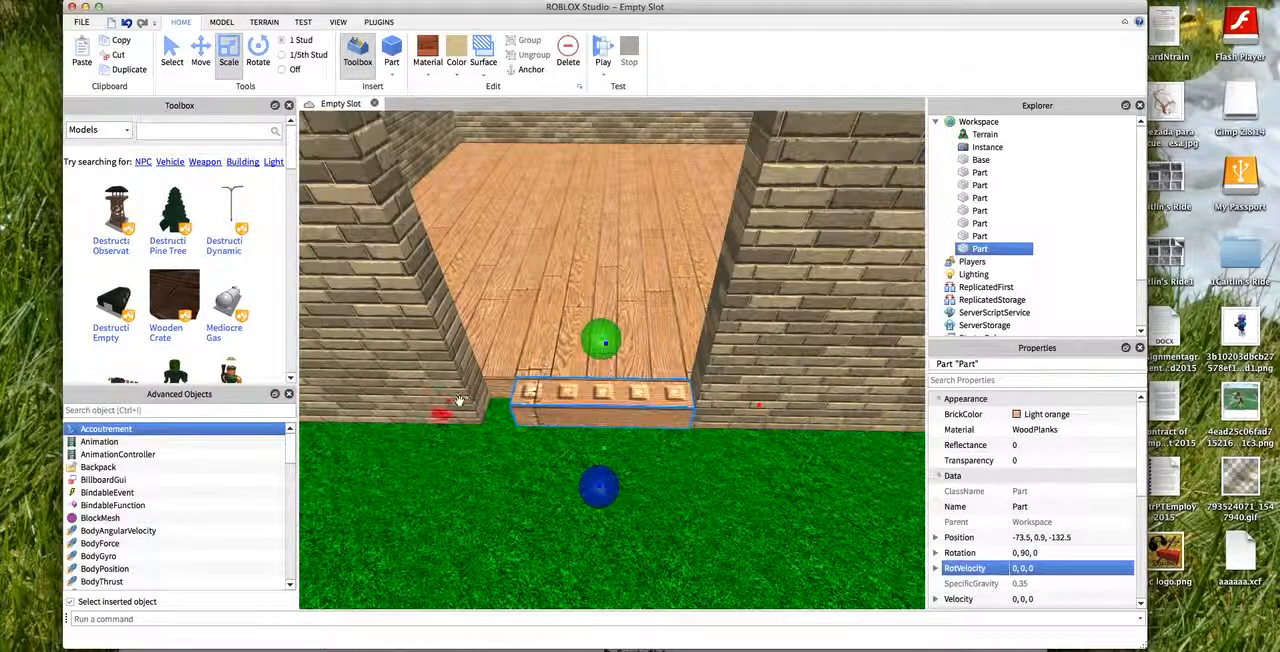
- Recolor the doorway strip Dark stone grey, set its material to Slate and apply the smooth surface to it
click(450, 78)
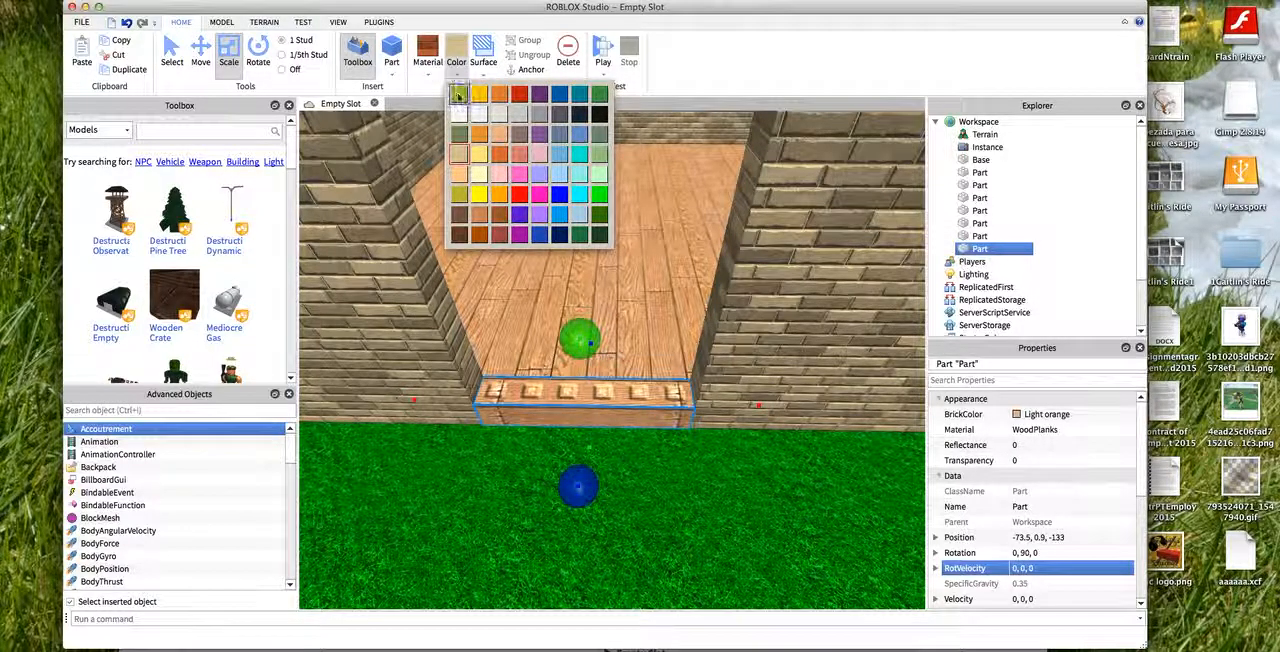
click(557, 139)
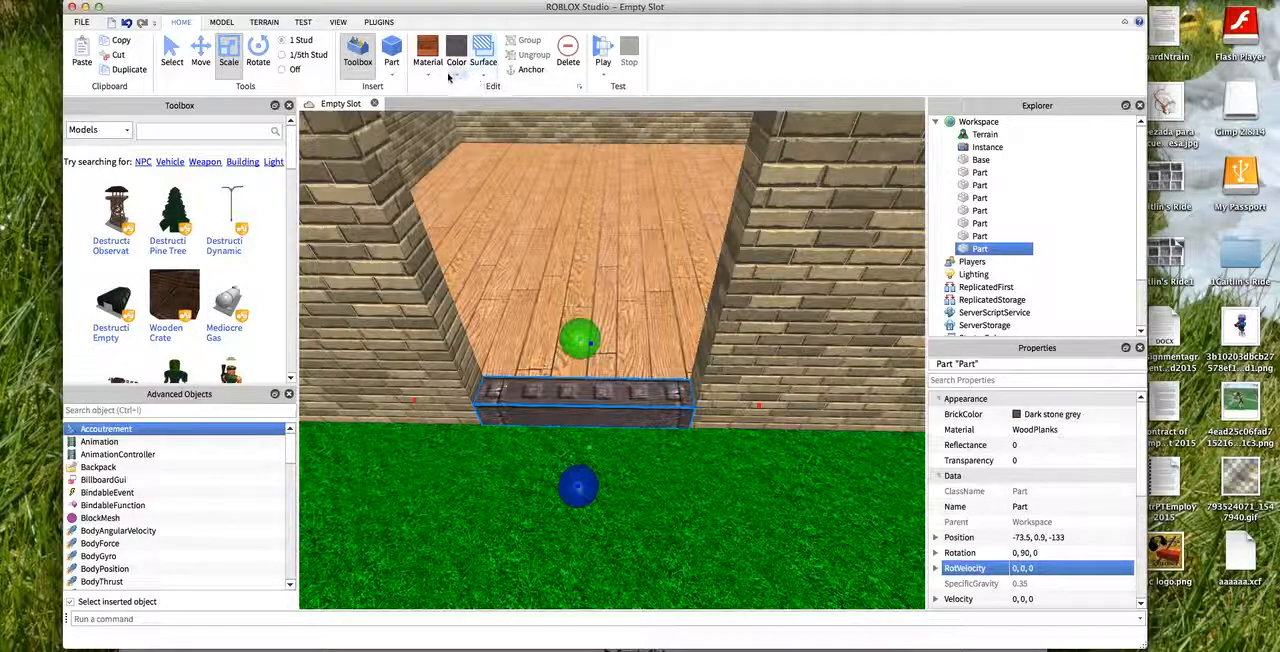
click(440, 138)
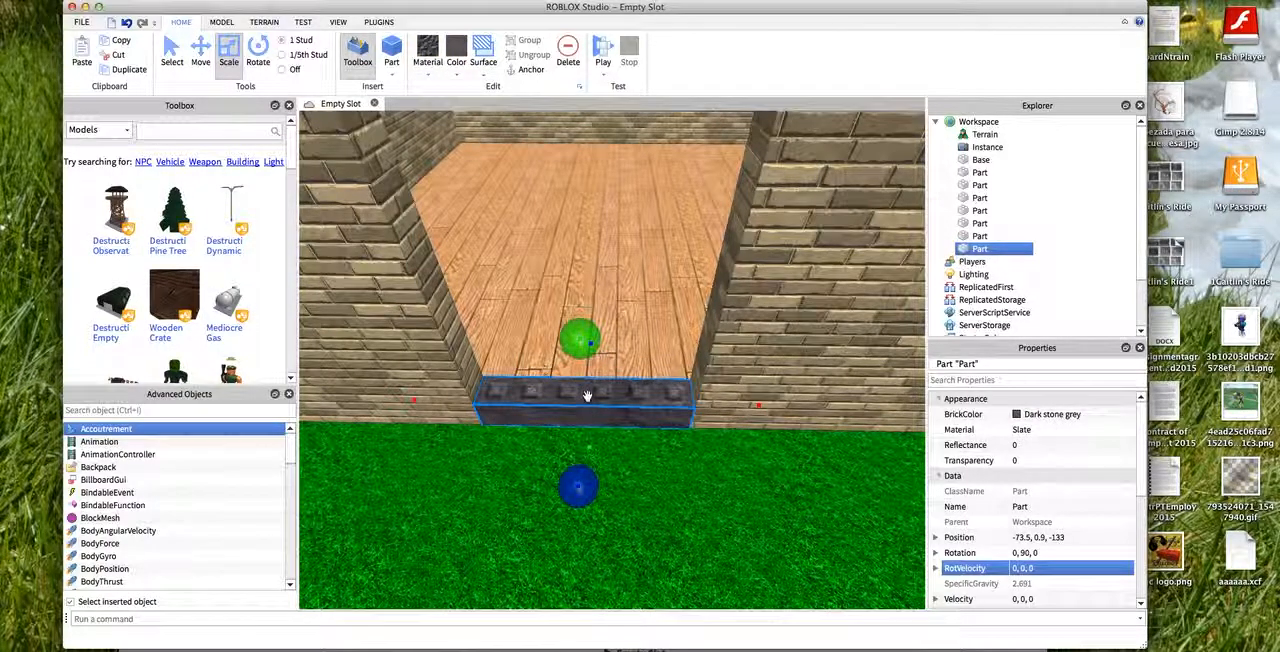
click(483, 60)
click(495, 106)
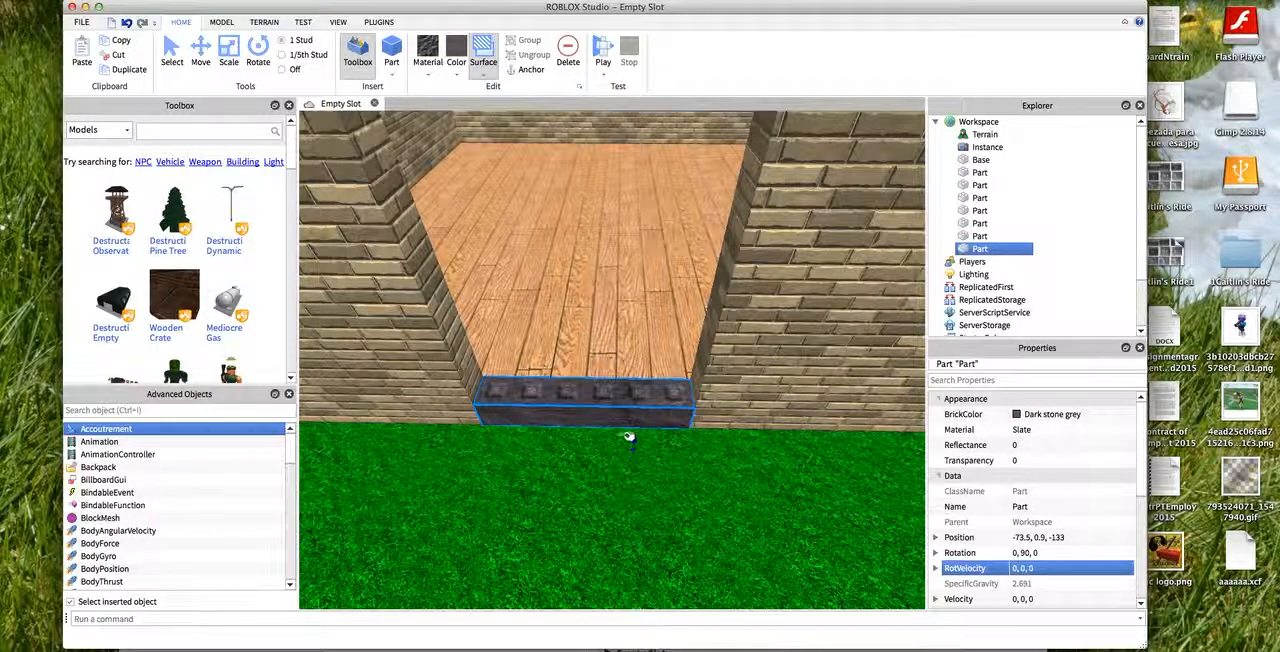
- Stretch the slate doorway strip outward onto the grass to form a doorstep centered at about -75, 0.9, -133
click(229, 50)
drag(581, 484, 564, 578)
scroll(563, 564, down, 5)
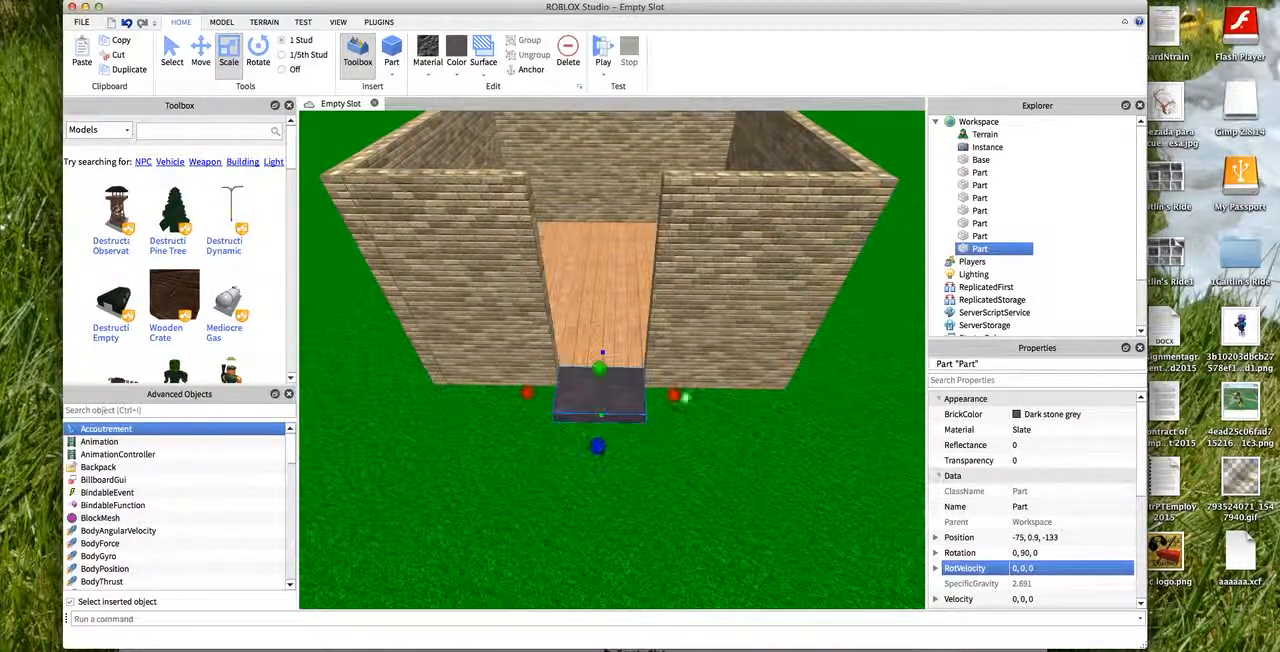
scroll(773, 124, down, 5)
mouse_move(722, 116)
right_down()
mouse_move(708, 134)
mouse_move(718, 125)
right_up()
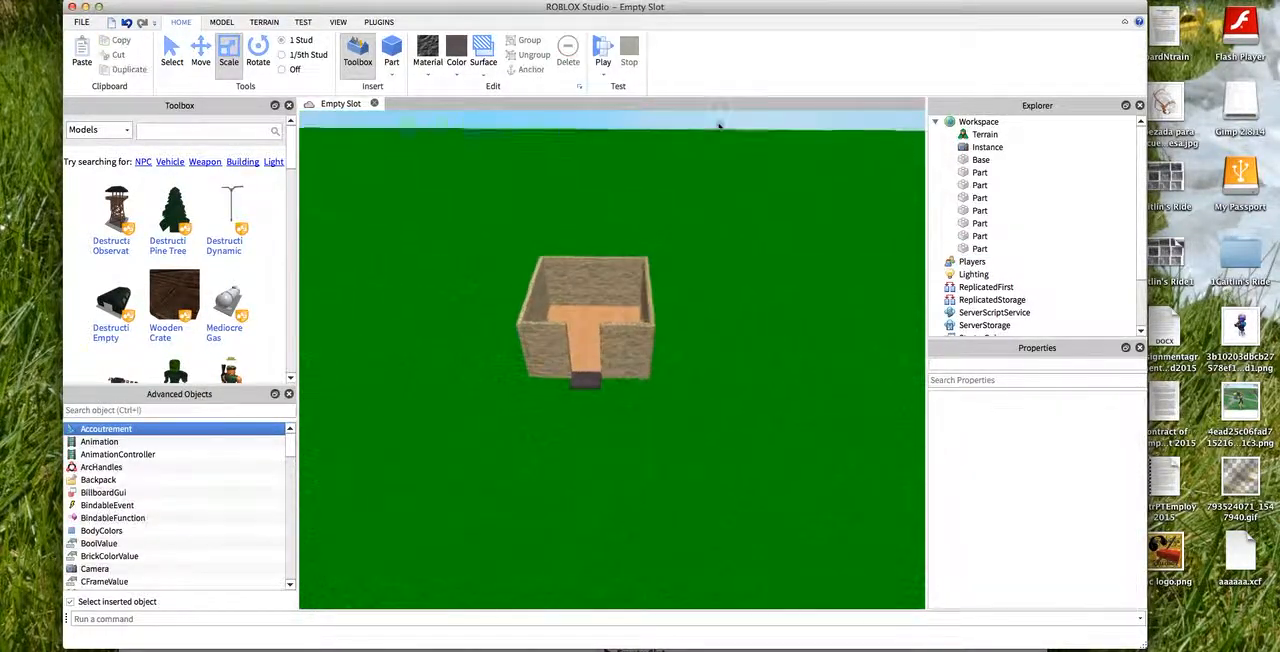
- Duplicate the dark slate doorstep in front of the doorway
scroll(654, 395, up, 6)
scroll(620, 422, up, 4)
click(606, 445)
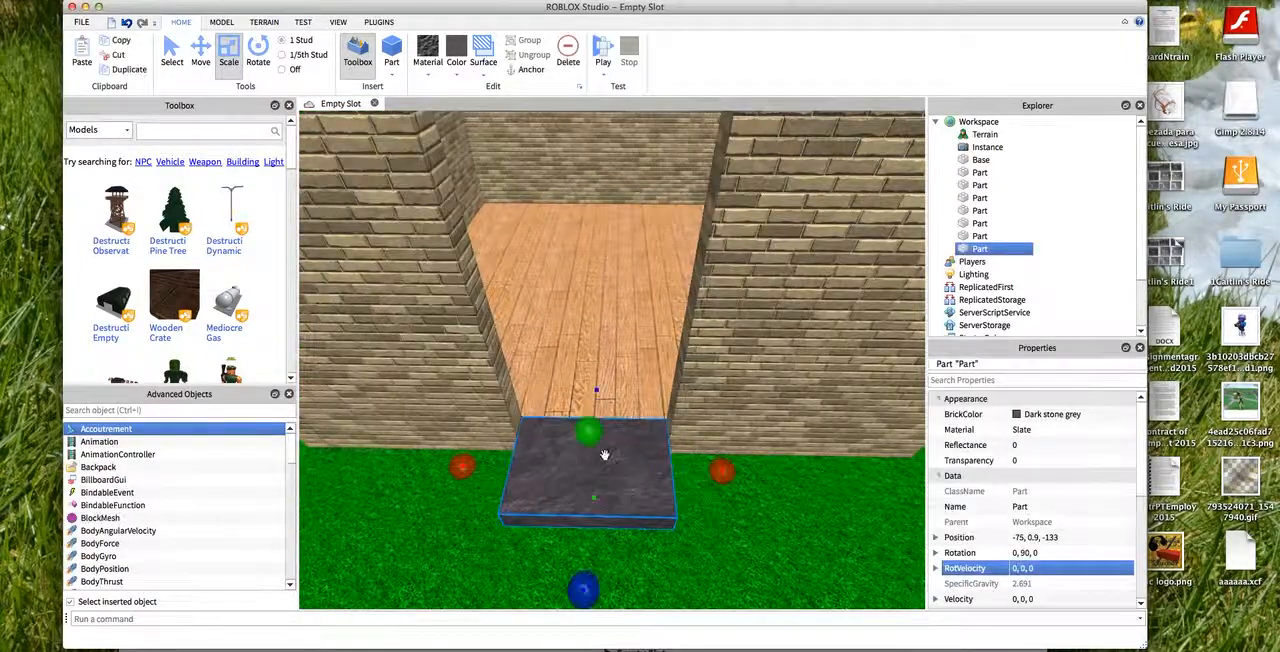
scroll(604, 450, down, 5)
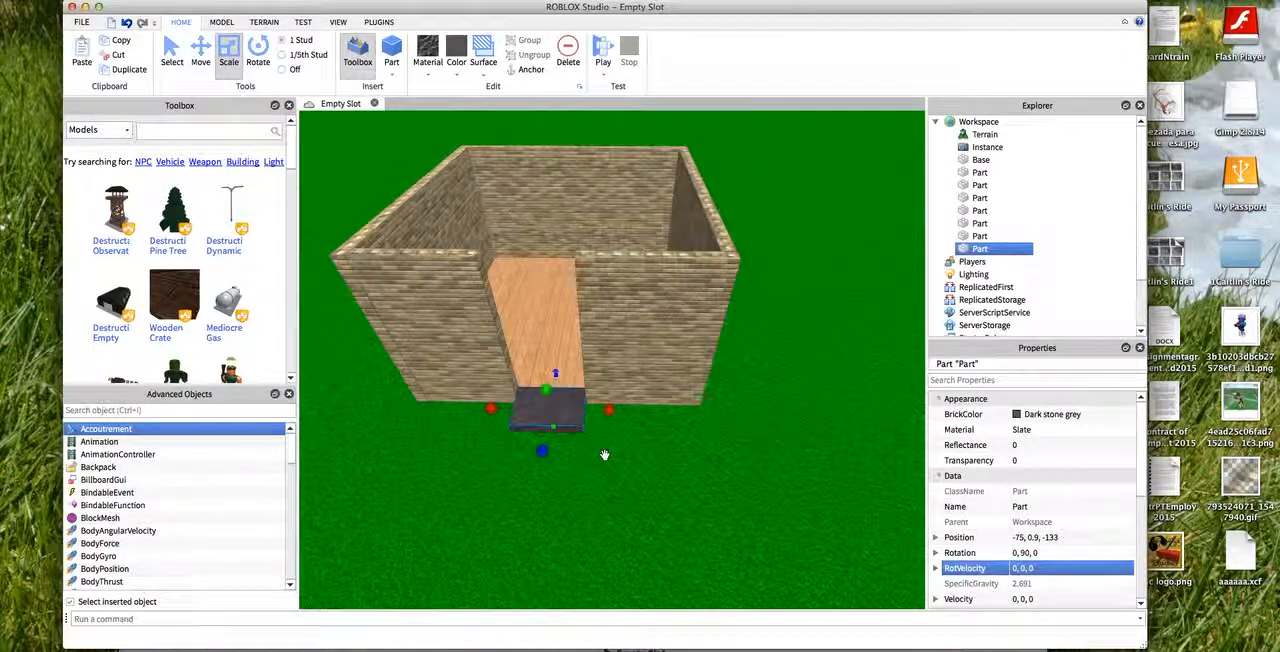
key(ctrl+d)
scroll(580, 454, up, 5)
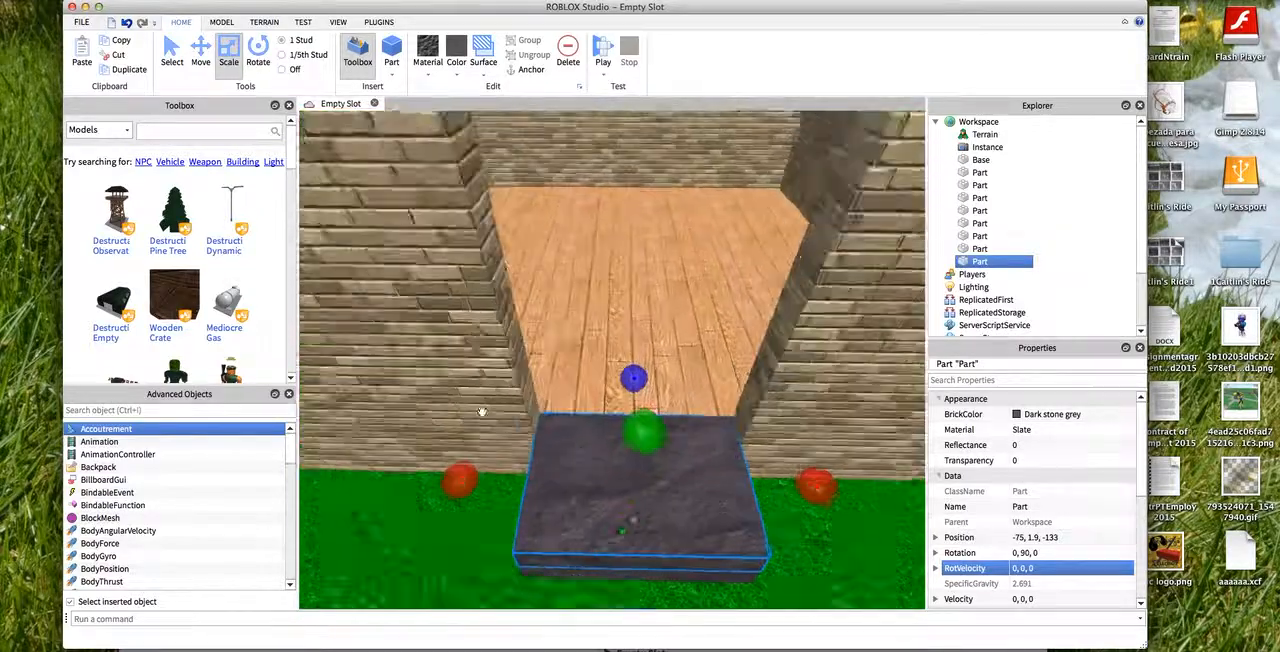
- Move the duplicated slate doorstep outward from the house to about -79, 1.9, -133
scroll(339, 180, down, 5)
click(207, 68)
drag(627, 534, 749, 434)
scroll(677, 206, up, 6)
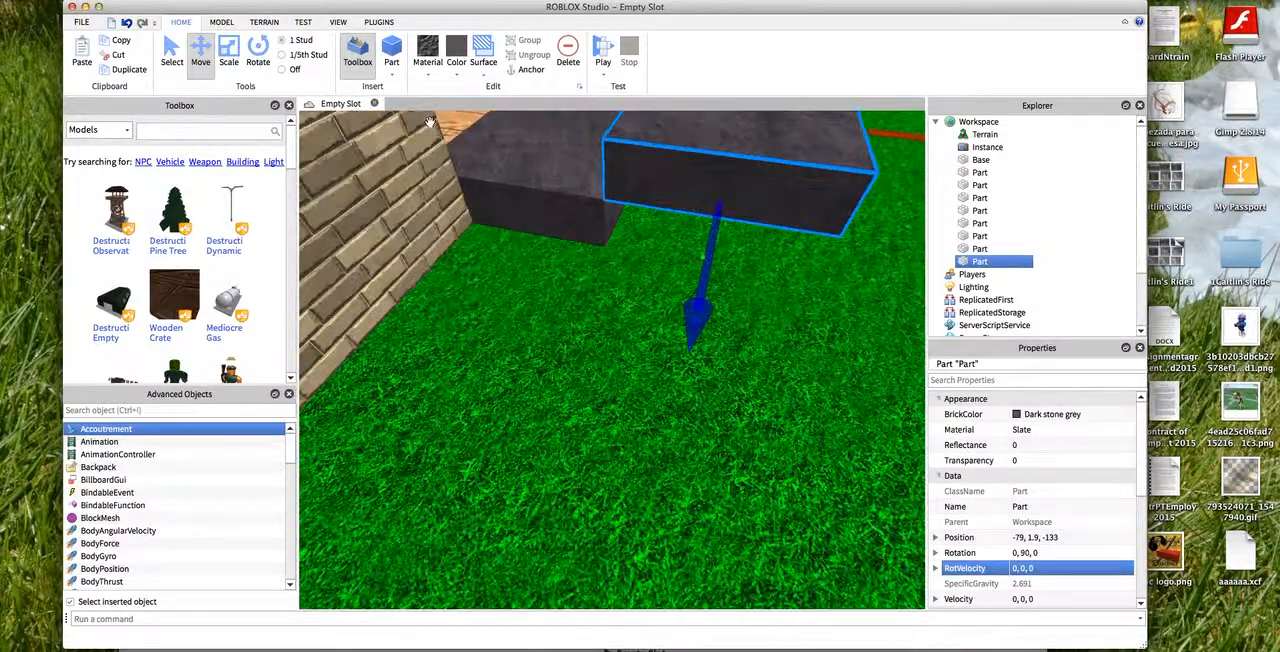
- With 1/5 stud snapping, lower the duplicated doorstep to about -79, 0.5, -133 so it forms a lower step
scroll(295, 85, down, 3)
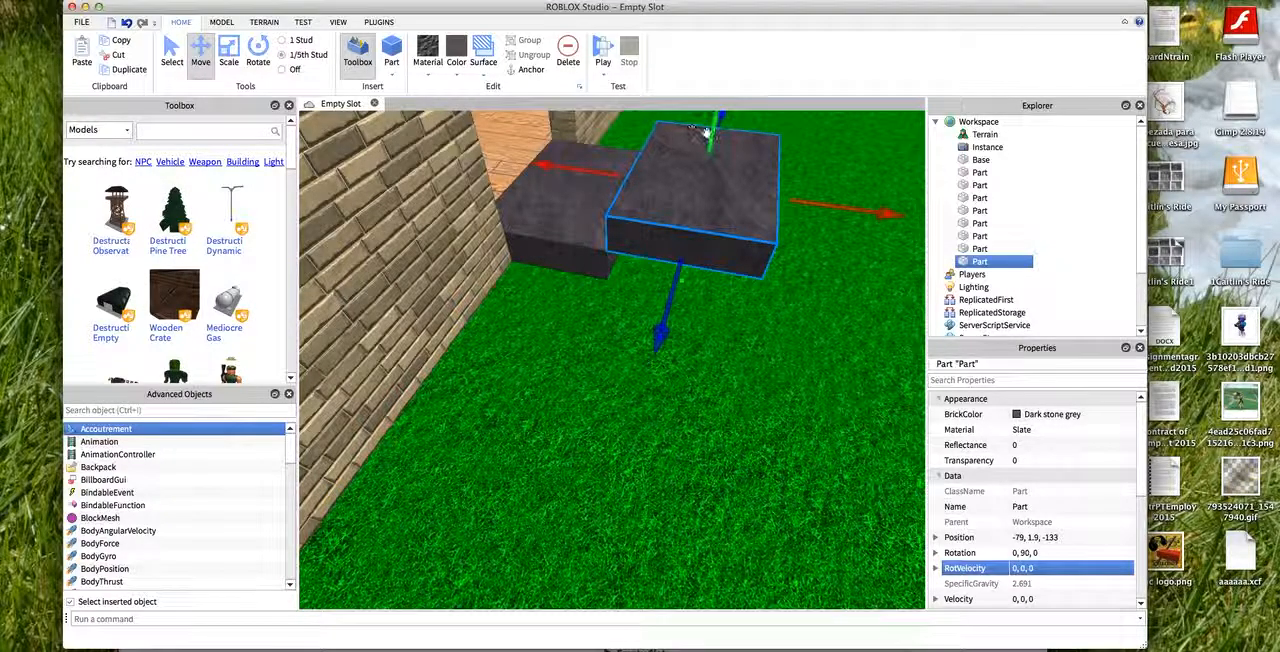
drag(708, 133, 700, 200)
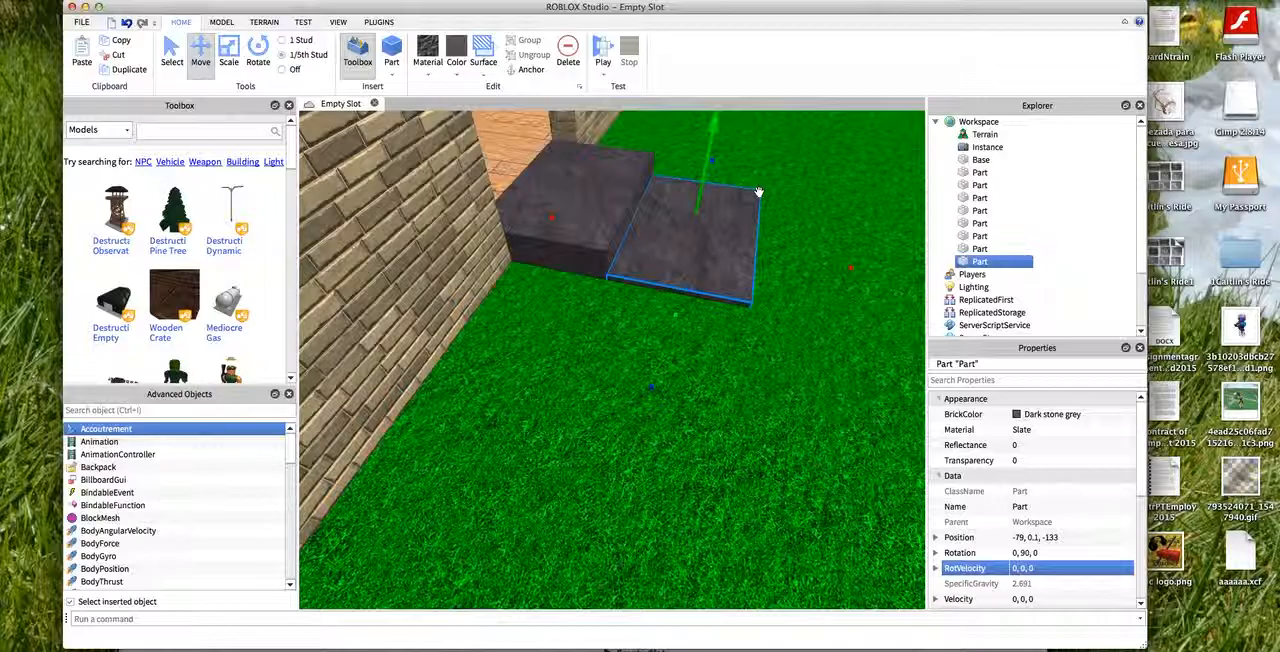
scroll(554, 211, down, 3)
right_drag(554, 211, 549, 209)
scroll(505, 196, up, 4)
scroll(505, 196, down, 2)
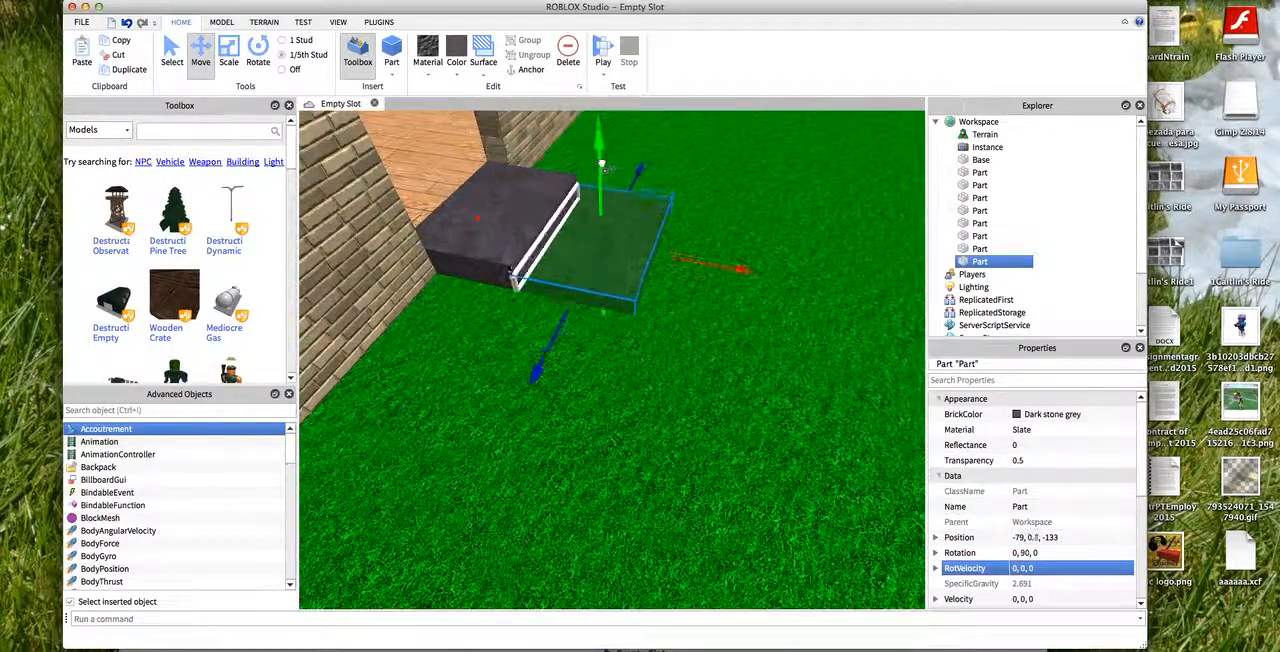
scroll(602, 181, up, 3)
scroll(600, 165, down, 2)
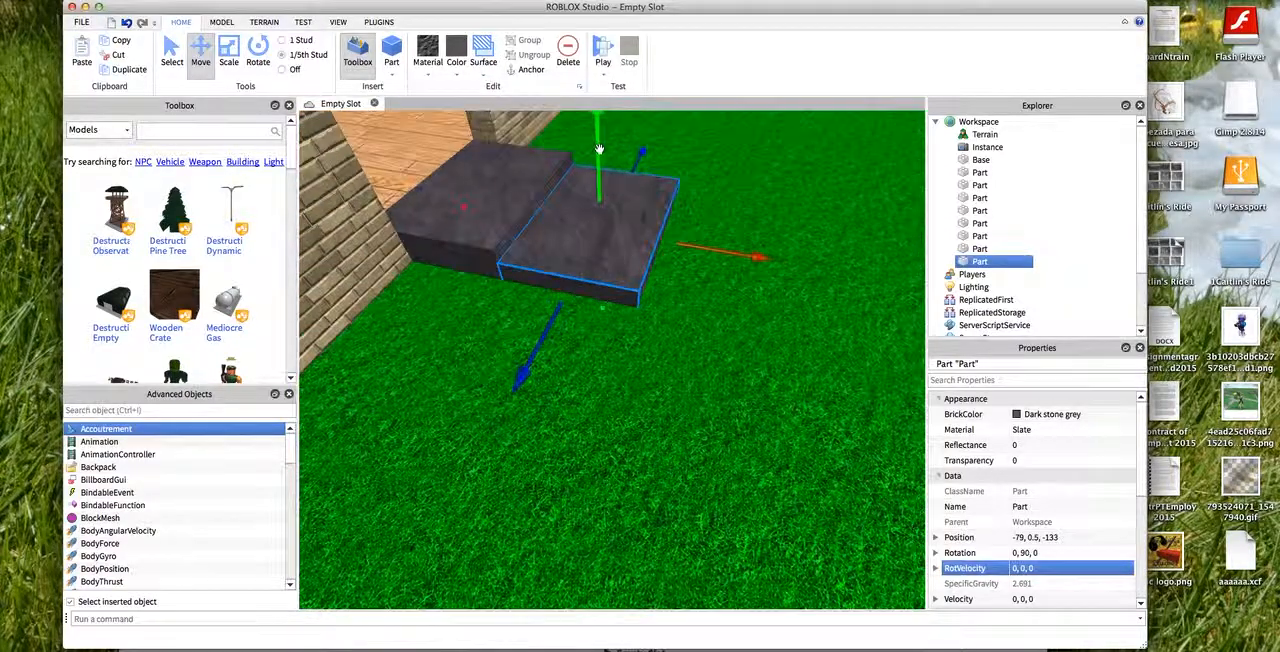
- Shorten the lower slate step to about half its depth, centered at about x -78, and adjust its height
click(228, 55)
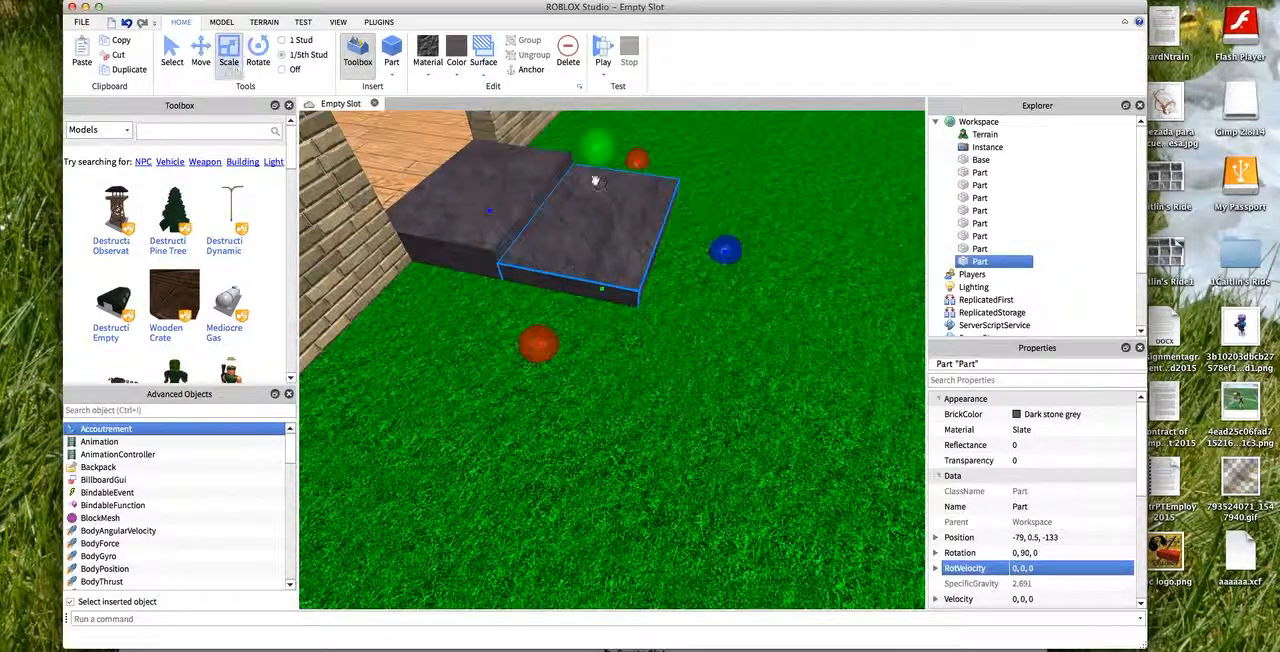
drag(716, 248, 663, 240)
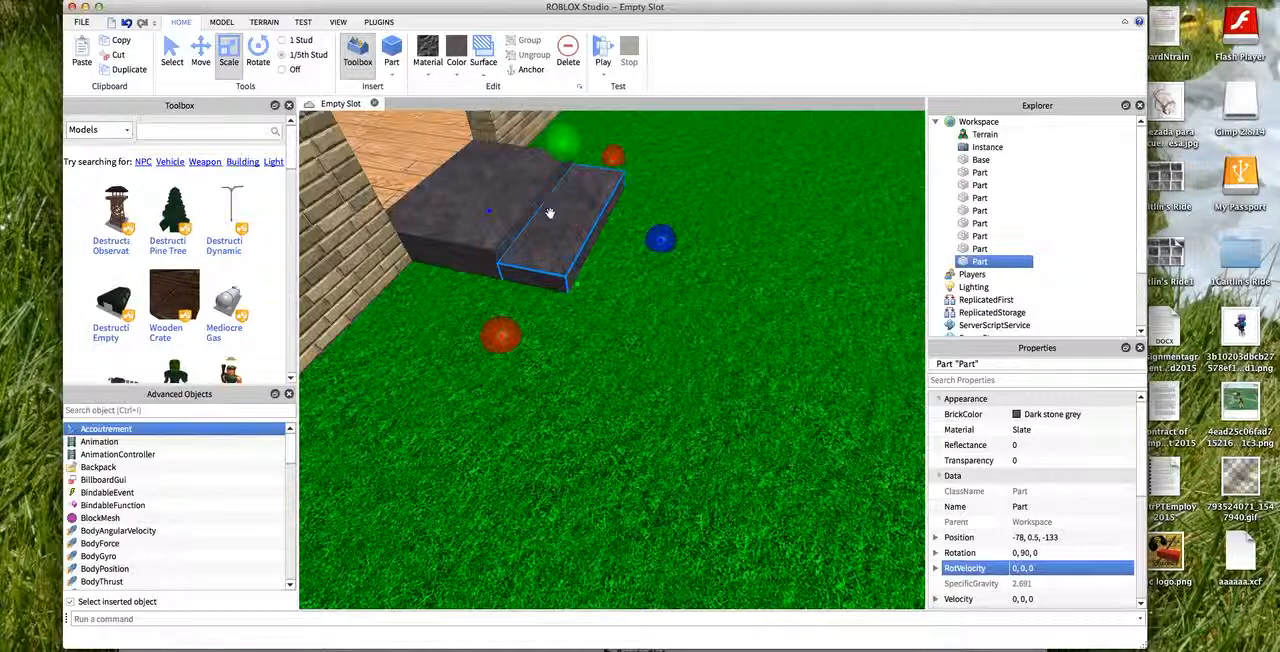
drag(566, 160, 565, 159)
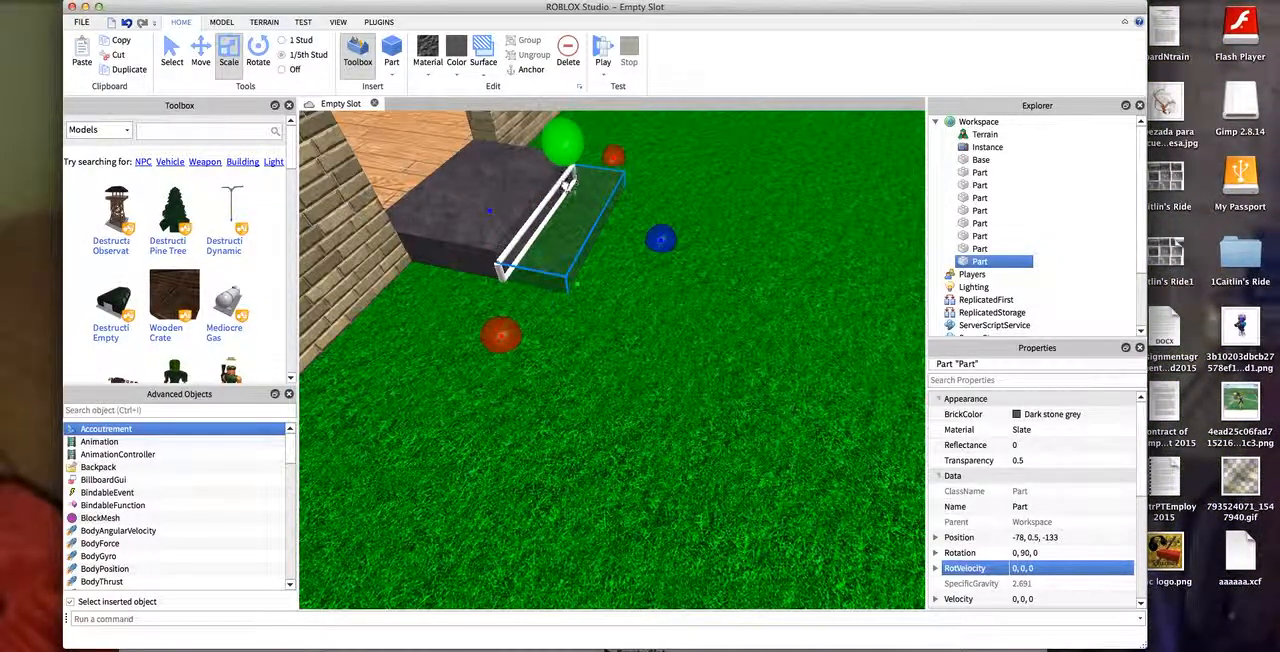
drag(566, 304, 575, 202)
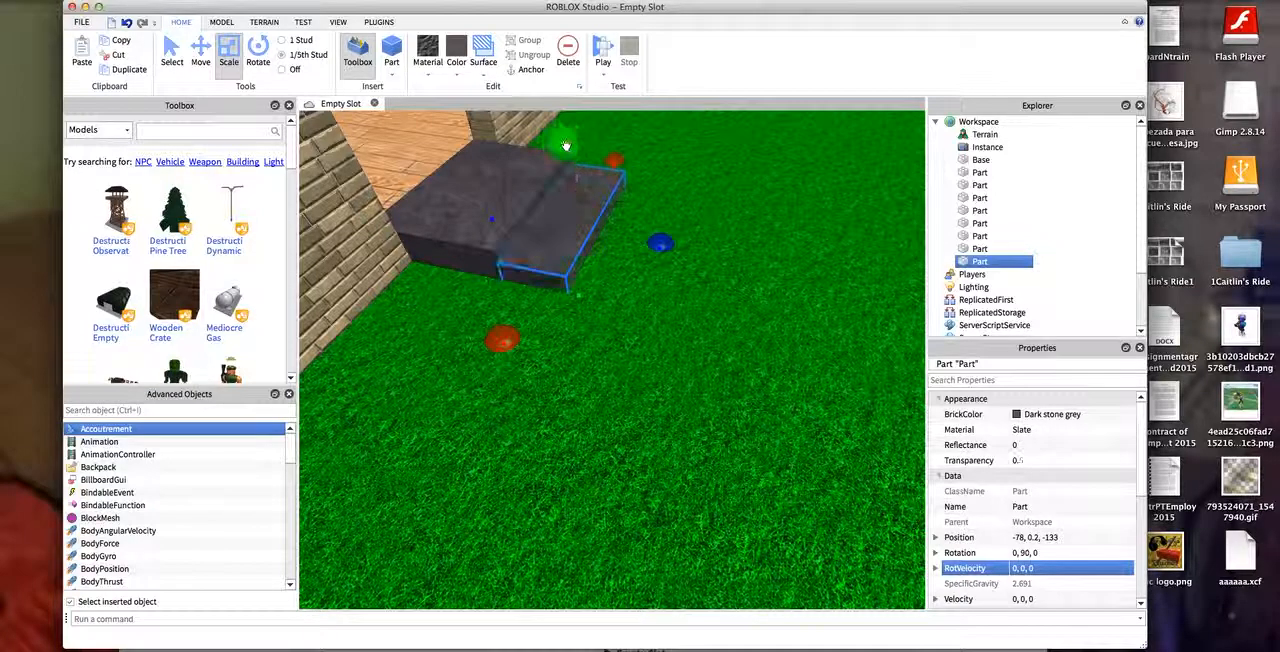
- Add a copy of the short slate step in front at about -80, -0.2, -133 and stretch it outward into a long path
key(super+v)
drag(584, 216, 617, 241)
key(super+2)
drag(619, 158, 593, 205)
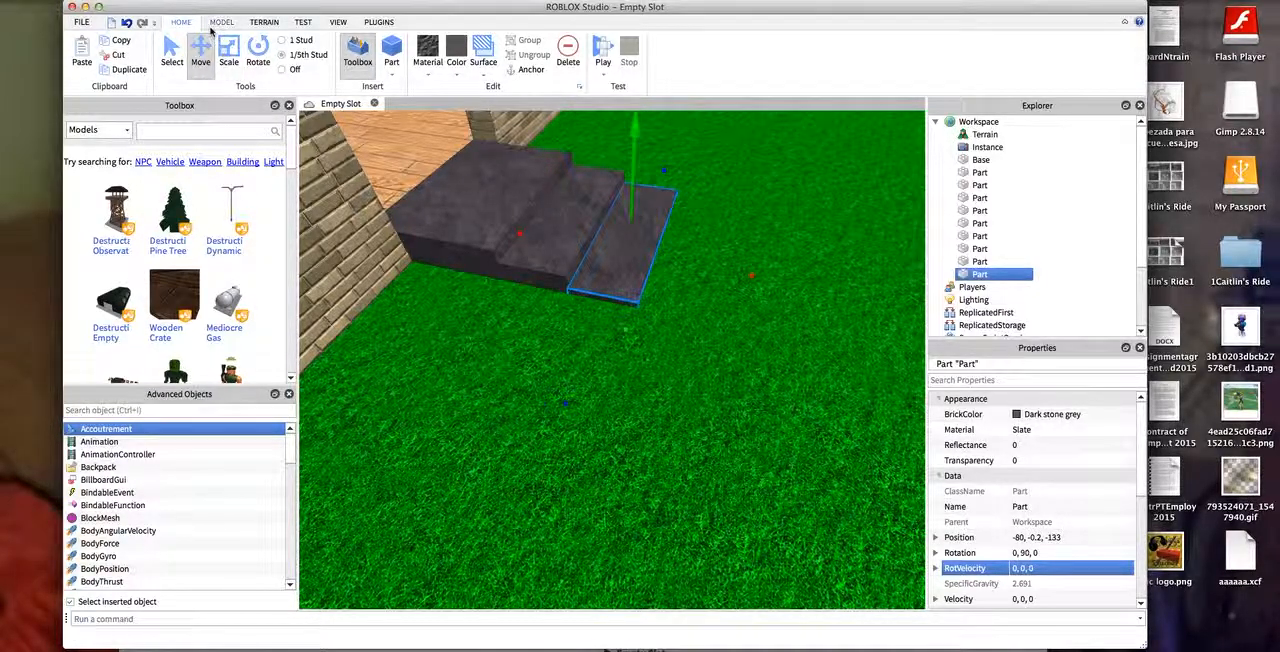
click(228, 50)
drag(732, 274, 302, 115)
- Insert a new part and place it on the grass outside the house at about -95.6, 0.9, -146.6
scroll(897, 131, down, 5)
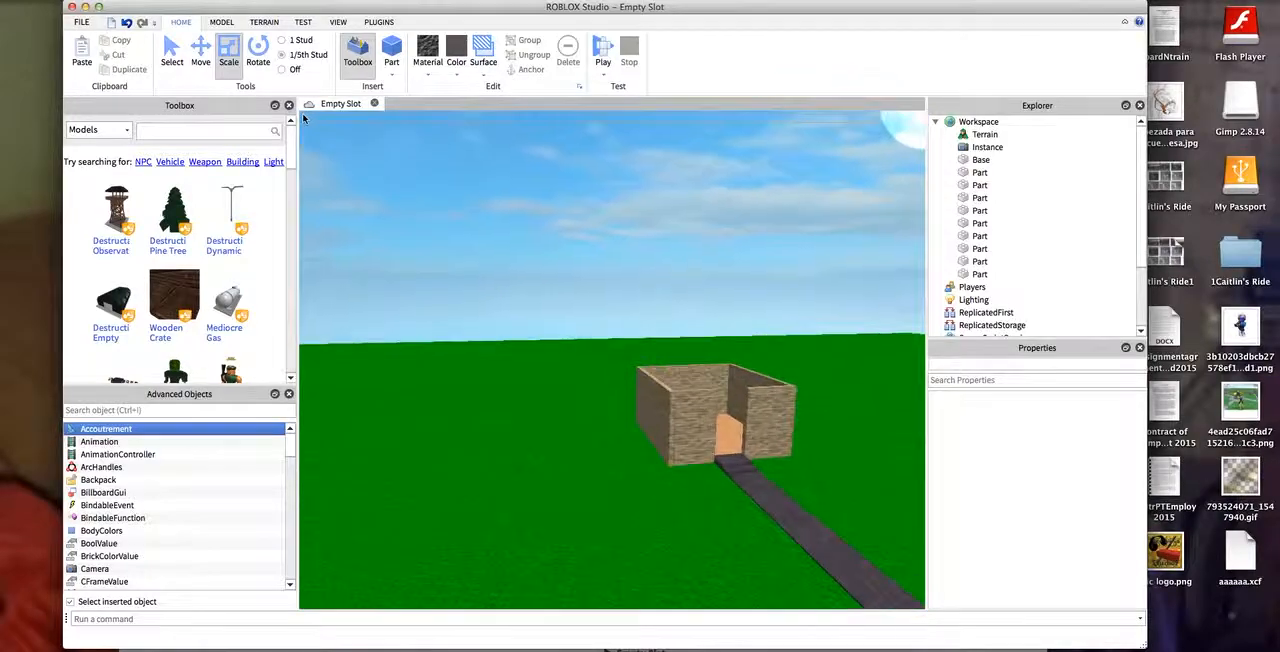
key(w)
key(d)
drag(634, 248, 788, 603)
drag(831, 146, 921, 234)
click(391, 50)
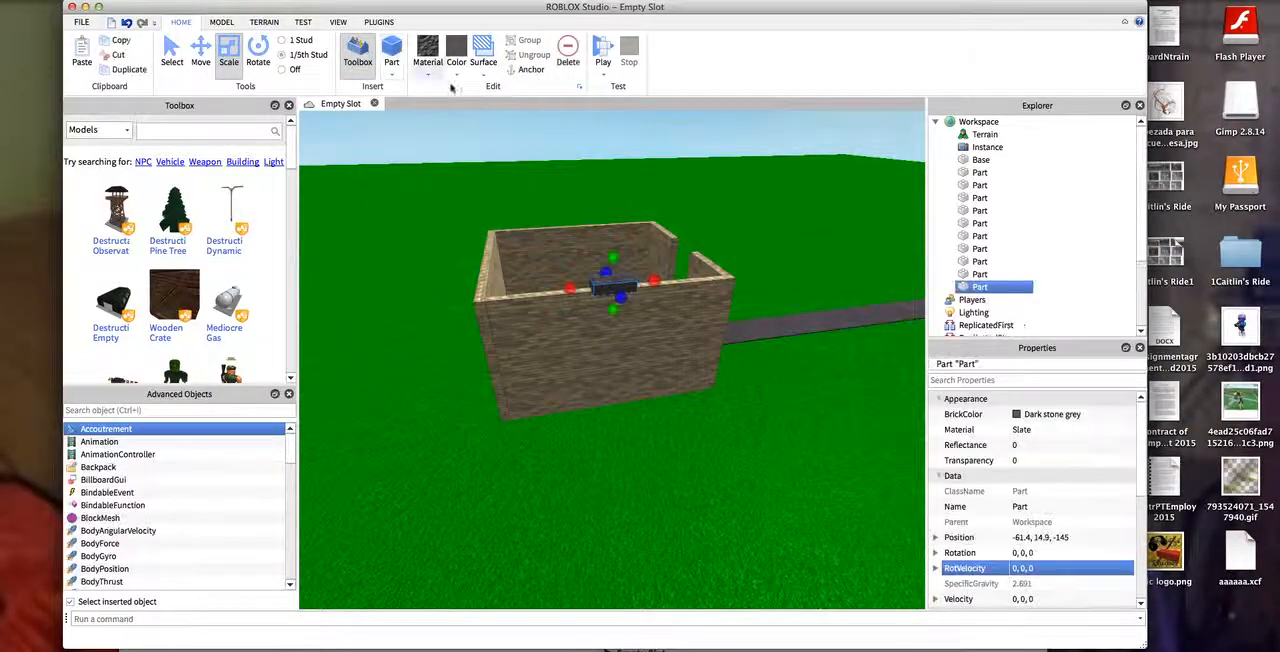
drag(620, 277, 712, 449)
scroll(714, 451, up, 6)
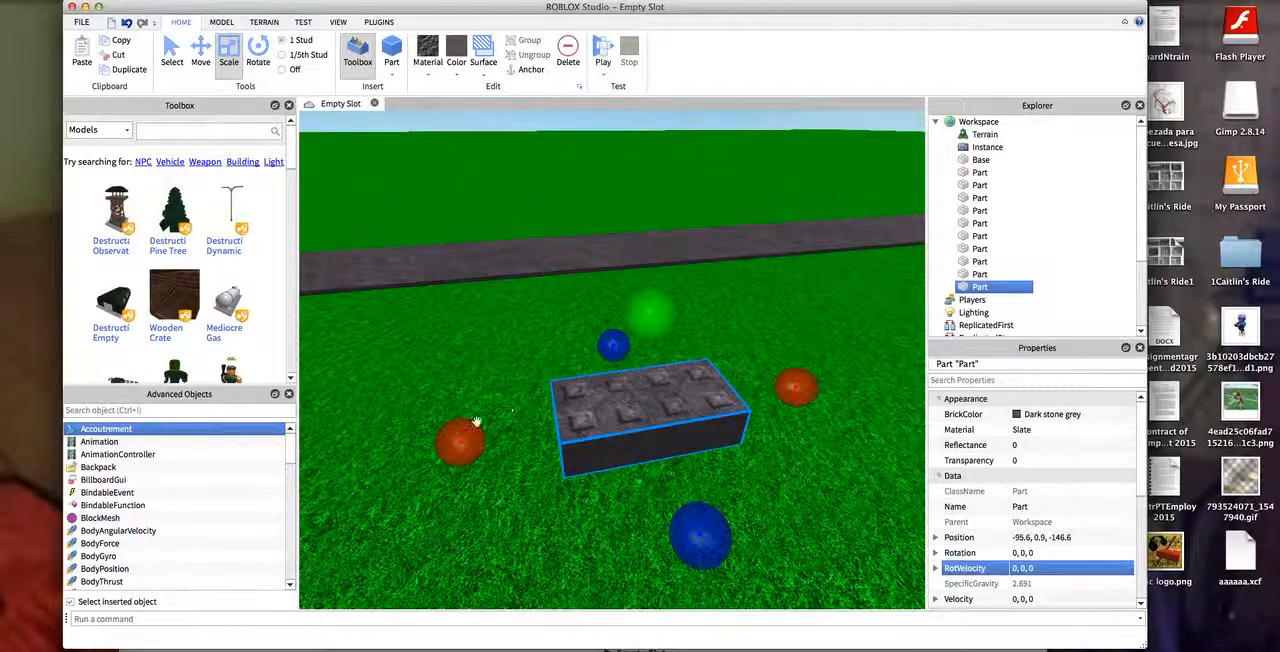
- With 1 stud snapping, resize the new slate block to 6, 6, 2 and bring it beside the house's side wall
drag(803, 389, 864, 377)
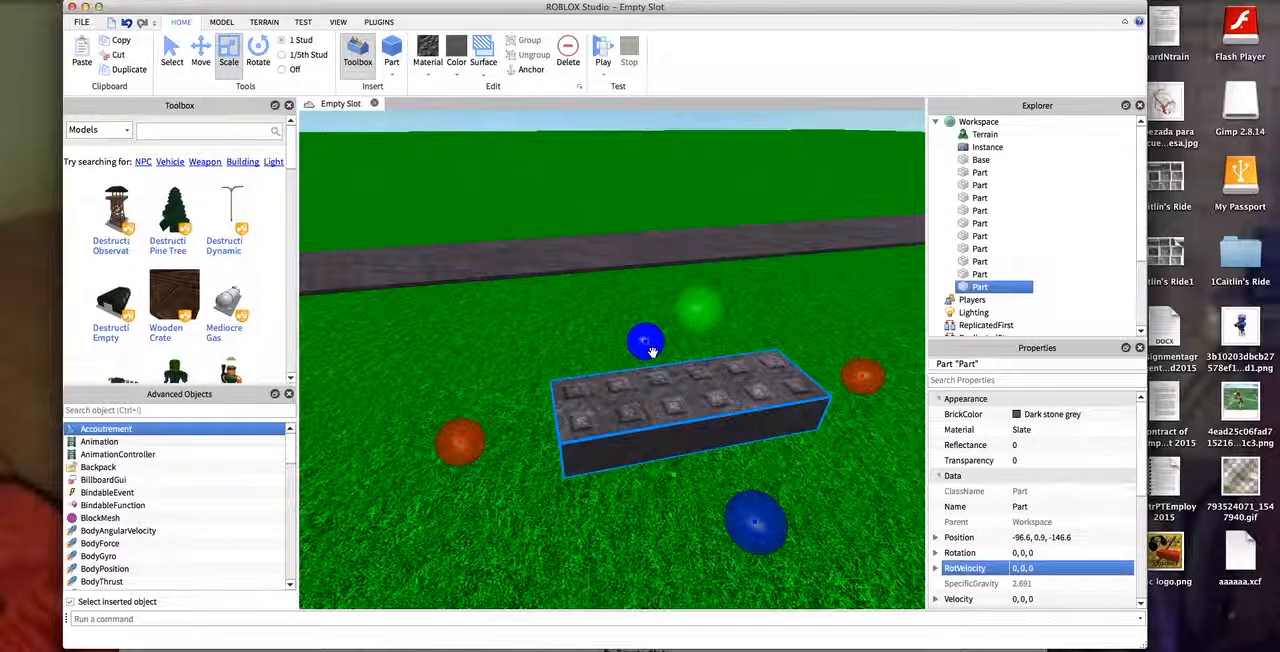
drag(647, 346, 649, 328)
scroll(649, 328, up, 5)
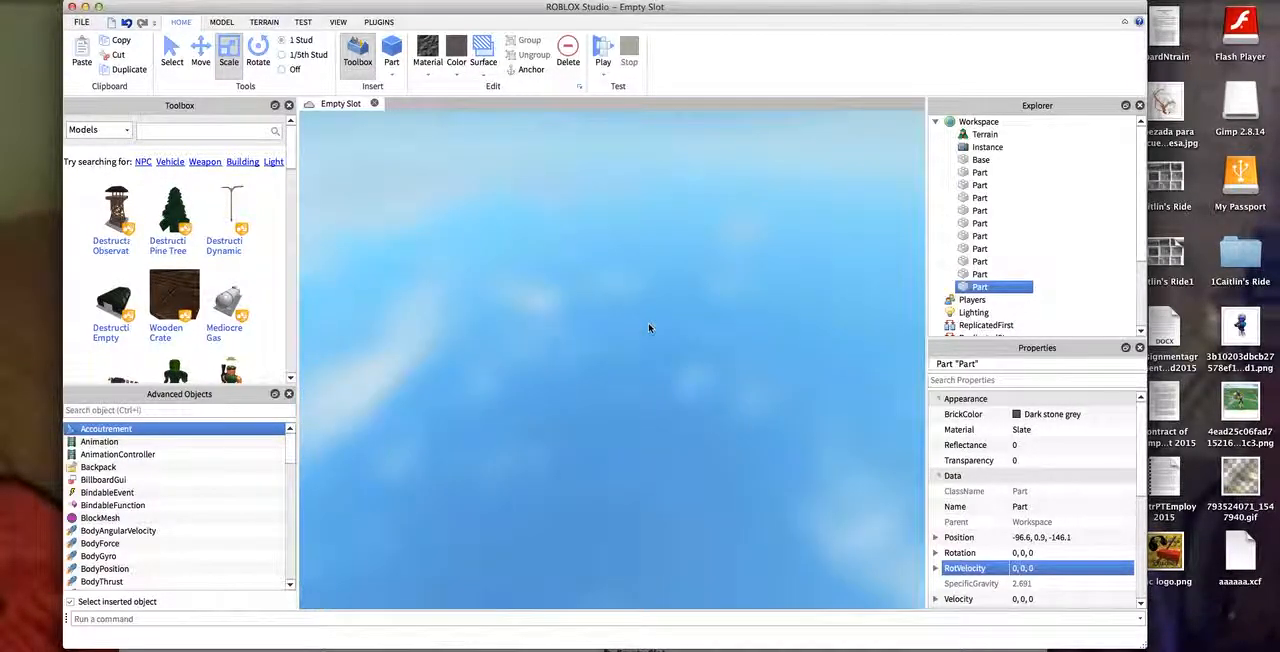
scroll(625, 355, down, 5)
scroll(622, 358, up, 5)
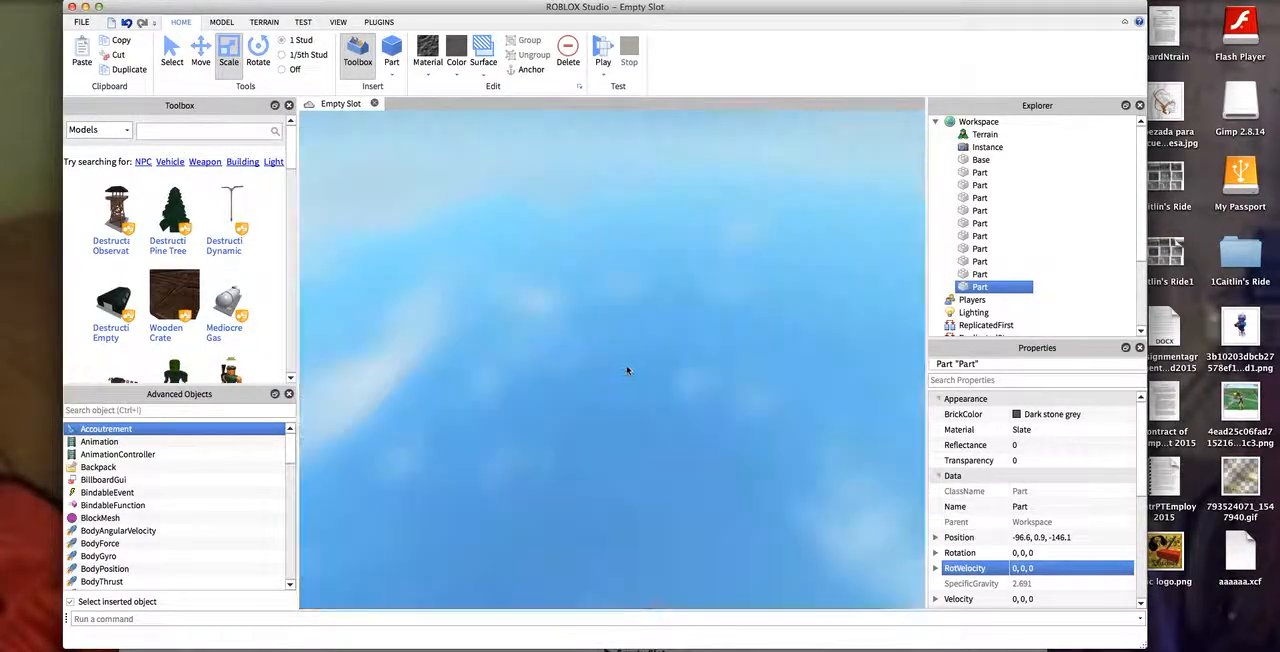
scroll(632, 370, down, 5)
mouse_move(634, 365)
mouse_down()
mouse_move(634, 337)
mouse_move(645, 383)
mouse_move(478, 401)
mouse_move(646, 454)
mouse_move(632, 461)
mouse_move(646, 454)
mouse_move(655, 368)
mouse_up()
scroll(613, 352, down, 3)
key(a)
scroll(632, 461, up, 3)
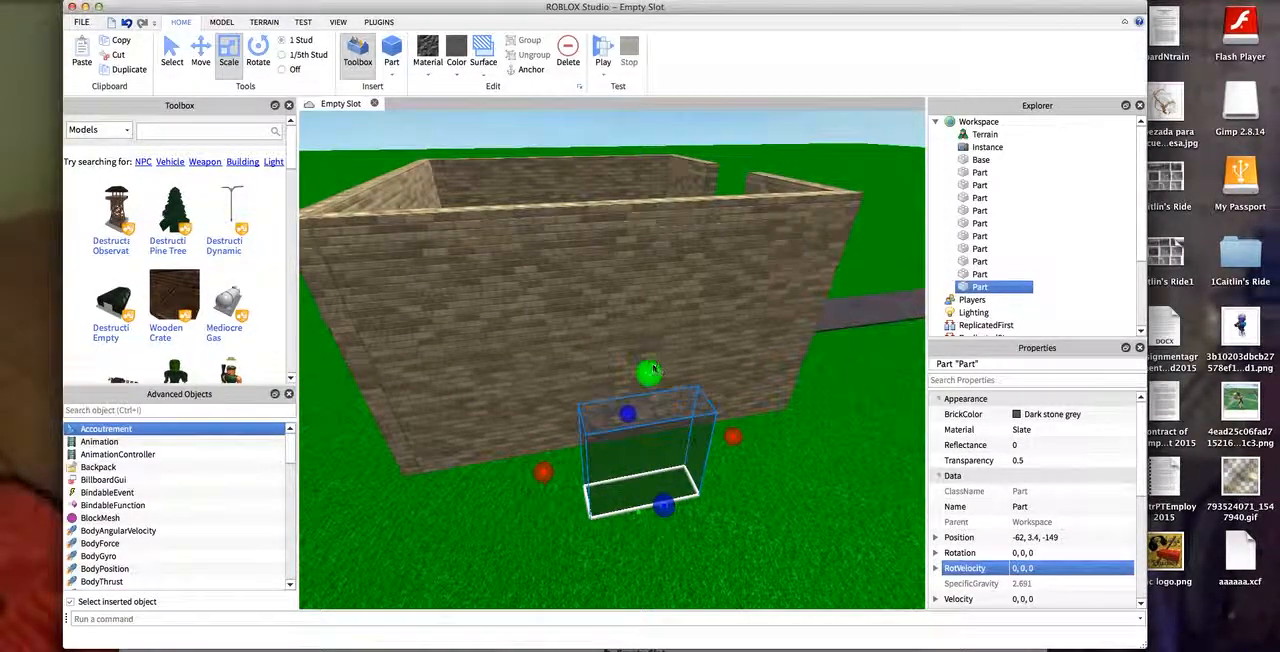
scroll(706, 258, down, 3)
scroll(657, 374, up, 1)
scroll(1011, 495, down, 1)
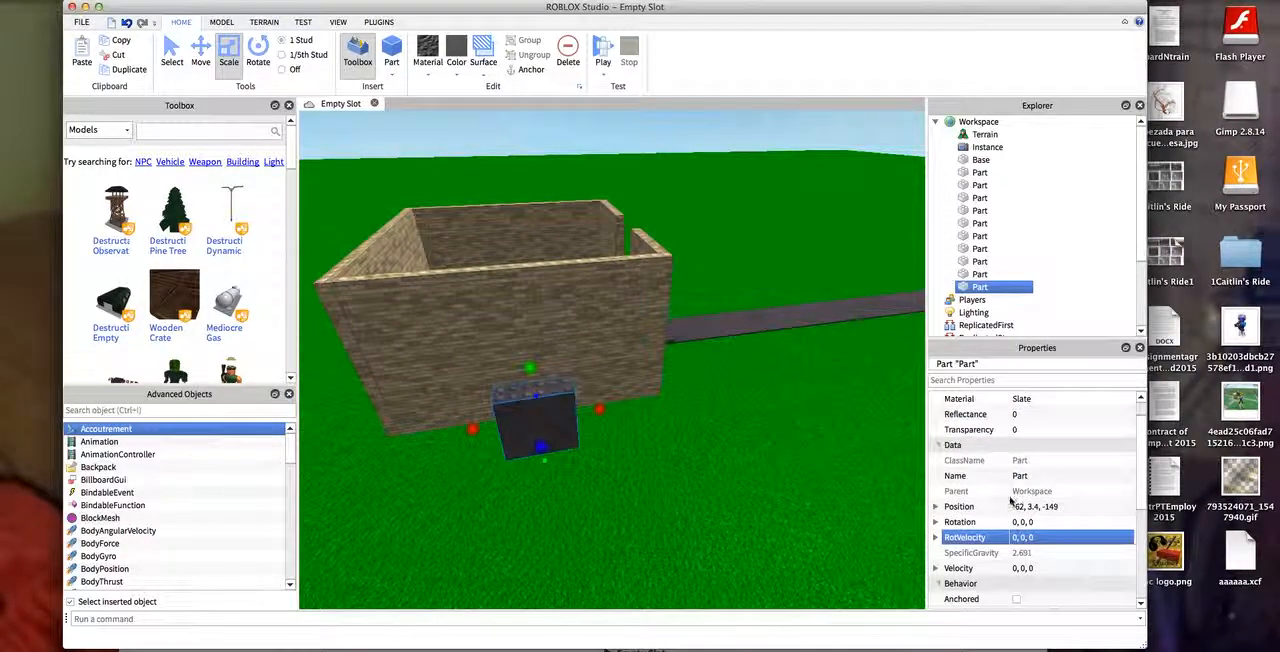
scroll(1011, 502, down, 6)
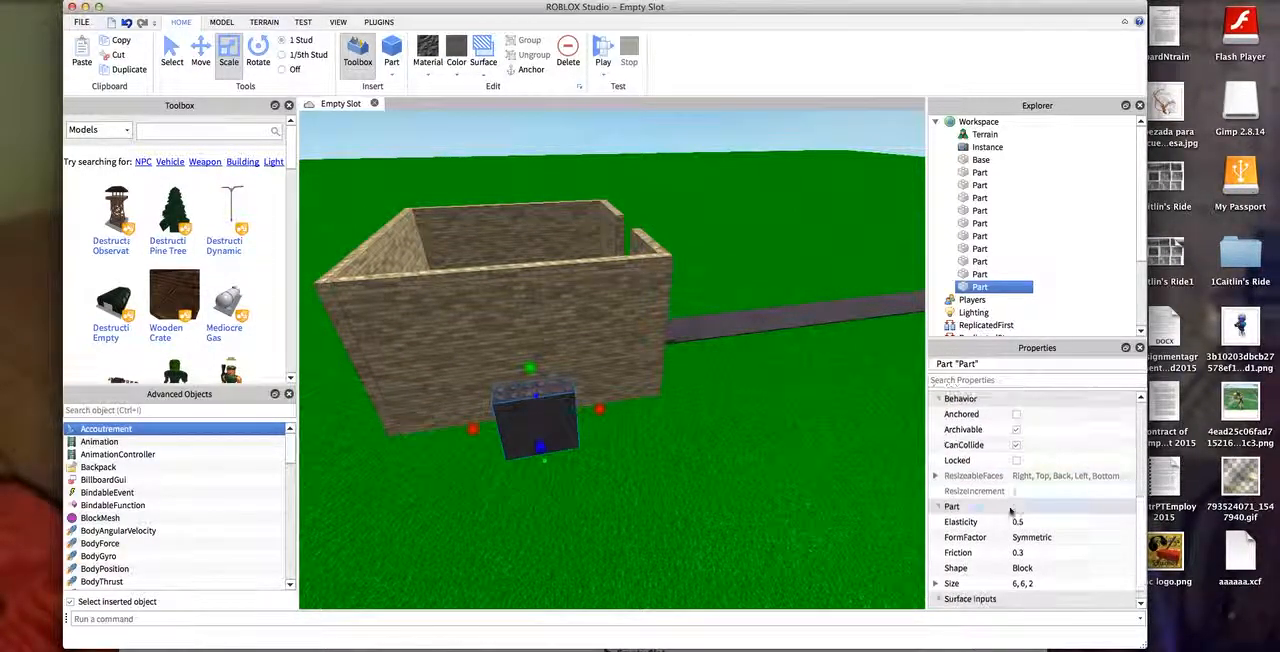
scroll(1011, 510, down, 1)
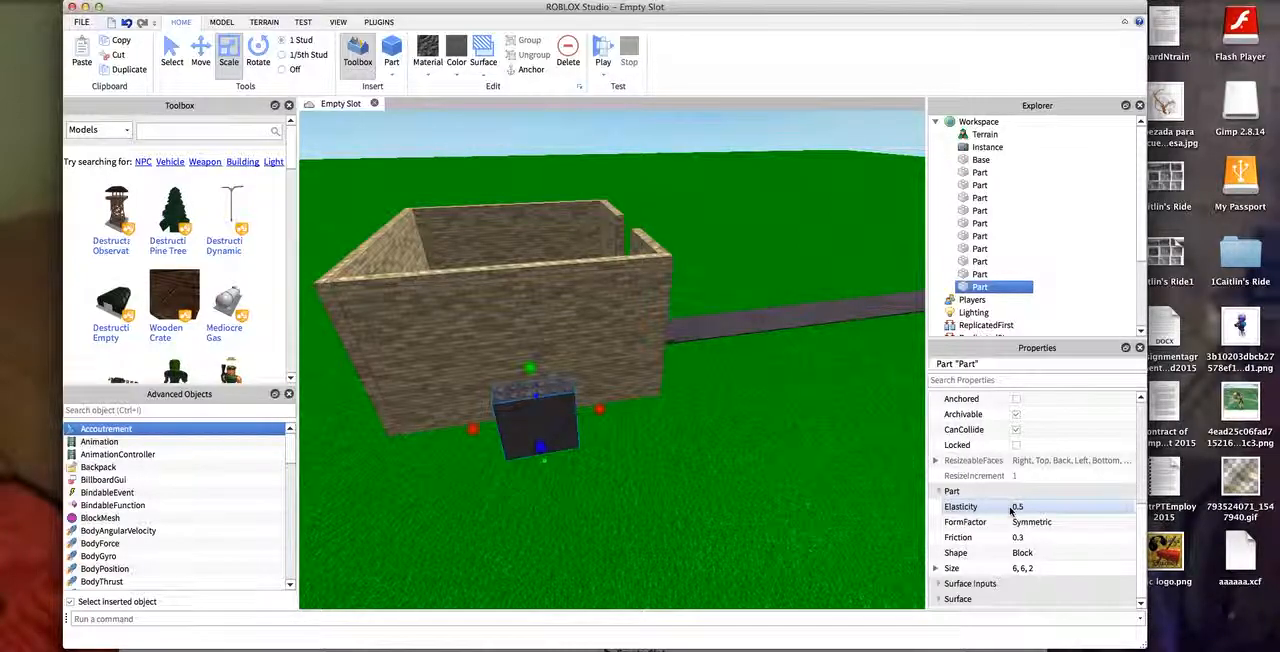
- Raise the slate block and push it into the side wall at about -62, 8.4, -144.6 as a window
drag(504, 413, 527, 345)
click(203, 57)
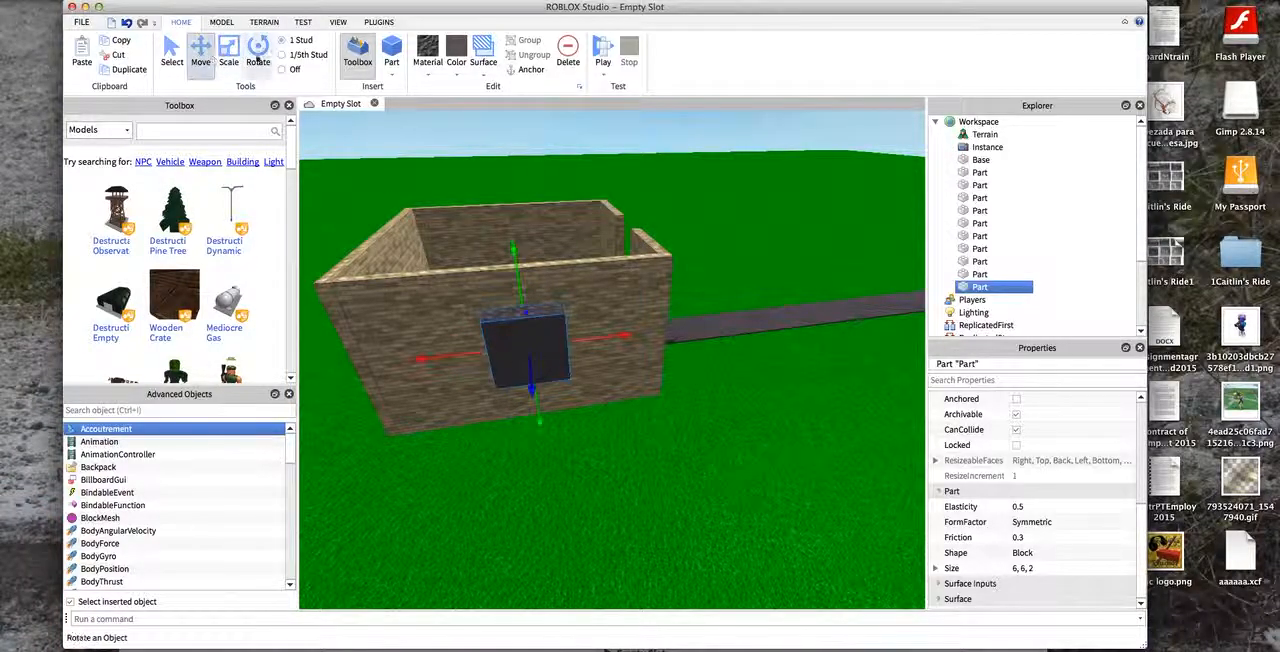
click(848, 167)
drag(848, 167, 923, 245)
click(604, 386)
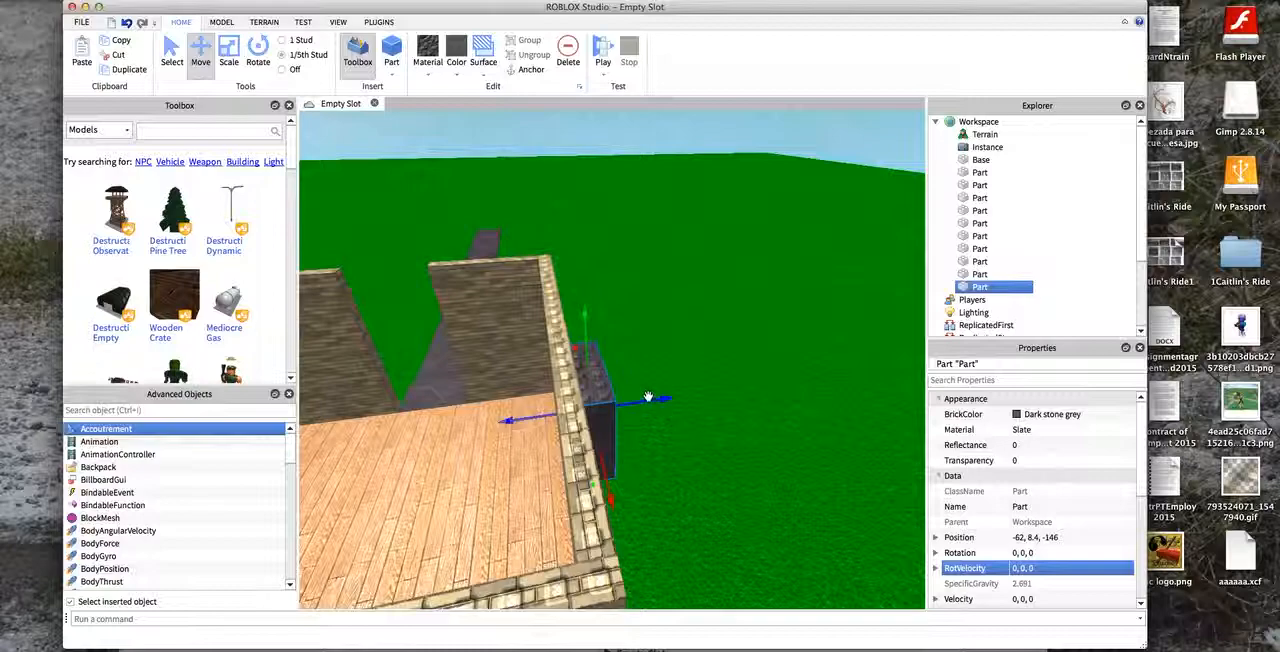
drag(653, 403, 633, 406)
- Duplicate the window block and set the copy into the opposite side wall at about -62, 8.4, -120.6
click(580, 140)
right_drag(365, 150, 306, 143)
key(d)
key(s)
key(s)
click(568, 409)
key(super+d)
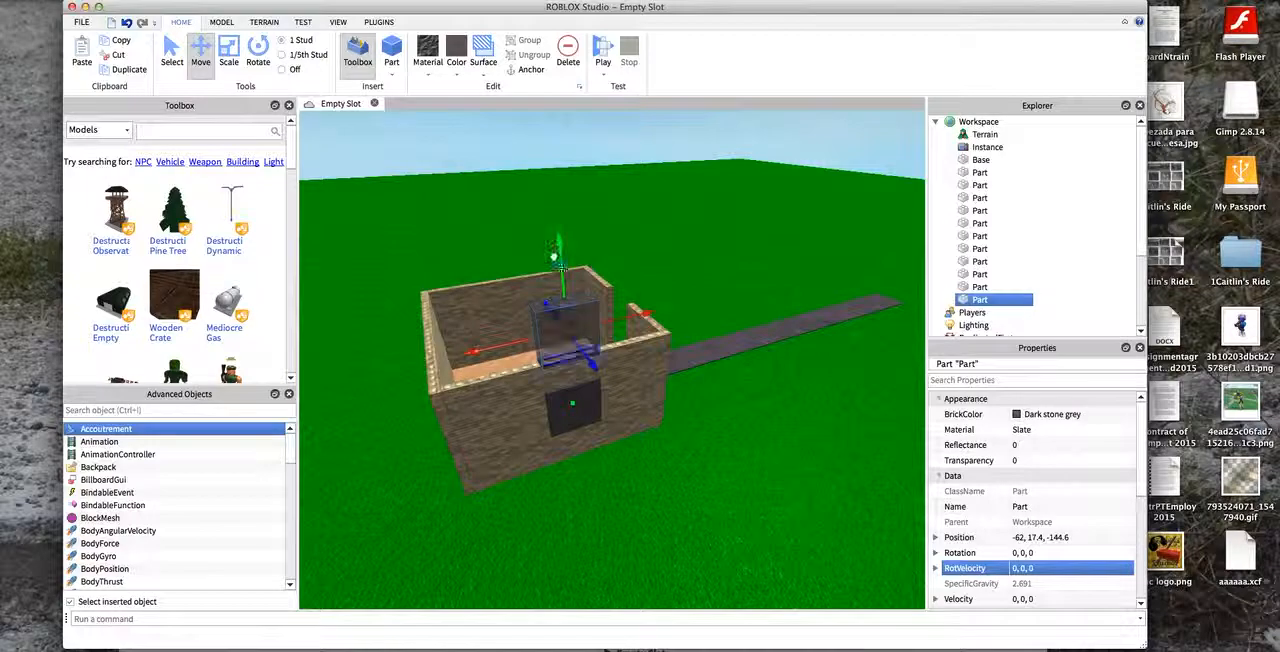
key(a)
drag(652, 455, 826, 503)
key(a)
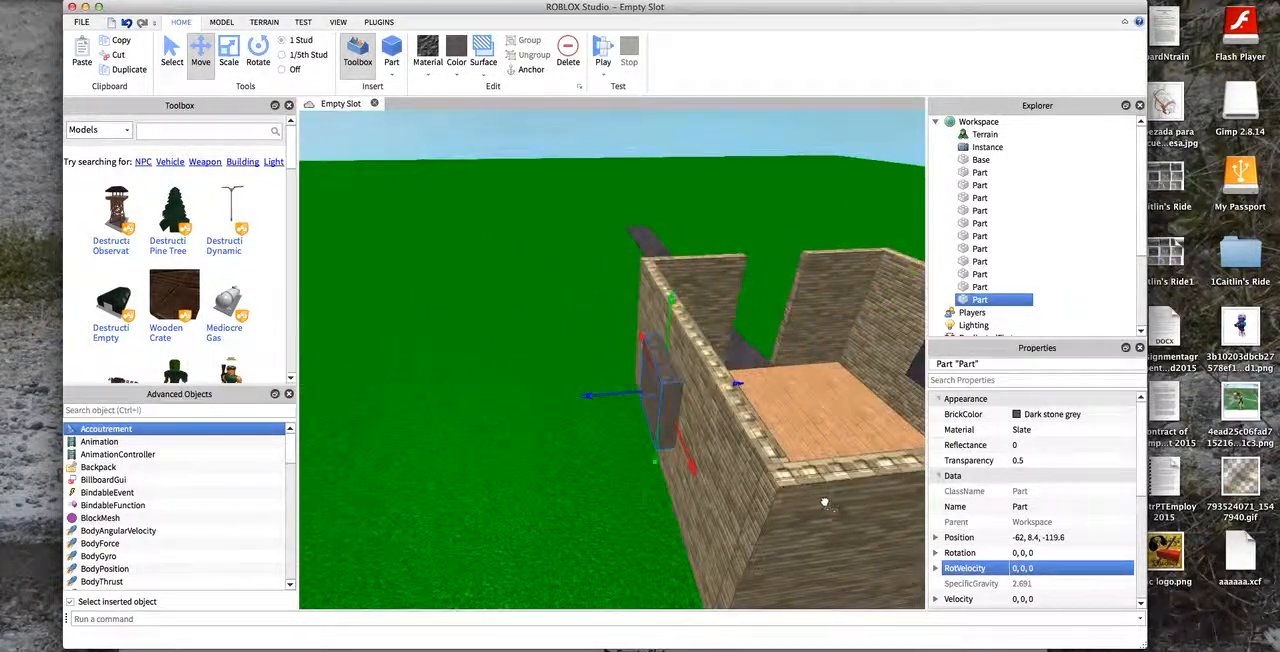
key(d)
key(a)
key(s)
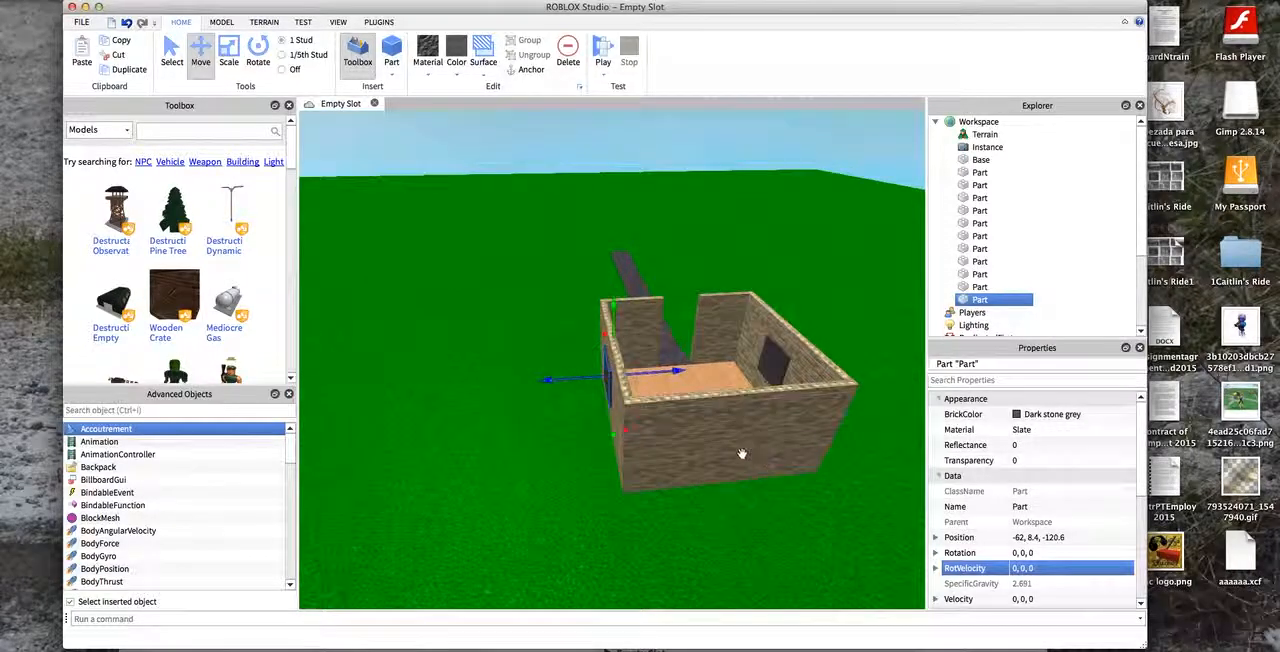
- Duplicate the second window block and rotate the copy 90 degrees about the vertical axis
key(super+d)
click(258, 55)
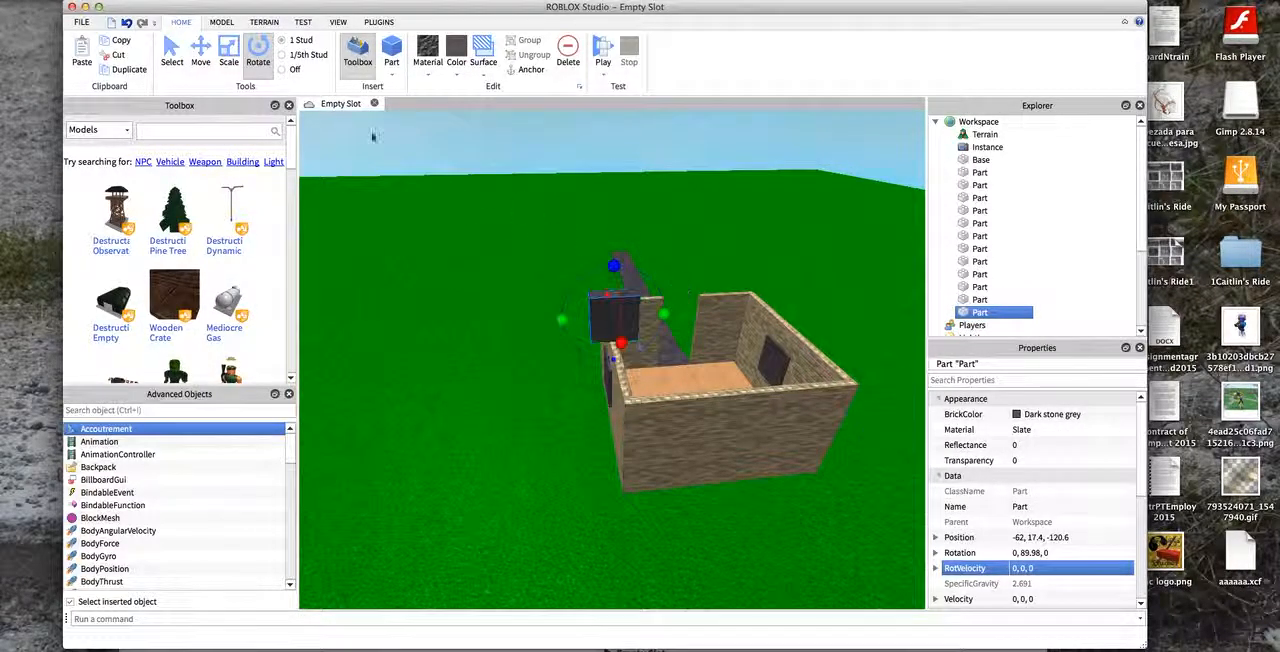
key(super+2)
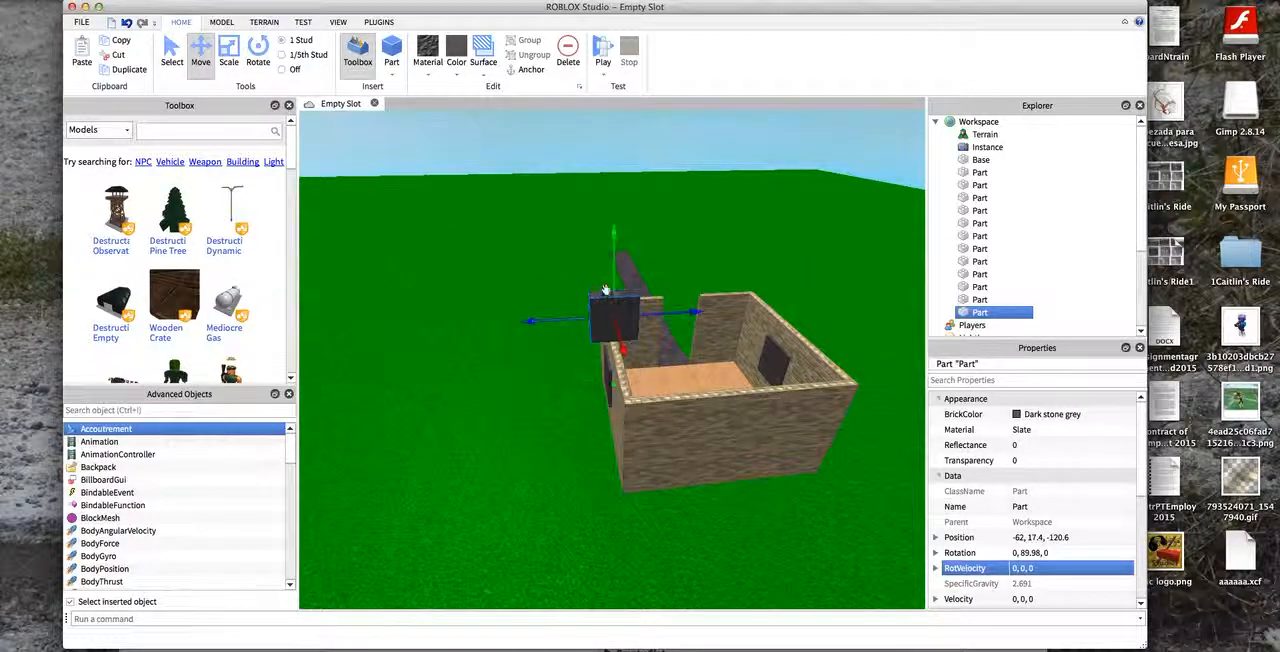
- Move the rotated window block into the middle of the back wall at about -49.4, 8.4, -132.6
key(w)
key(a)
drag(746, 217, 722, 292)
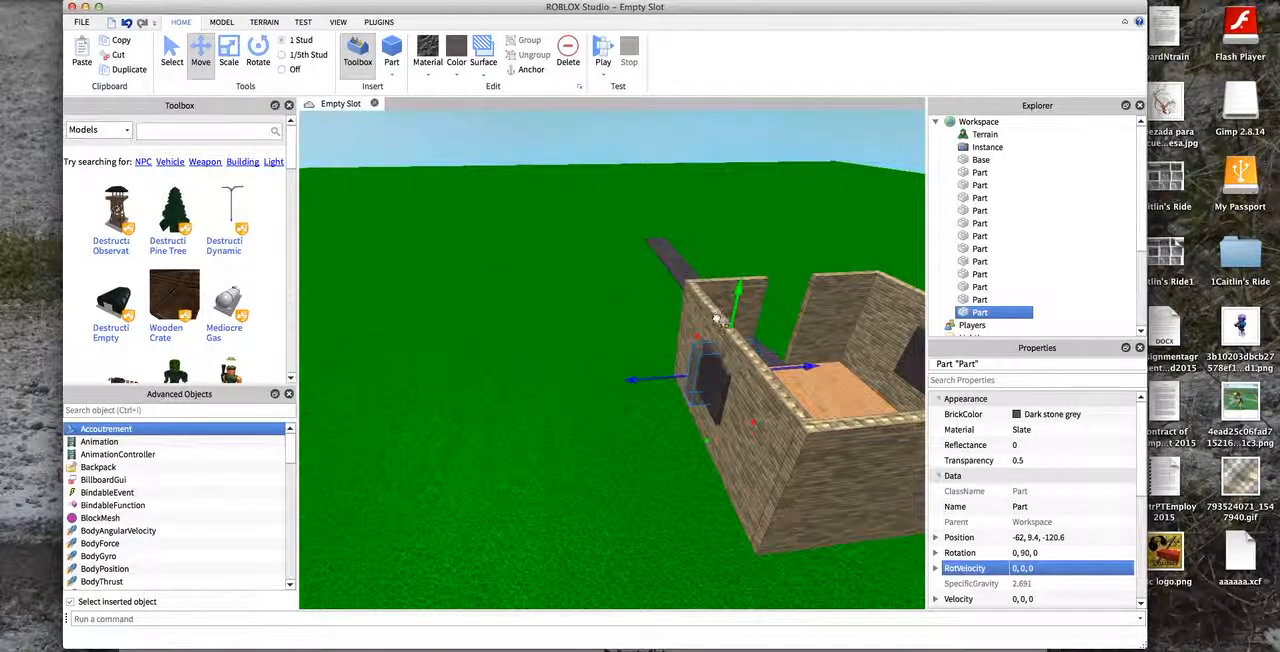
key(d)
drag(698, 363, 615, 447)
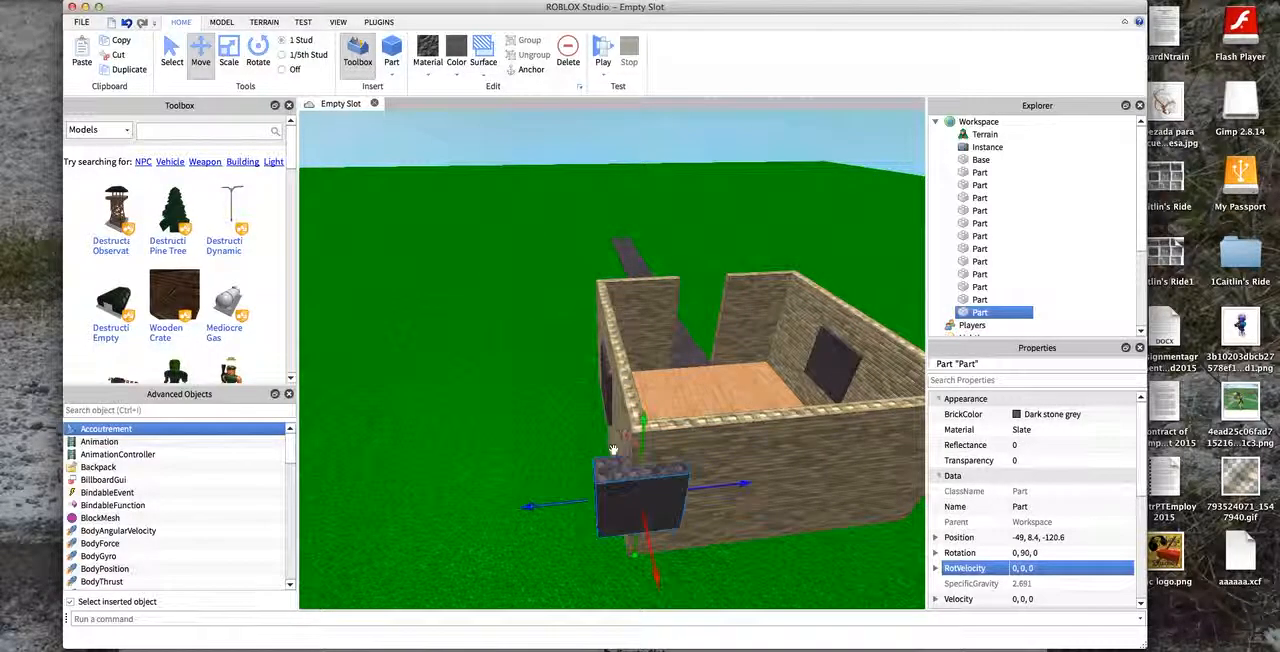
drag(573, 504, 736, 508)
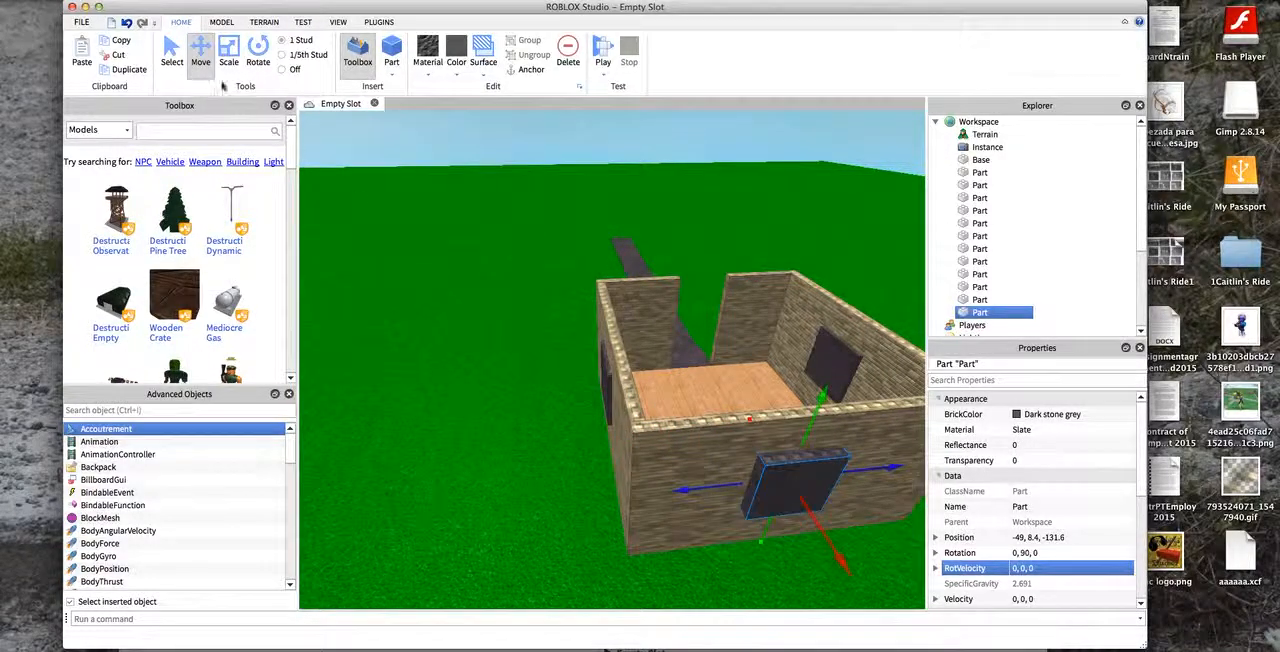
key(d)
key(s)
key(a)
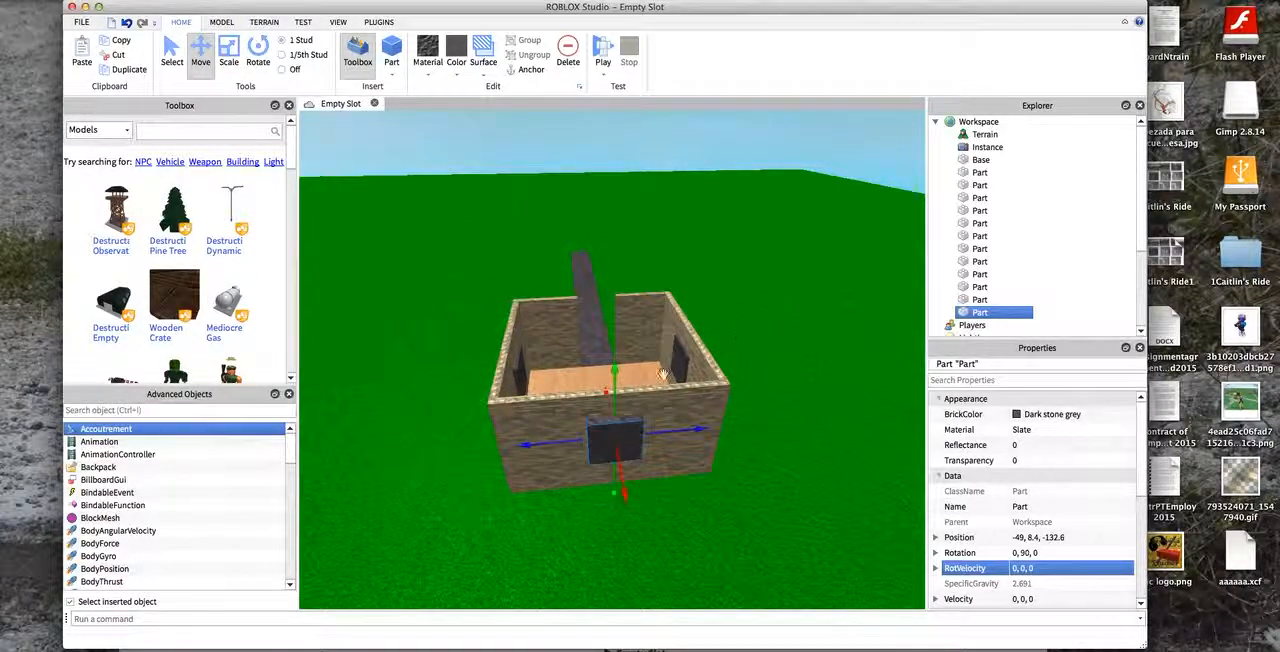
key(a)
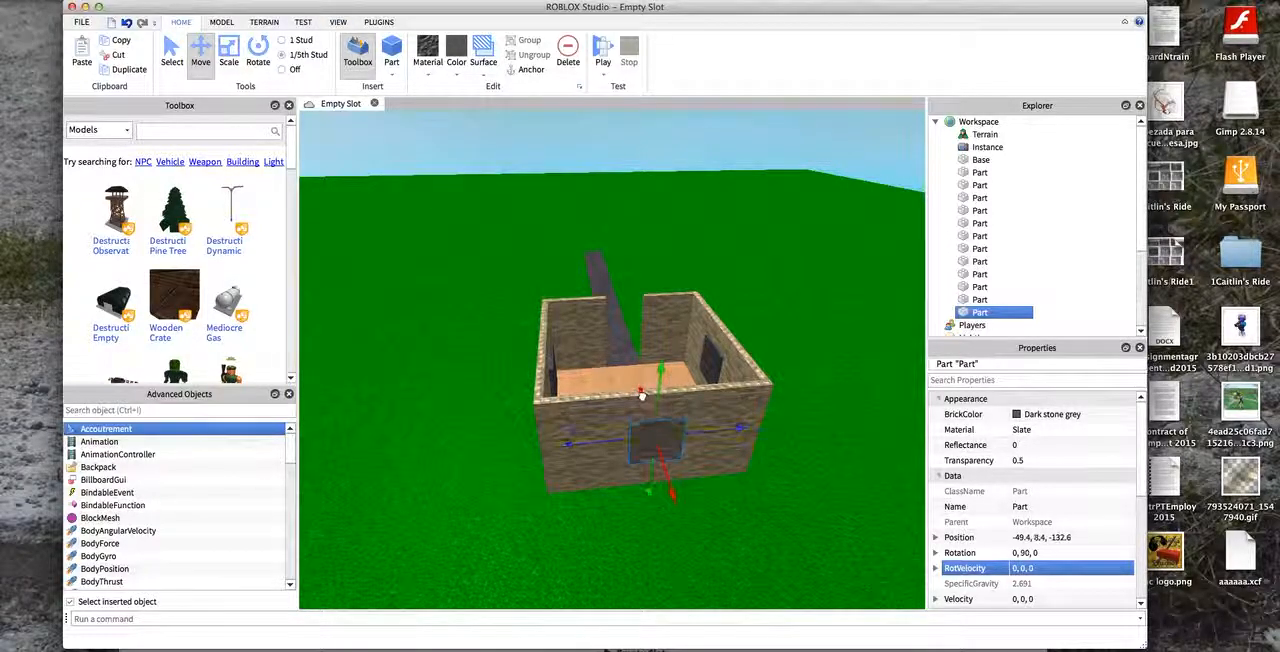
click(606, 146)
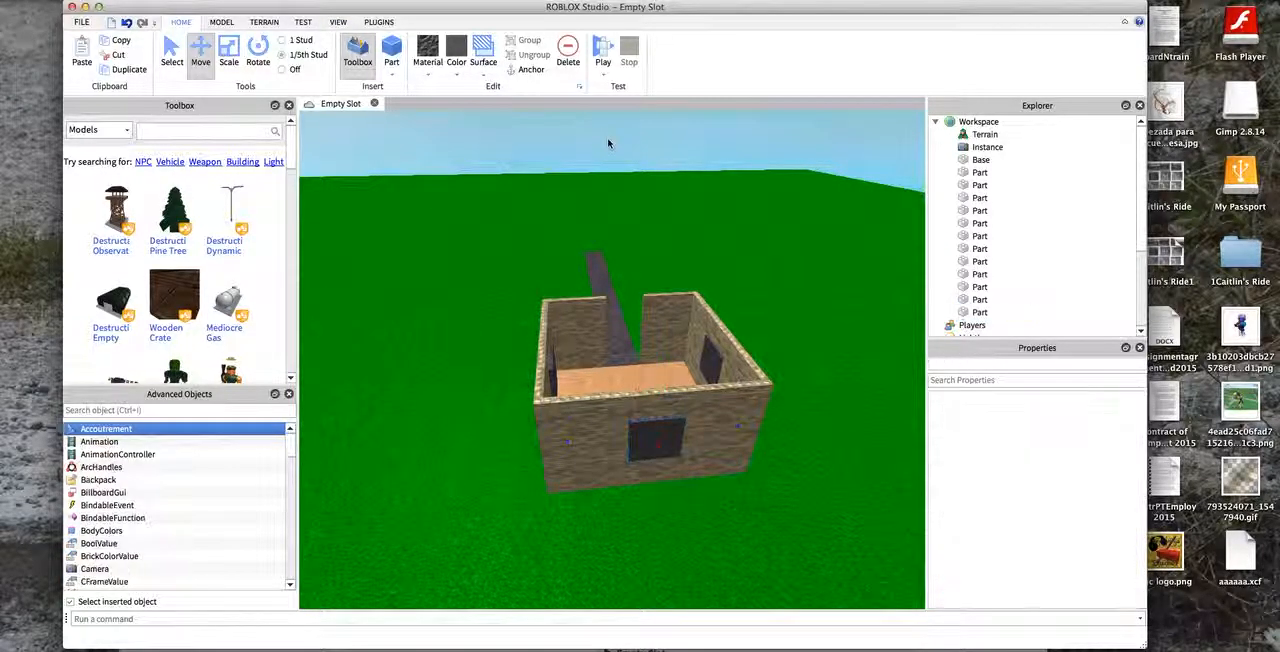
click(722, 175)
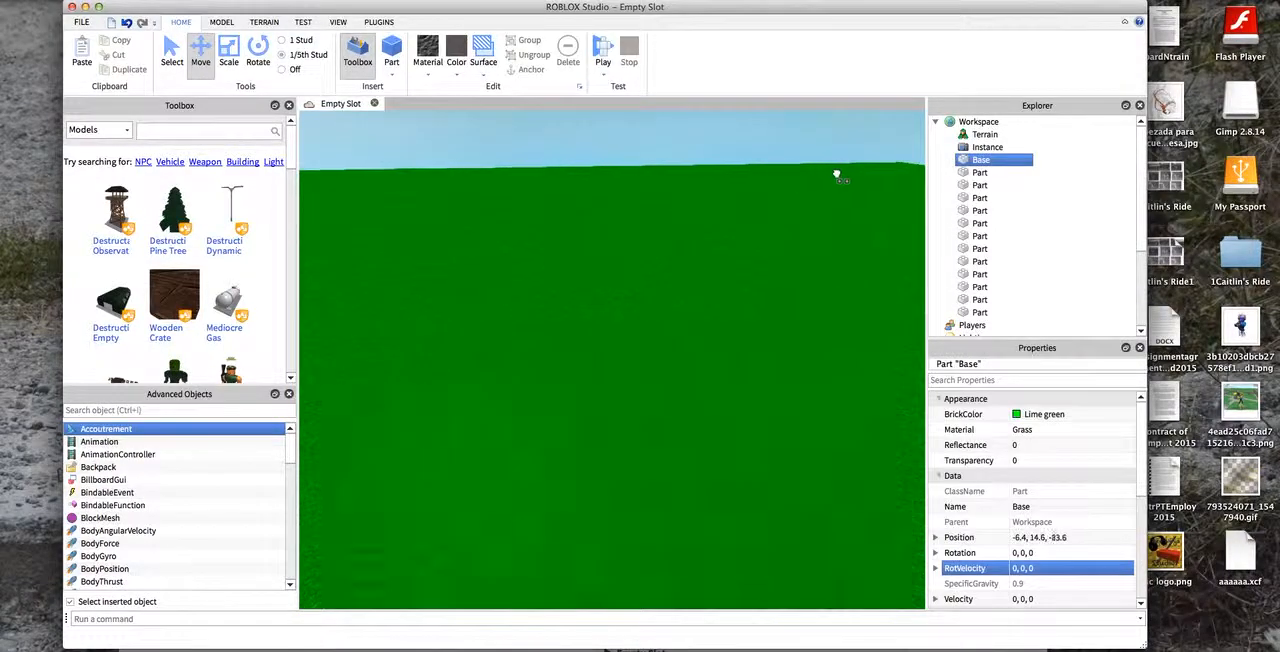
click(126, 23)
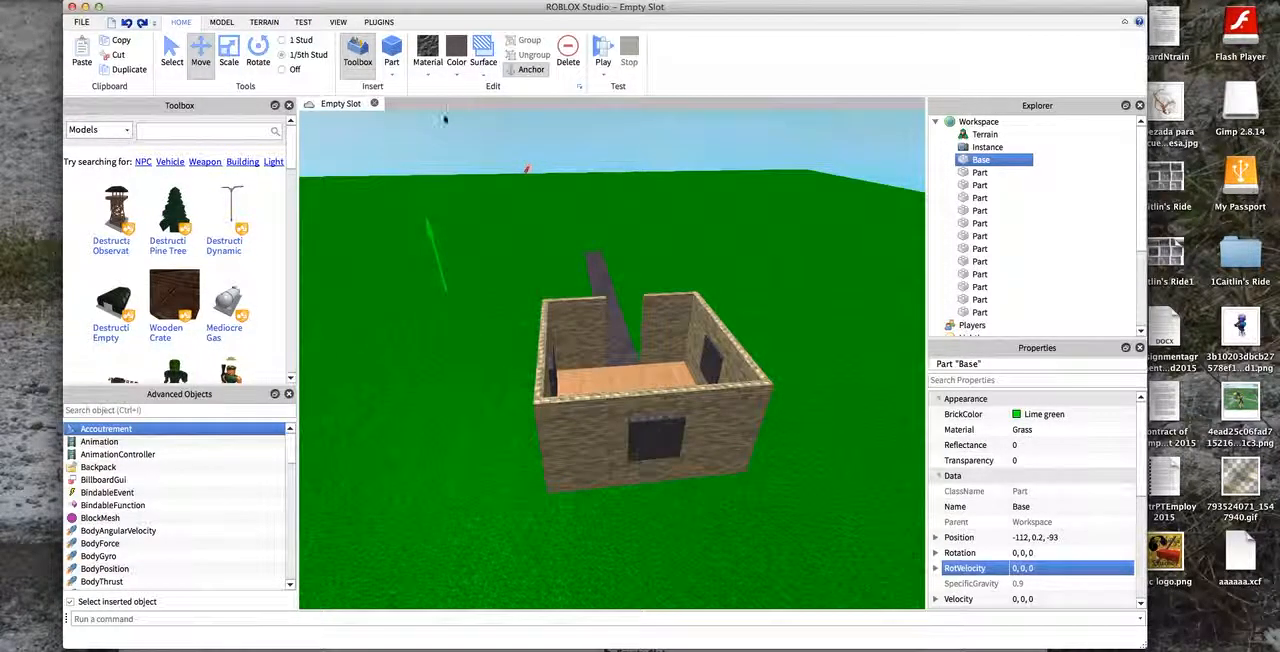
- Examine the house and its side window from outside at ground level
click(305, 118)
key(w)
right_drag(305, 118, 923, 288)
key(s)
key(a)
key(a)
key(d)
key(s)
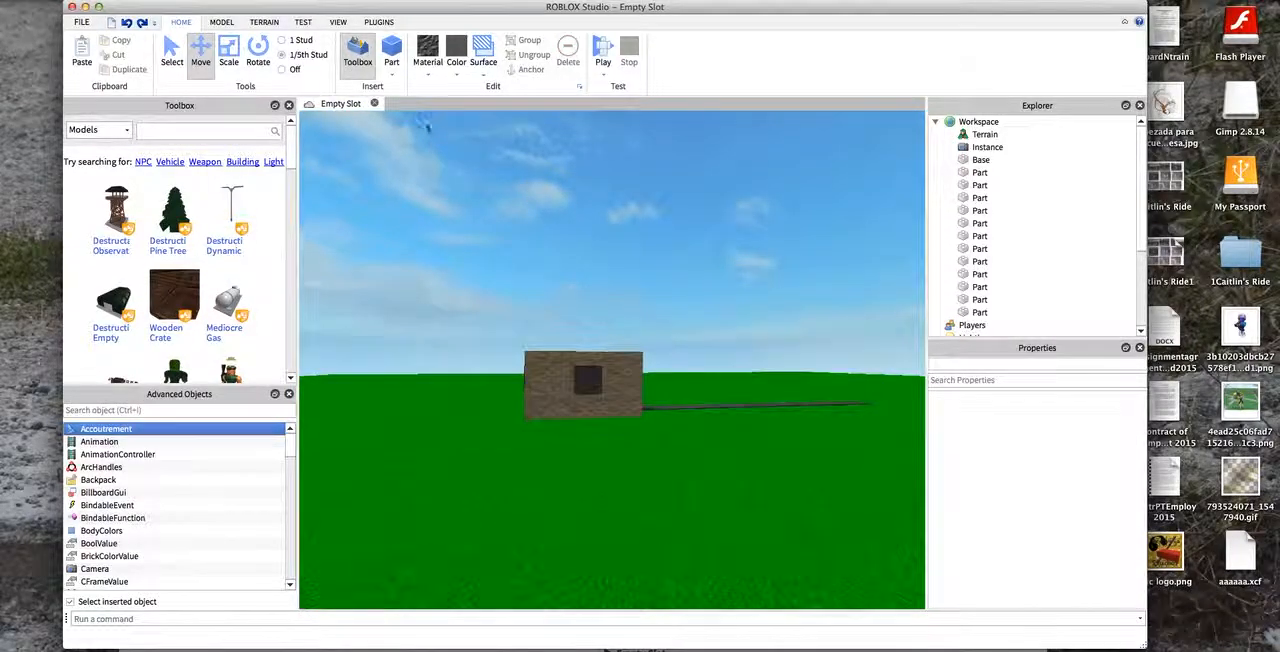
right_drag(429, 131, 363, 123)
key(s)
key(d)
key(a)
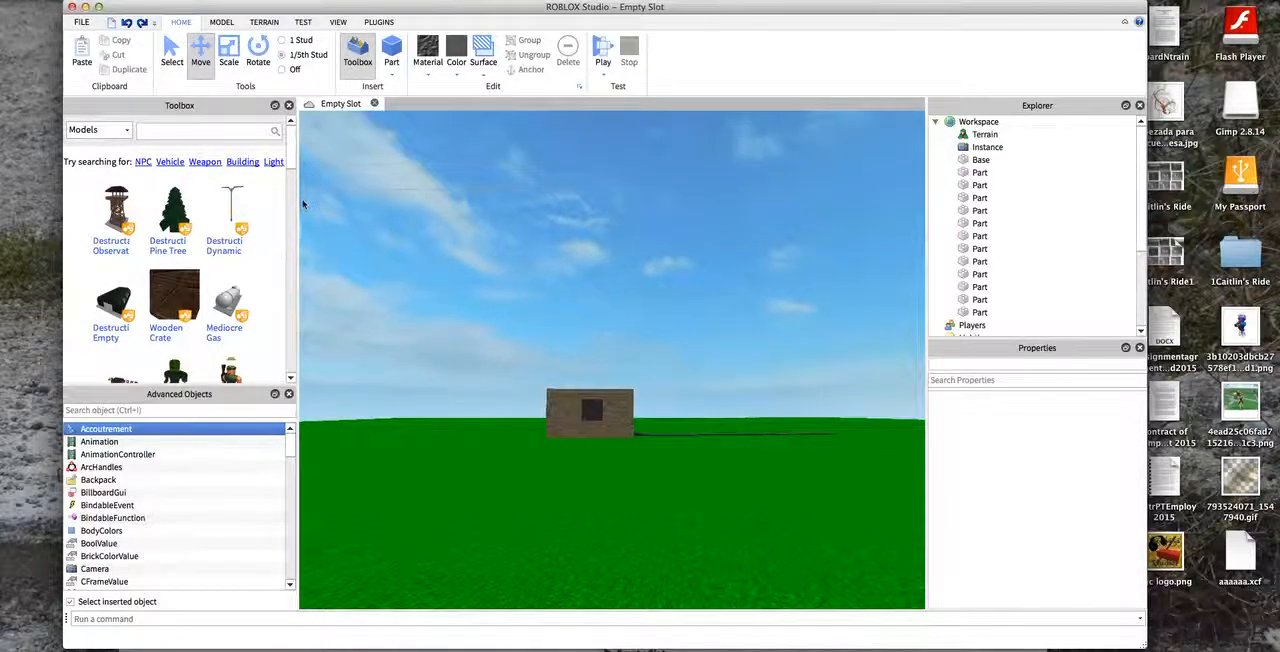
- Try to union the house's brick walls and the three slate window blocks into a single part
right_drag(390, 572, 383, 606)
key(w)
key(w)
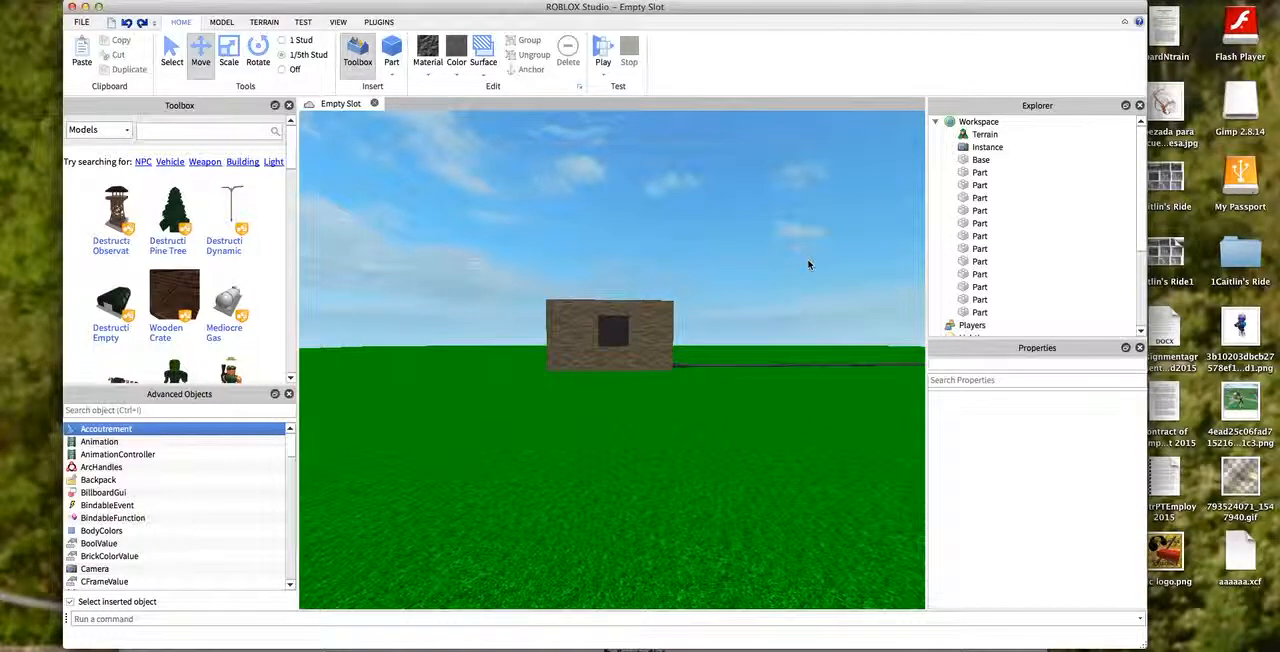
drag(812, 324, 812, 358)
key(w)
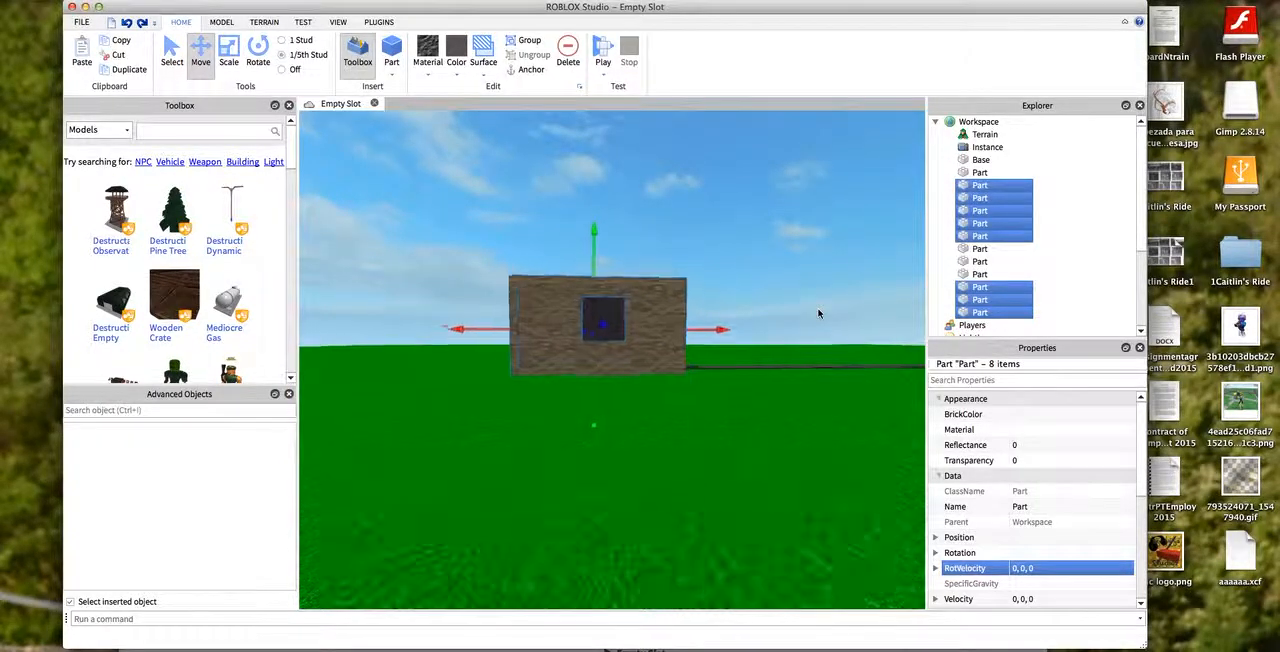
key(d)
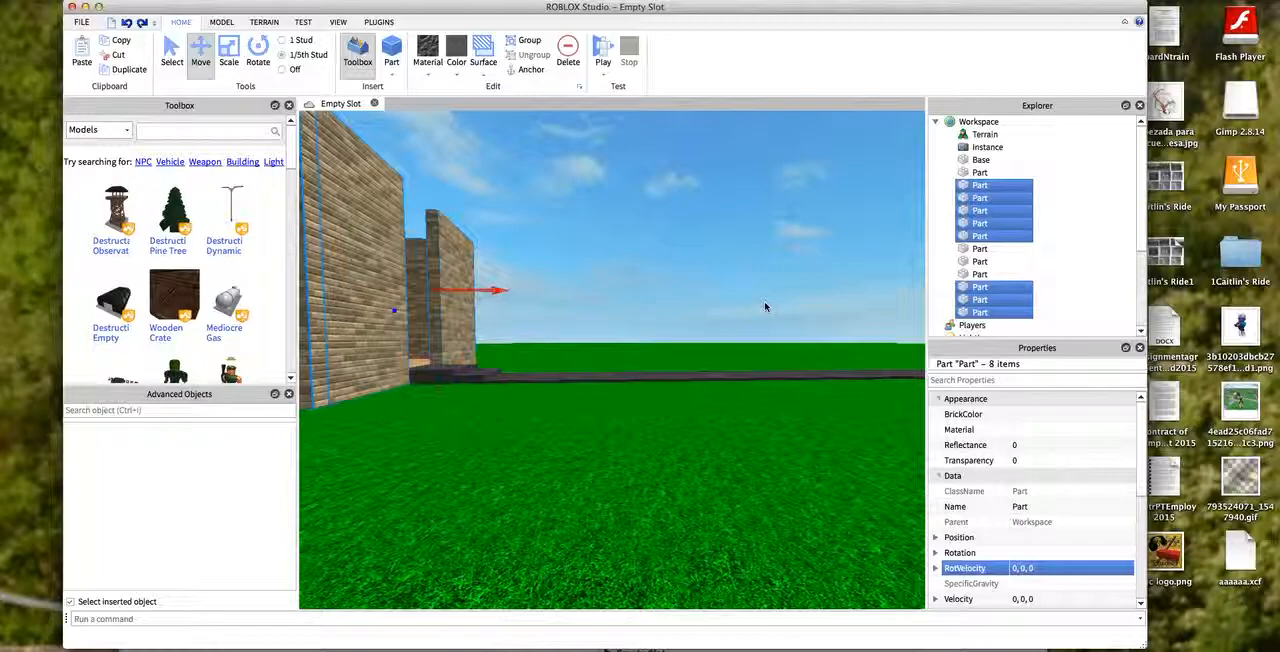
key(f)
key(d)
key(s)
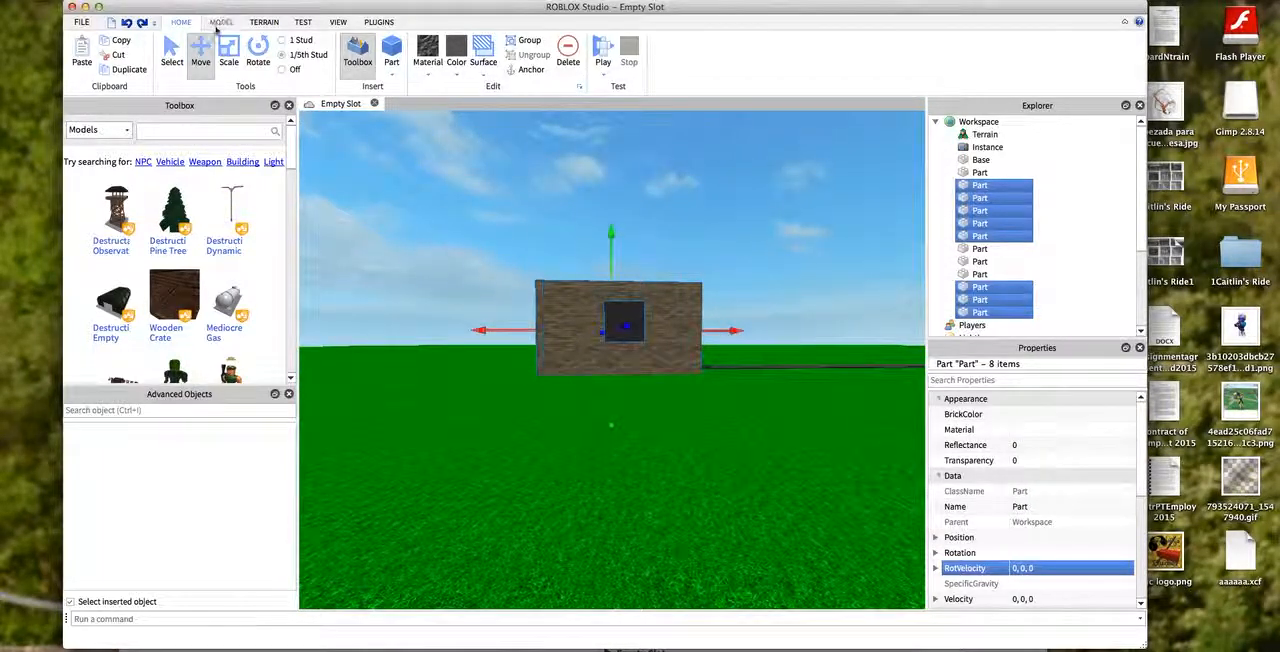
click(216, 22)
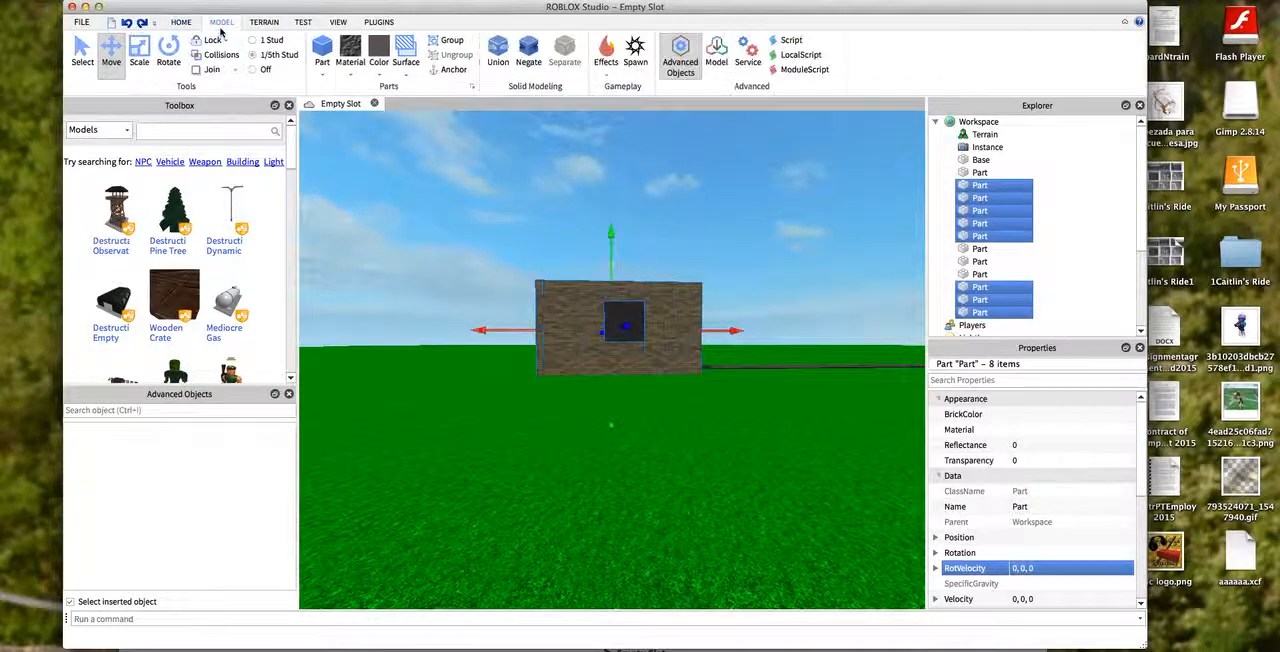
click(506, 52)
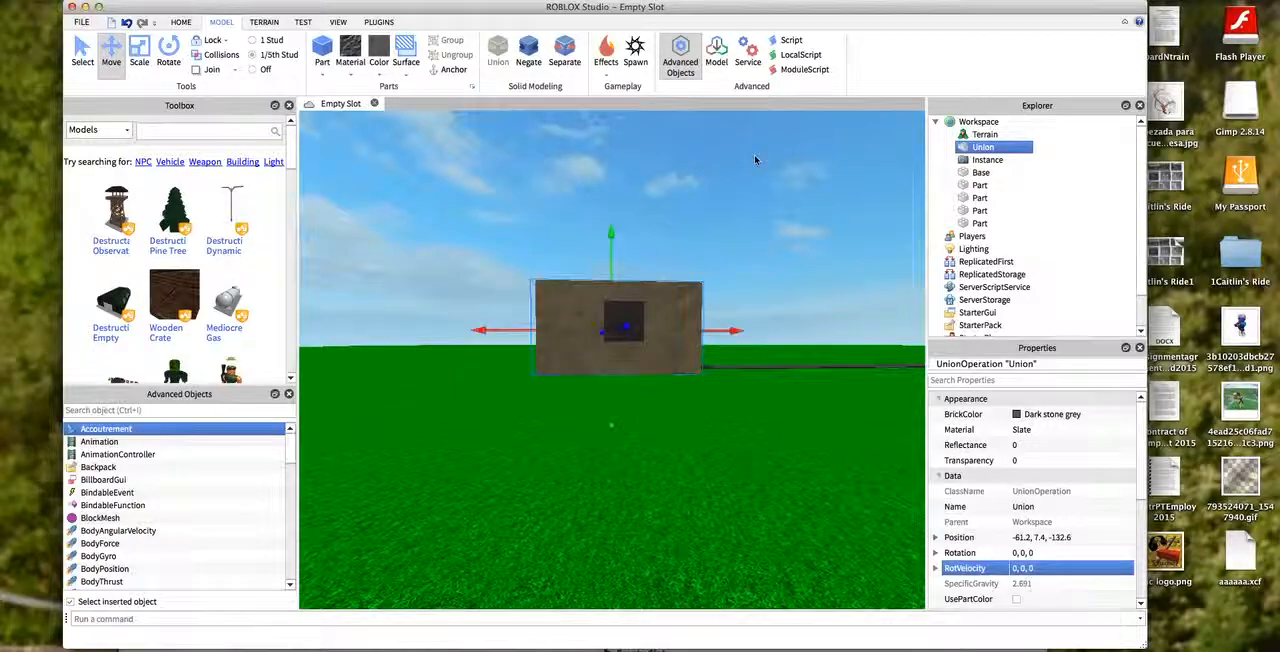
- Inspect the fused walls from inside the house and undo the union
click(483, 171)
key(w)
key(d)
right_drag(483, 171, 316, 137)
key(d)
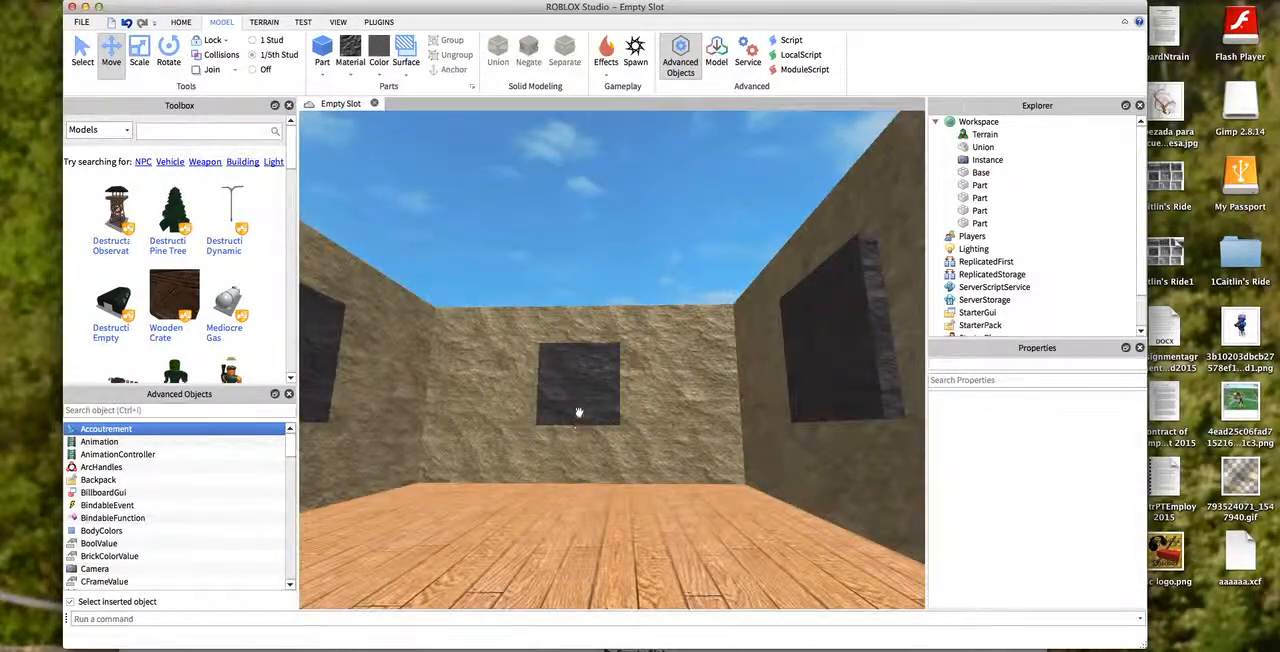
key(w)
key(a)
click(999, 147)
key(super+z)
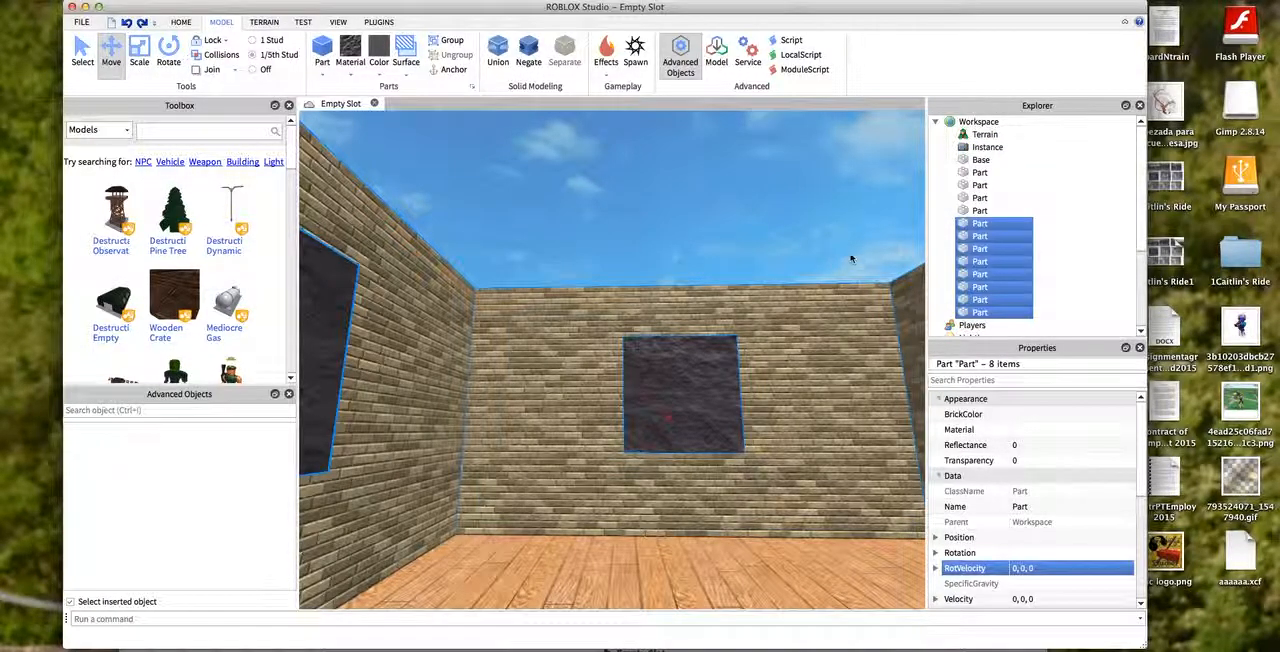
- Negate the window blocks in the back wall and both side walls
click(719, 267)
right_drag(719, 267, 914, 606)
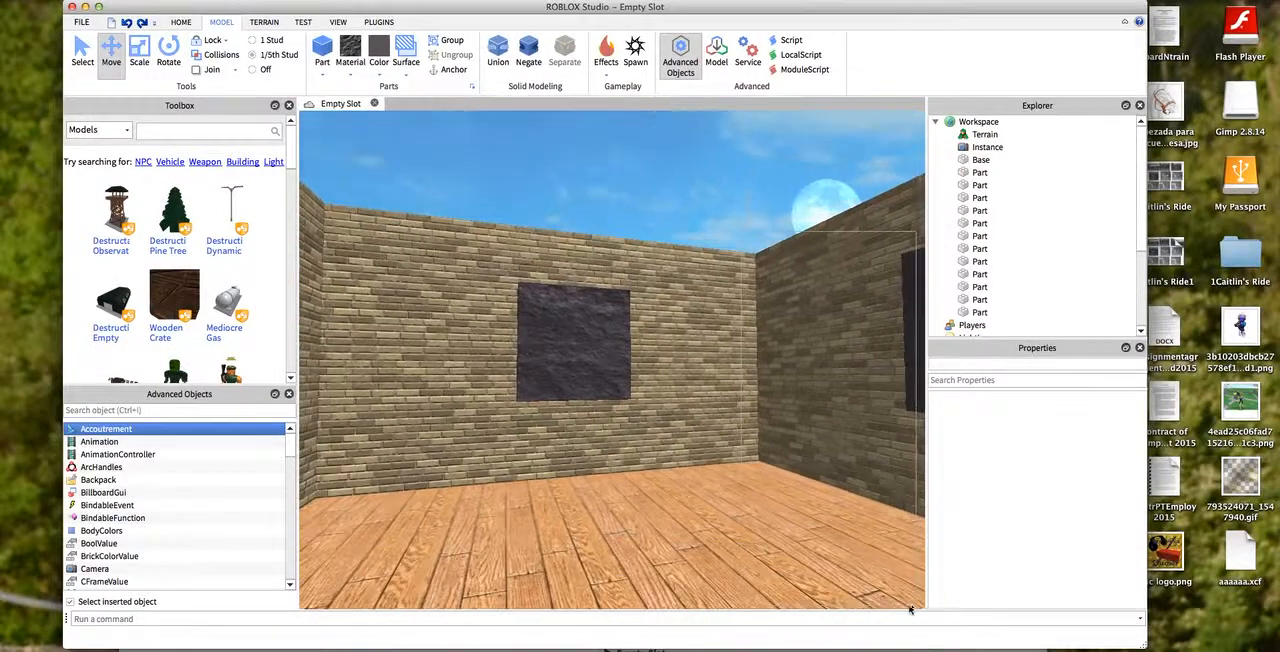
click(823, 240)
key(s)
click(618, 249)
click(612, 278)
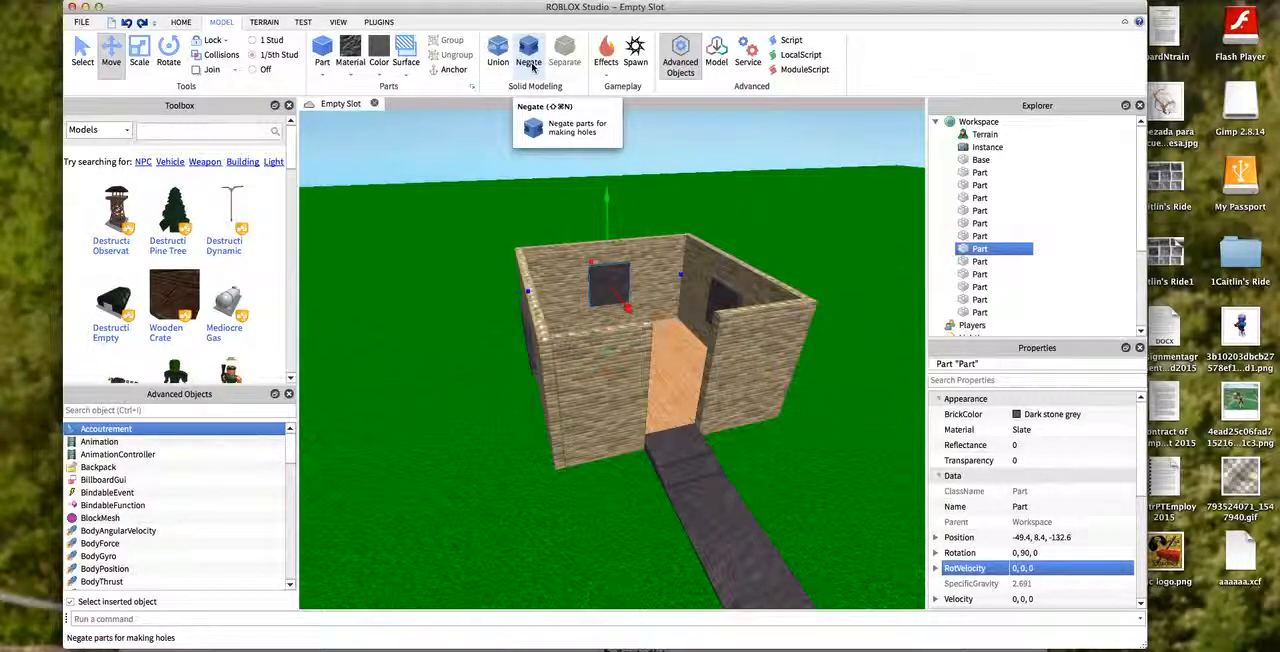
click(529, 62)
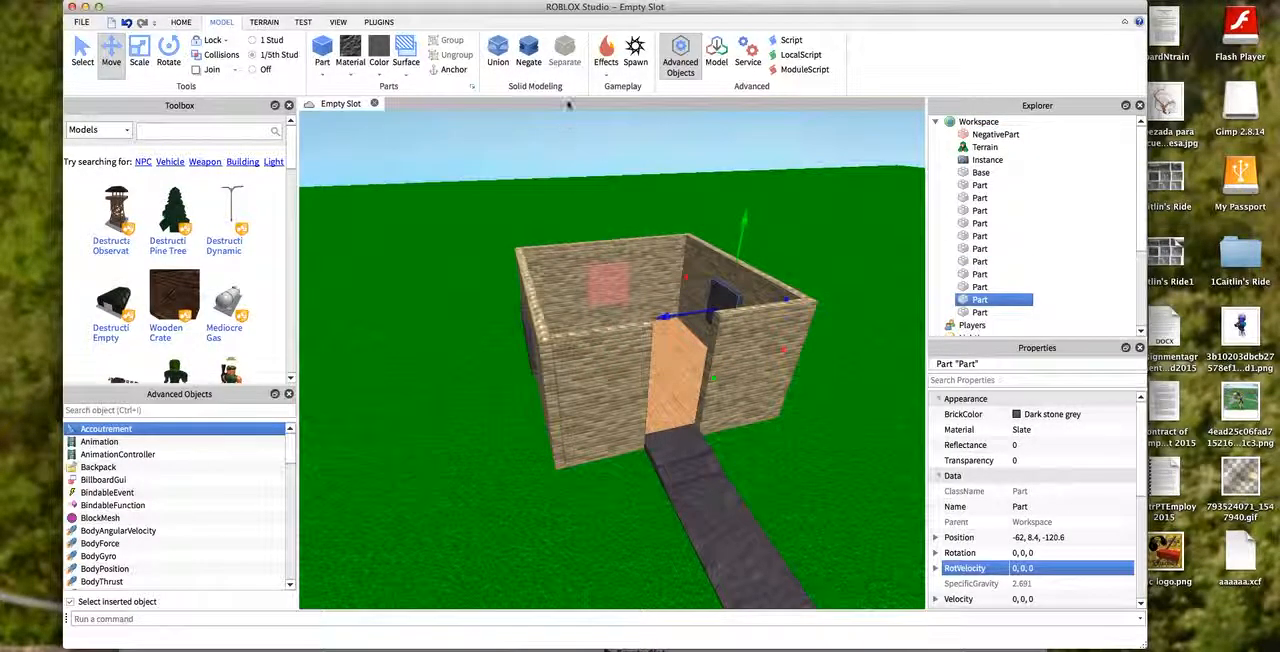
click(529, 62)
click(525, 337)
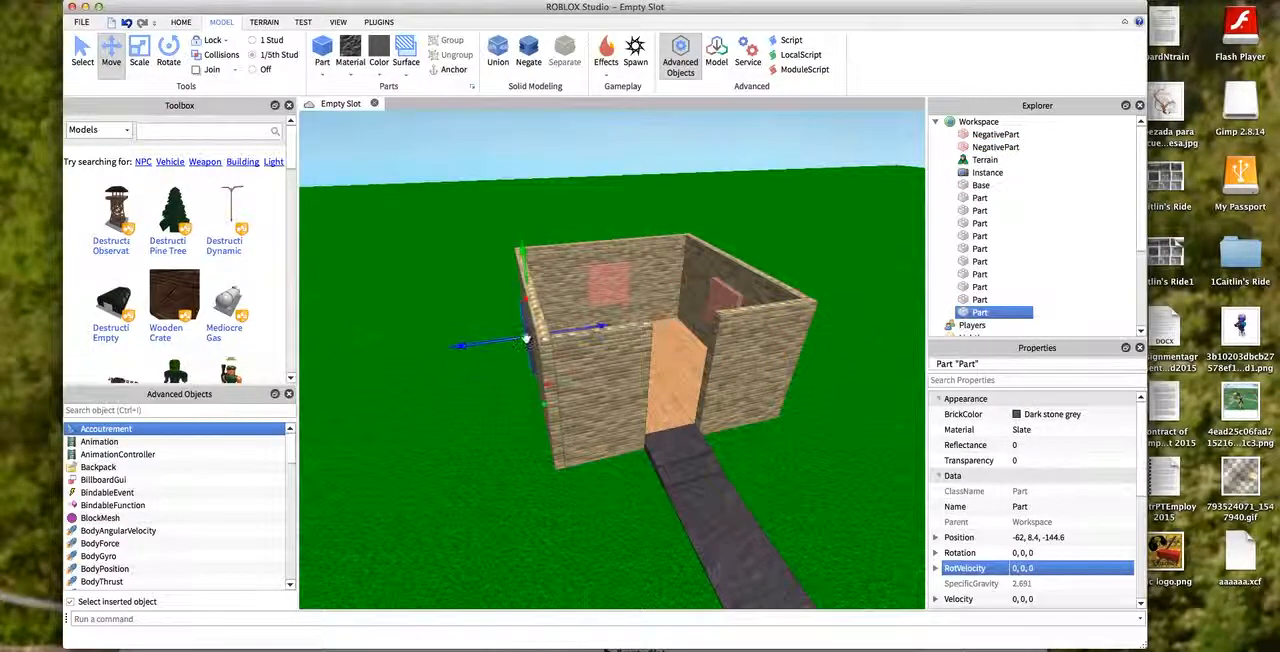
click(528, 66)
- Select the brick walls together with the three negated window blocks and union them to cut the window openings
drag(787, 156, 755, 318)
key(w)
key(a)
key(s)
key(s)
key(w)
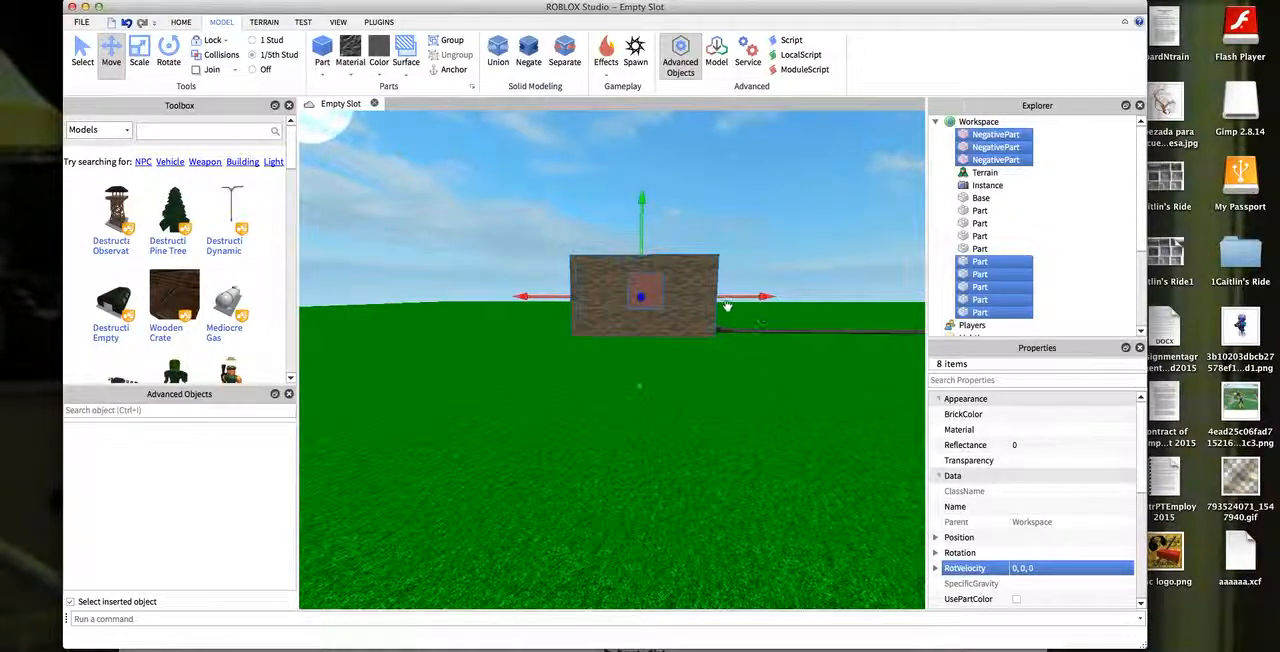
click(493, 53)
- Examine the window openings cut into the walls, from up close and from above the house
click(305, 130)
right_drag(305, 130, 304, 119)
key(a)
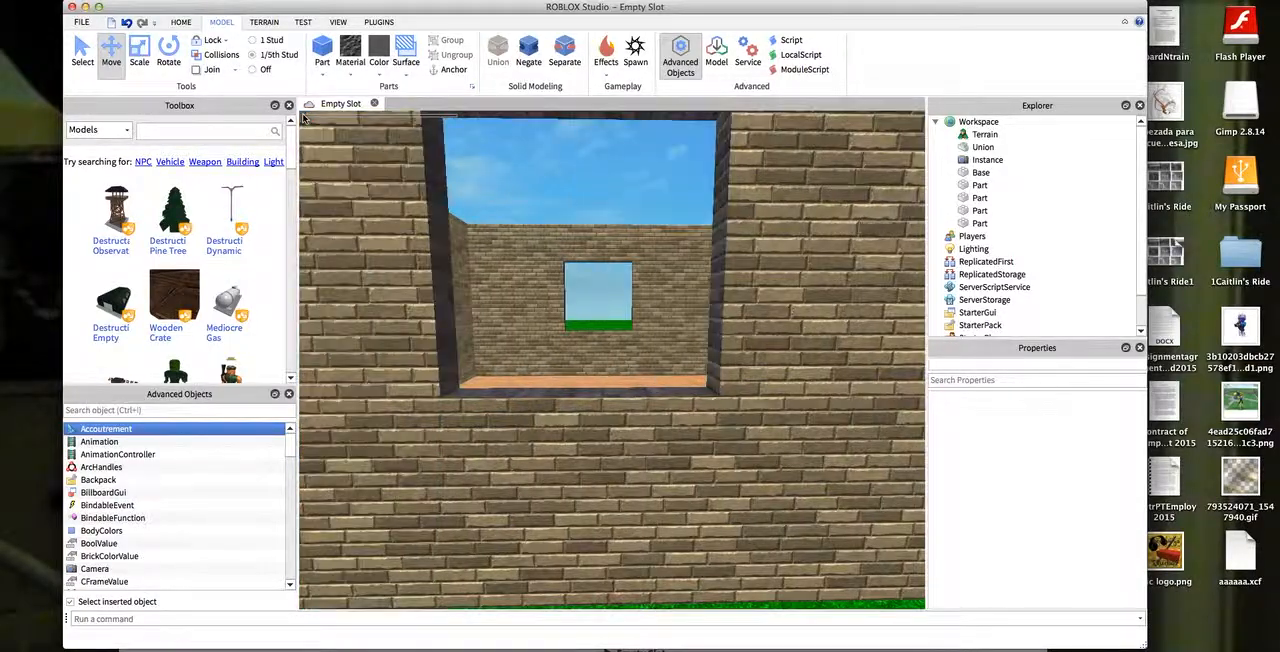
key(w)
right_drag(505, 491, 528, 606)
key(s)
drag(528, 606, 637, 263)
click(880, 383)
right_drag(880, 383, 810, 203)
key(w)
key(d)
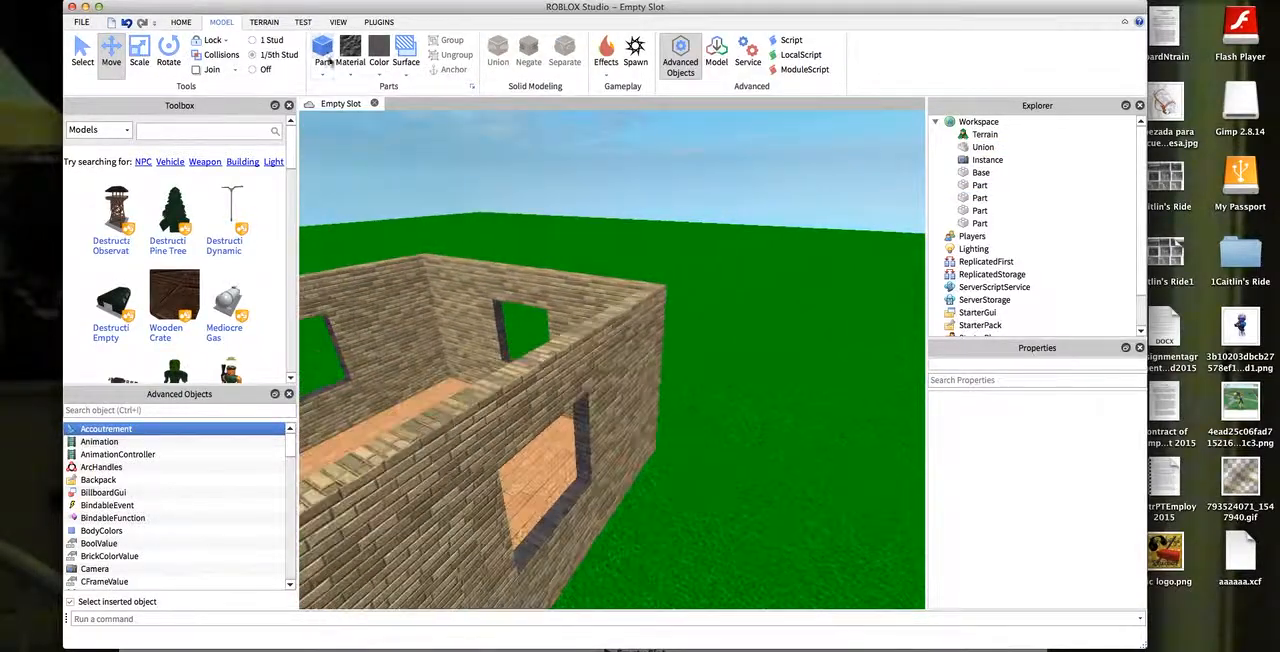
- Insert a new block part beside the house and set its size to 6, 6, 1
click(322, 49)
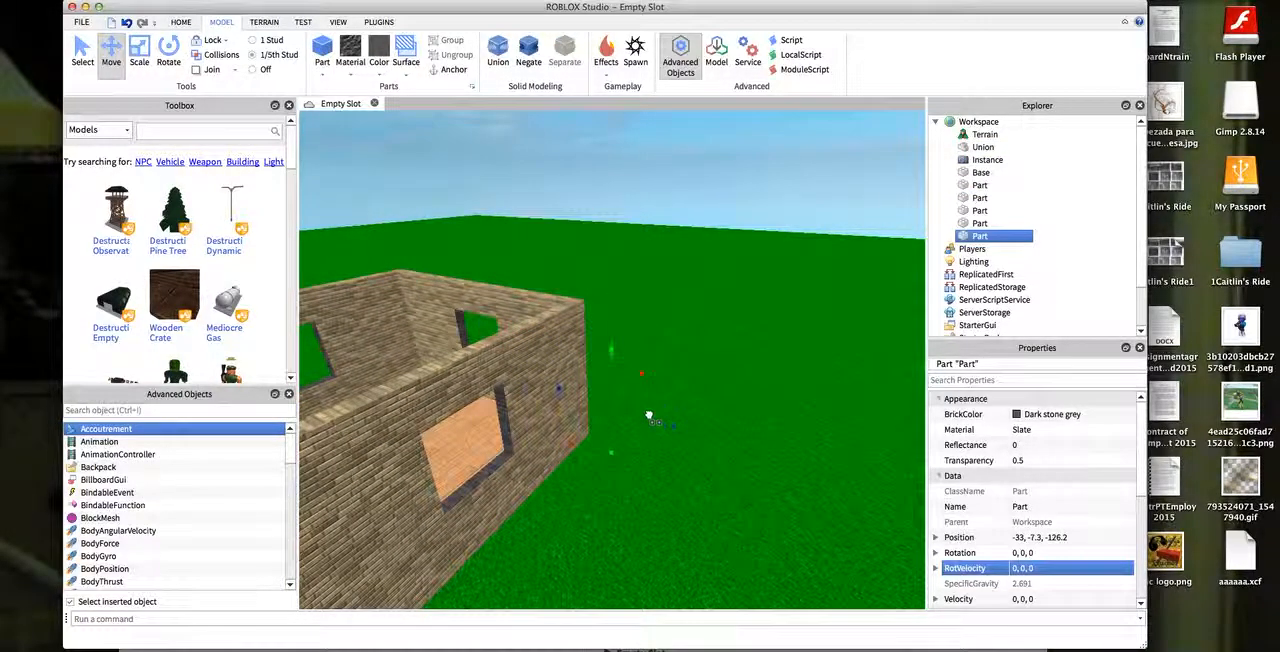
key(w)
key(d)
key(a)
key(s)
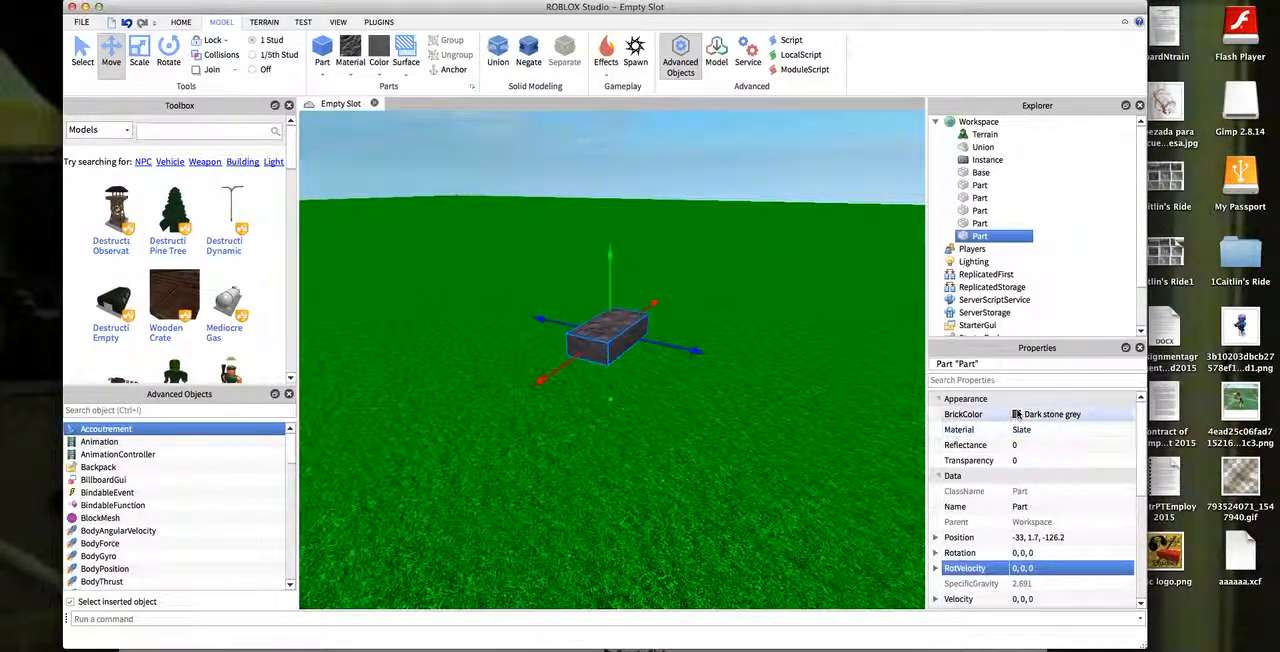
scroll(1015, 410, down, 3)
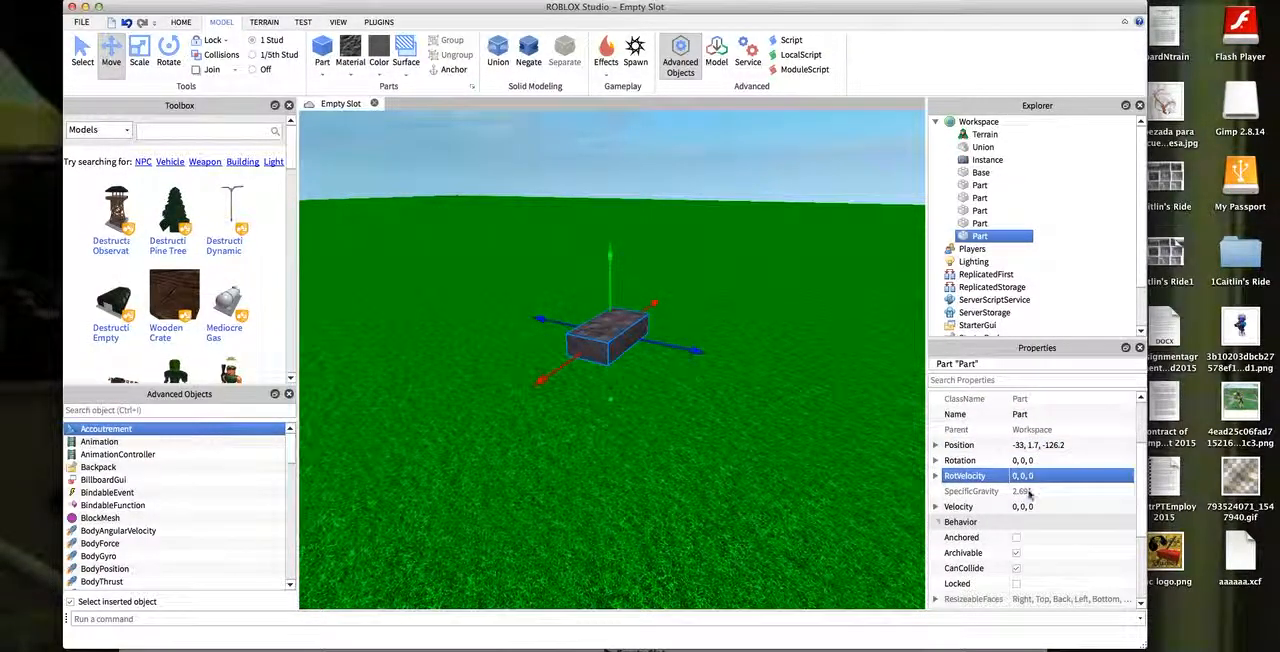
scroll(1032, 500, down, 5)
click(1040, 569)
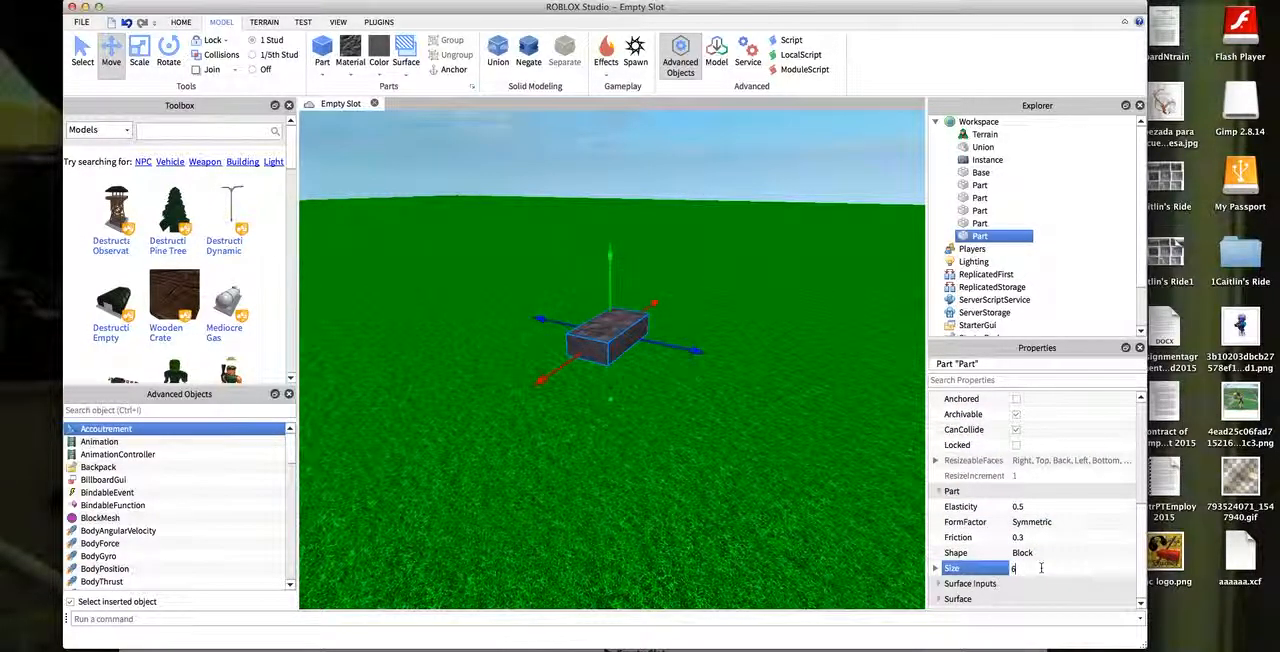
text(6, 6, 2)
key(Return)
- Move the new pane into the side wall's window opening at about -62, 8.4, -120.5
drag(587, 250, 596, 383)
scroll(530, 290, down, 3)
scroll(625, 404, up, 3)
drag(699, 476, 650, 420)
click(139, 50)
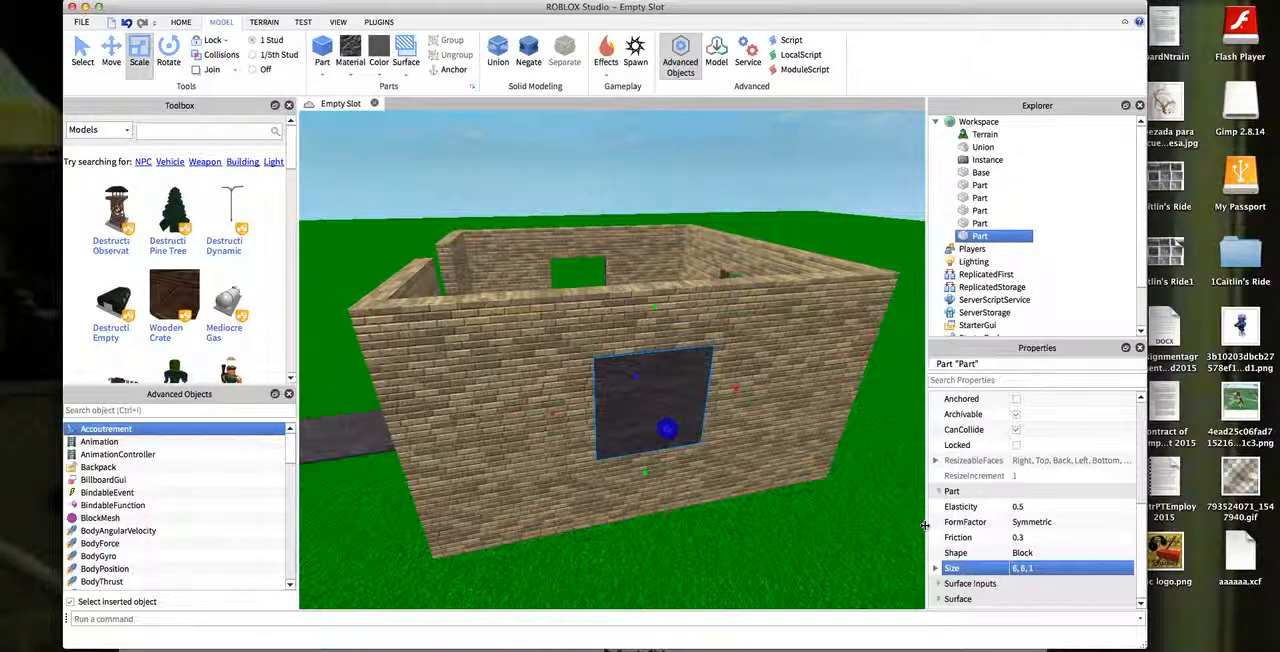
- Set the window pane's transparency to 0.5 and its colour to Teal
scroll(1010, 494, up, 5)
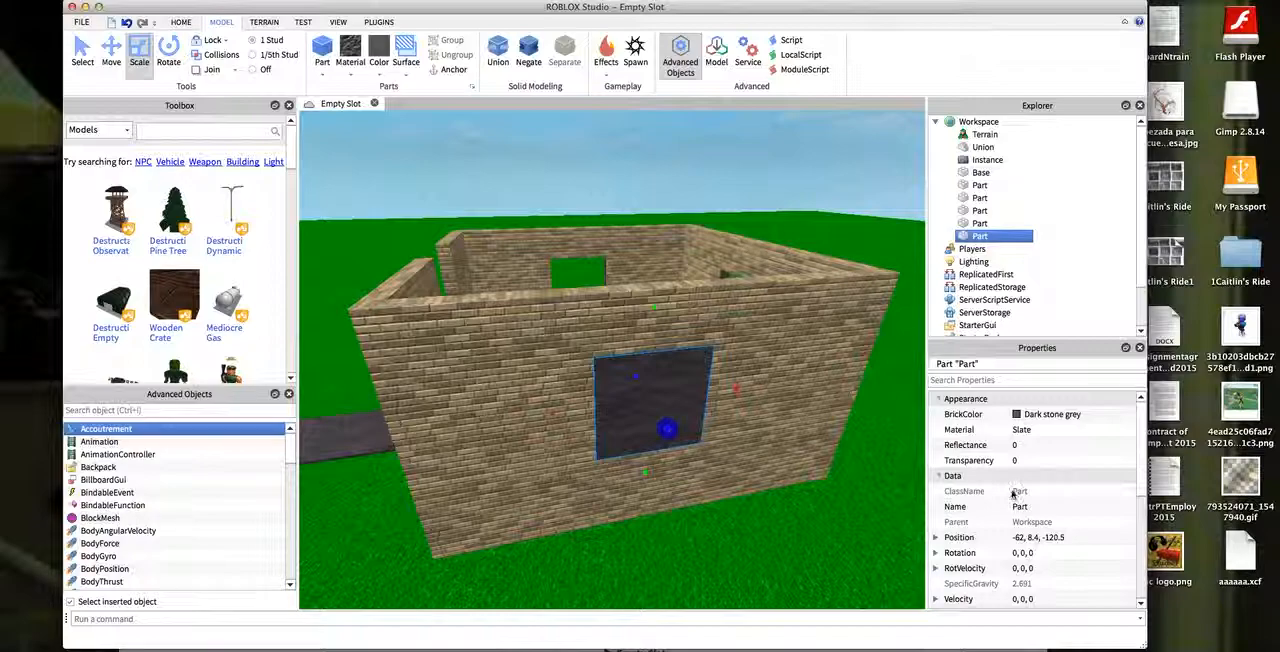
click(1058, 459)
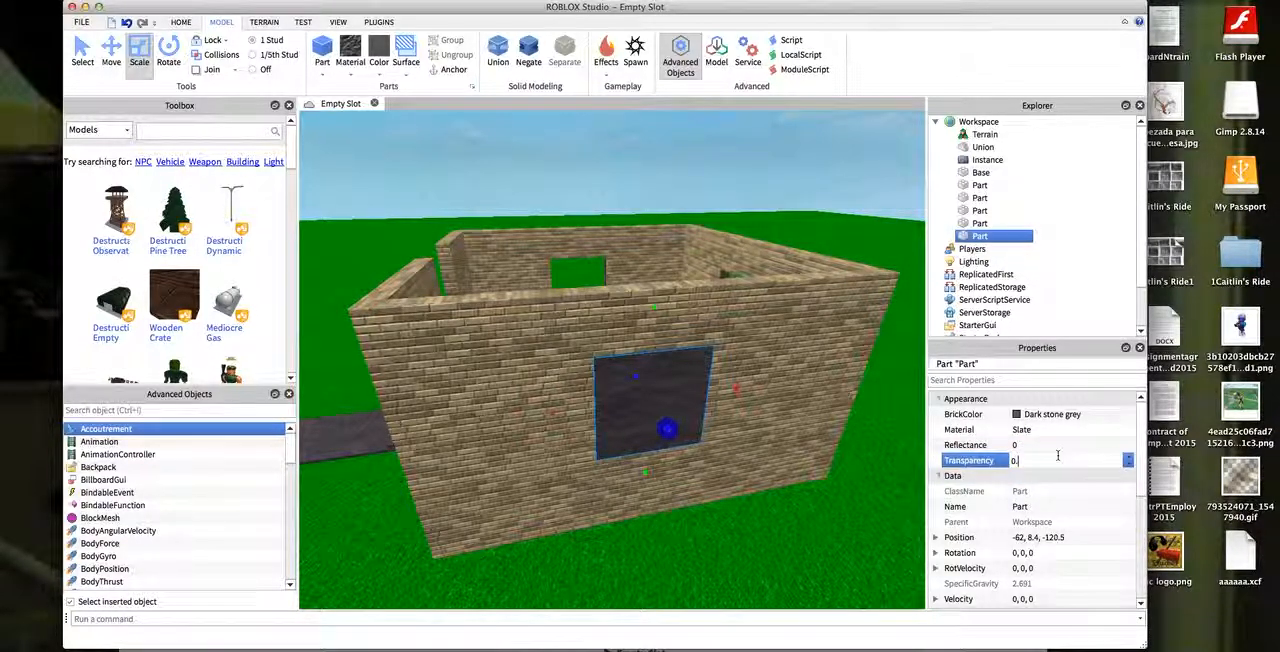
key(Return)
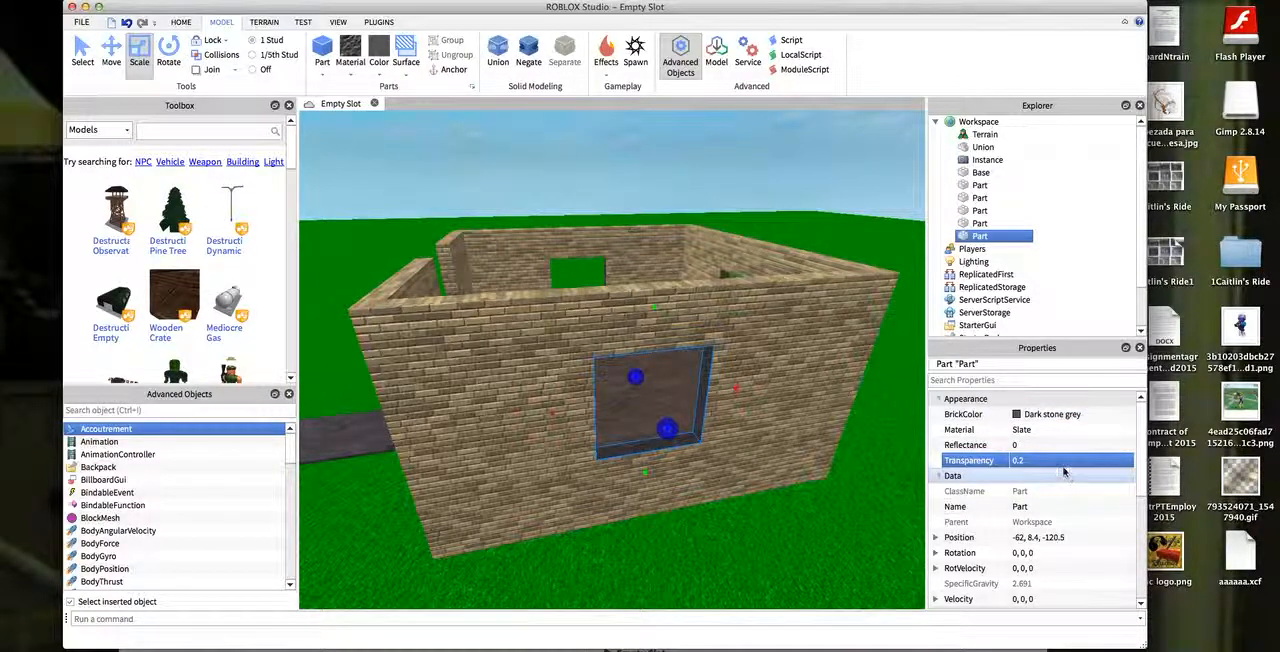
click(1061, 462)
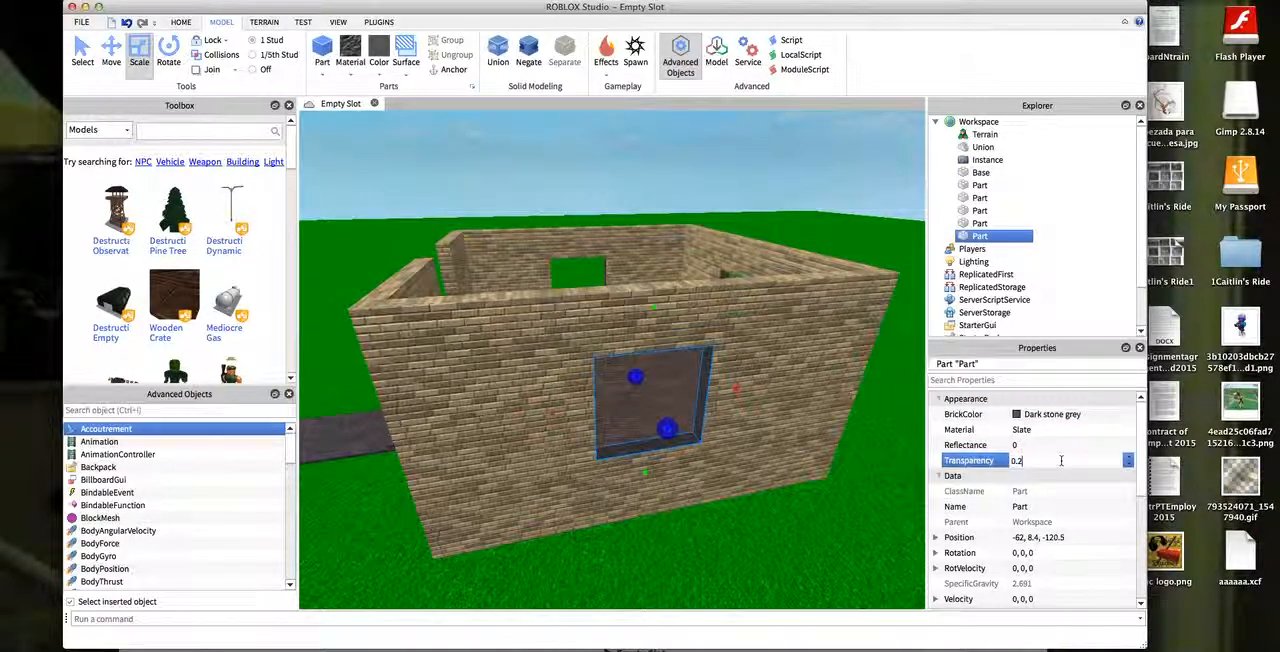
text(0.5)
key(Return)
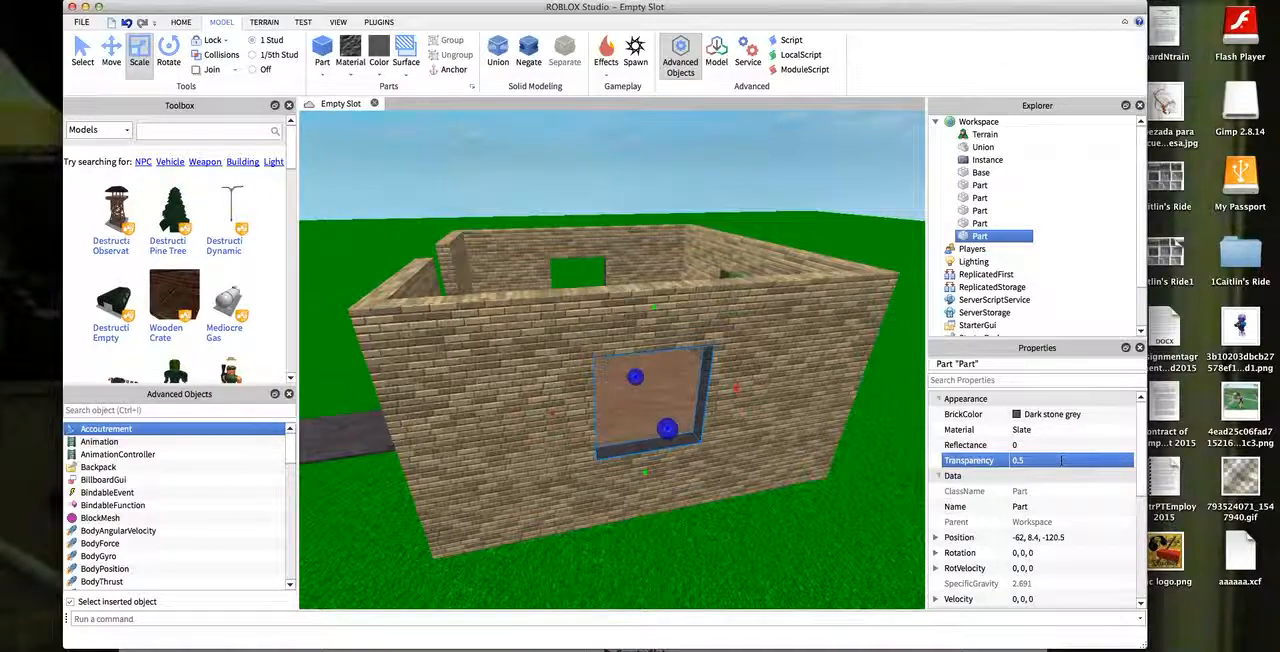
click(1045, 414)
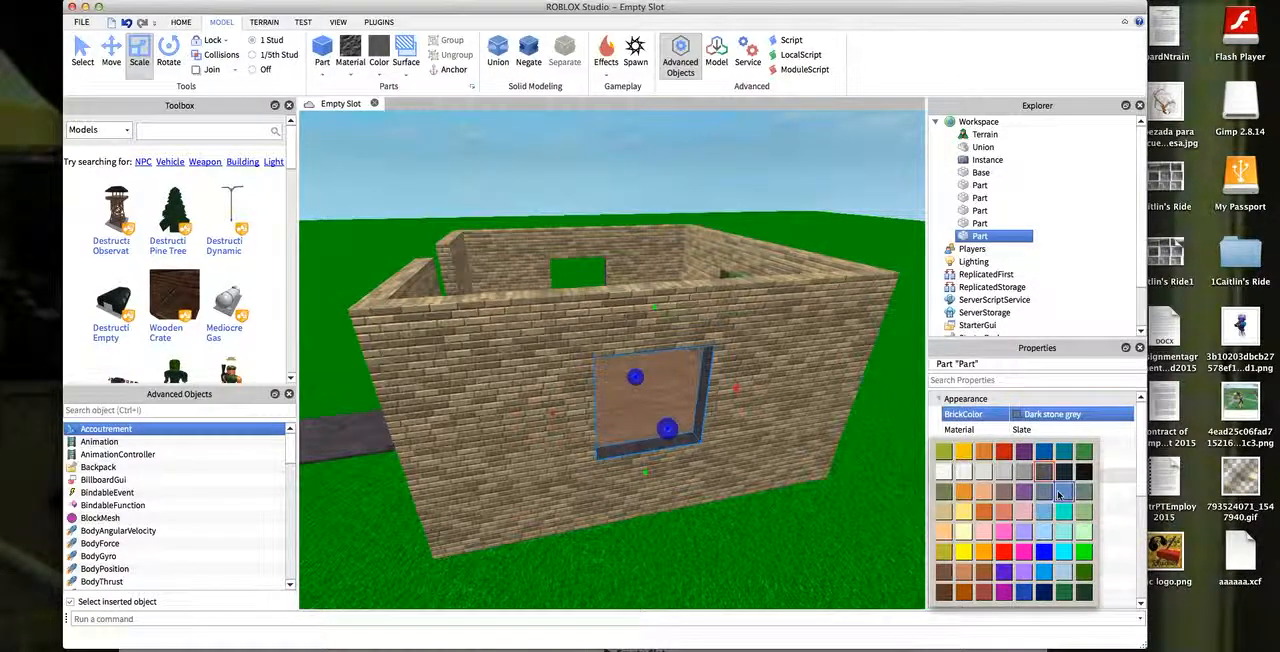
click(1066, 513)
click(598, 159)
- Duplicate the teal pane and move the copy into the opposite side wall's opening at about -62, 8.4, -144.5
click(655, 428)
key(ctrl+d)
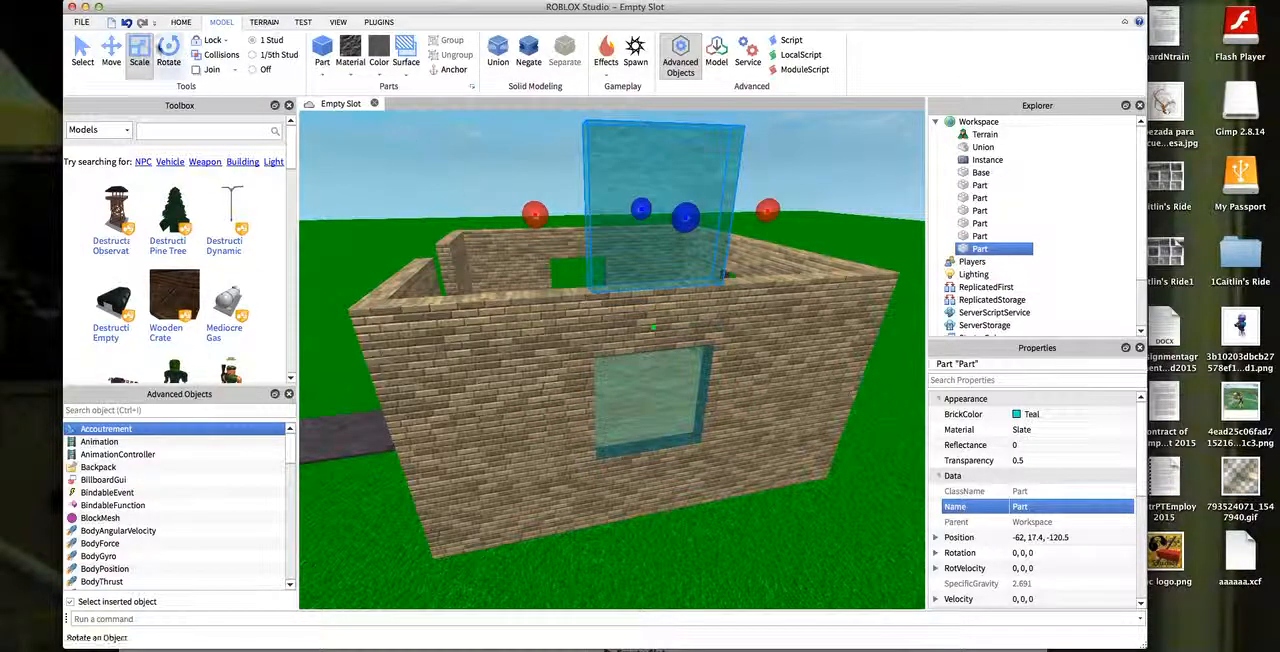
click(111, 55)
drag(656, 347, 632, 406)
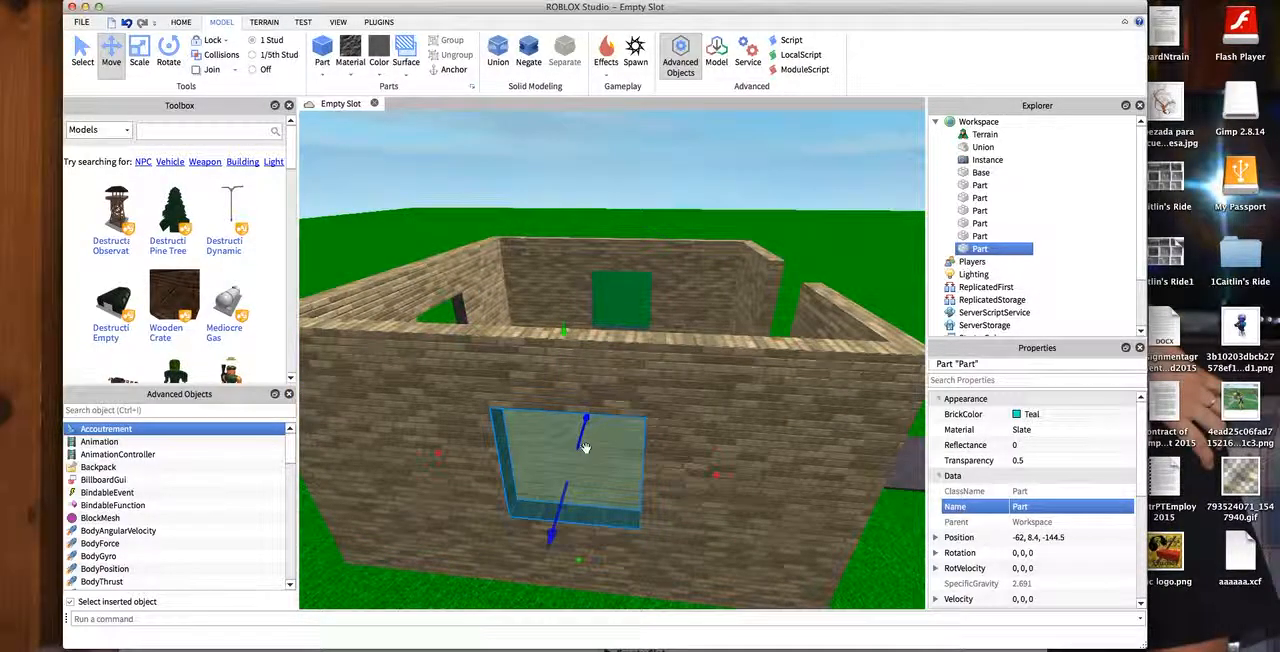
- Duplicate the second teal pane, rotate the copy to -90 degrees about the vertical axis, and bring it outside the back wall
key(super+d)
key(a)
right_drag(830, 340, 875, 369)
key(w)
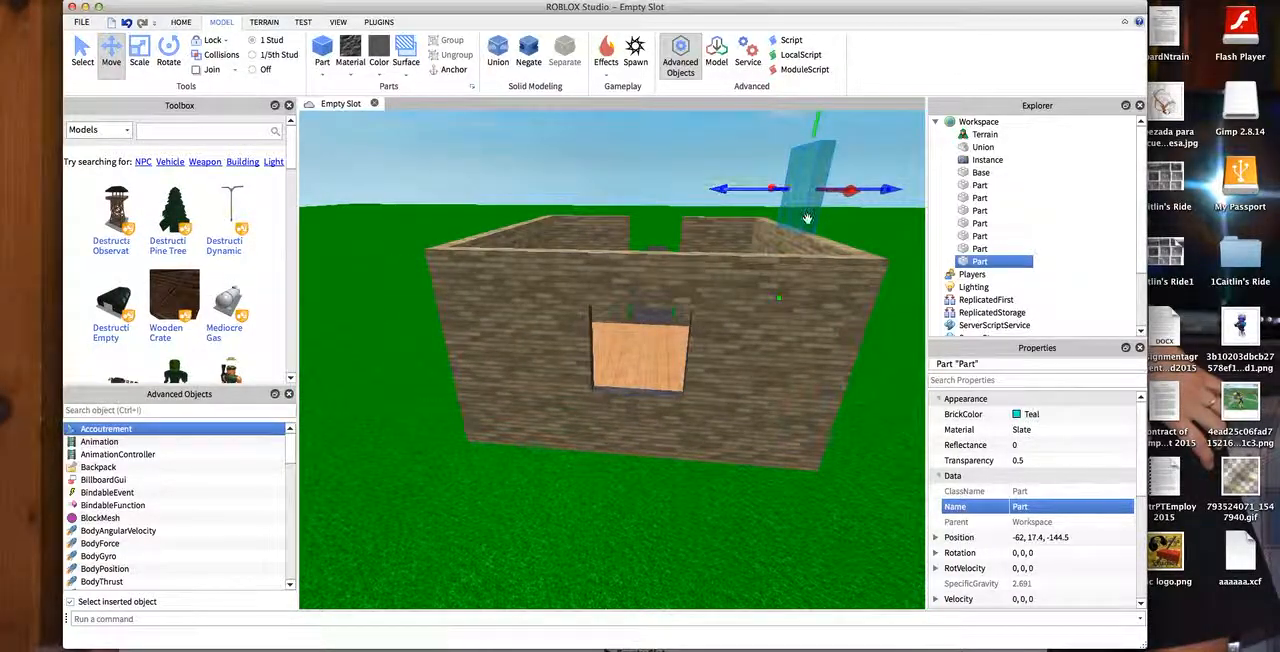
drag(714, 180, 628, 440)
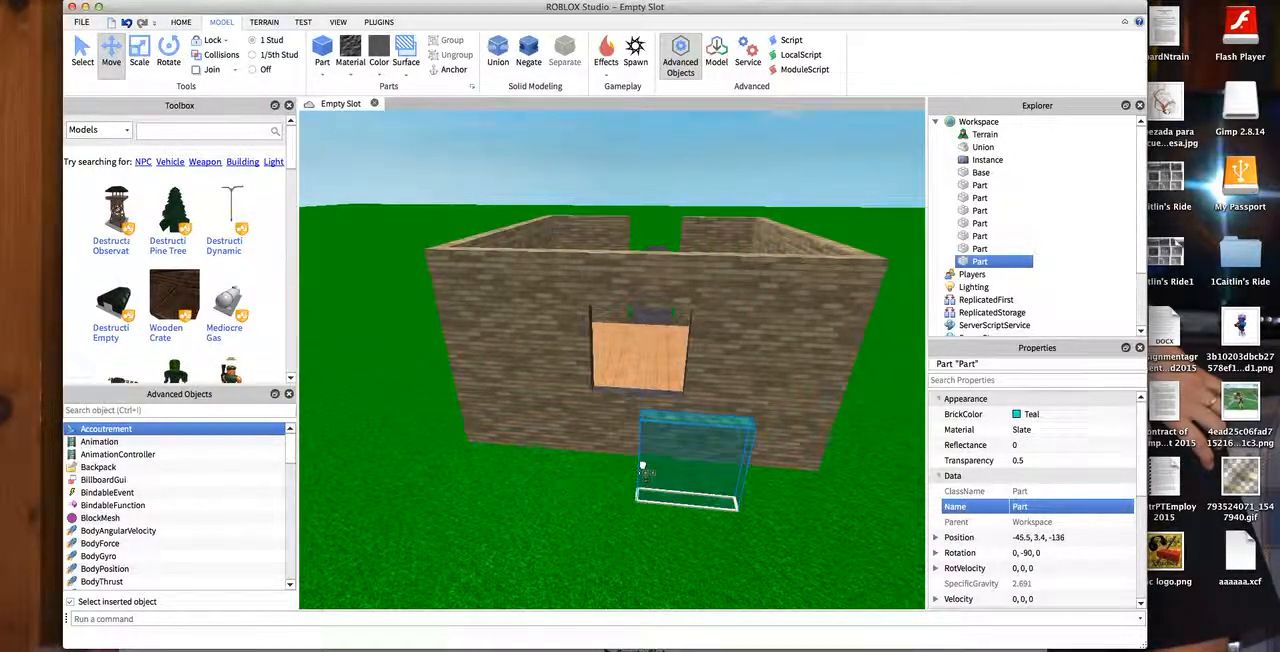
- Fit the rotated teal pane into the back wall's window opening at about -49.5, 8.4, -132.6
drag(589, 373, 597, 373)
key(w)
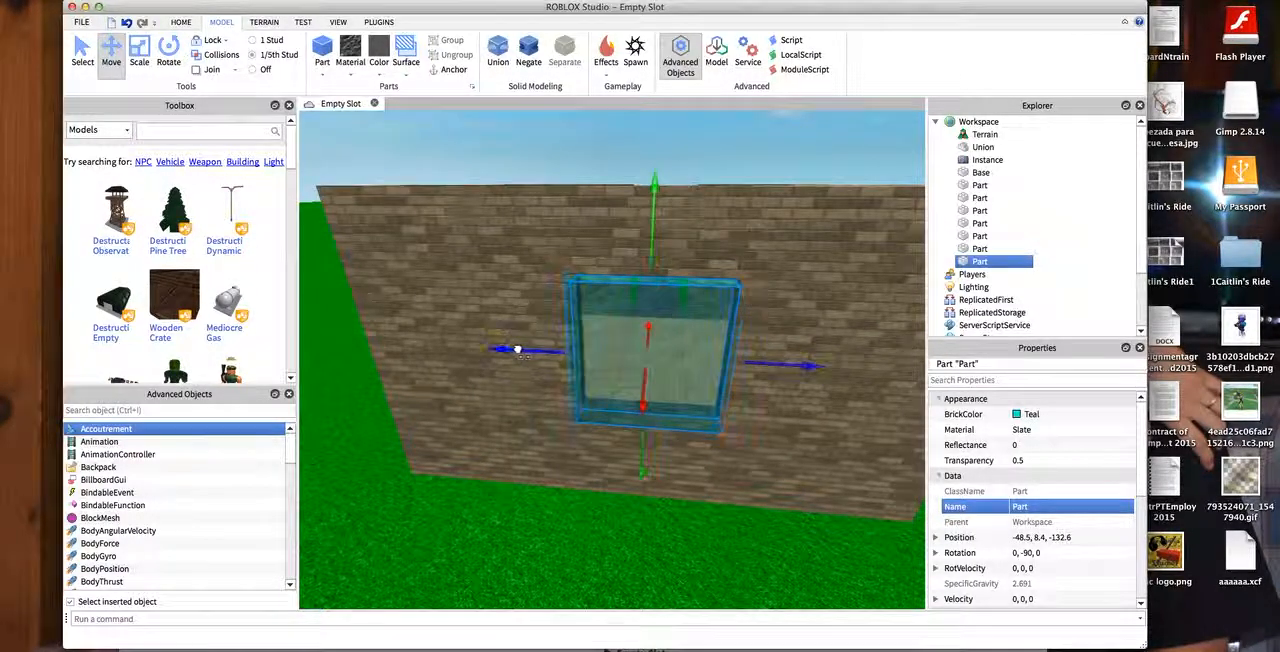
right_drag(523, 351, 843, 420)
key(s)
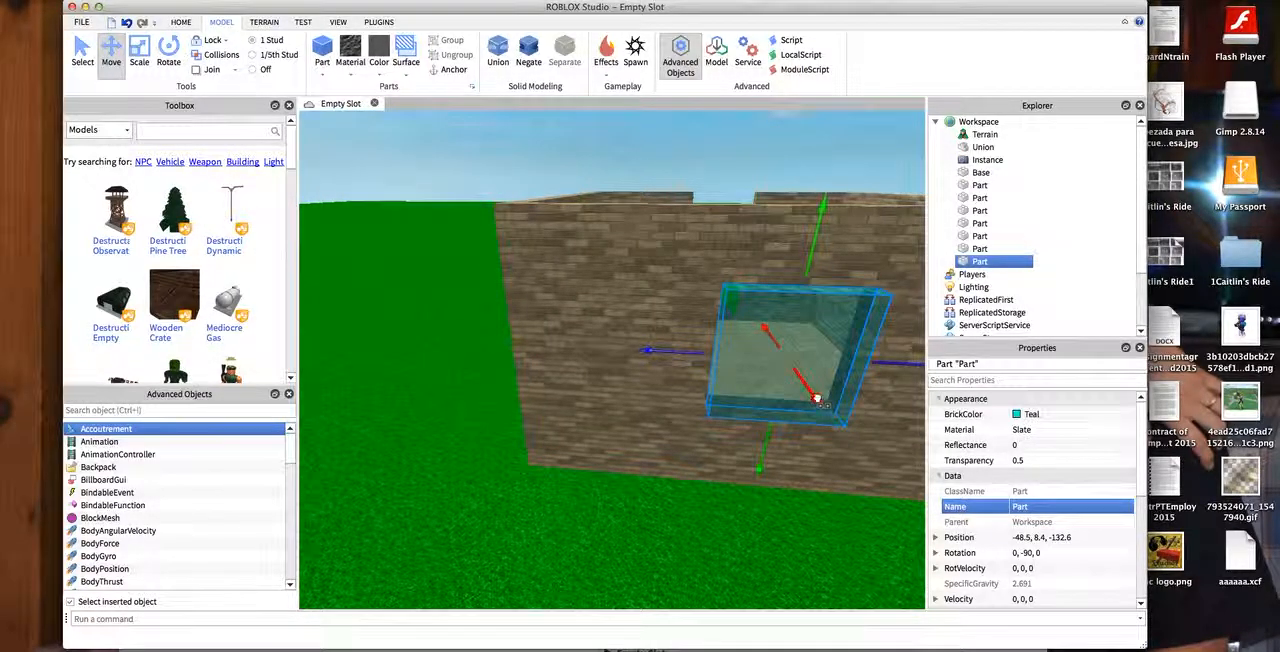
key(d)
click(591, 174)
- Examine the teal window panes from inside the house and from the front path
key(d)
right_drag(410, 160, 303, 158)
key(w)
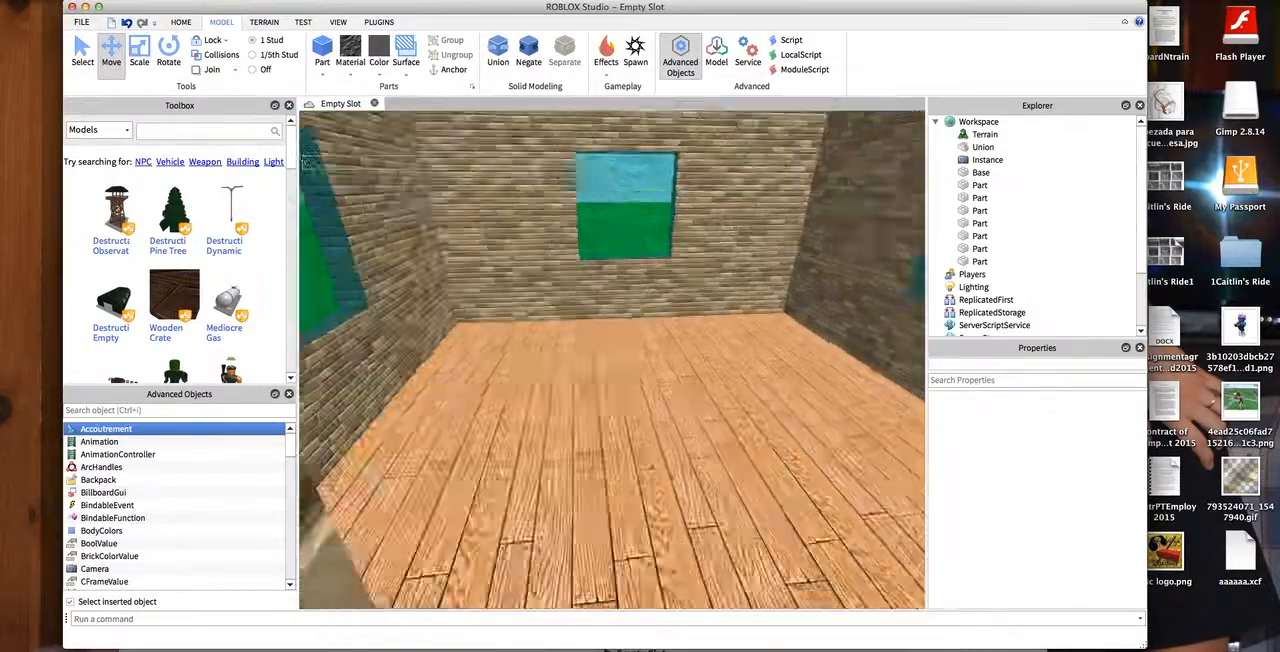
key(s)
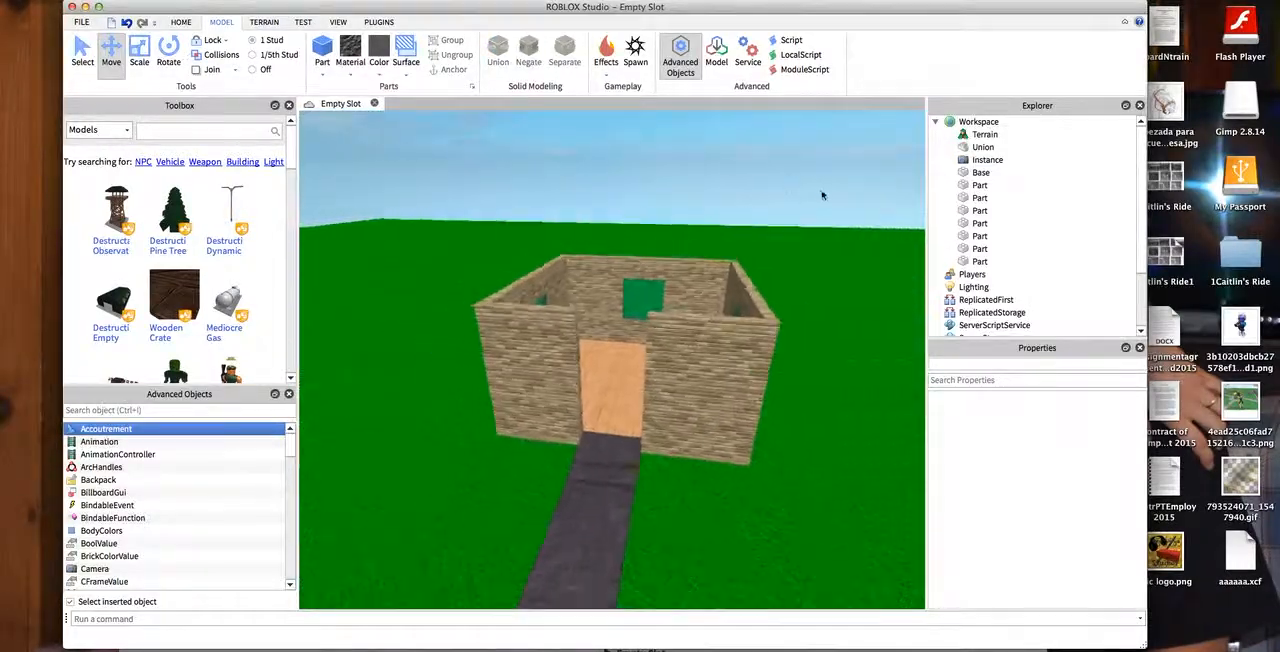
key(w)
right_drag(857, 192, 896, 166)
click(644, 214)
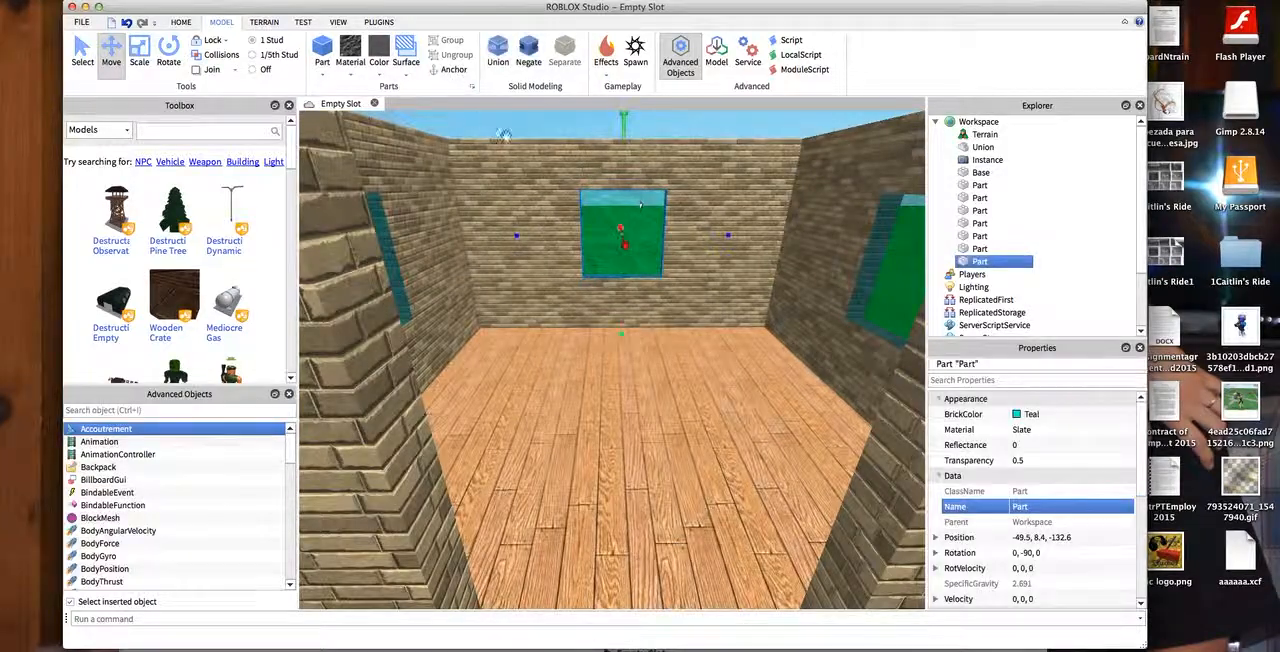
- Apply the Ice material to the teal window panes in the back wall and both side walls
click(357, 72)
click(345, 248)
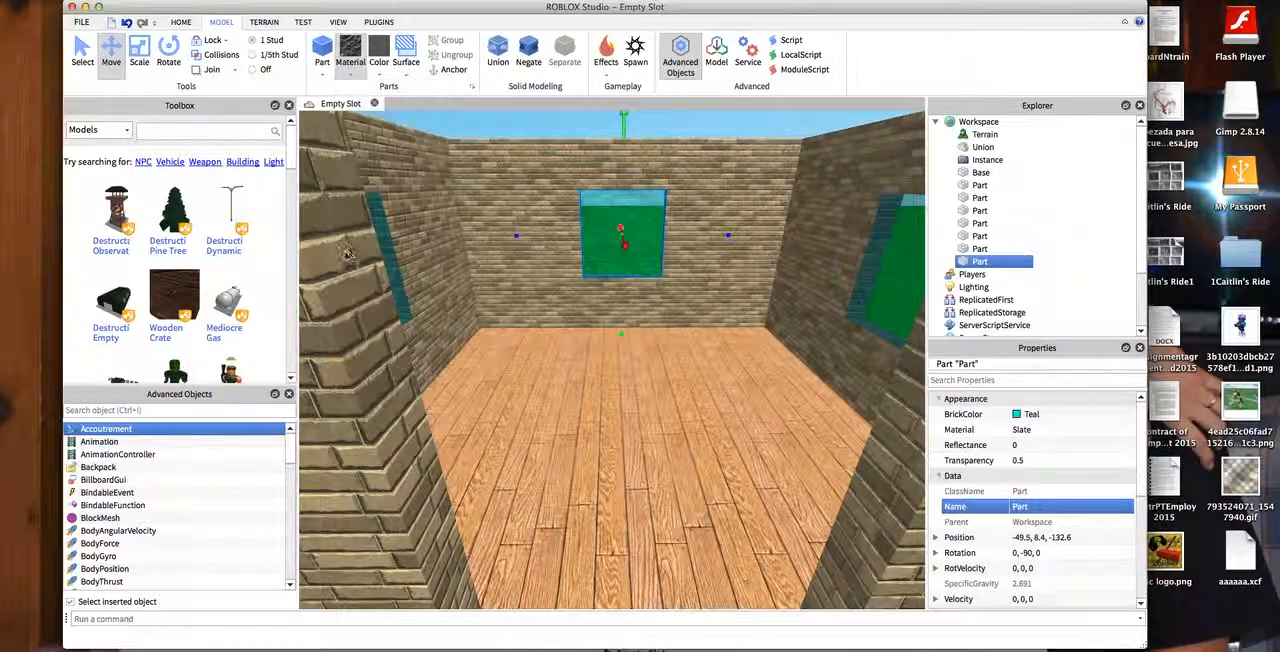
click(910, 276)
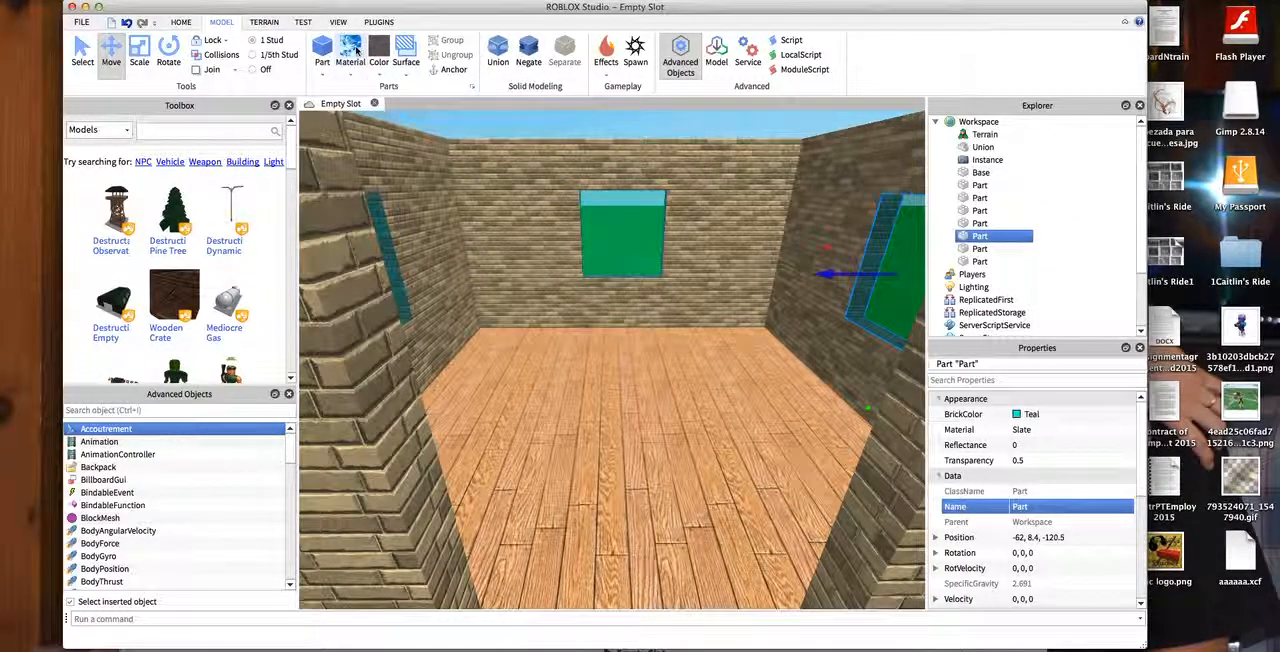
right_drag(433, 122, 385, 150)
key(w)
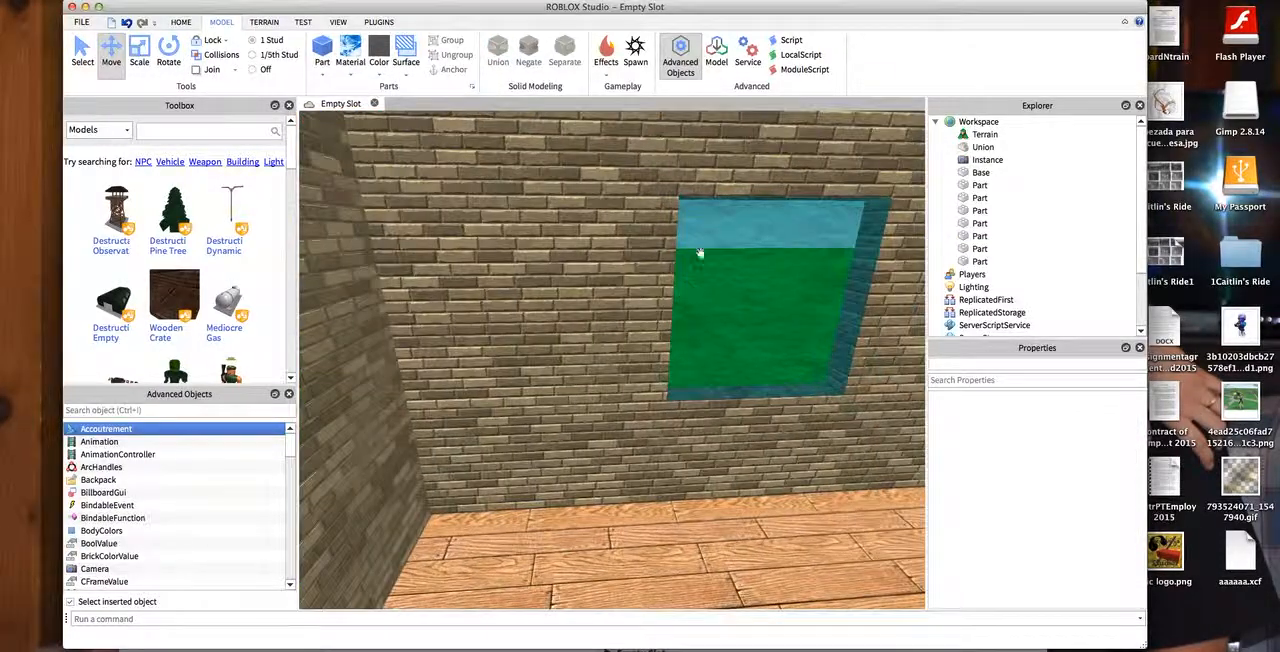
click(689, 251)
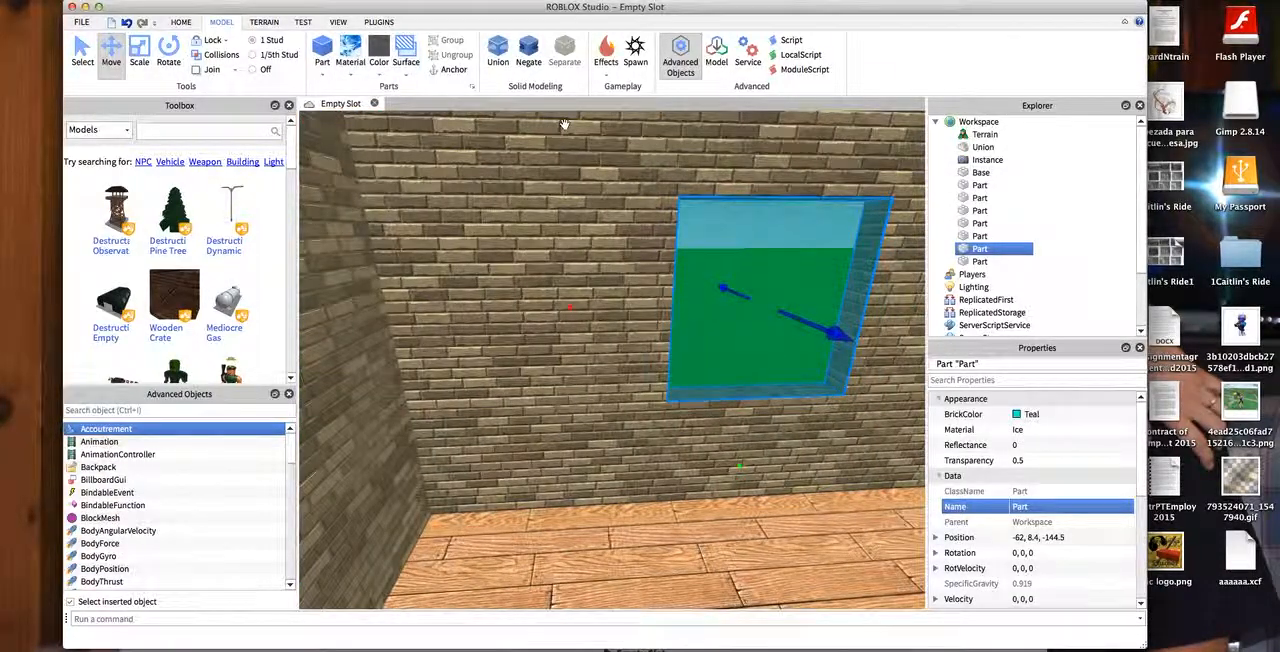
click(703, 149)
- Examine the house with its iced window panes from the outside and from above
key(s)
click(771, 149)
right_drag(771, 149, 306, 169)
key(d)
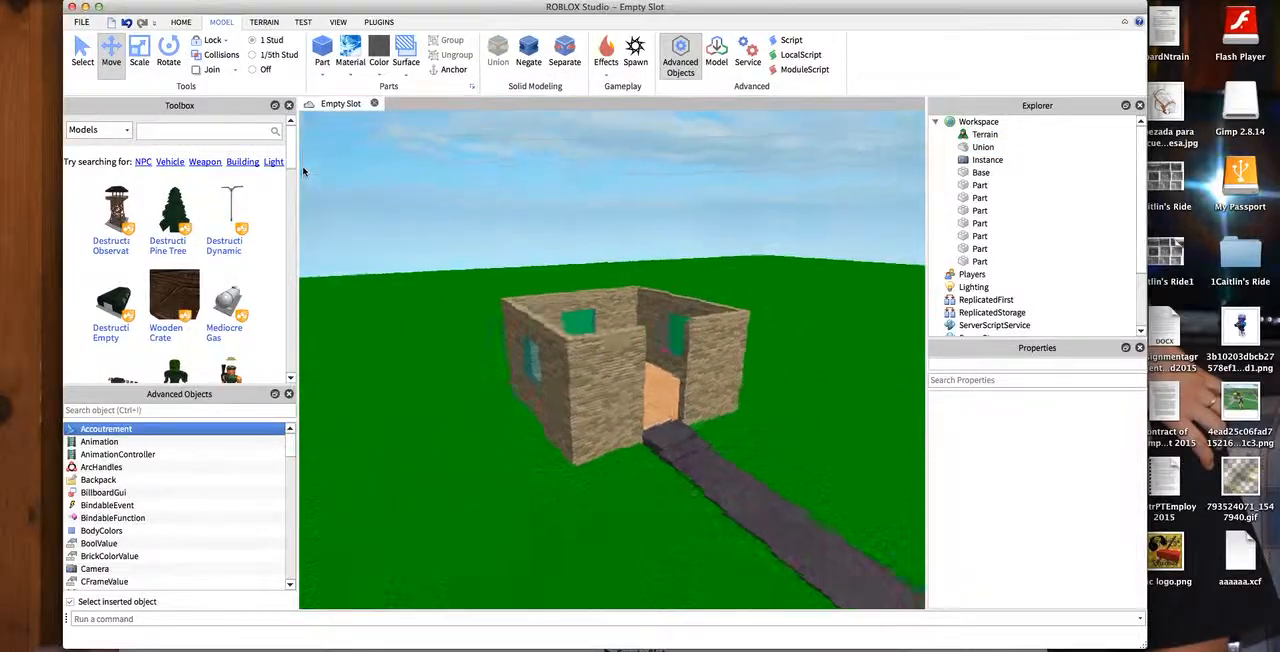
key(w)
key(w)
right_drag(773, 183, 911, 166)
drag(571, 186, 869, 248)
key(s)
right_drag(869, 248, 921, 118)
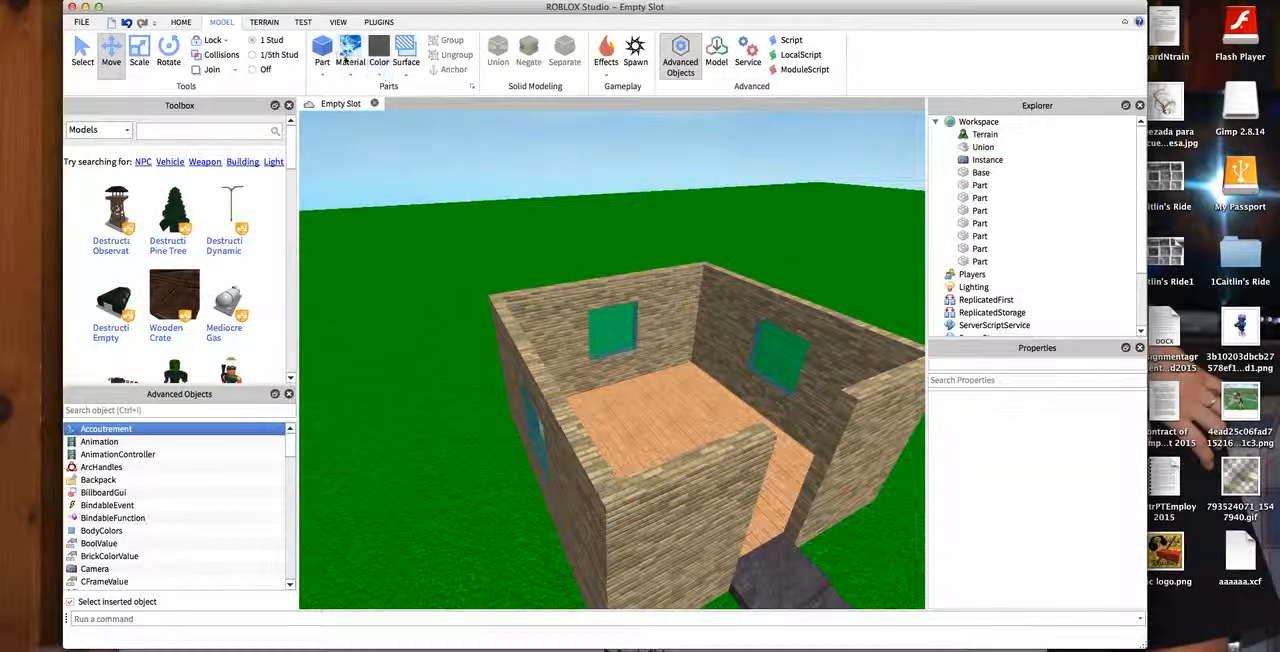
- Insert a wedge part and place it on the front corner of the side wall at about -72, 14.9, -144
click(185, 26)
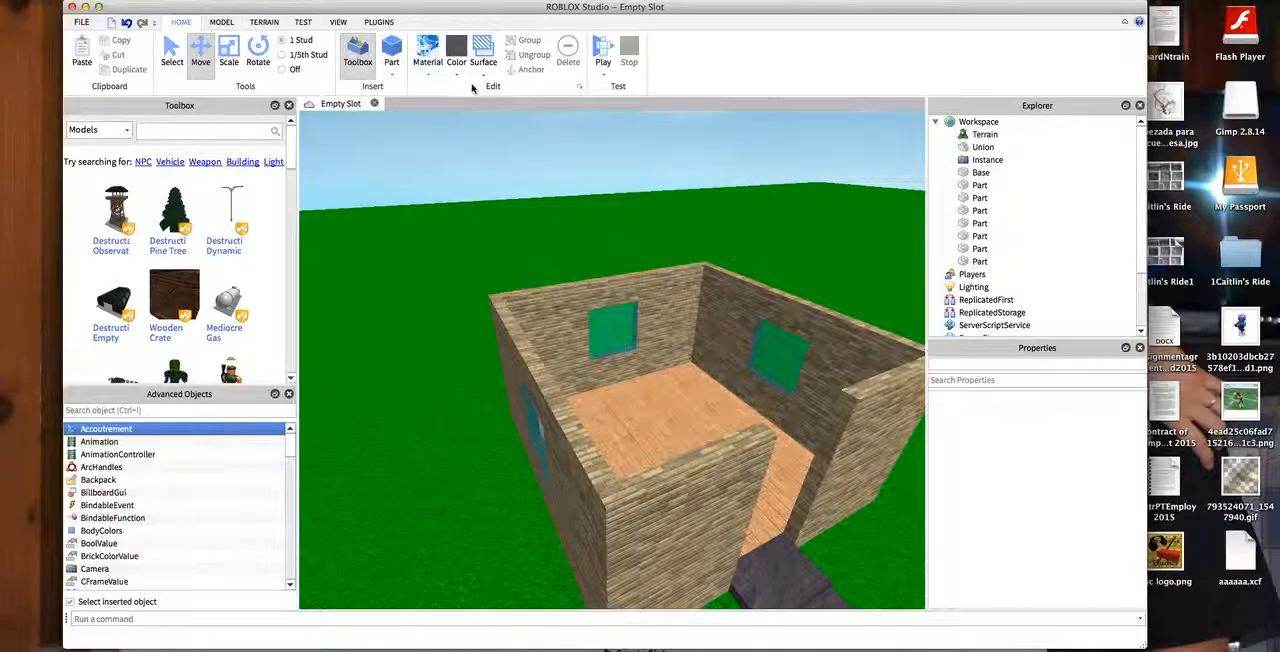
click(395, 77)
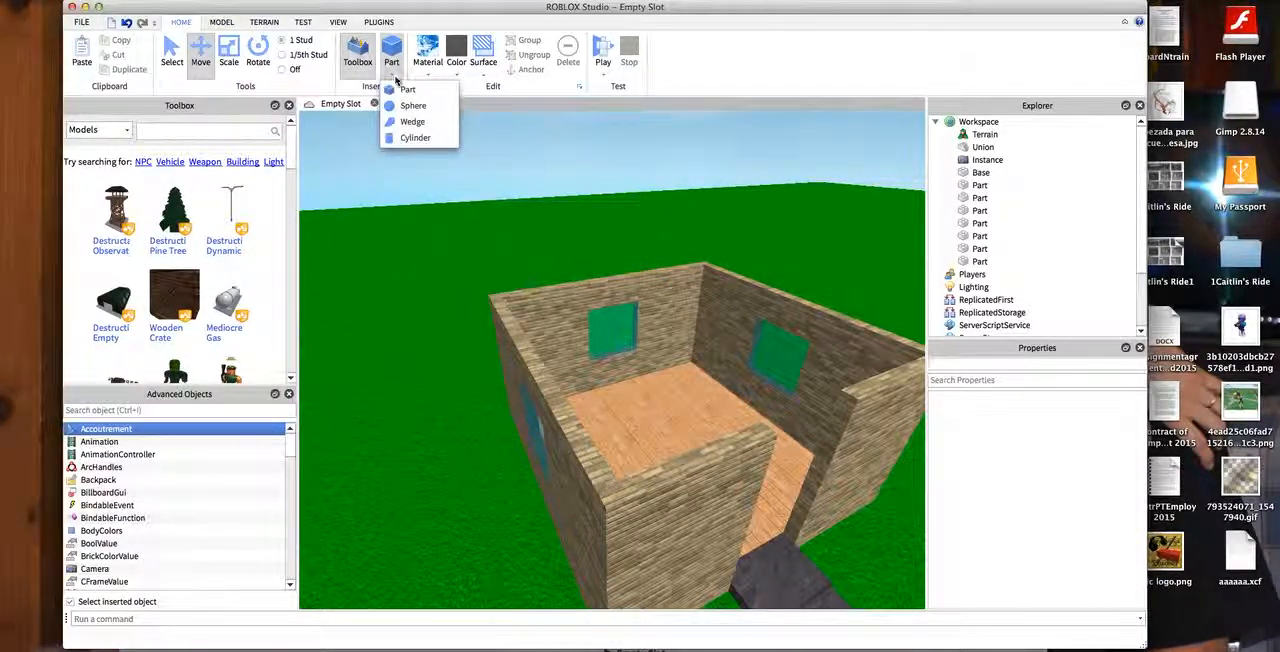
click(410, 121)
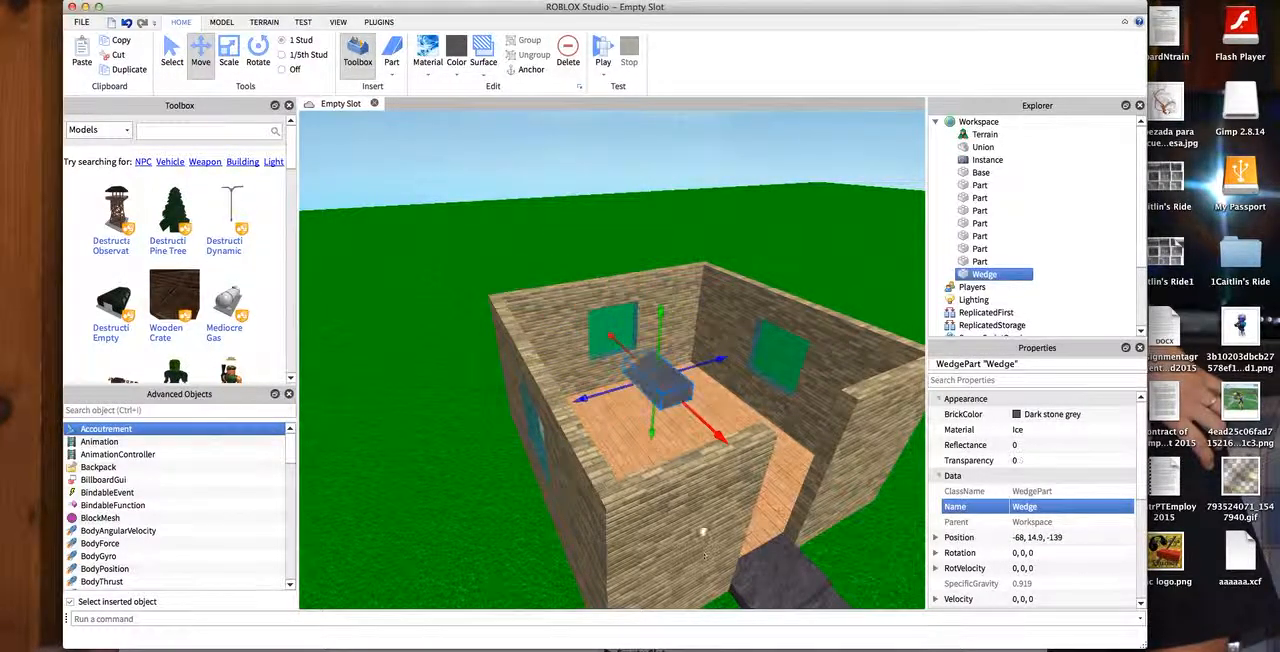
scroll(704, 414, up, 3)
drag(610, 440, 576, 487)
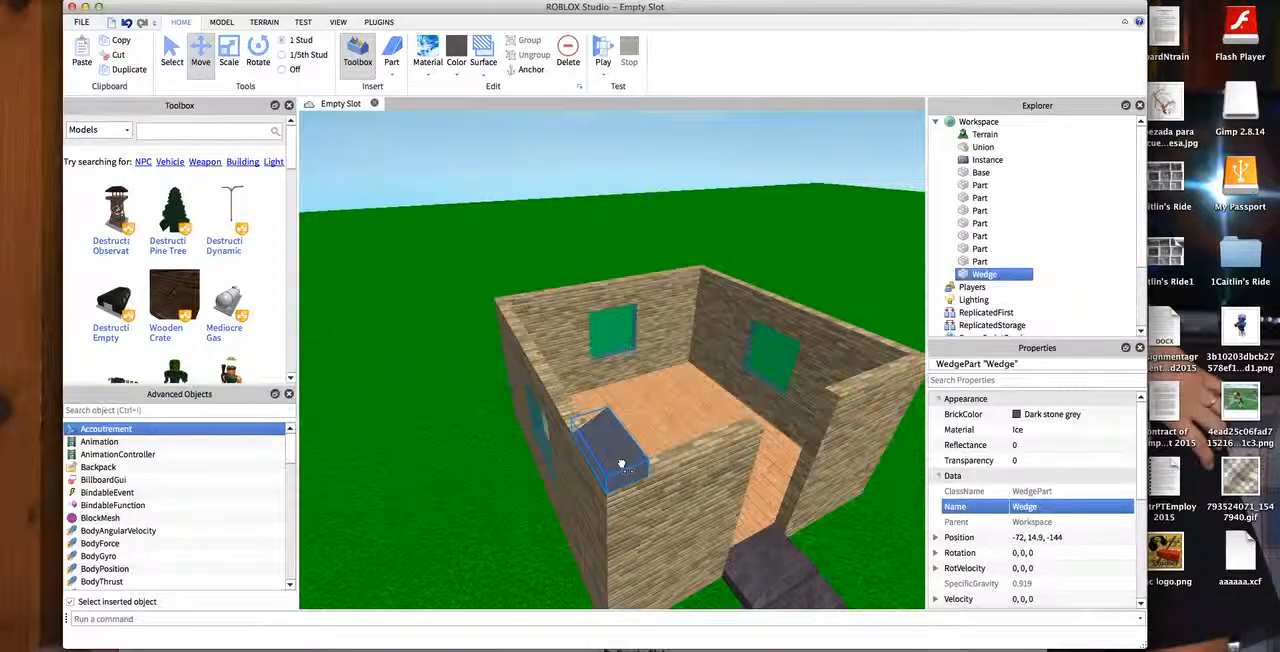
- Scale the wedge along the front wall to just past the doorway's near edge, centred at about -72, 14.9, -139
scroll(661, 441, down, 5)
click(477, 206)
right_drag(477, 206, 307, 112)
scroll(306, 200, up, 6)
scroll(307, 114, down, 3)
drag(475, 164, 822, 606)
scroll(640, 294, up, 3)
click(577, 275)
click(550, 297)
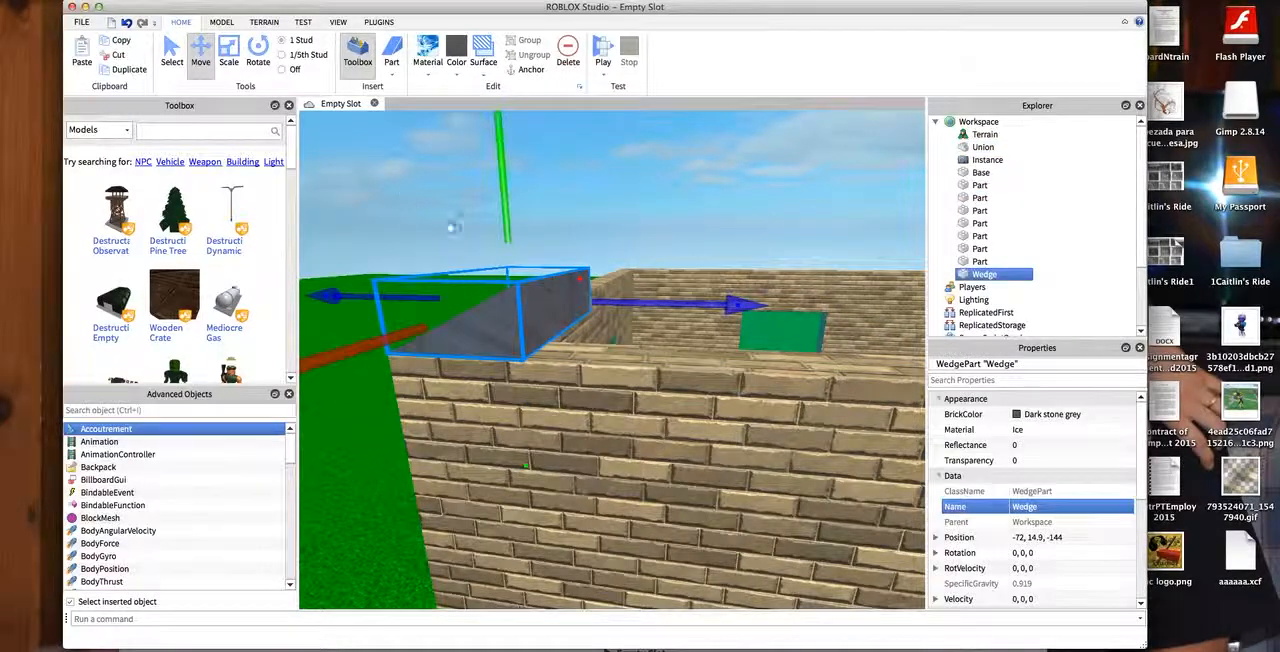
scroll(491, 251, down, 4)
click(231, 53)
scroll(768, 356, down, 4)
drag(648, 338, 744, 371)
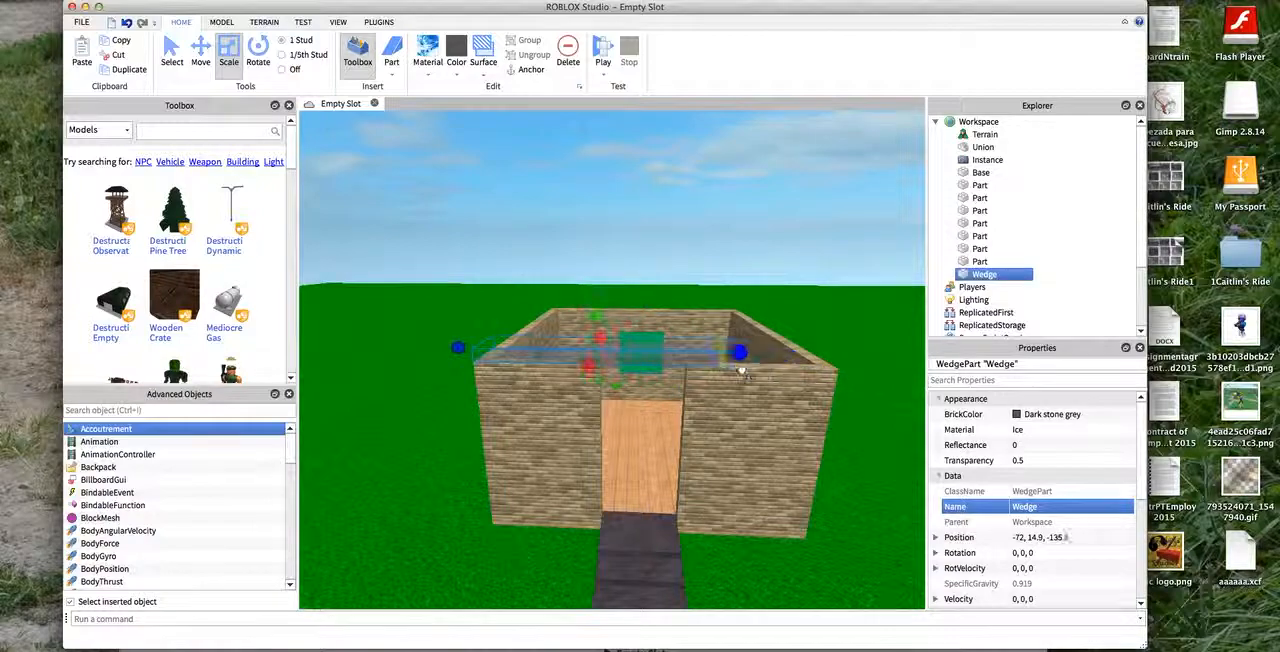
- Duplicate the wedge, rotate the copy to 180, 0, 180, and place it mirrored on the front wall at about -72, 14.9, -126
click(726, 263)
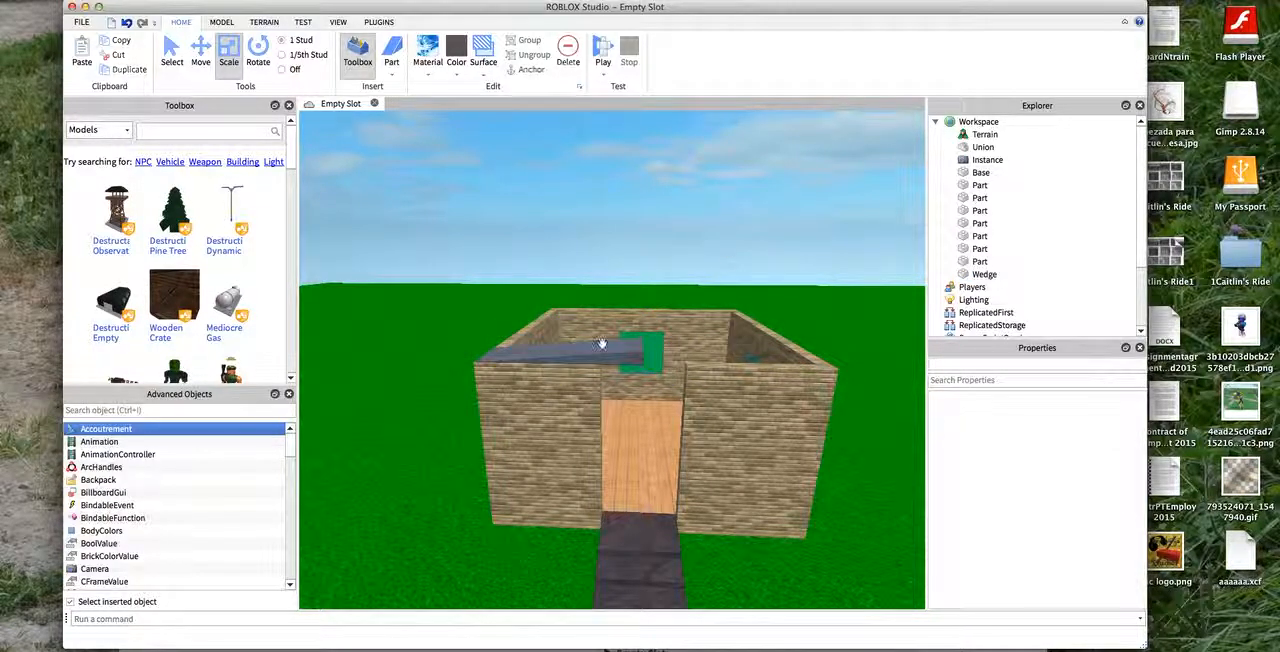
click(594, 348)
key(ctrl+d)
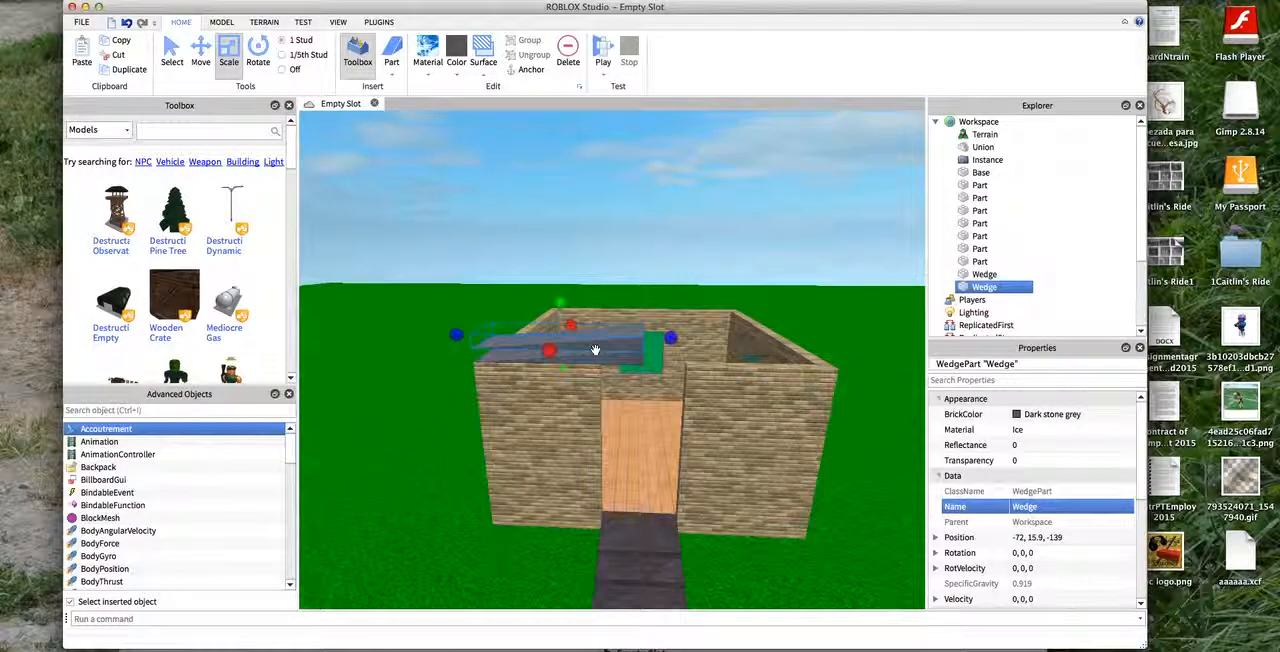
key(r)
drag(818, 341, 592, 343)
key(d)
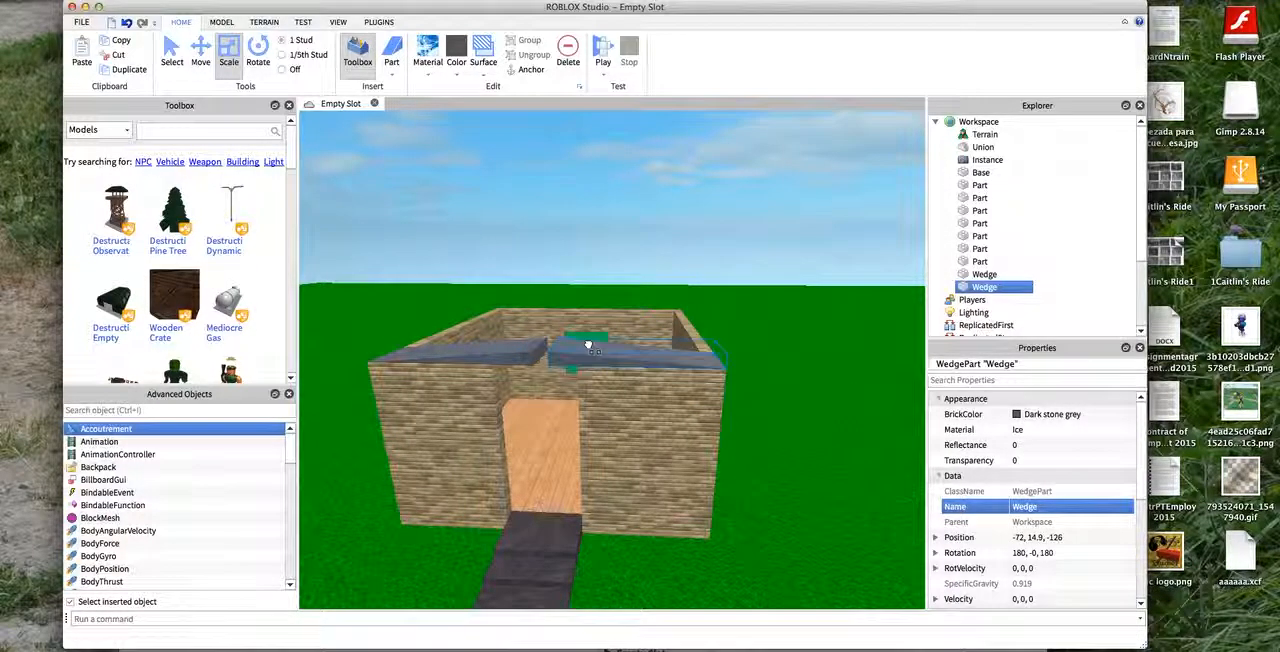
- Examine the two mirrored wedges and the gap between them above the doorway
click(736, 235)
key(d)
key(w)
drag(720, 264, 884, 608)
key(s)
key(a)
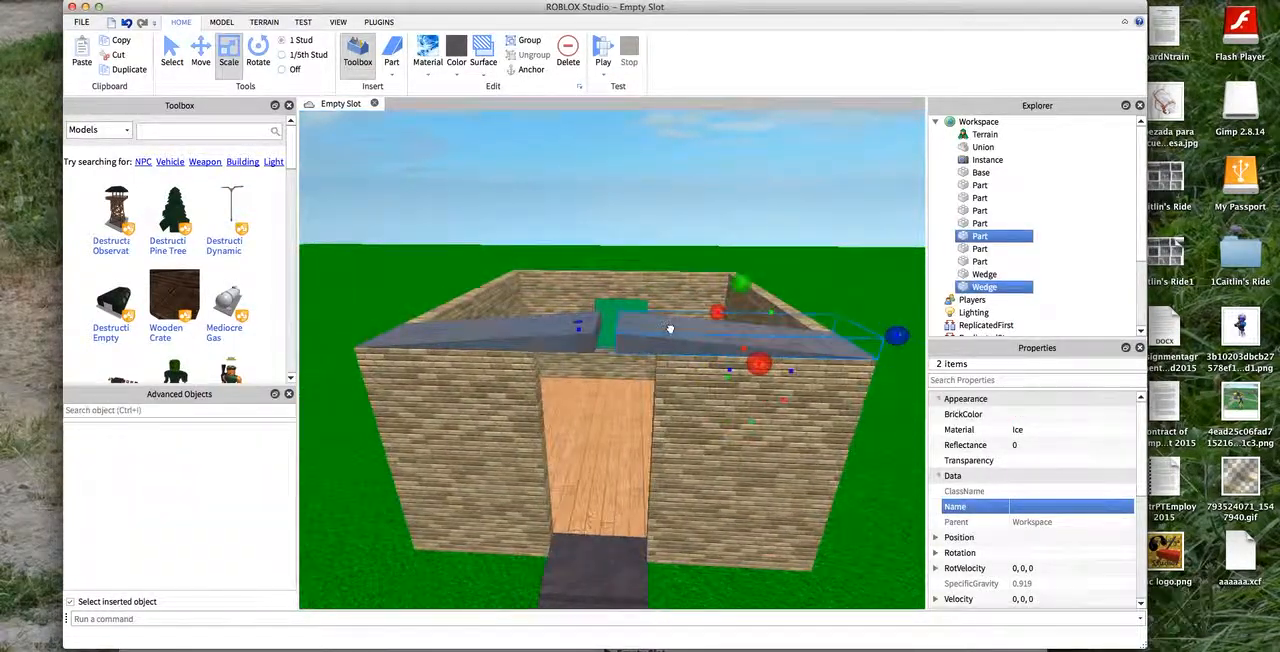
key(w)
key(w)
click(582, 214)
key(d)
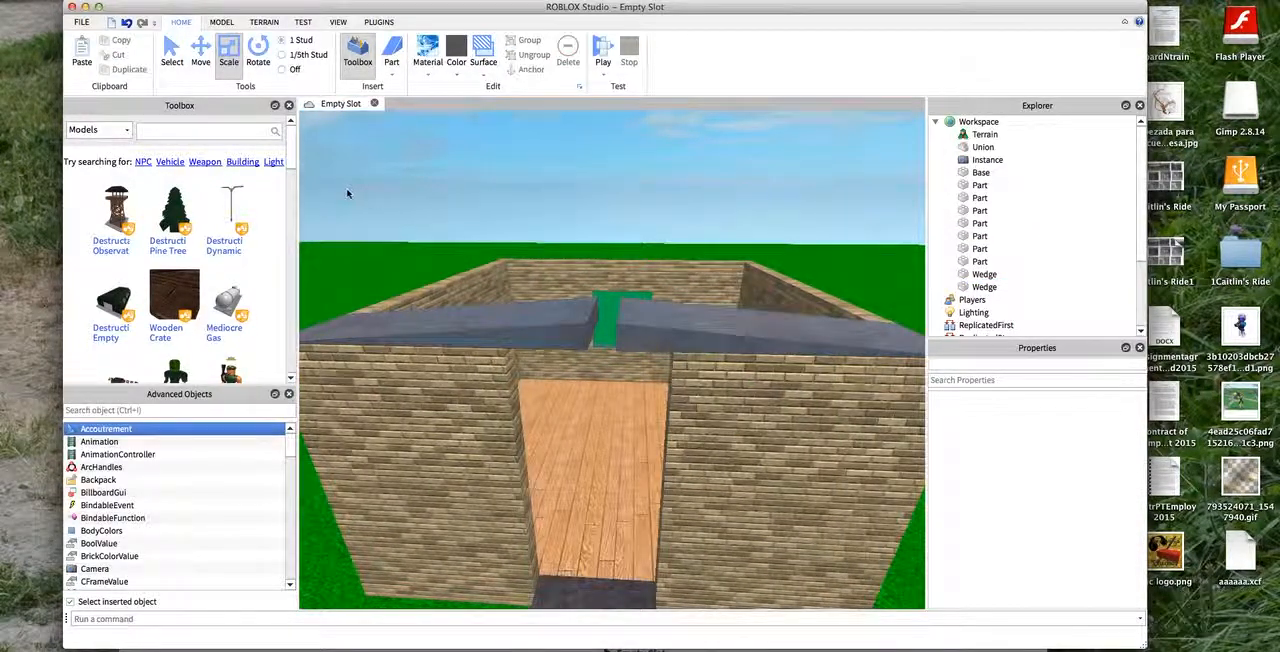
- Lengthen both roof wedges from the front wall to the back wall, centring them at about -61.5 along the house
key(s)
right_drag(347, 194, 277, 157)
key(w)
key(d)
key(s)
key(d)
key(w)
click(568, 346)
key(w)
click(499, 371)
click(521, 352)
key(s)
drag(505, 369, 505, 508)
key(a)
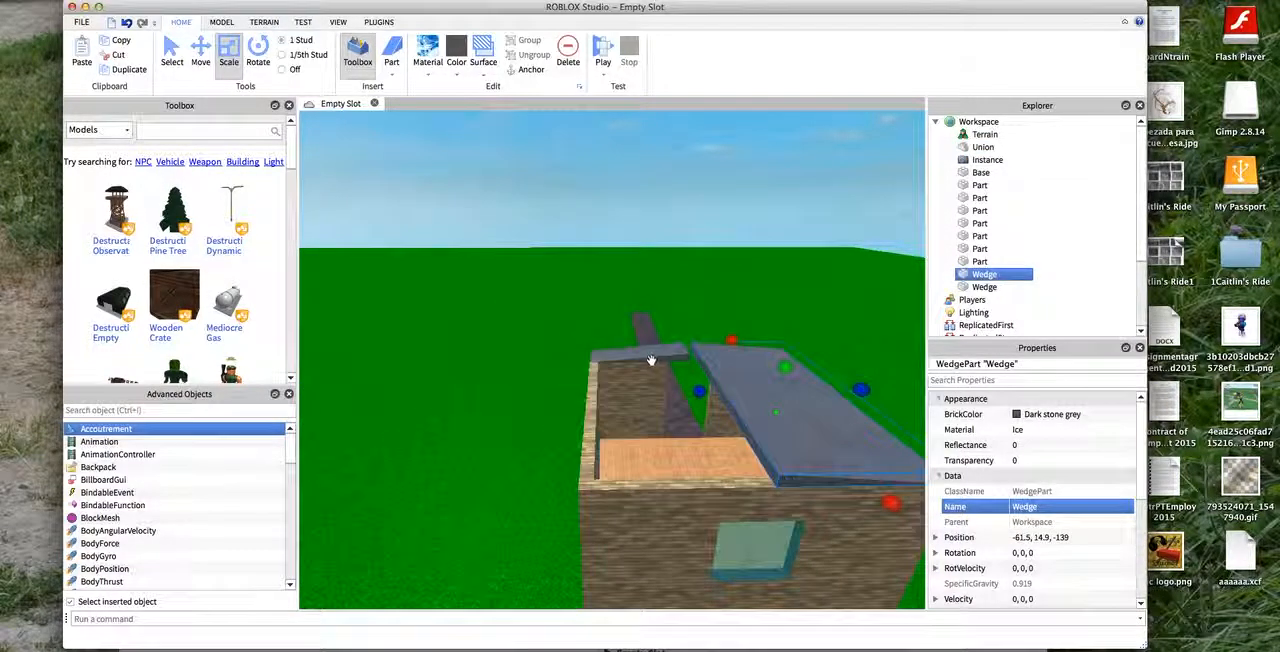
click(652, 357)
drag(649, 396, 667, 505)
- Widen the second roof wedge so it overhangs its side wall, centred at about -61.5, 14.9, -125
click(869, 232)
key(a)
key(a)
right_drag(869, 232, 418, 232)
key(w)
key(s)
click(383, 122)
key(w)
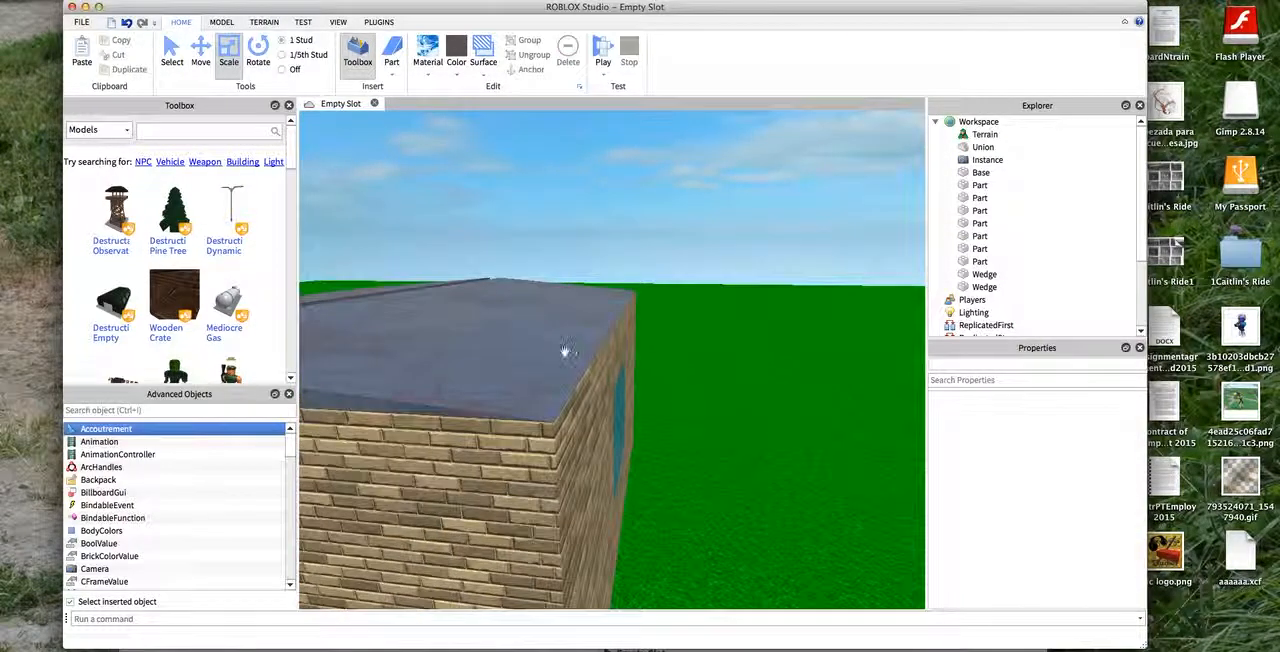
click(557, 348)
drag(661, 303, 700, 305)
key(s)
key(w)
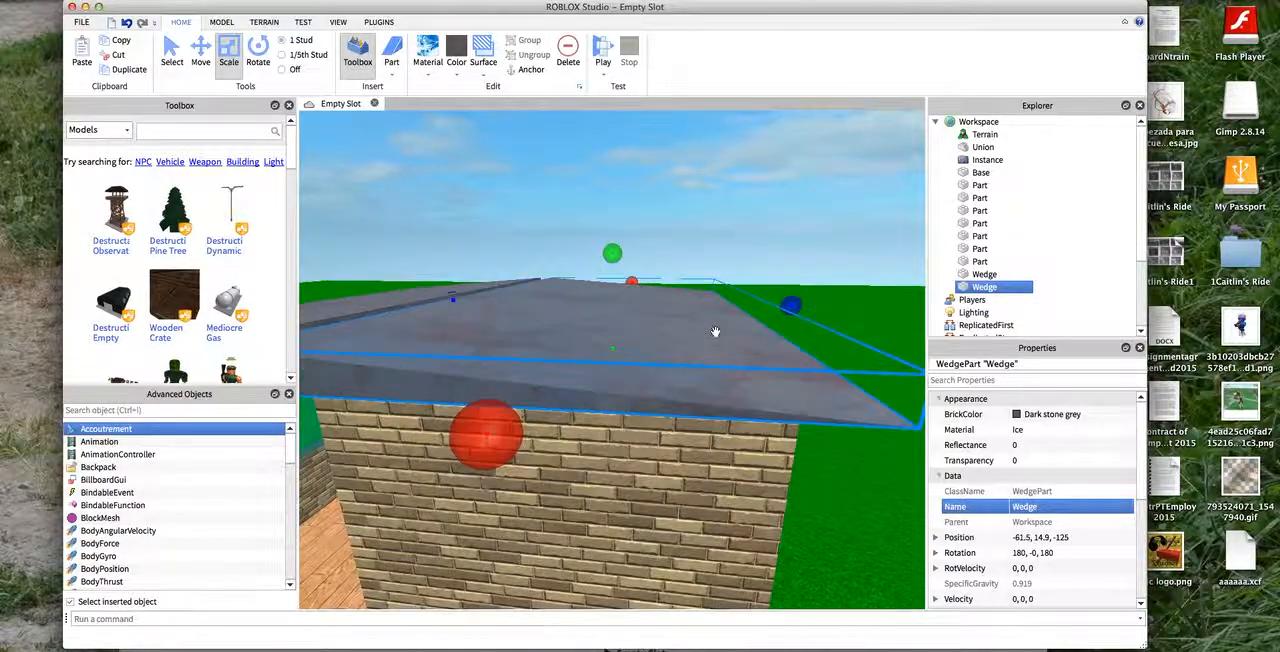
key(d)
key(a)
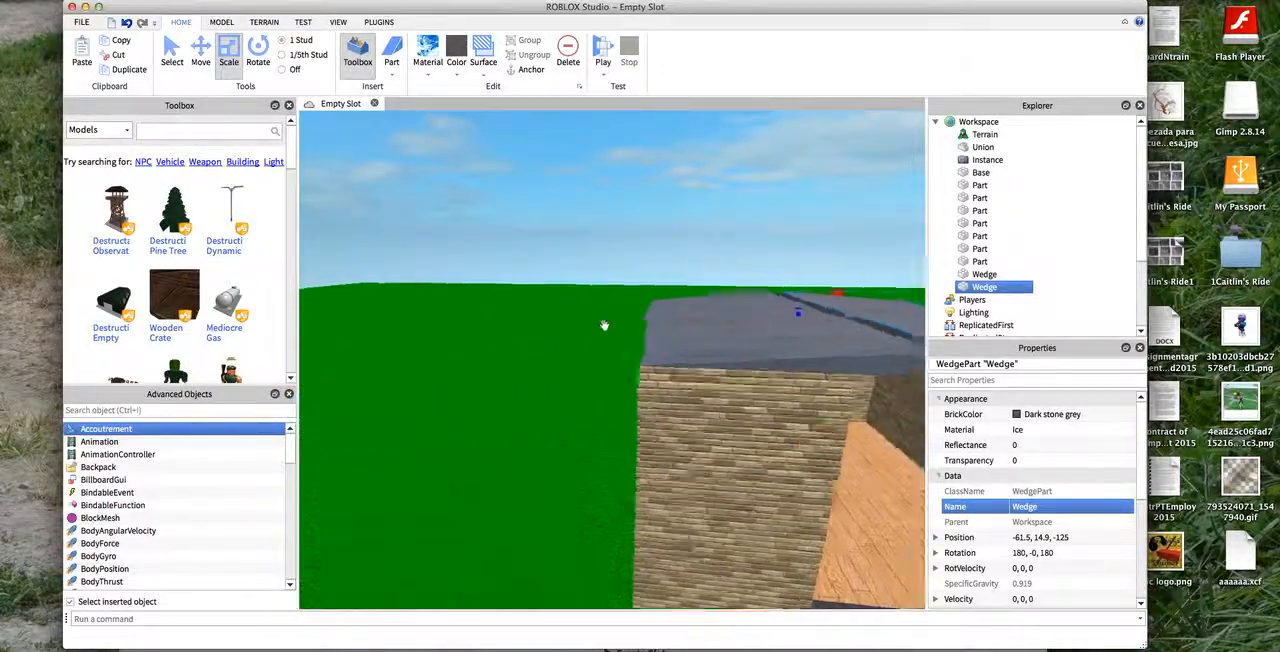
- Widen the first roof wedge to overhang the opposite side wall, centred at about -61.5, 14.9, -140
key(w)
click(723, 333)
key(s)
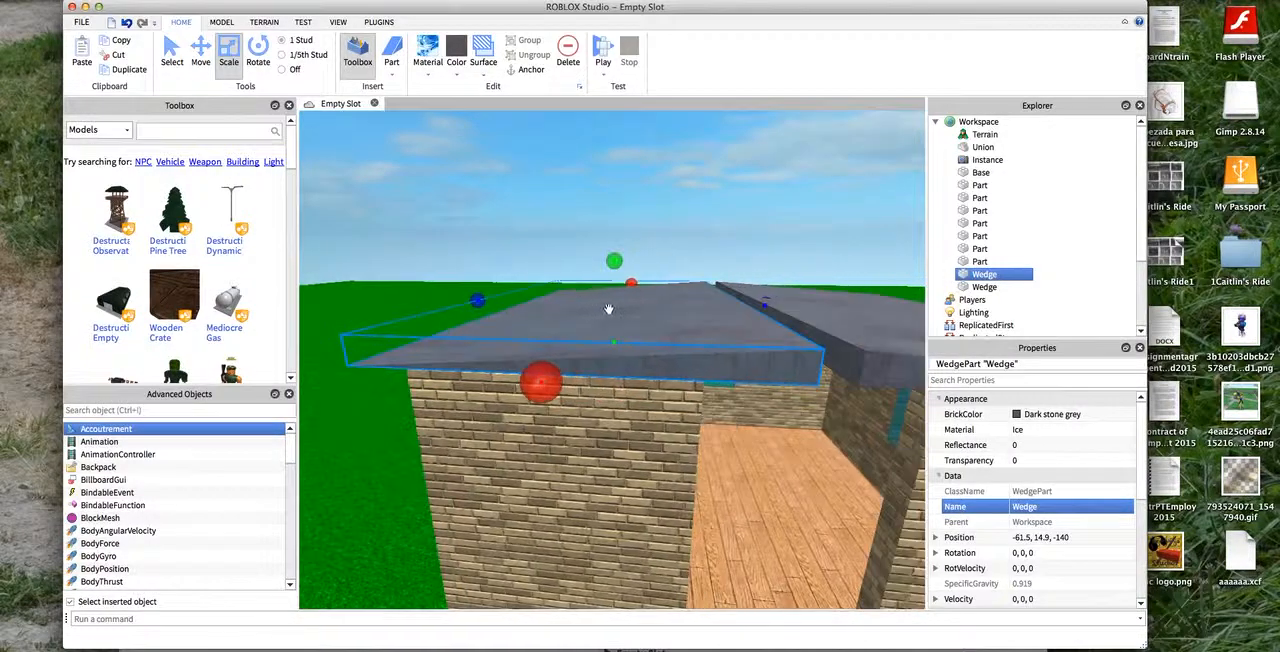
- Increase the height of both roof wedges equally to form a steep gable, centred at a height of about 19.9
click(685, 354)
key(d)
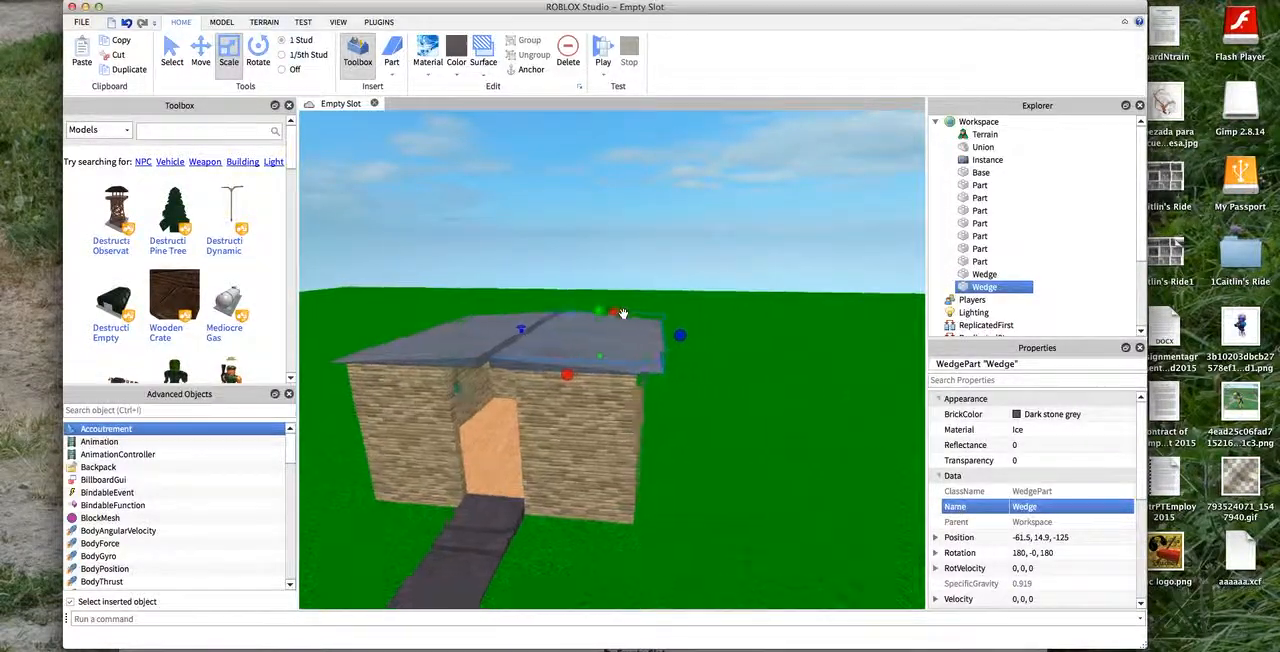
key(w)
drag(535, 296, 543, 187)
click(641, 213)
key(a)
click(584, 346)
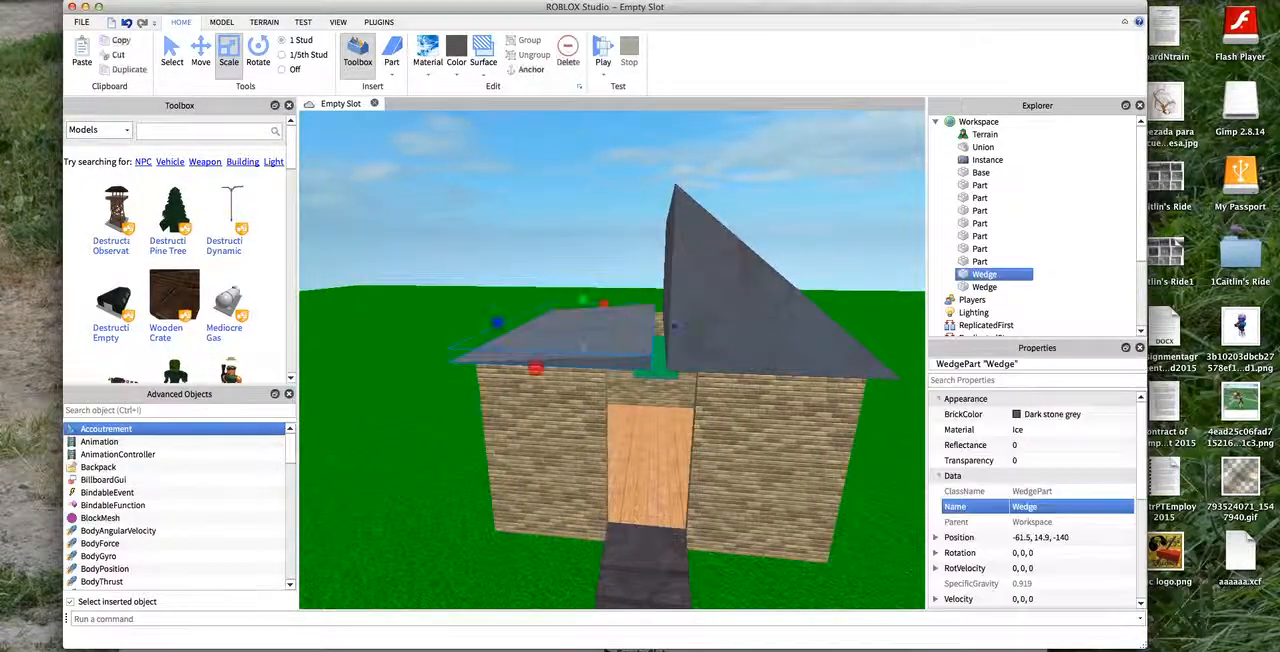
drag(584, 298, 578, 186)
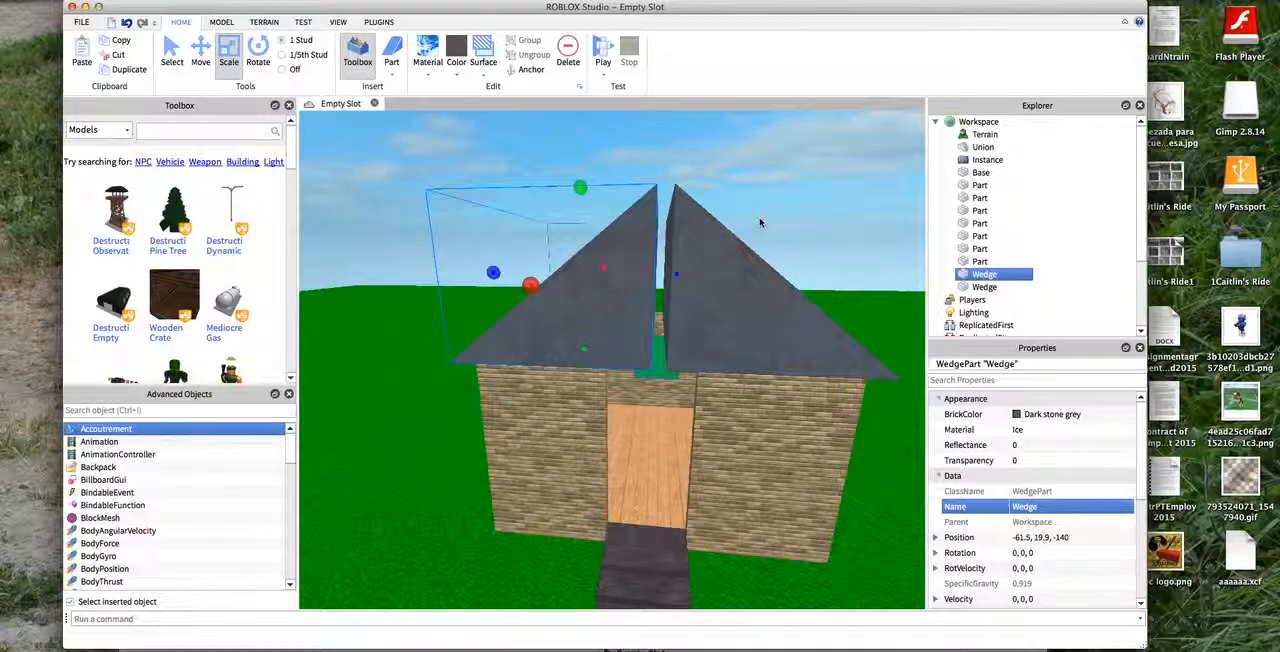
- Insert a block part, shorten it, and place it at the front of the roof gap at about -74.5, 23.9, -132.5
click(839, 258)
key(w)
drag(766, 220, 922, 274)
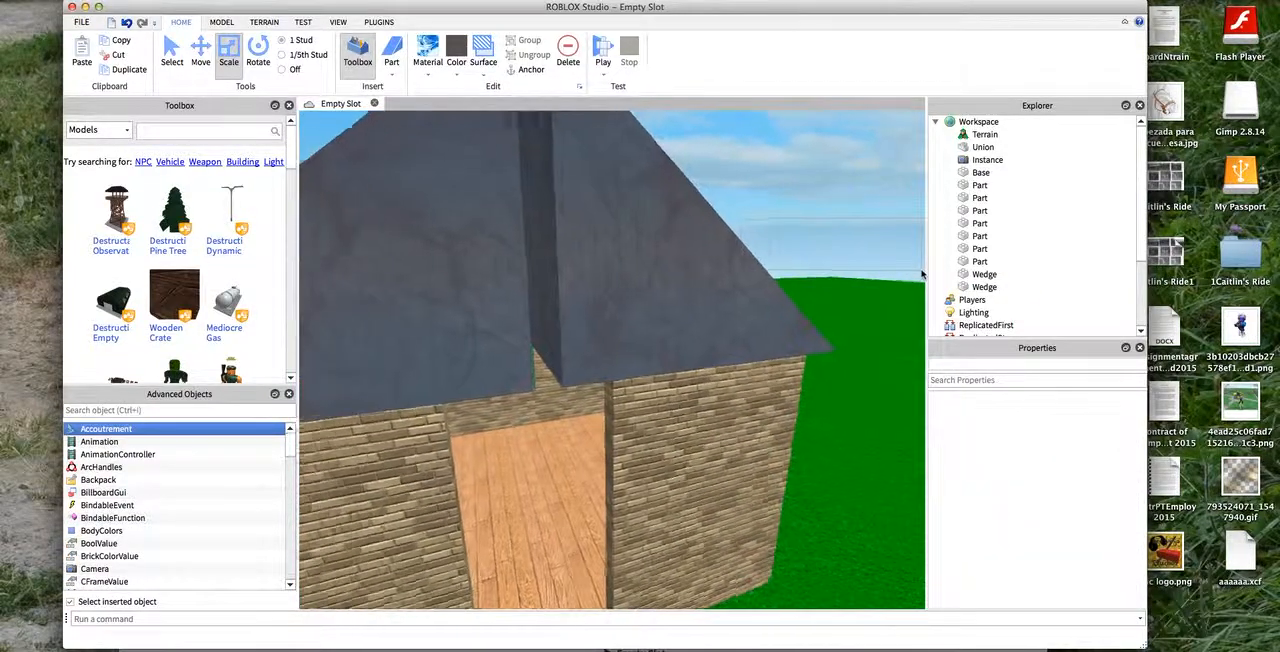
click(399, 65)
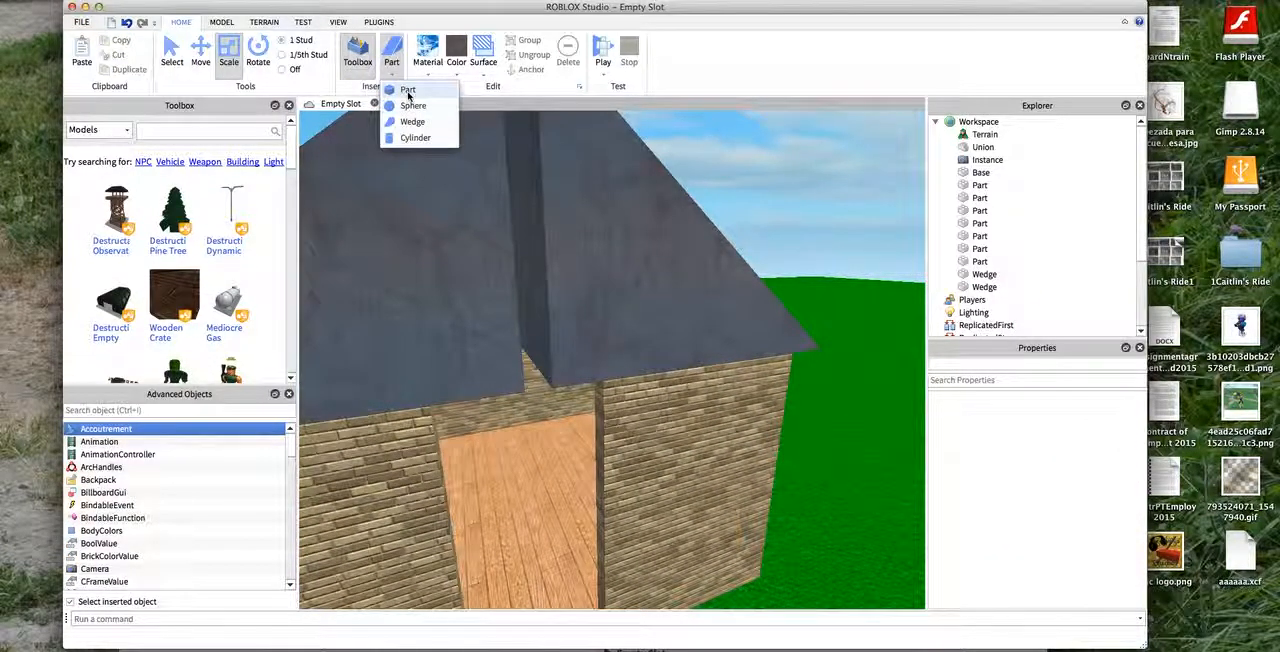
click(415, 96)
click(538, 292)
click(552, 322)
drag(536, 300, 600, 452)
scroll(476, 405, down, 5)
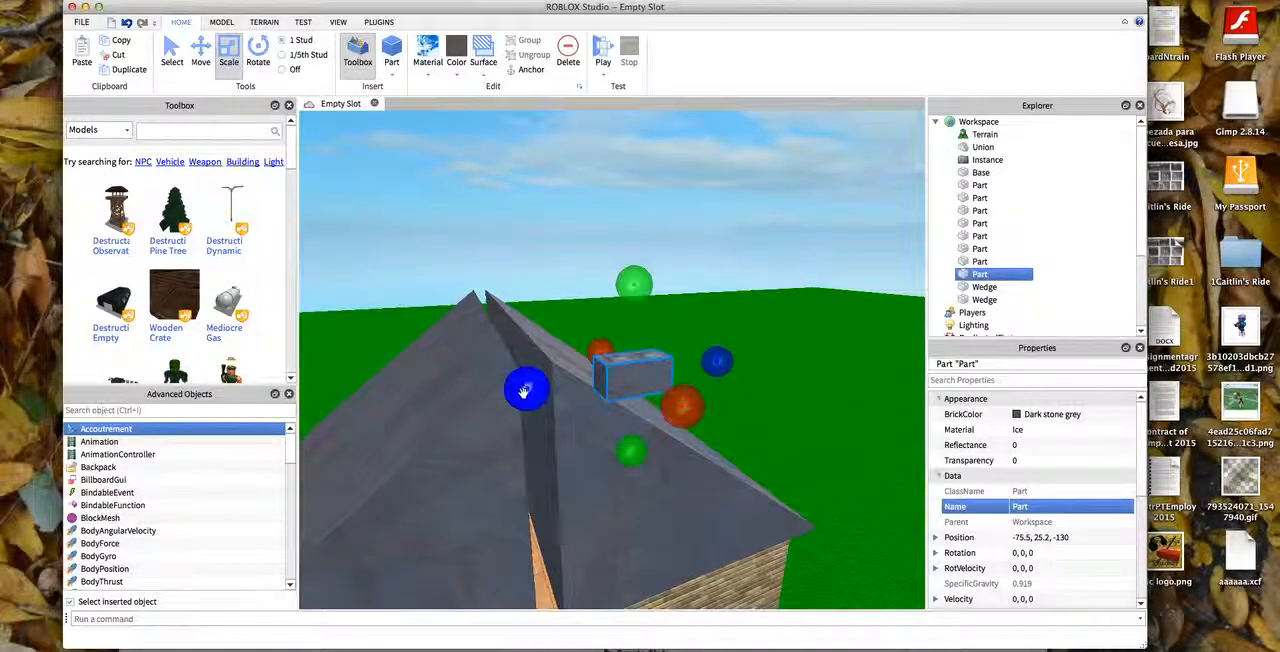
drag(633, 375, 537, 442)
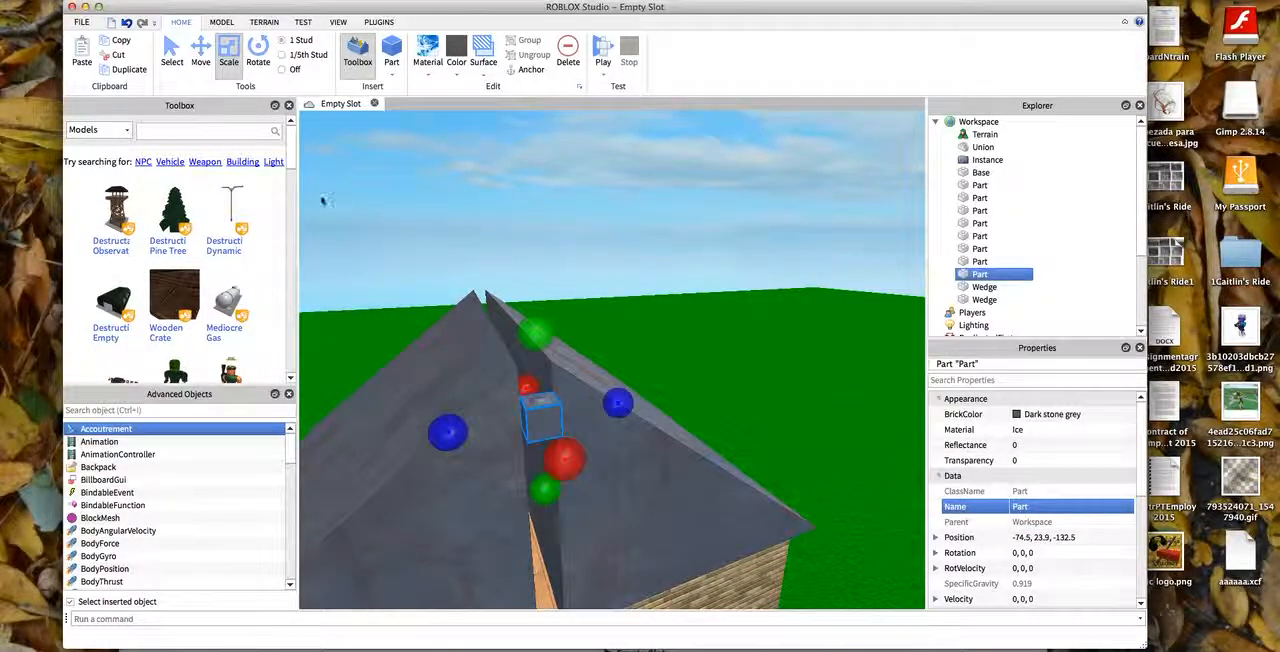
- Move the block into line with the wedge fronts at about -73.5, 23.9, -132.5 and scale it to fit the ridge gap
click(210, 64)
drag(568, 468, 561, 454)
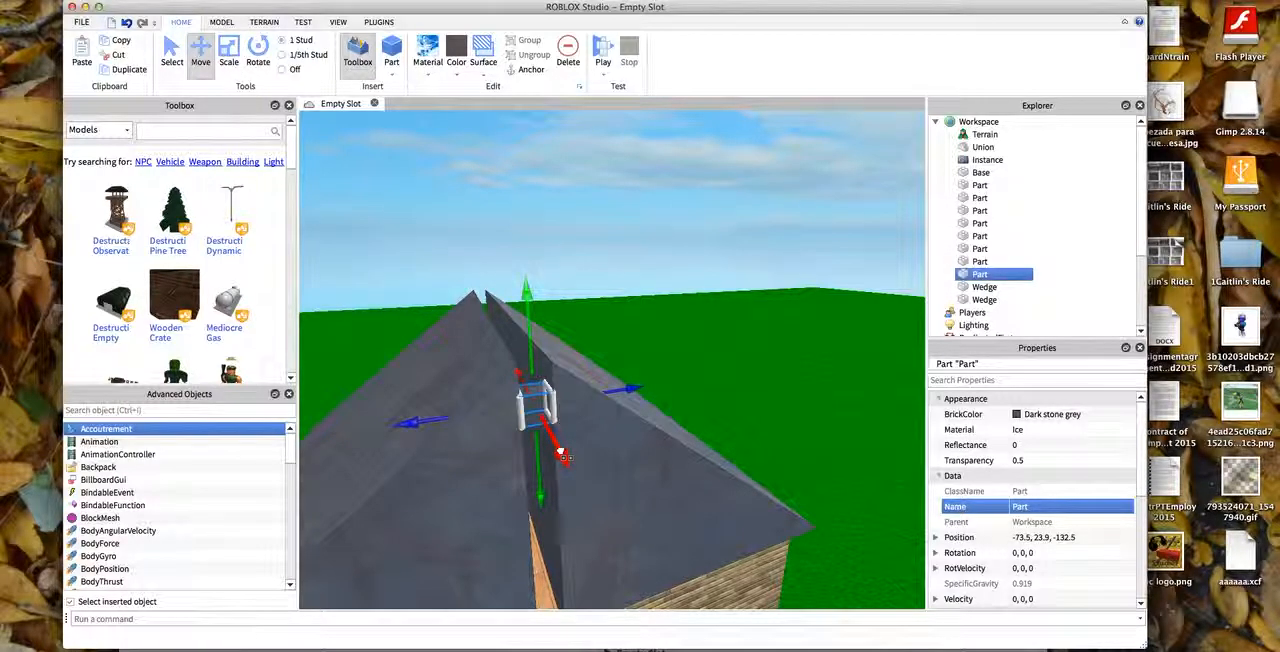
click(229, 60)
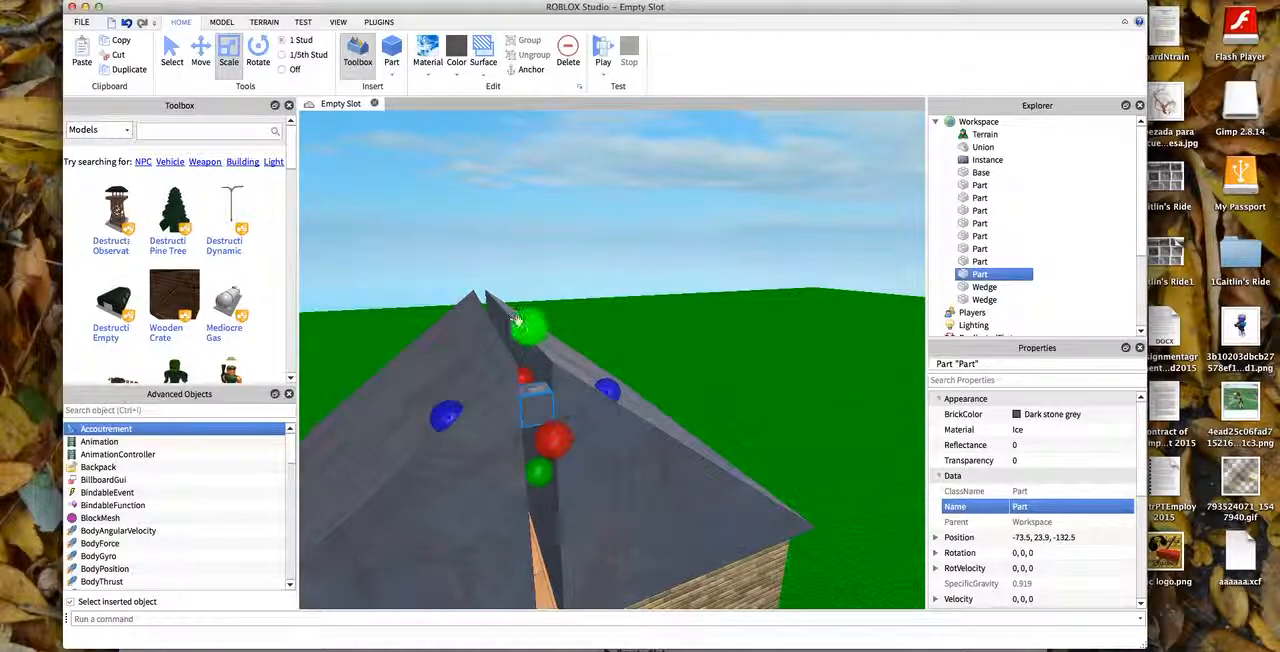
drag(516, 320, 519, 305)
scroll(715, 244, down, 3)
drag(580, 433, 597, 515)
- Undo the accidental move of the grass base and extend the ridge block back along the roof gap
drag(936, 288, 922, 395)
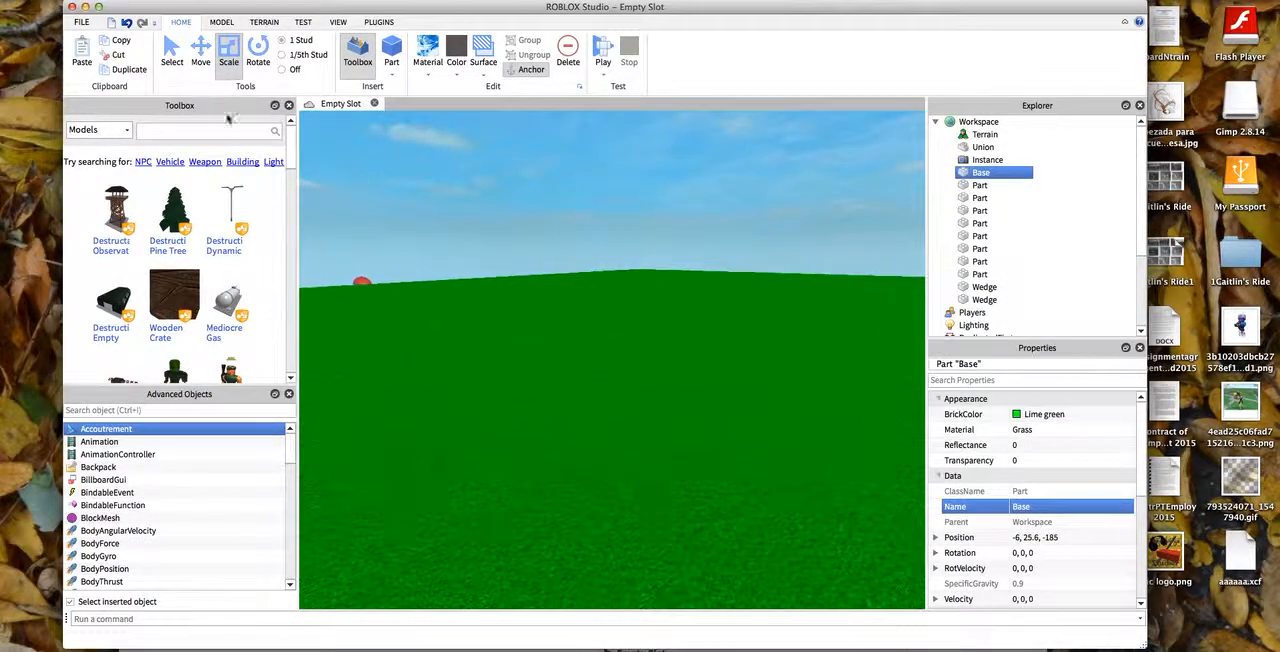
click(127, 22)
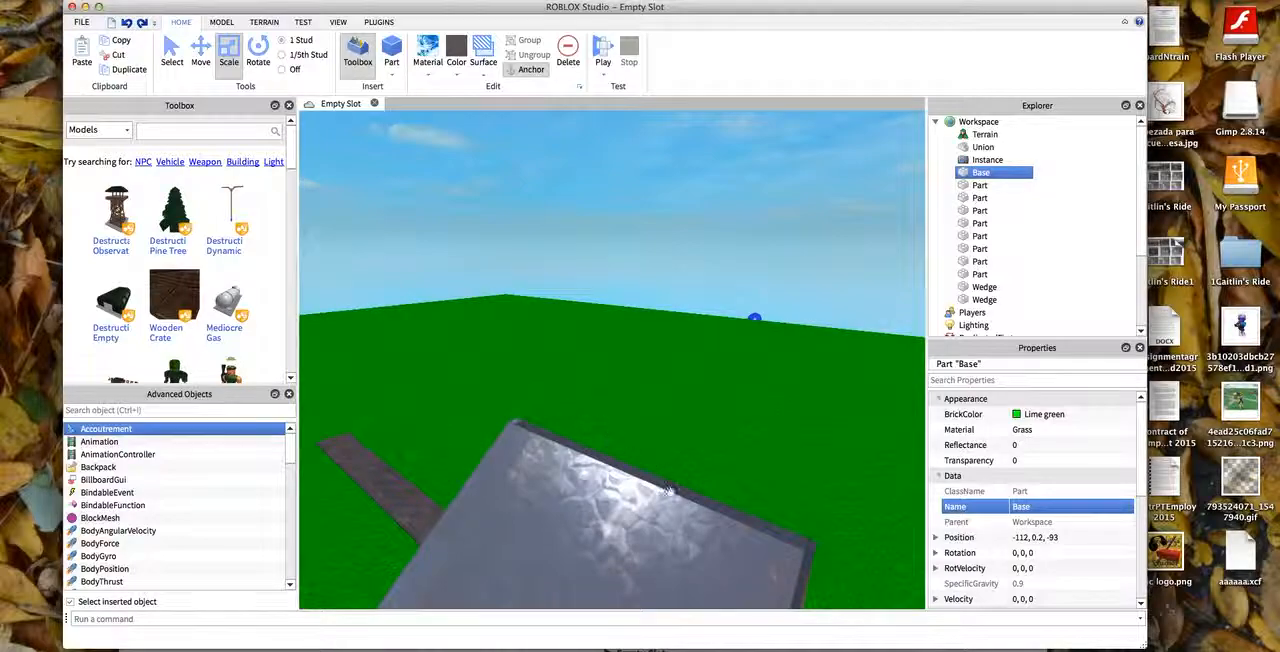
click(525, 437)
drag(538, 487, 603, 511)
drag(750, 301, 304, 320)
key(d)
key(s)
- Examine the finished gable roof and ridge block from the front, along the ridge and from above
drag(799, 272, 918, 381)
key(w)
right_drag(918, 381, 905, 160)
key(s)
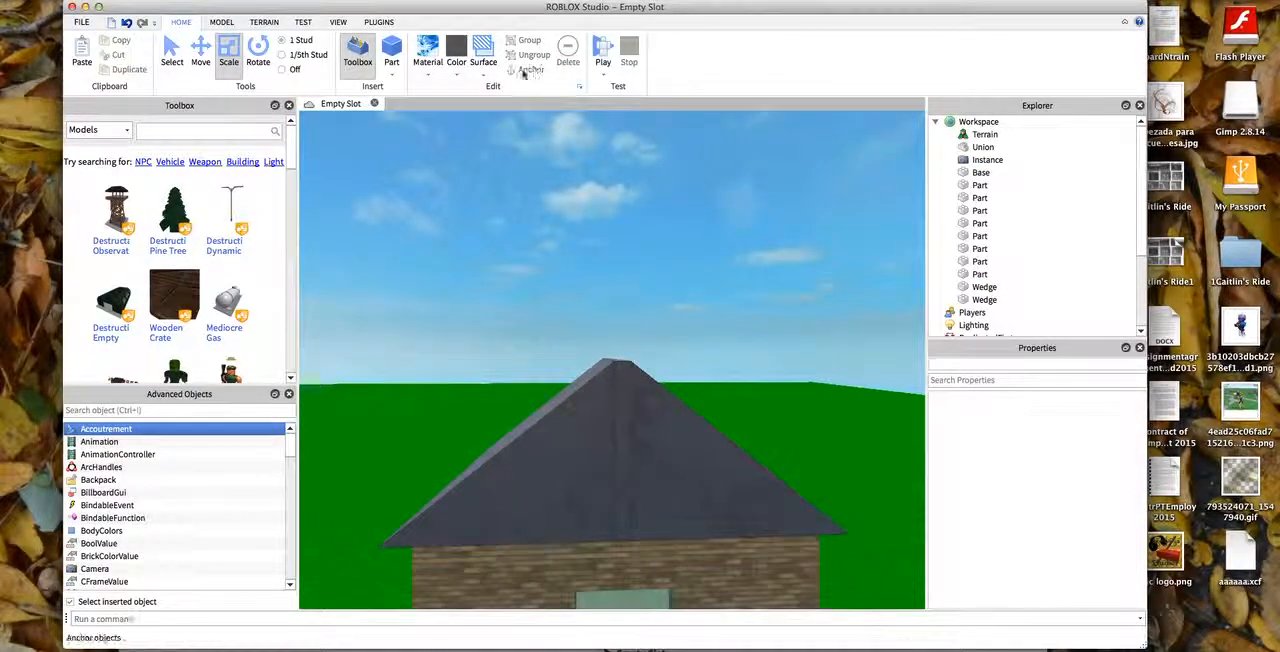
click(485, 76)
click(506, 118)
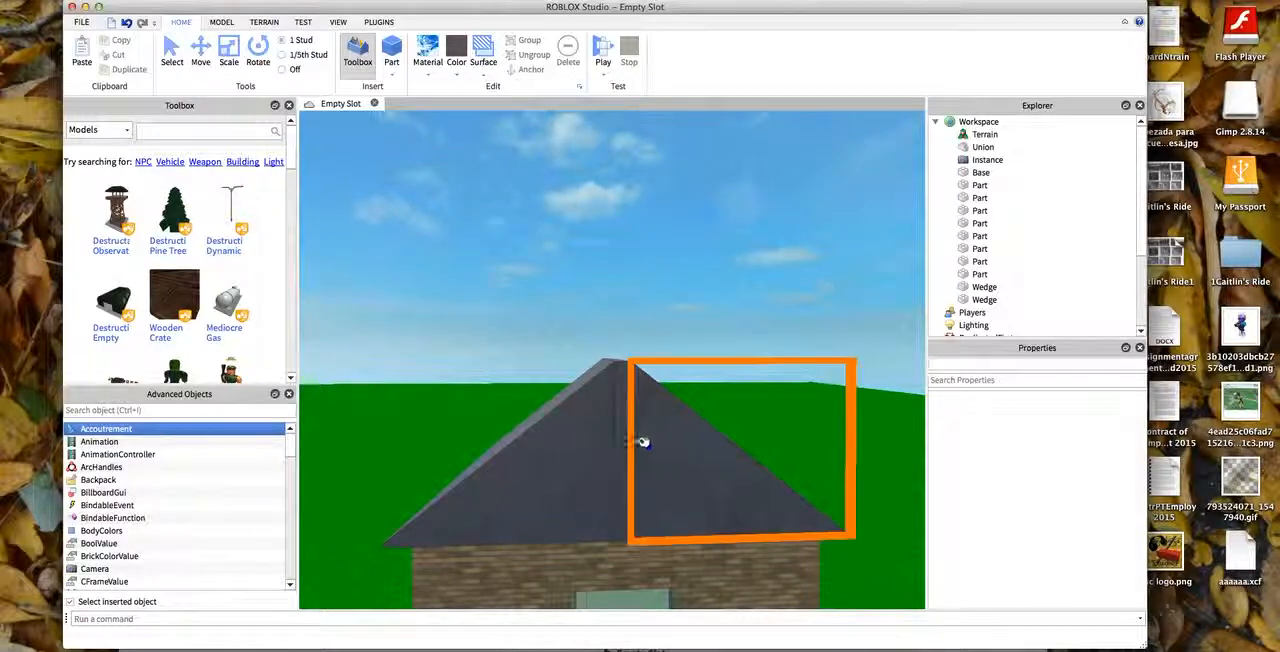
right_drag(847, 241, 926, 262)
key(w)
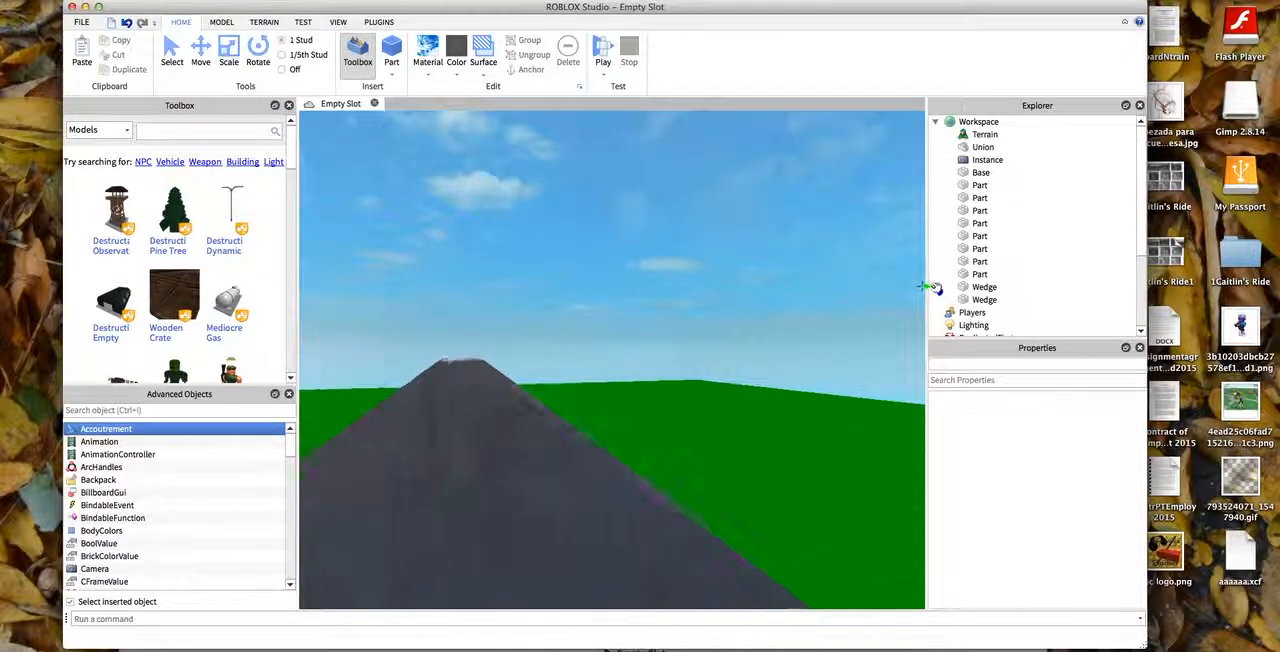
right_drag(933, 604, 933, 571)
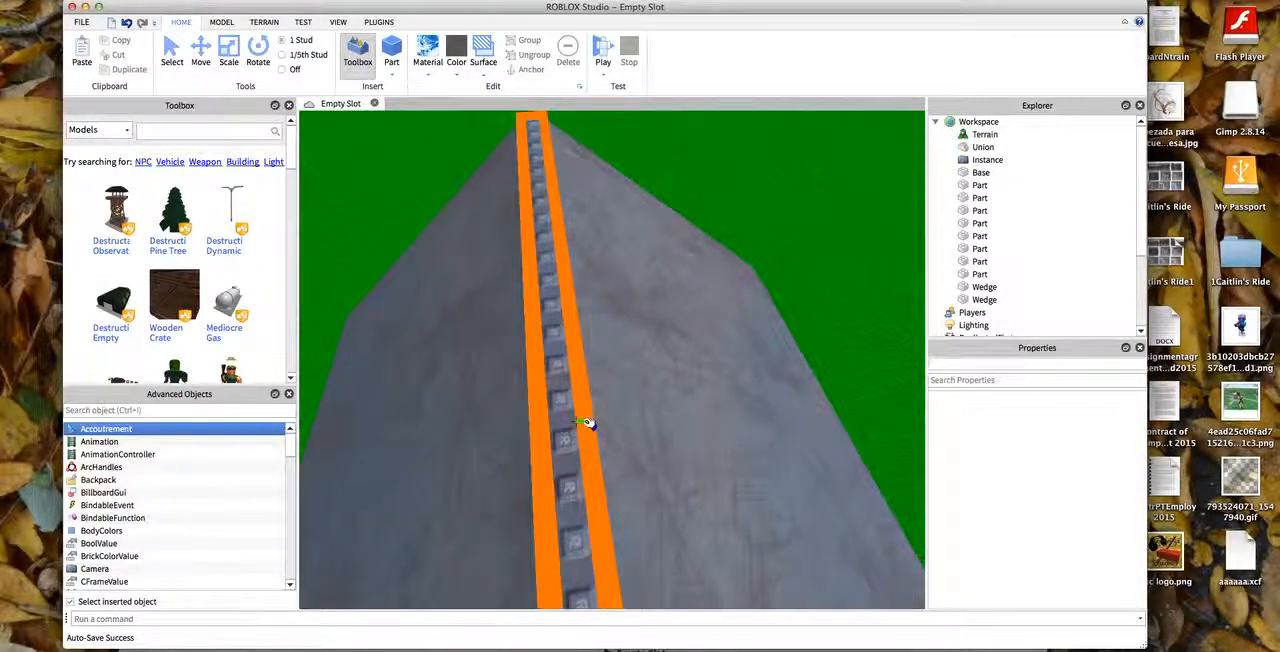
drag(584, 422, 551, 424)
scroll(640, 405, down, 7)
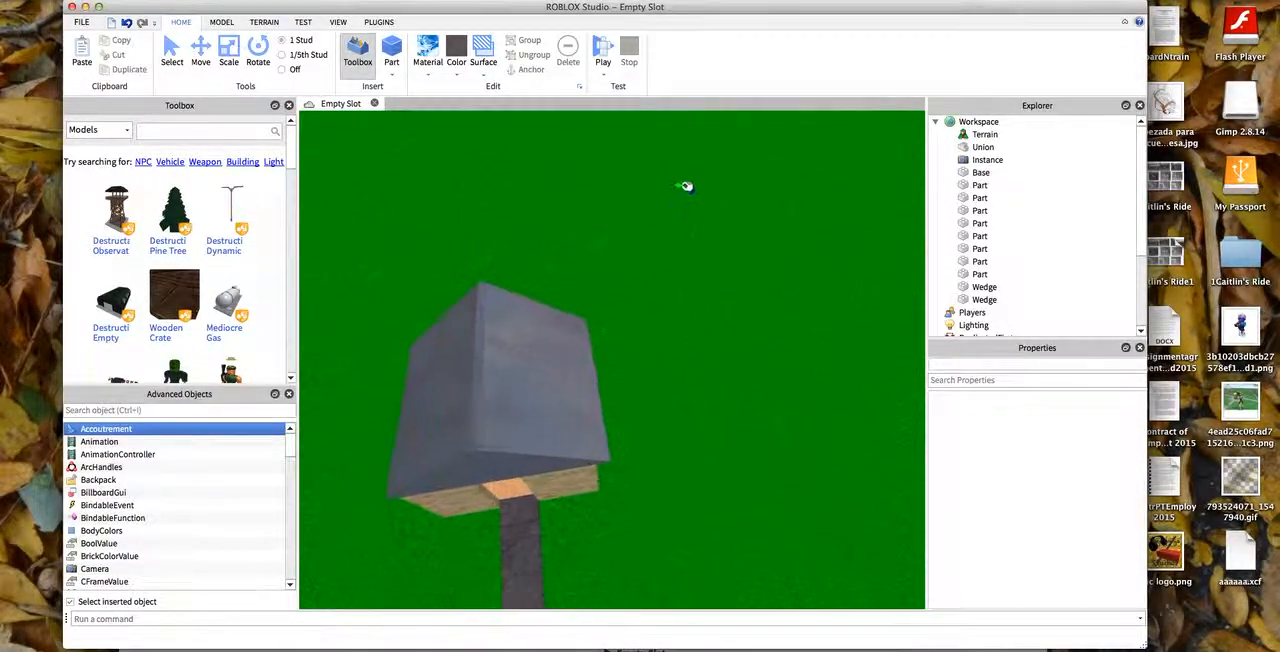
right_drag(594, 128, 706, 606)
scroll(829, 189, up, 5)
right_drag(829, 189, 830, 117)
scroll(517, 431, up, 5)
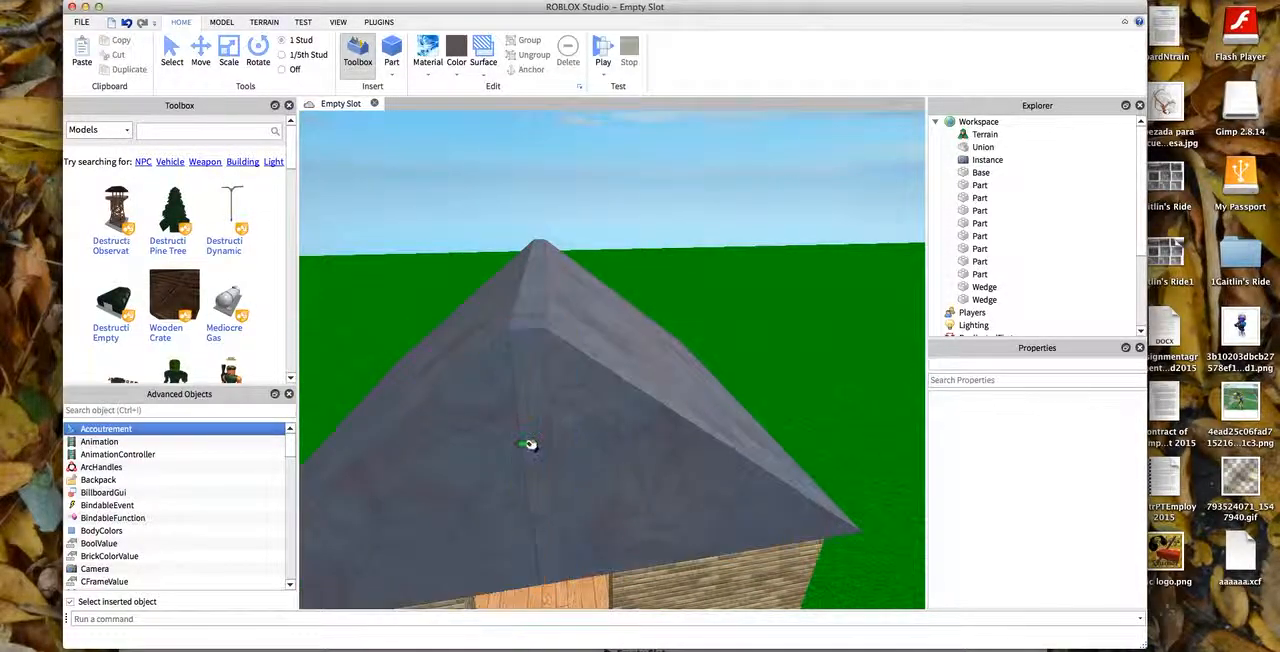
scroll(783, 214, down, 8)
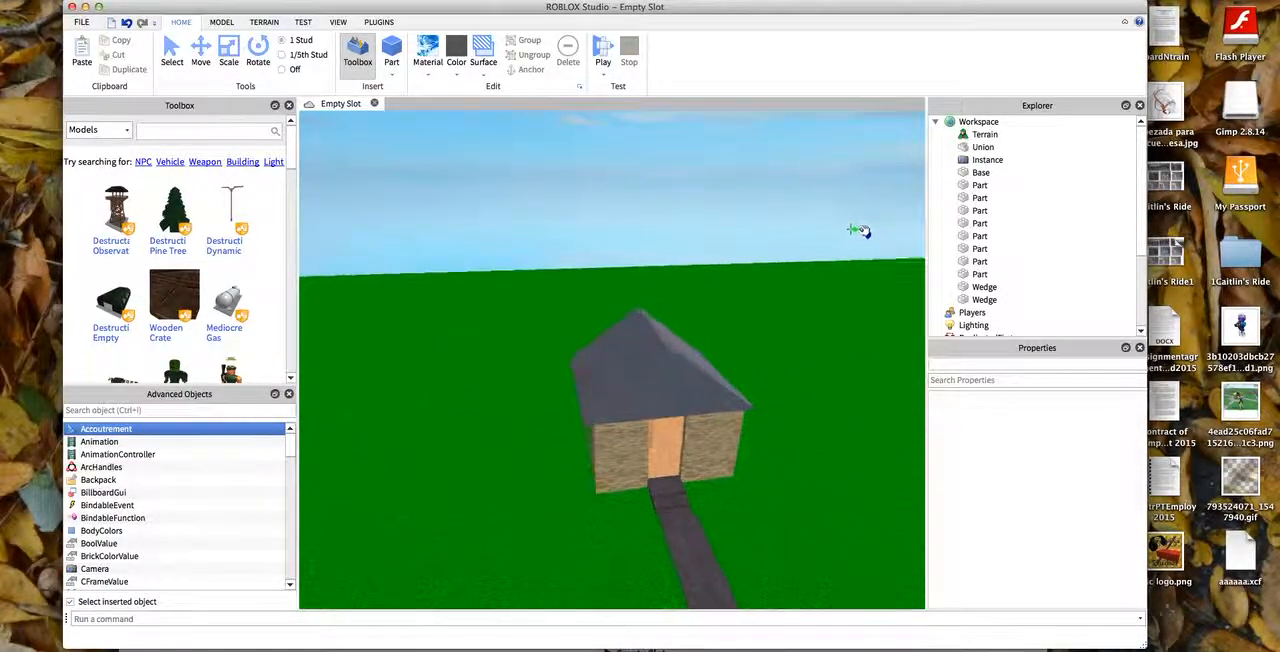
- Insert a block part and place it inside the house under the roof at about -62, 13.9, -130
right_drag(920, 476, 925, 608)
scroll(866, 409, up, 5)
right_drag(866, 409, 868, 116)
scroll(851, 118, up, 5)
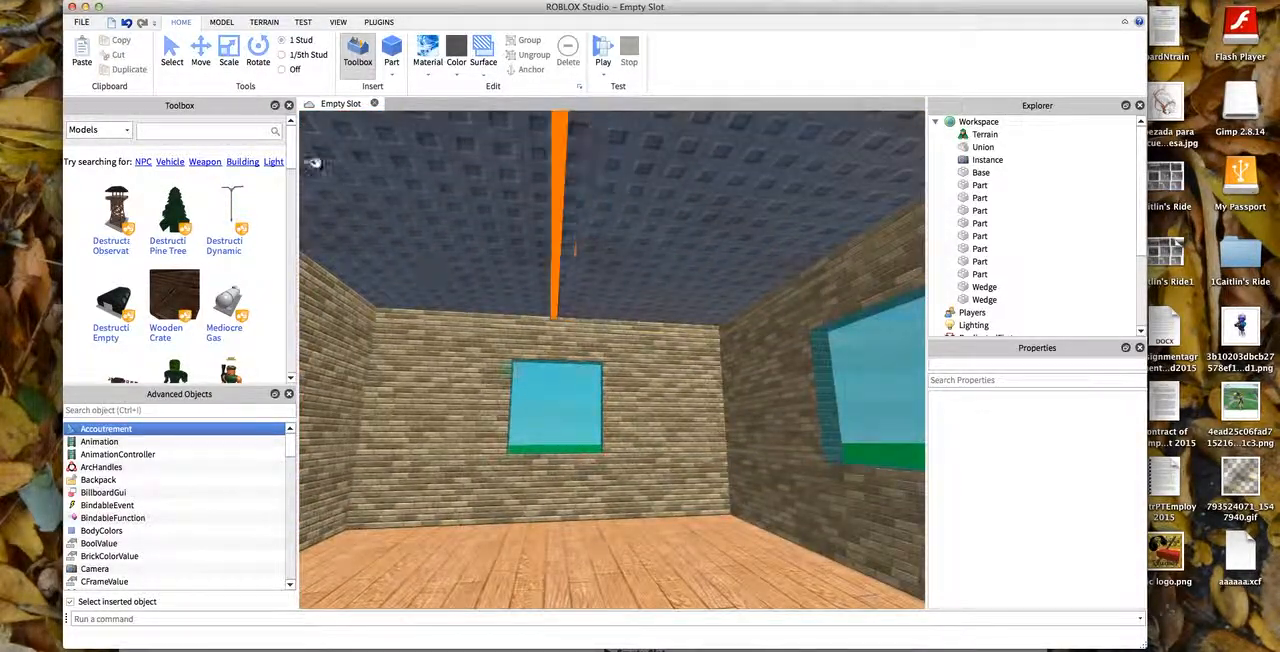
click(393, 60)
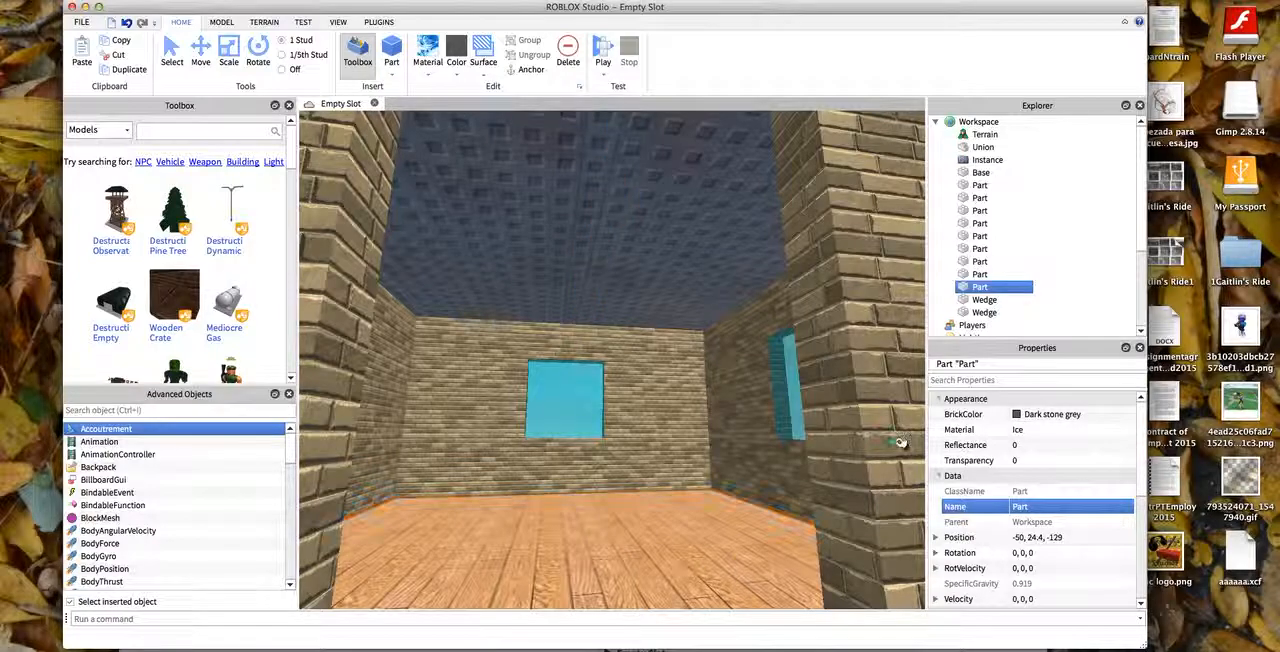
scroll(625, 462, down, 10)
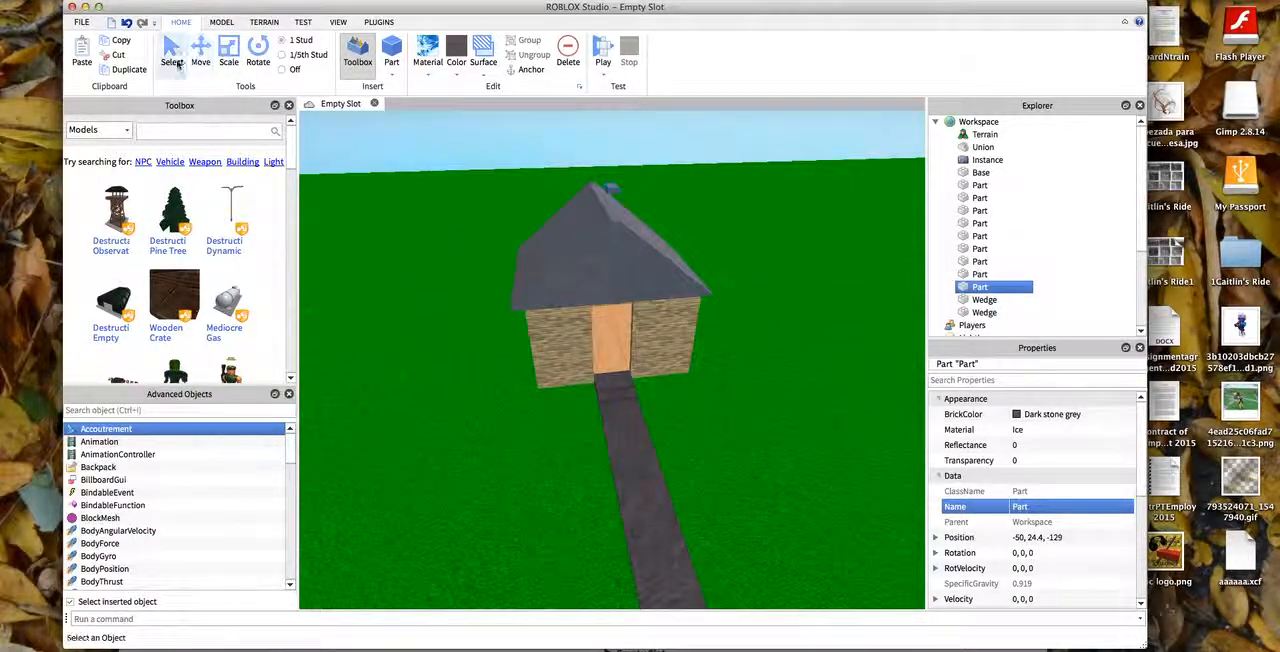
click(200, 52)
click(174, 54)
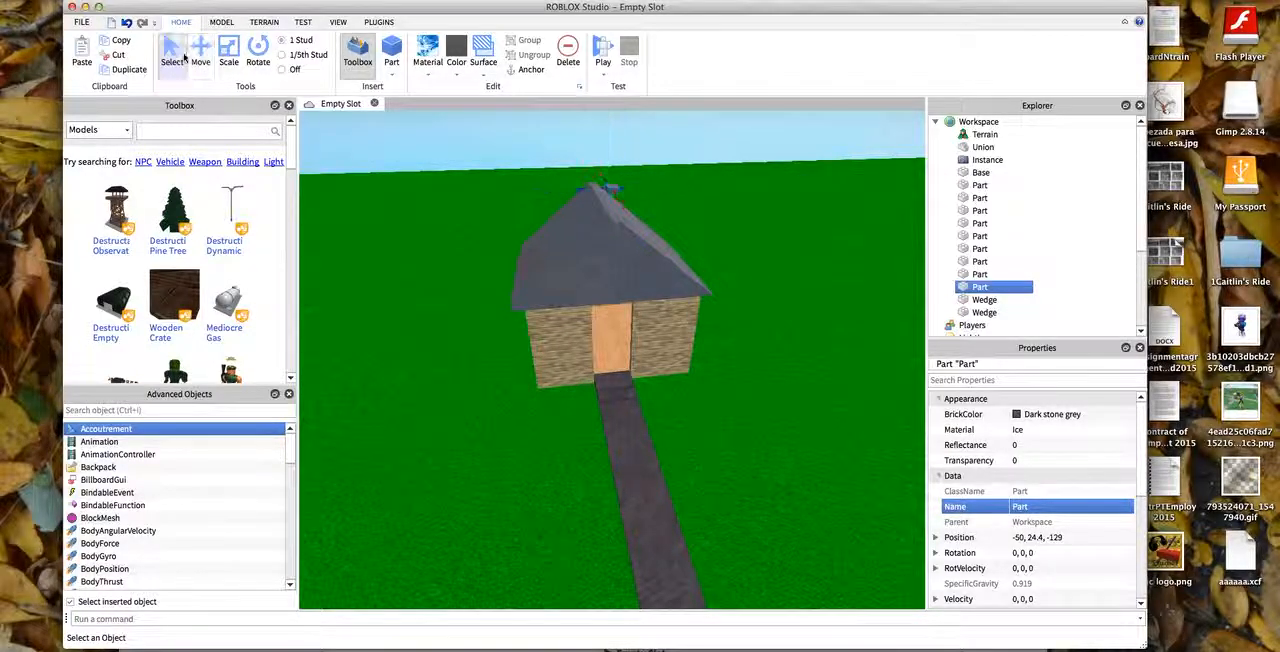
scroll(631, 327, up, 10)
drag(611, 188, 632, 275)
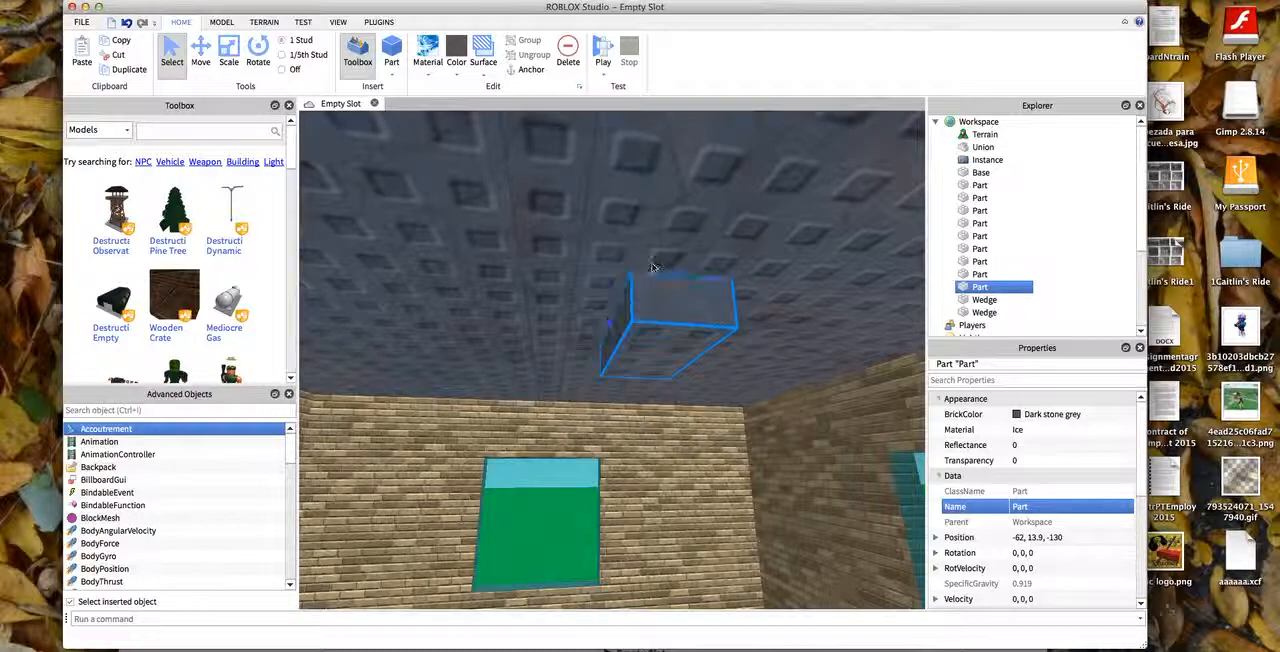
- Raise the block into the underside of the roof, to a height of 14.7, and ready it for scaling
click(200, 52)
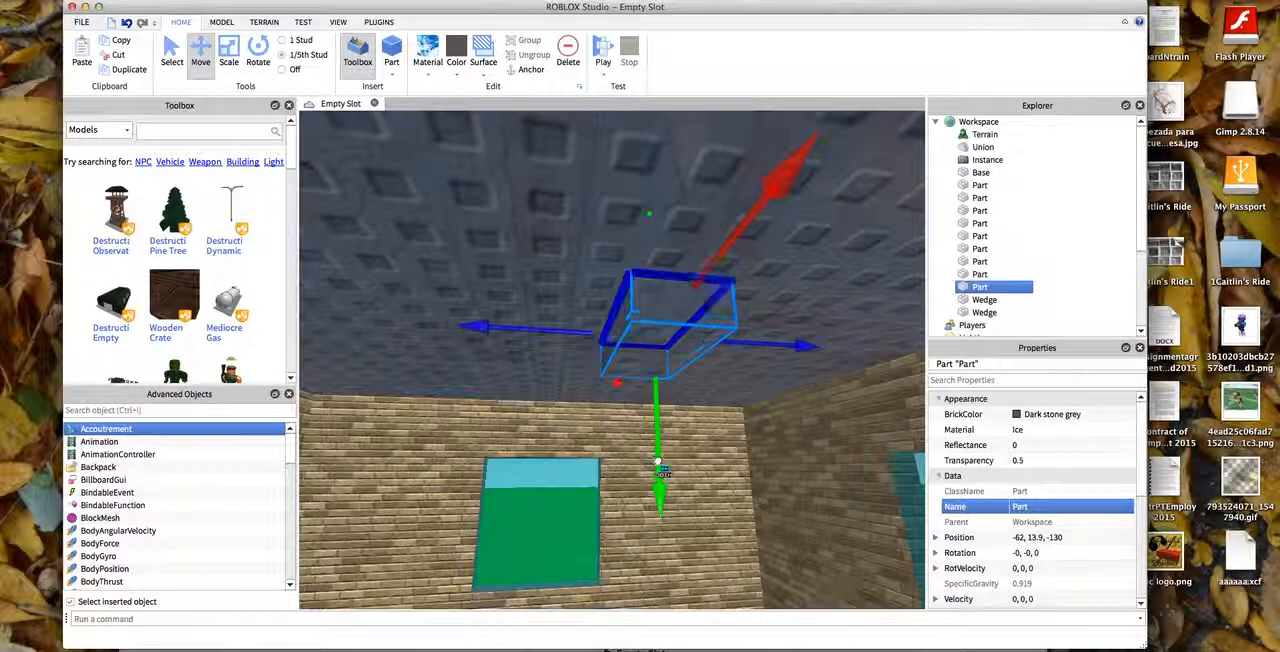
drag(657, 463, 658, 432)
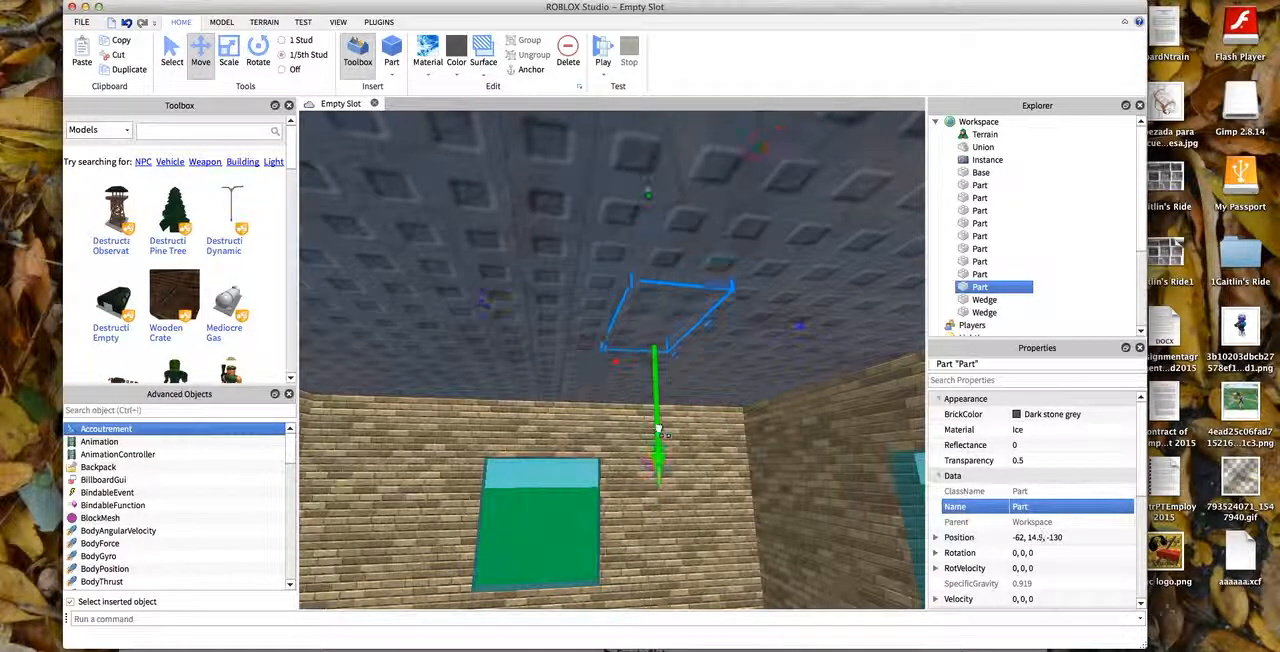
click(228, 50)
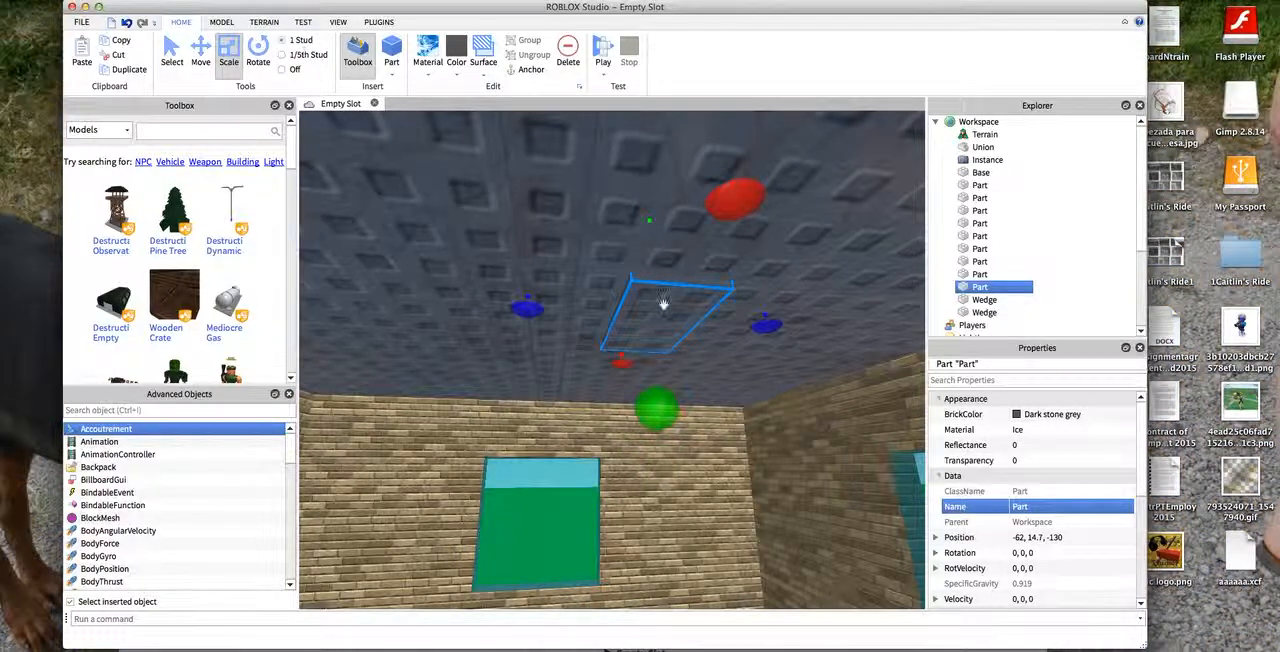
click(772, 333)
right_drag(772, 333, 805, 334)
click(416, 317)
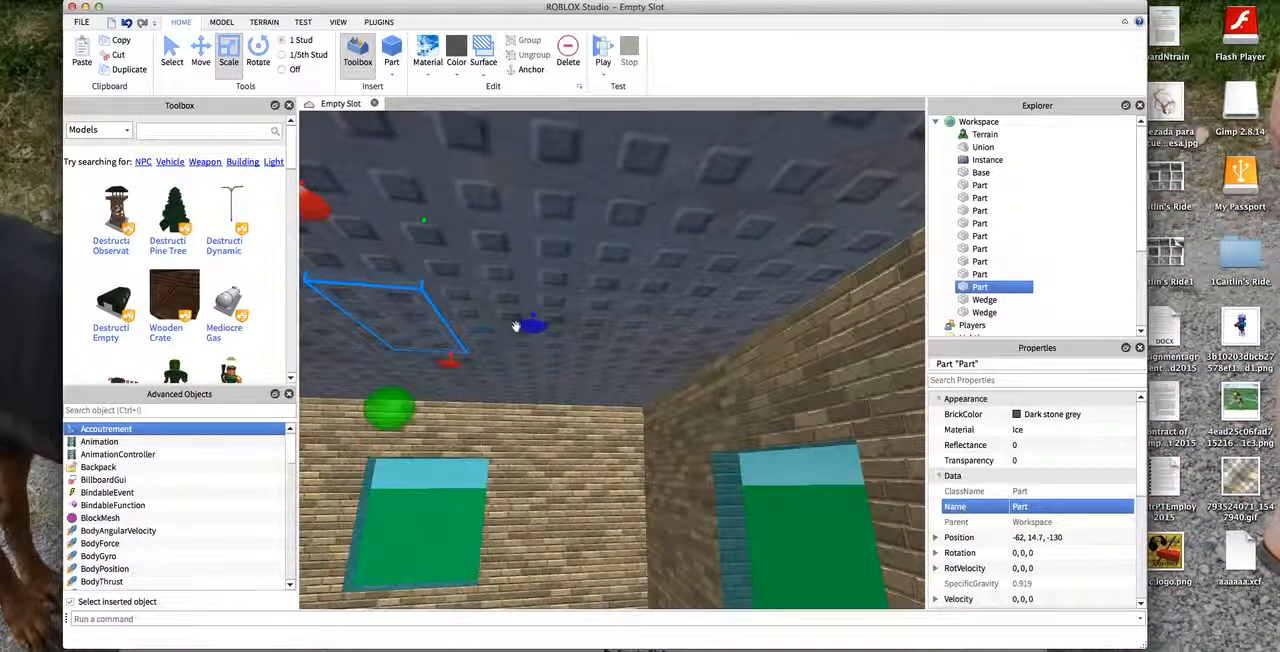
- Make the ceiling block Mid gray Concrete and give its underside a smooth surface
click(460, 75)
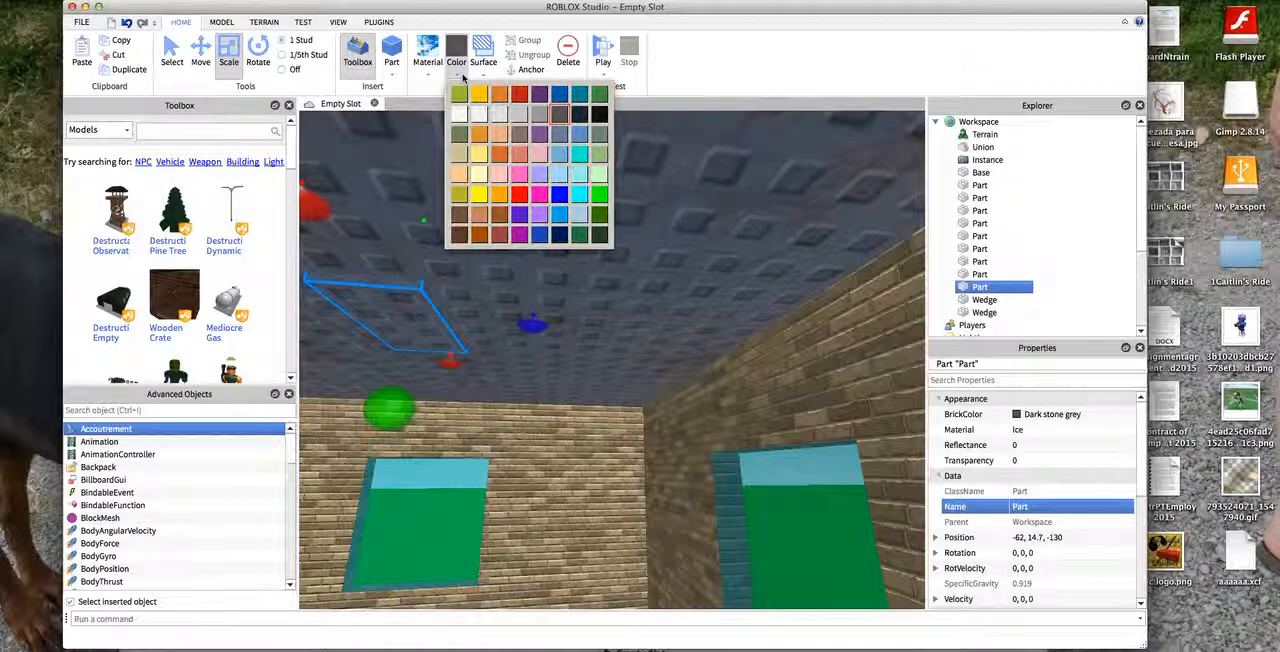
click(513, 117)
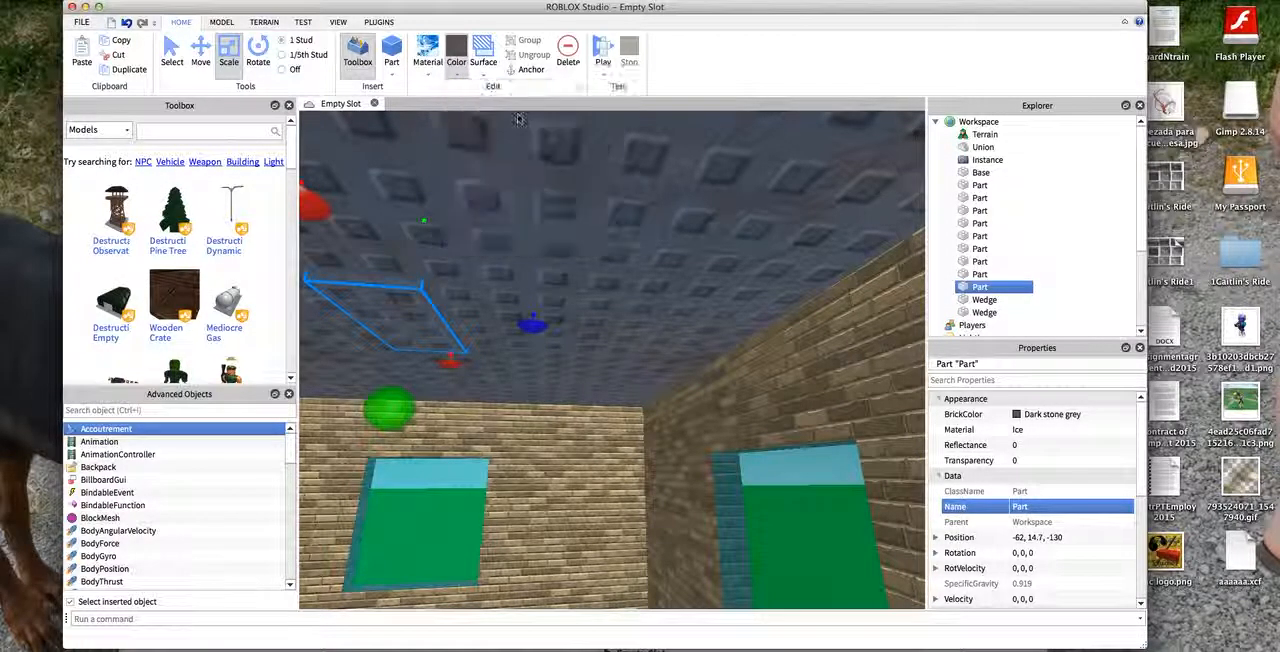
click(436, 75)
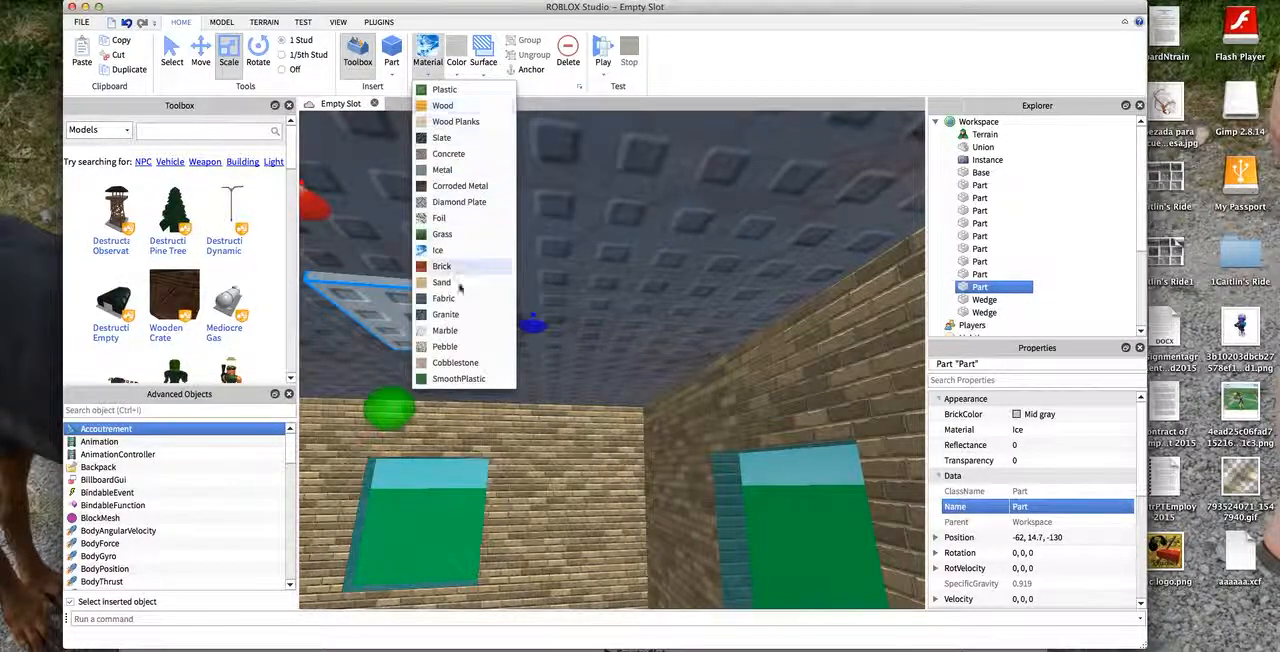
click(448, 153)
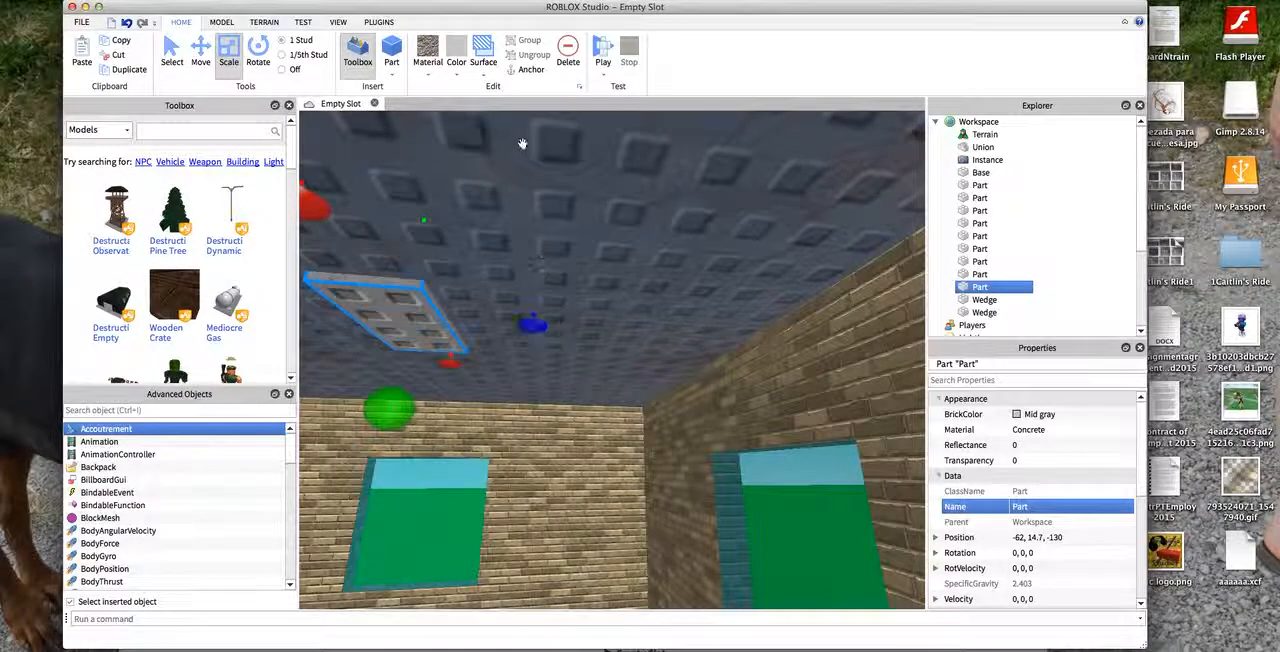
click(483, 62)
click(505, 89)
click(403, 305)
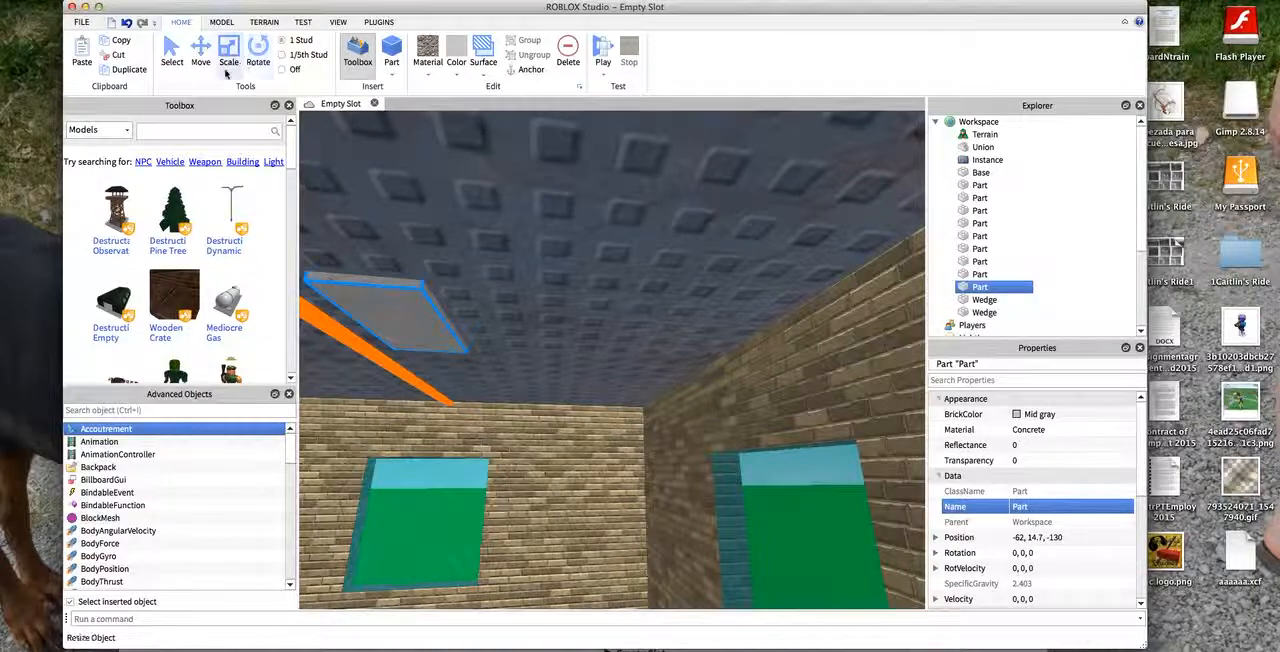
- Stretch the ceiling block sideways to both side walls, centring it at -62, 14.7, -132.5
key(d)
drag(541, 323, 712, 331)
key(a)
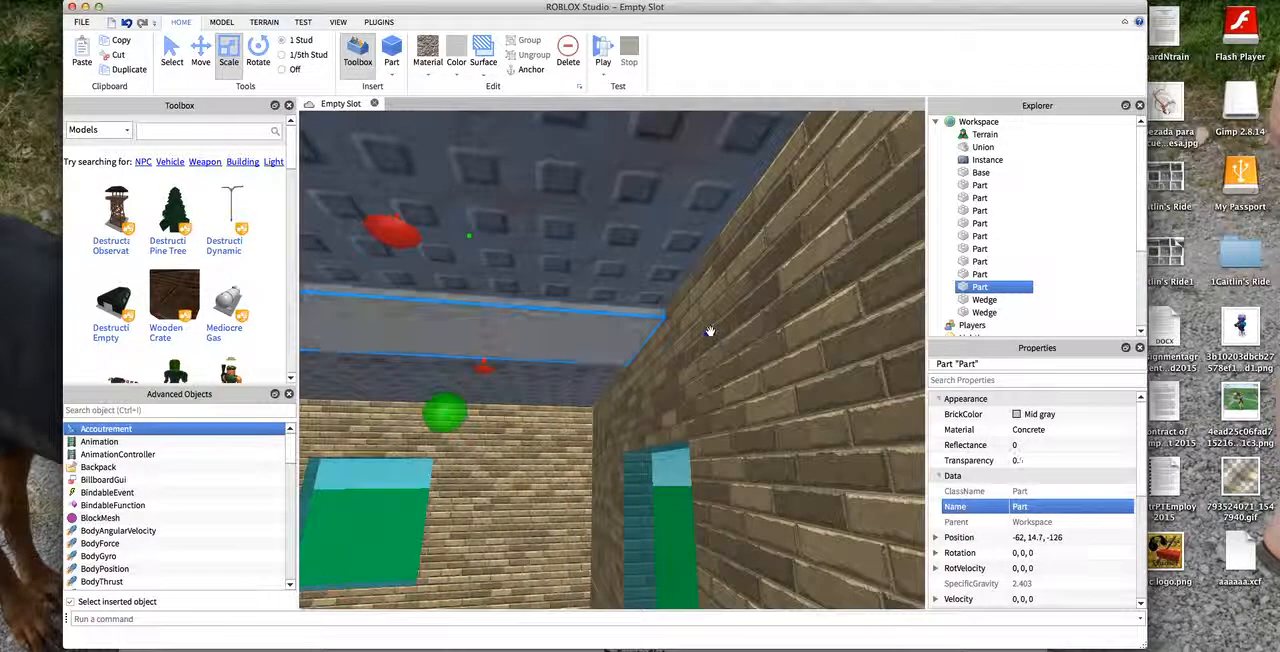
key(a)
key(a)
drag(526, 304, 386, 294)
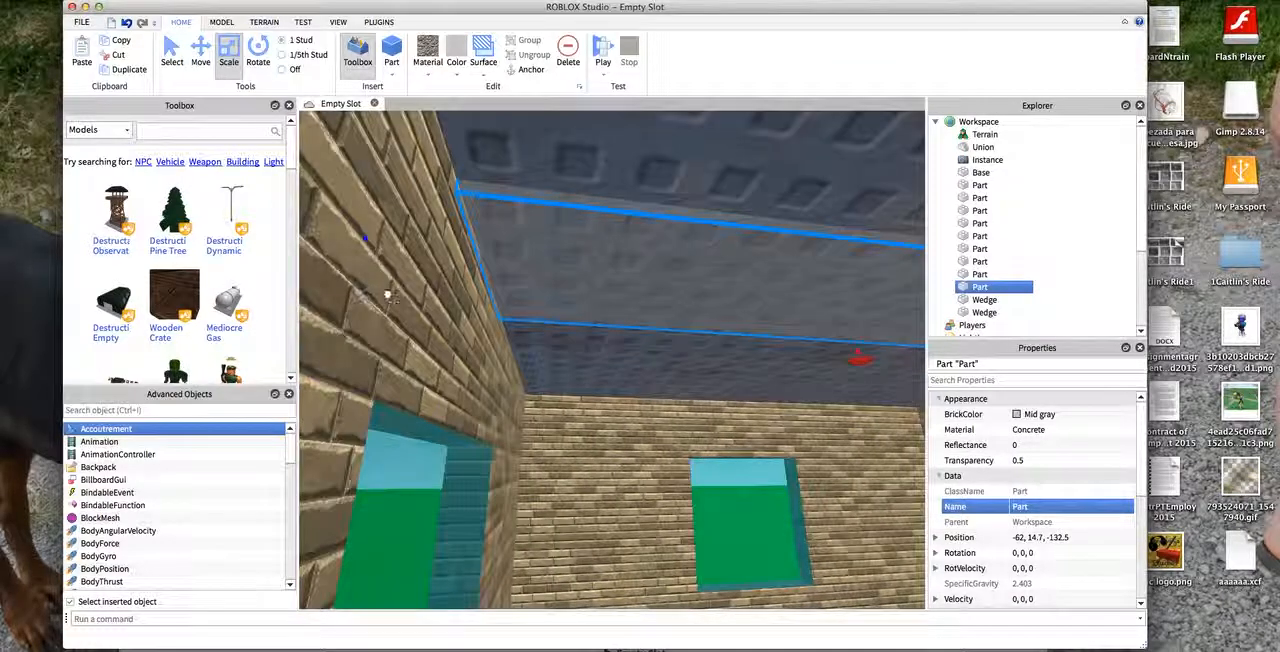
- Extend the ceiling block to the front and back walls so it covers the room, centred at -61.5, 14.7, -132.5
key(d)
key(s)
key(s)
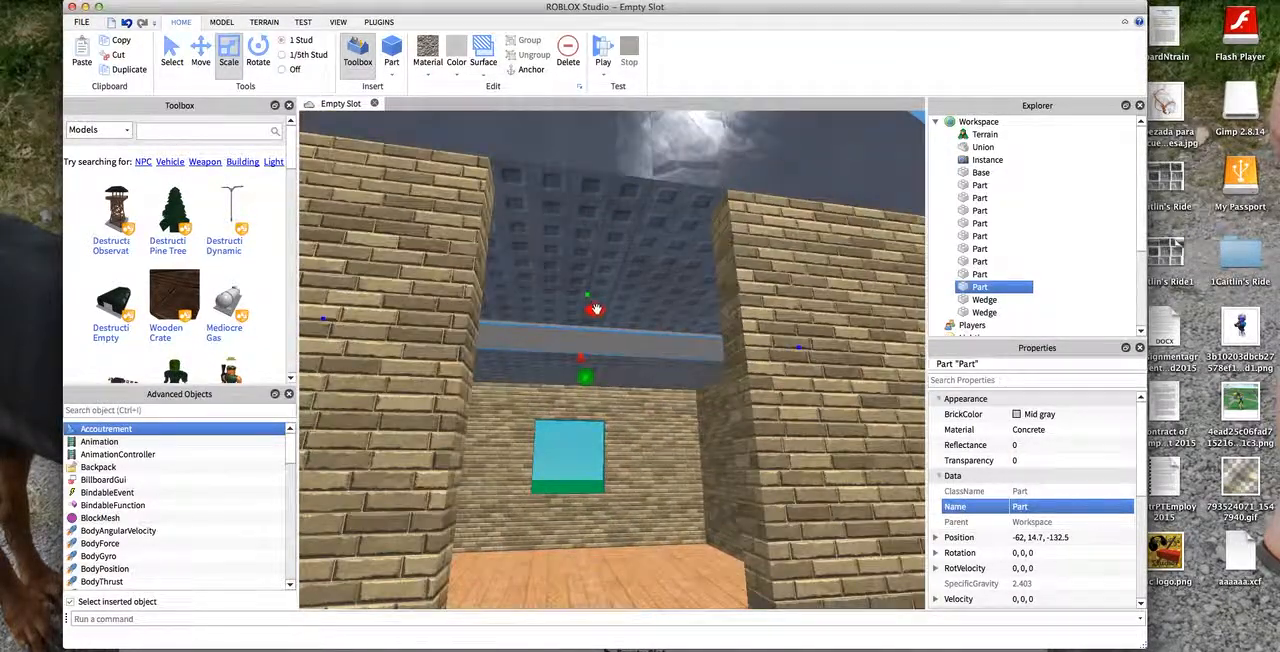
key(s)
drag(600, 304, 605, 205)
key(w)
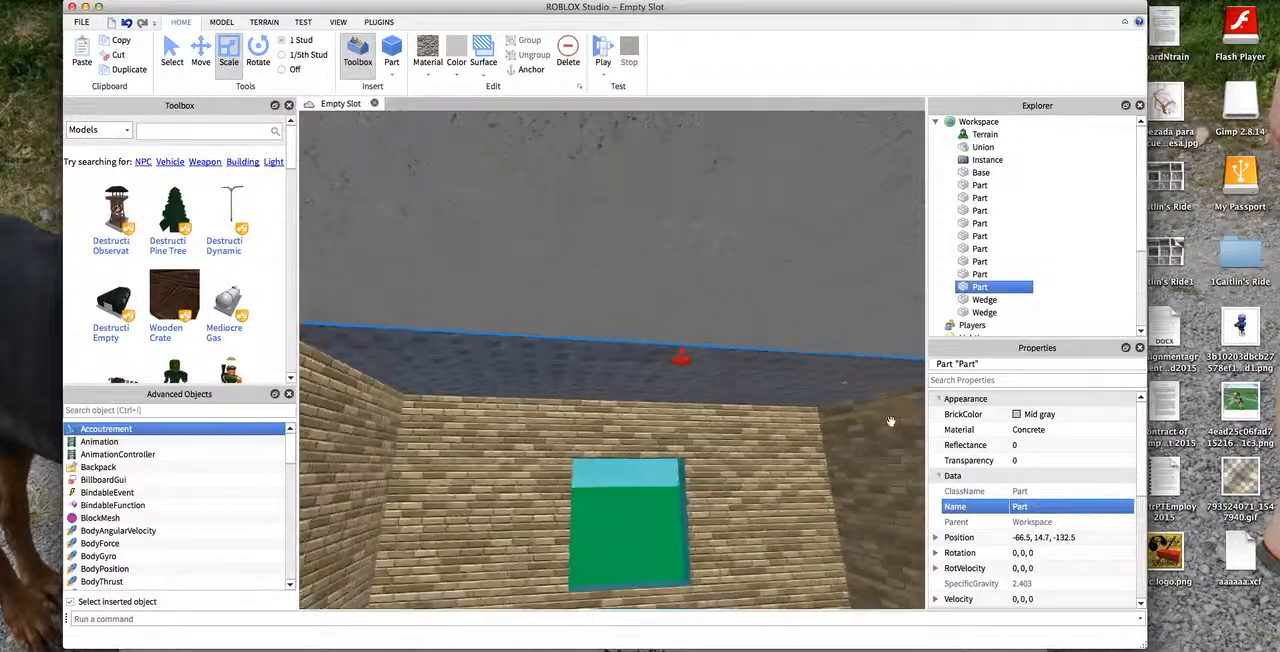
drag(688, 361, 322, 161)
key(w)
key(a)
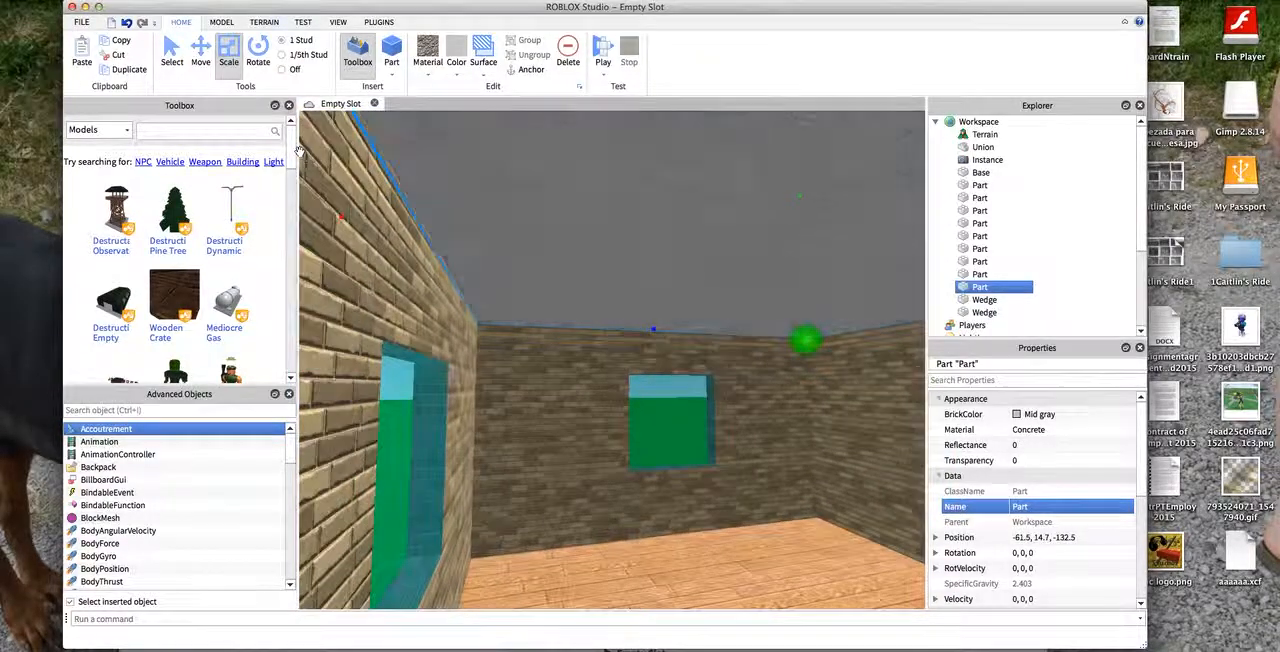
- Examine the new ceiling and its edges from the side, through the doorway and from the front of the house
click(523, 223)
key(s)
key(d)
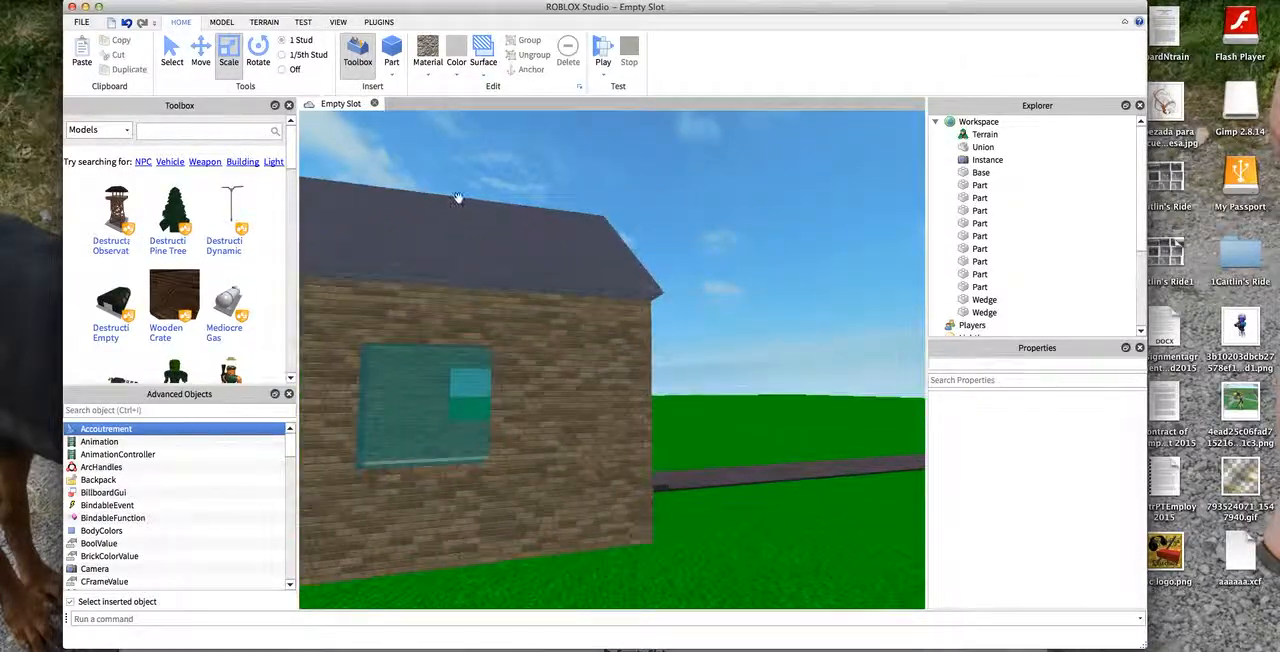
key(d)
right_drag(324, 157, 306, 157)
key(s)
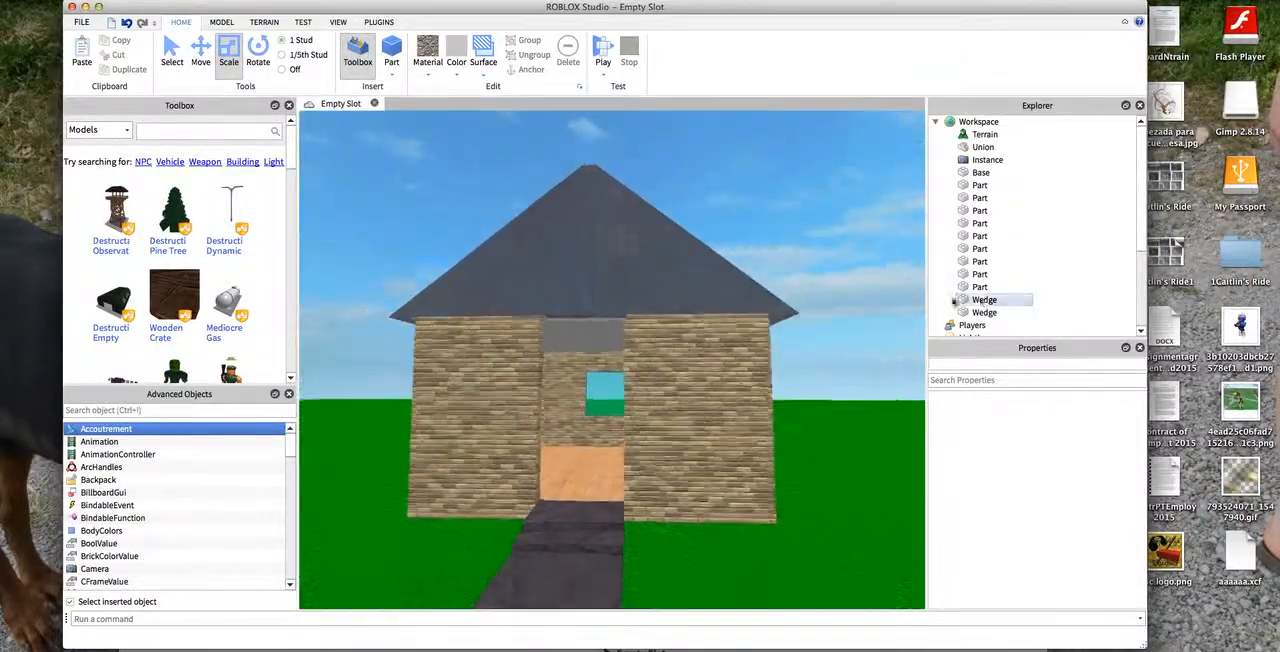
key(w)
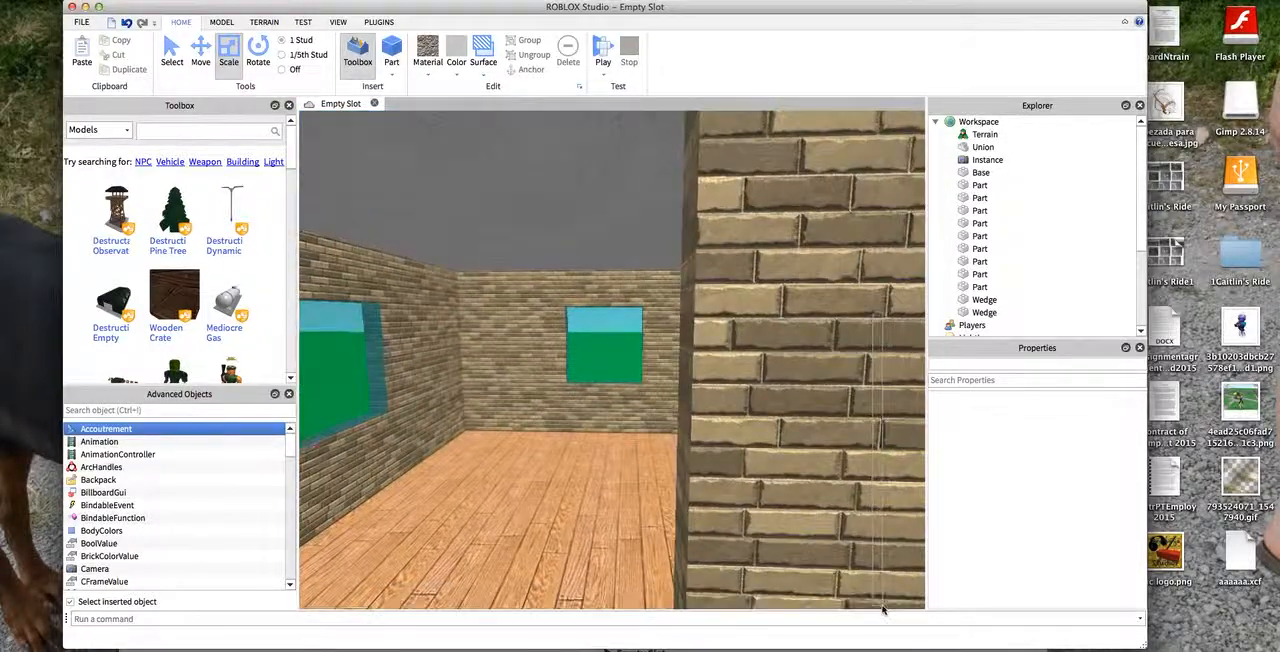
key(s)
key(w)
key(a)
key(s)
key(w)
right_drag(320, 128, 318, 118)
key(s)
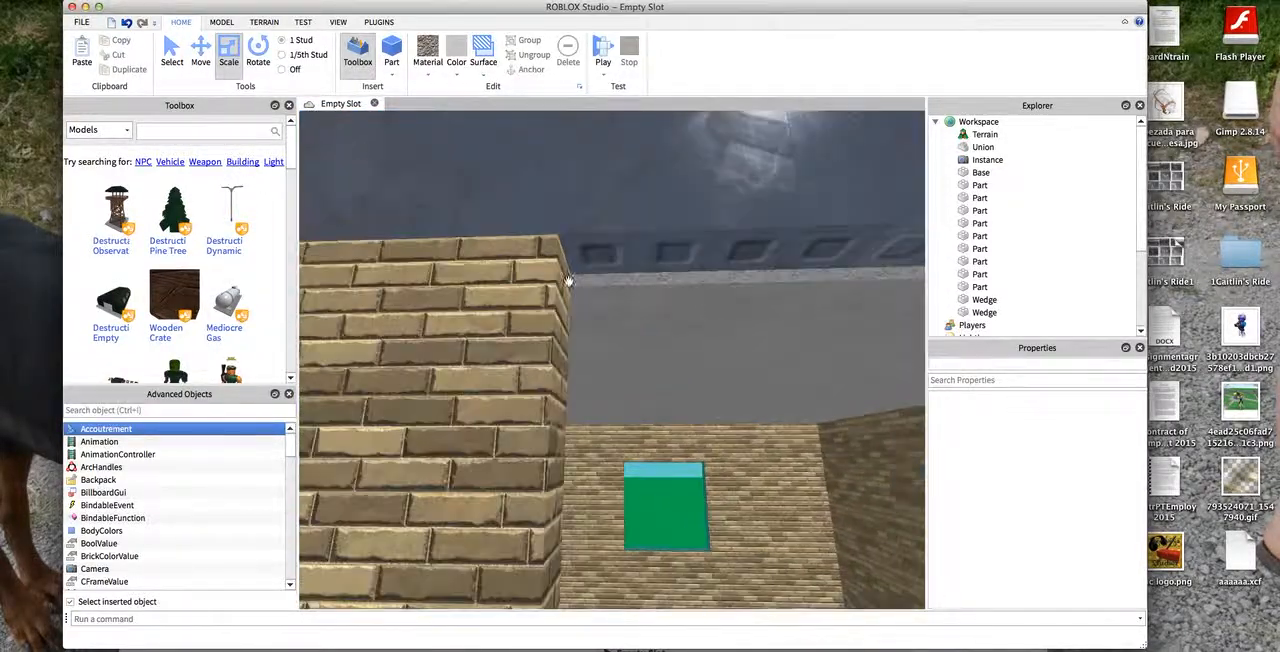
key(w)
key(a)
key(d)
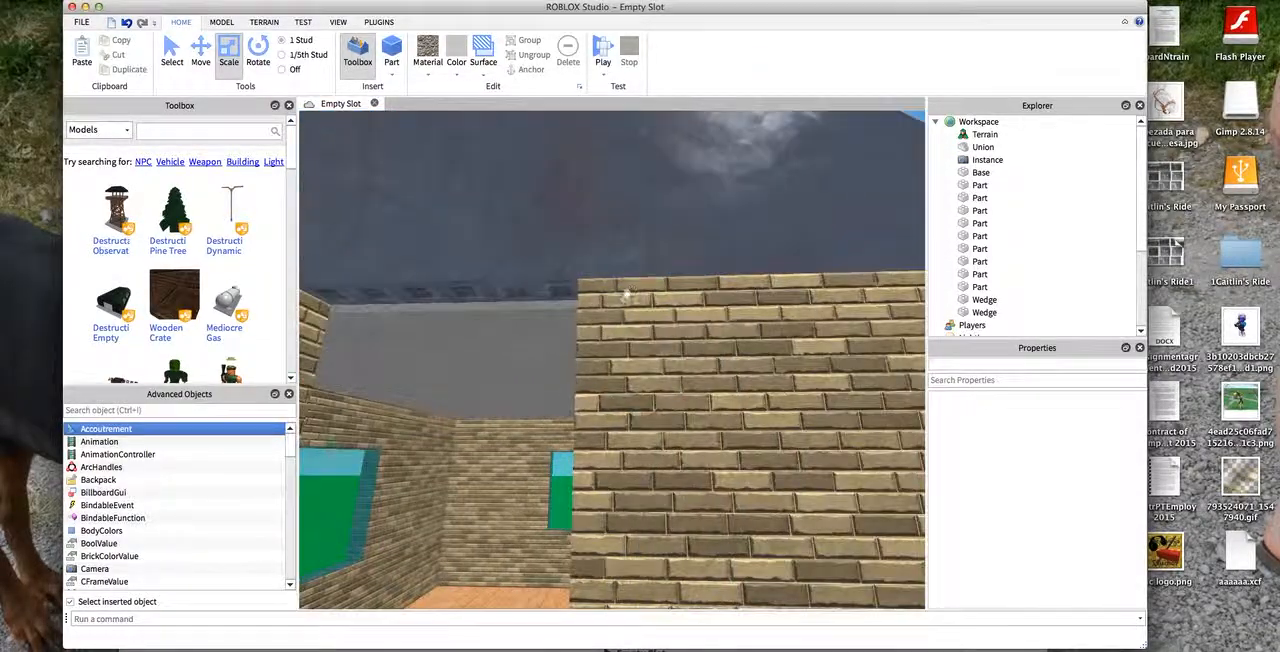
key(s)
key(a)
key(d)
key(s)
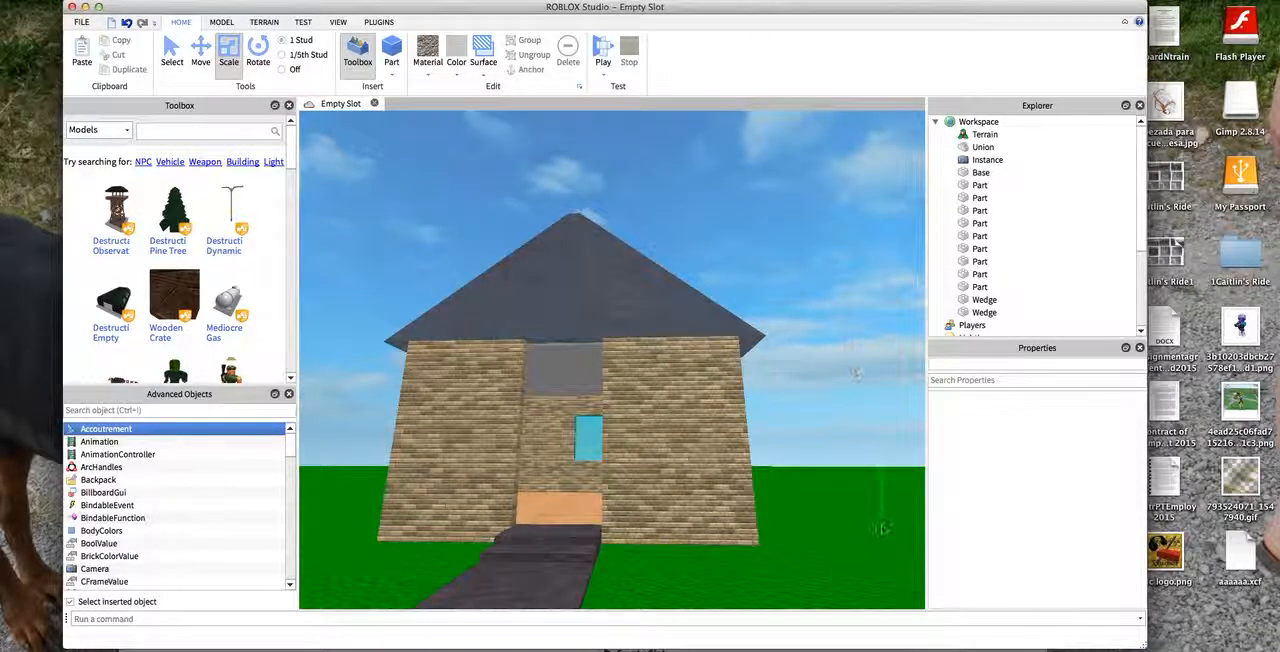
key(w)
key(s)
- Insert a new block on the front wall beside the doorway at -76, 6.9, -125
click(669, 362)
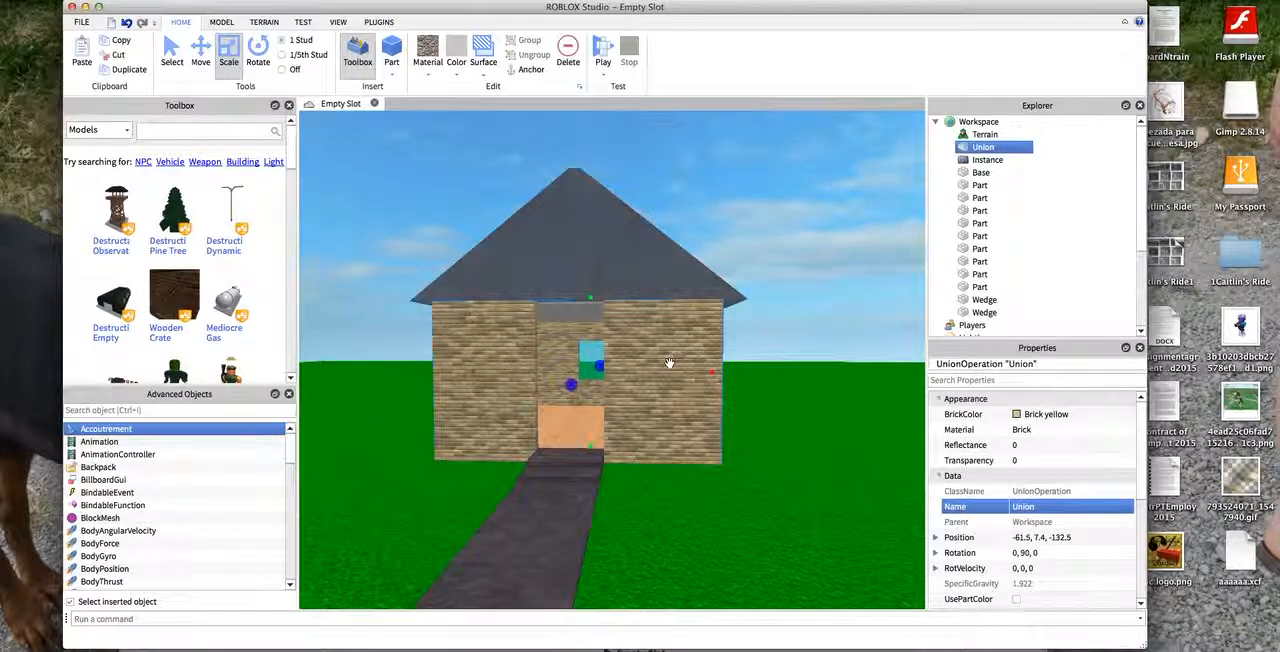
click(785, 300)
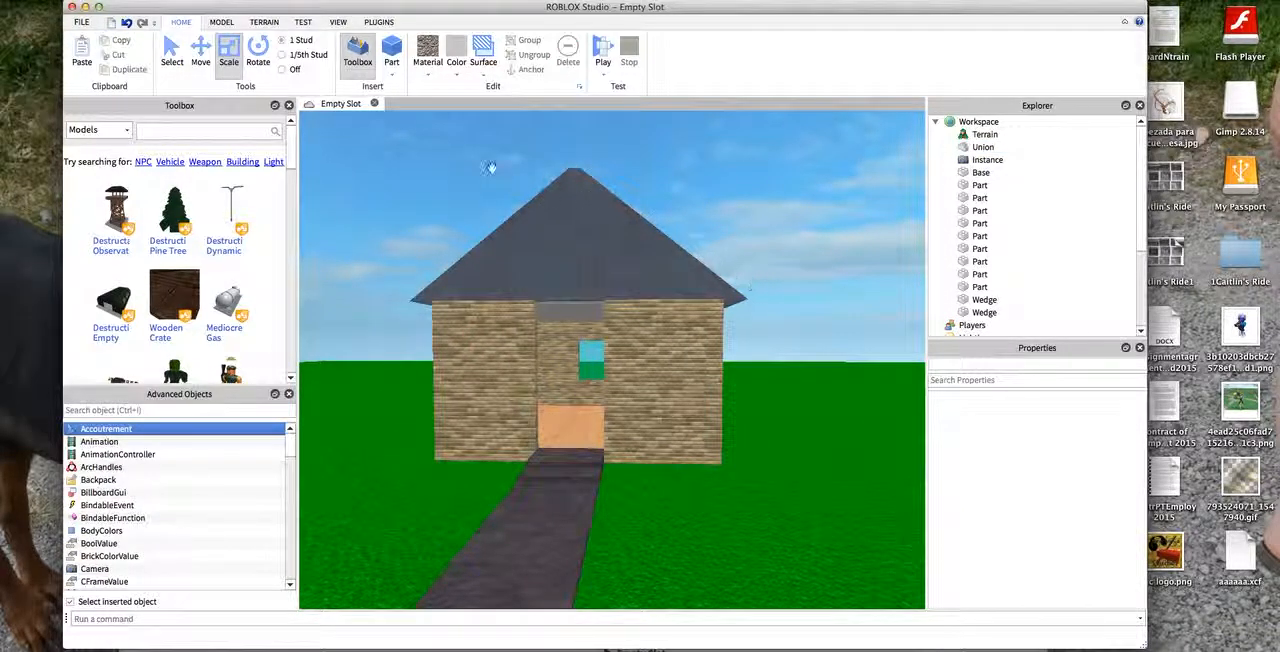
click(434, 75)
click(391, 52)
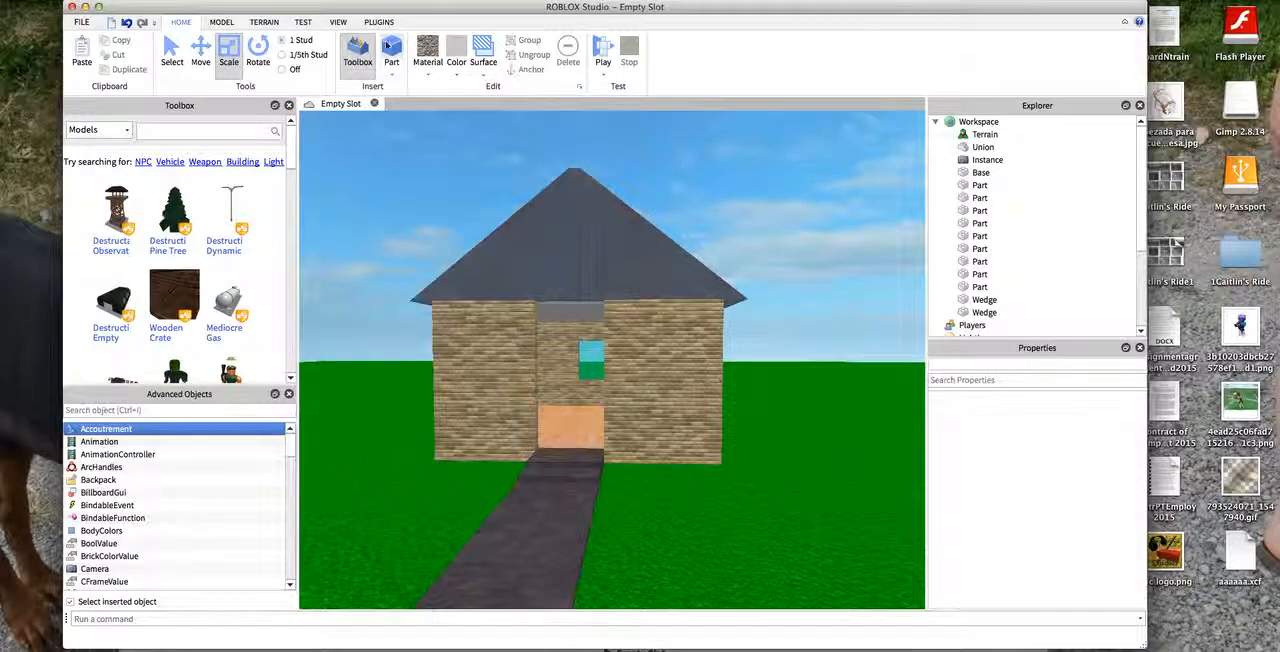
drag(690, 383, 677, 401)
key(w)
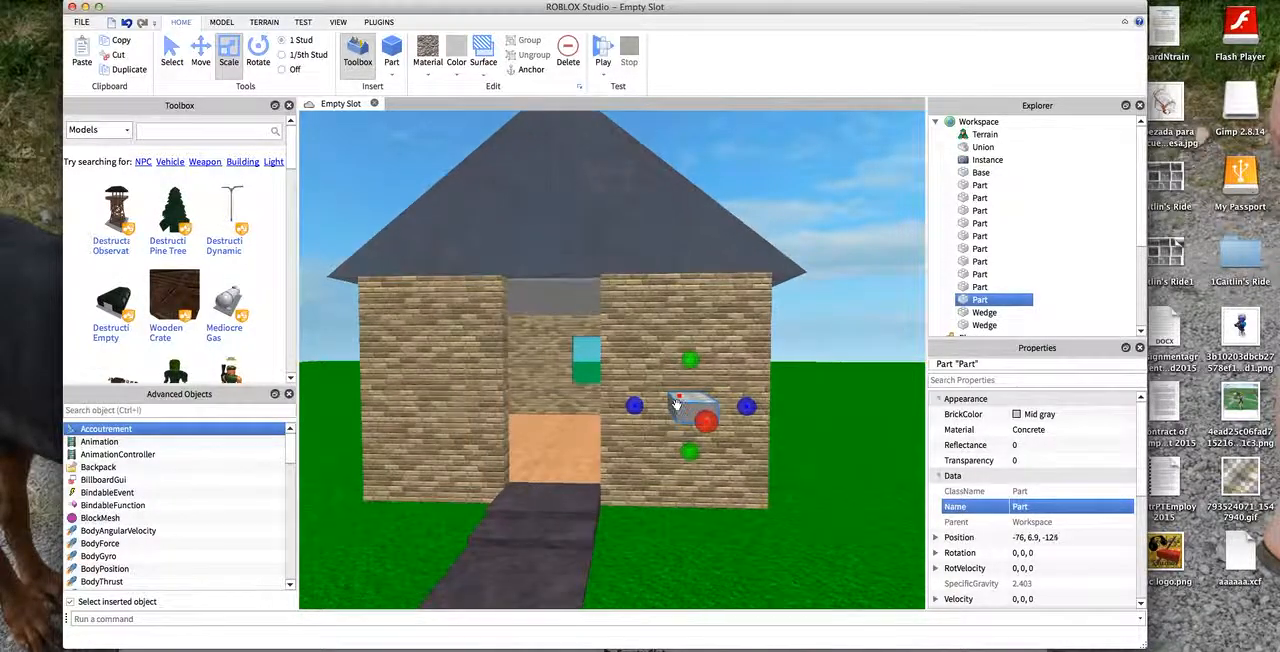
- Colour the new block Brick yellow and give it the Brick material
key(d)
click(456, 72)
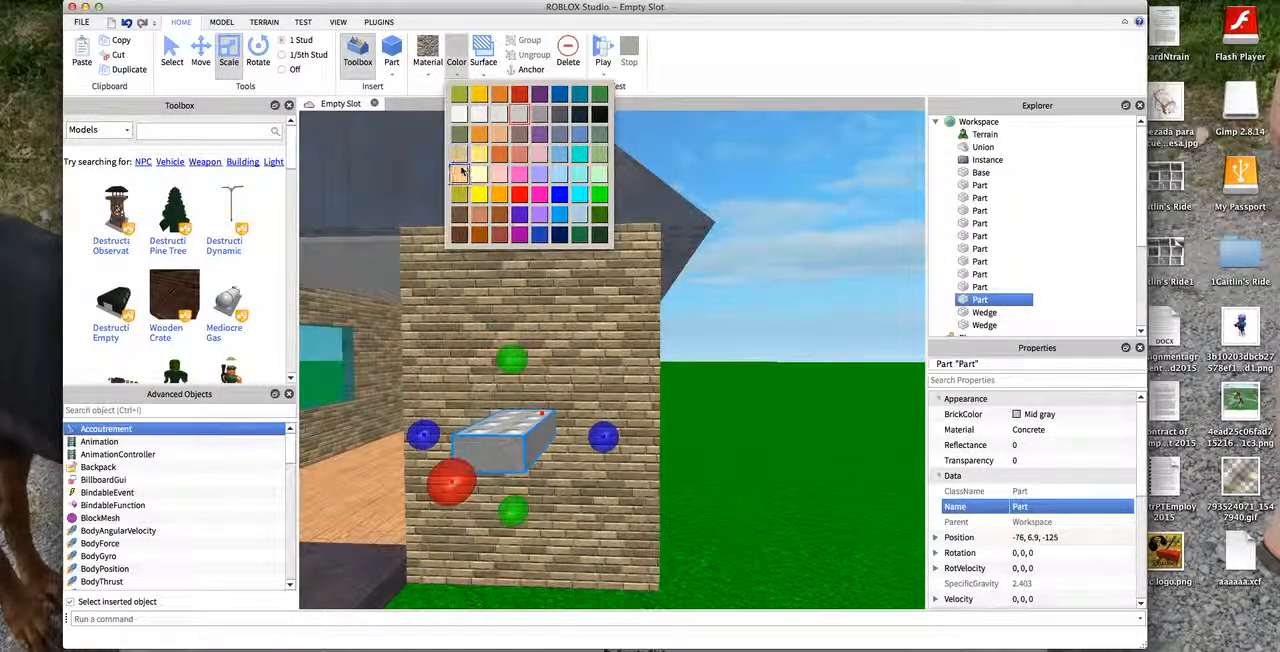
click(459, 172)
click(427, 62)
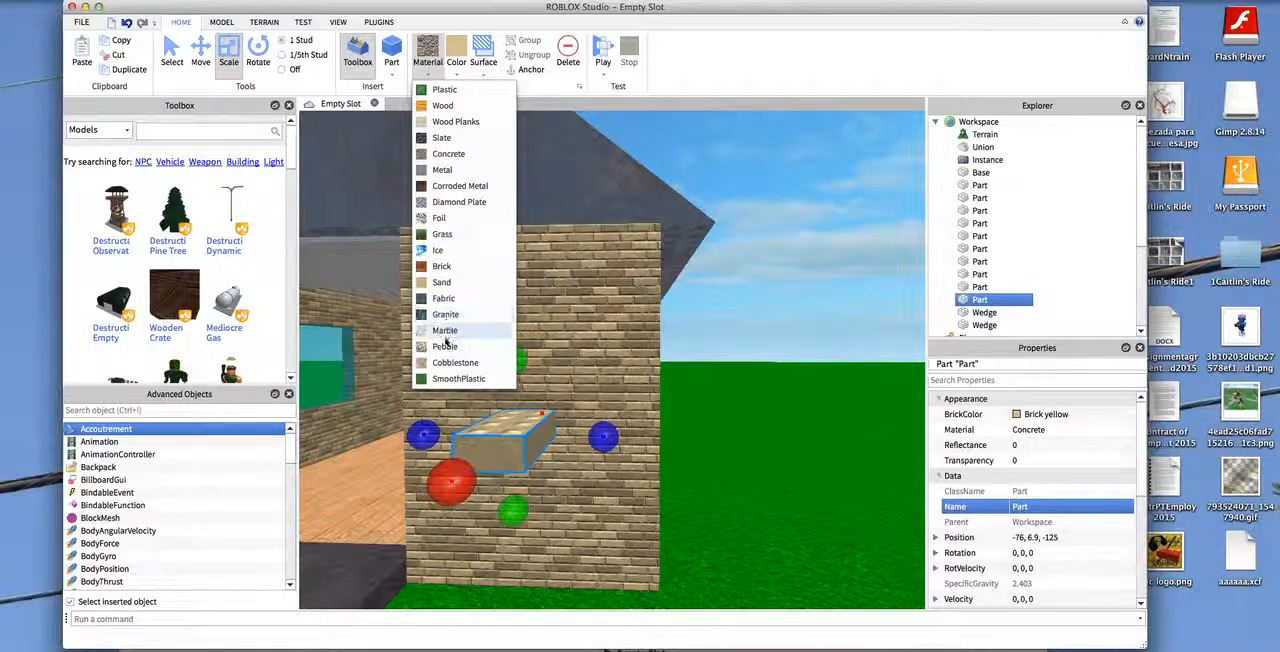
click(441, 267)
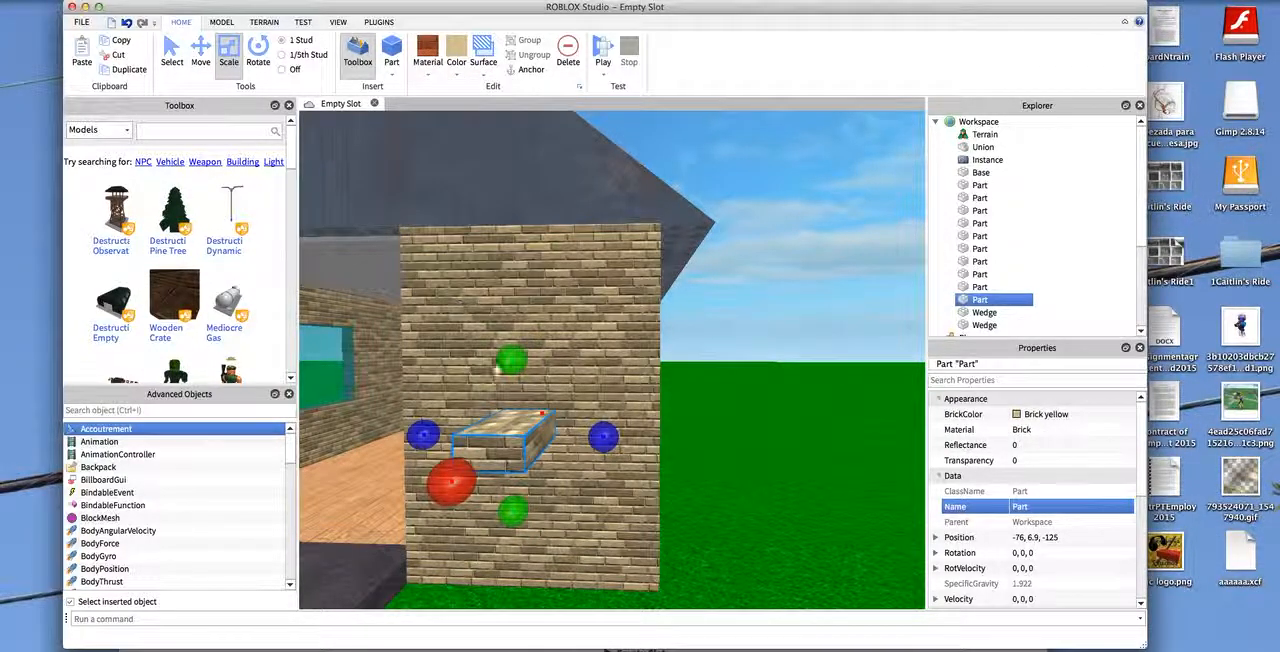
- Make the brick block's top and underside surfaces smooth
click(483, 71)
click(493, 117)
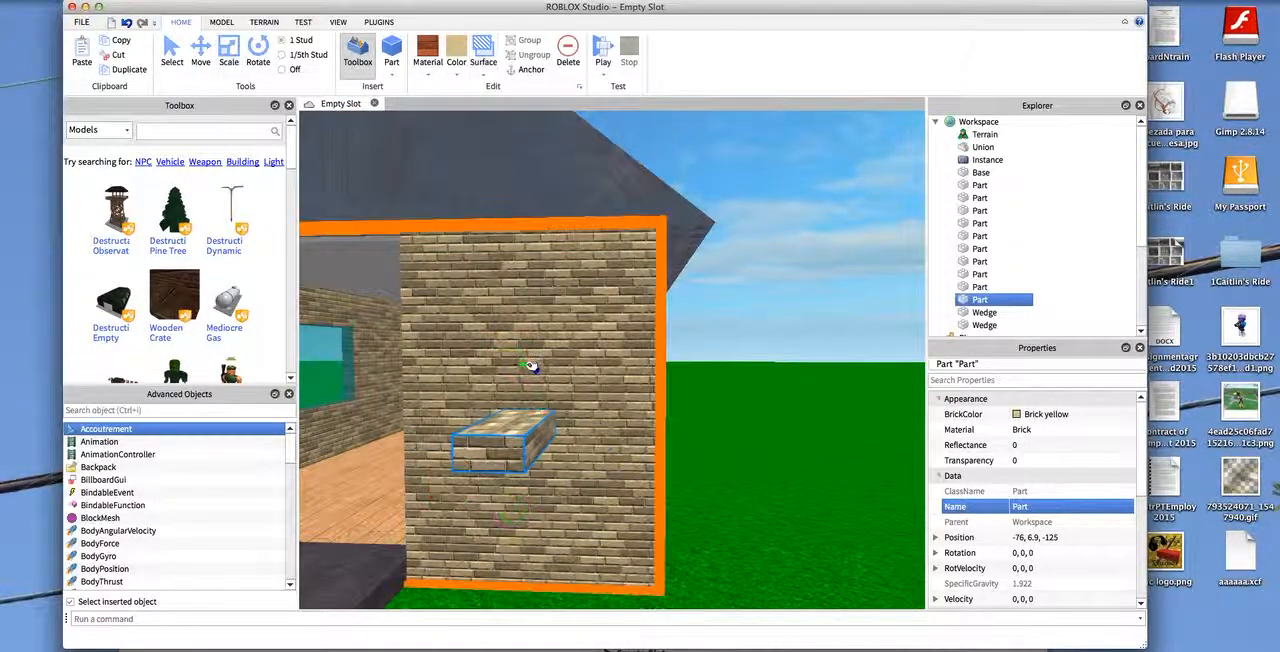
right_drag(880, 203, 878, 114)
scroll(878, 116, down, 5)
right_drag(834, 519, 823, 606)
scroll(823, 606, up, 5)
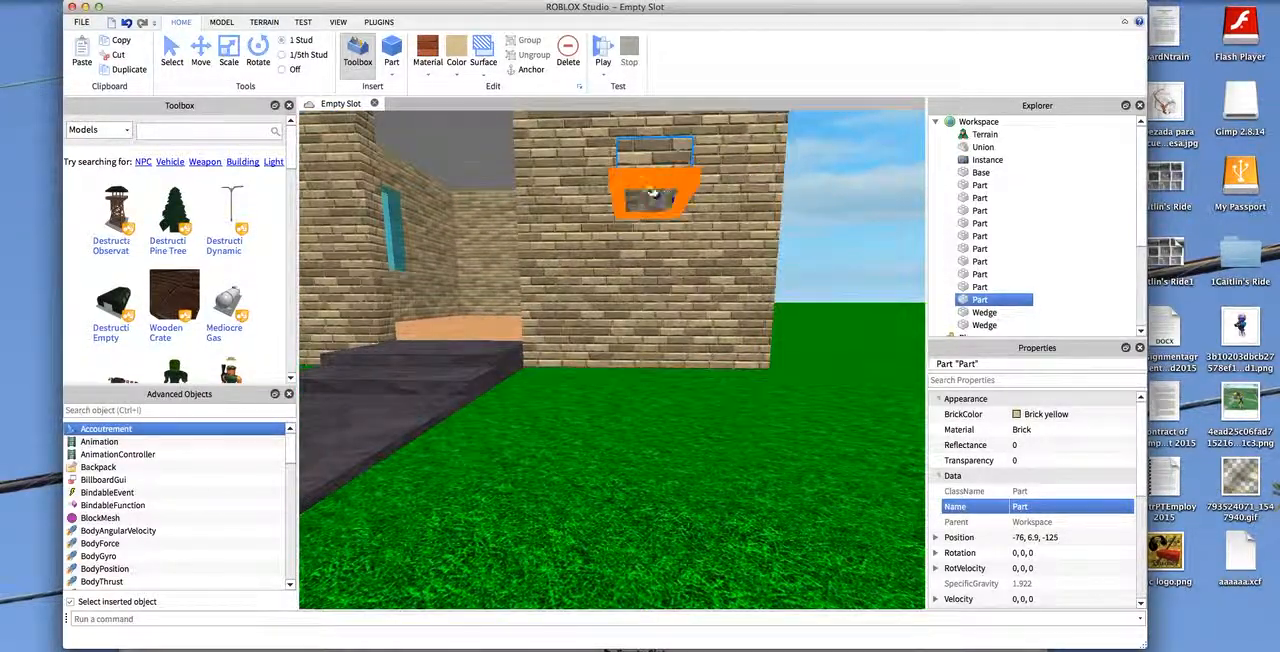
- Move the brick block up beside the doorway opening at -76, 9.9, -134
click(257, 50)
click(172, 50)
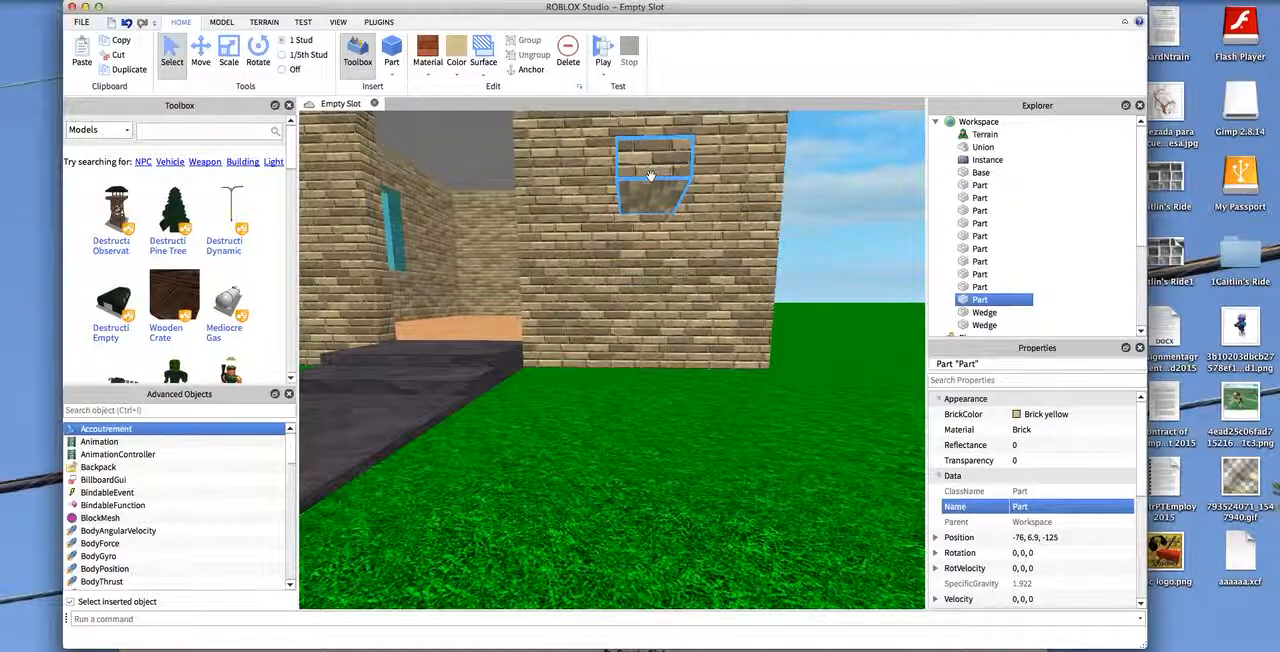
click(229, 52)
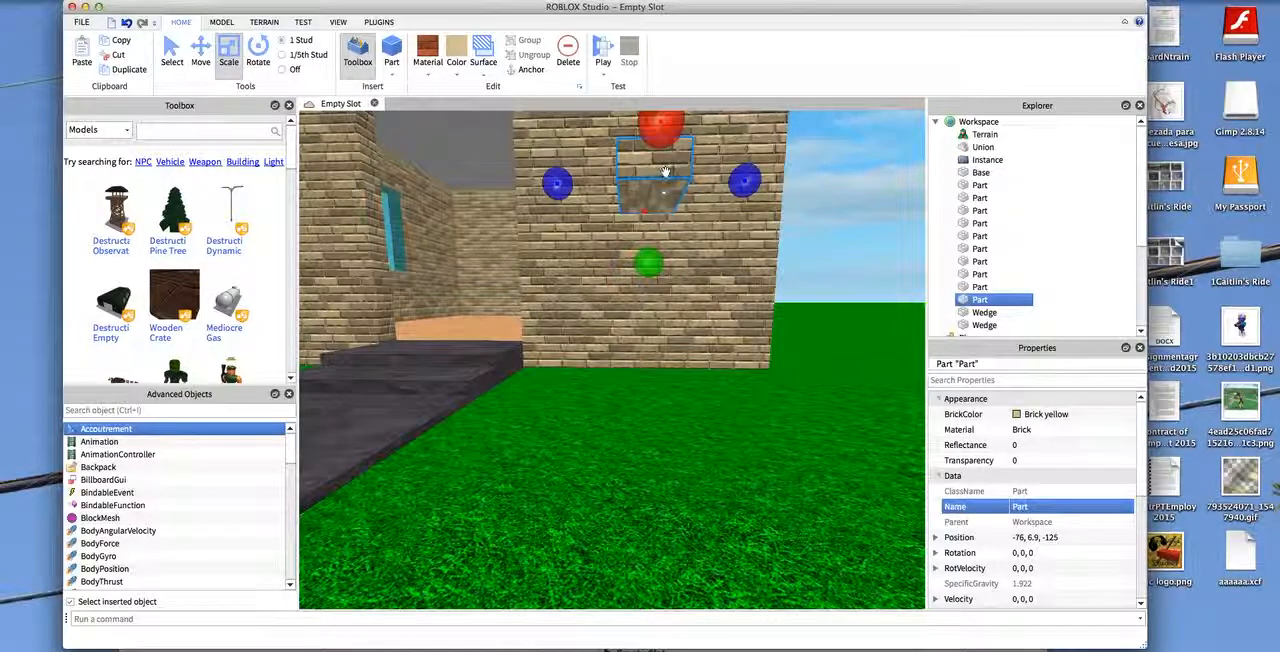
right_drag(655, 180, 311, 246)
scroll(634, 251, down, 5)
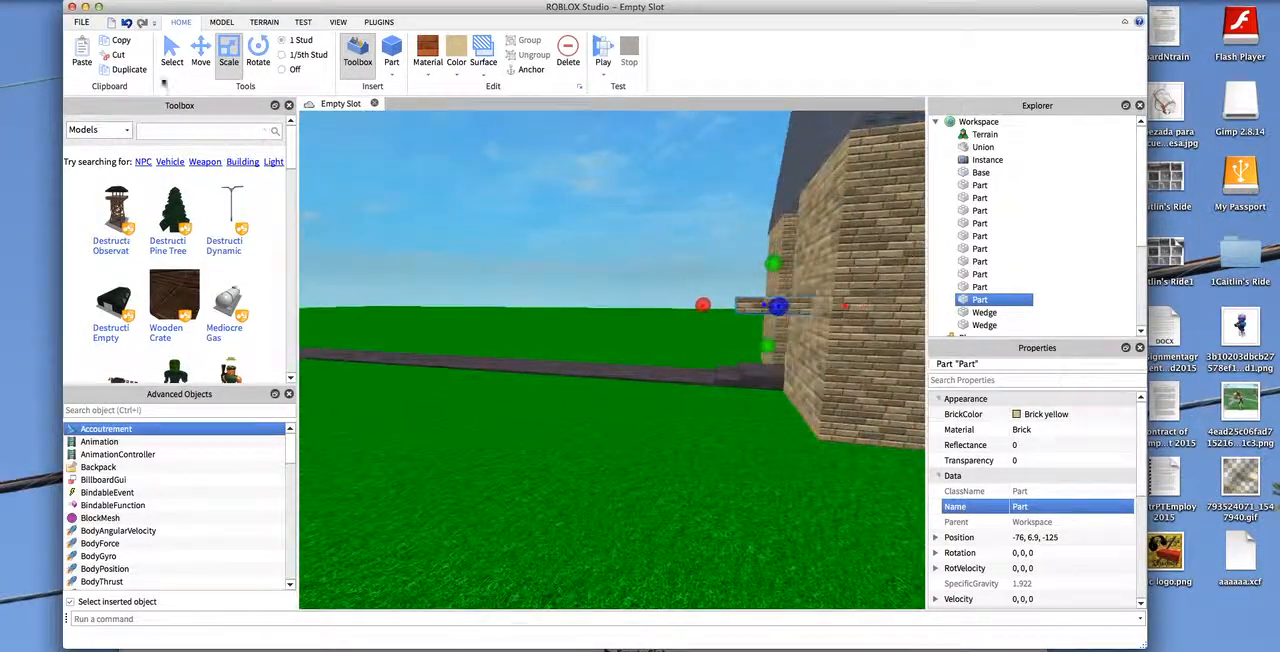
click(171, 52)
drag(905, 281, 590, 362)
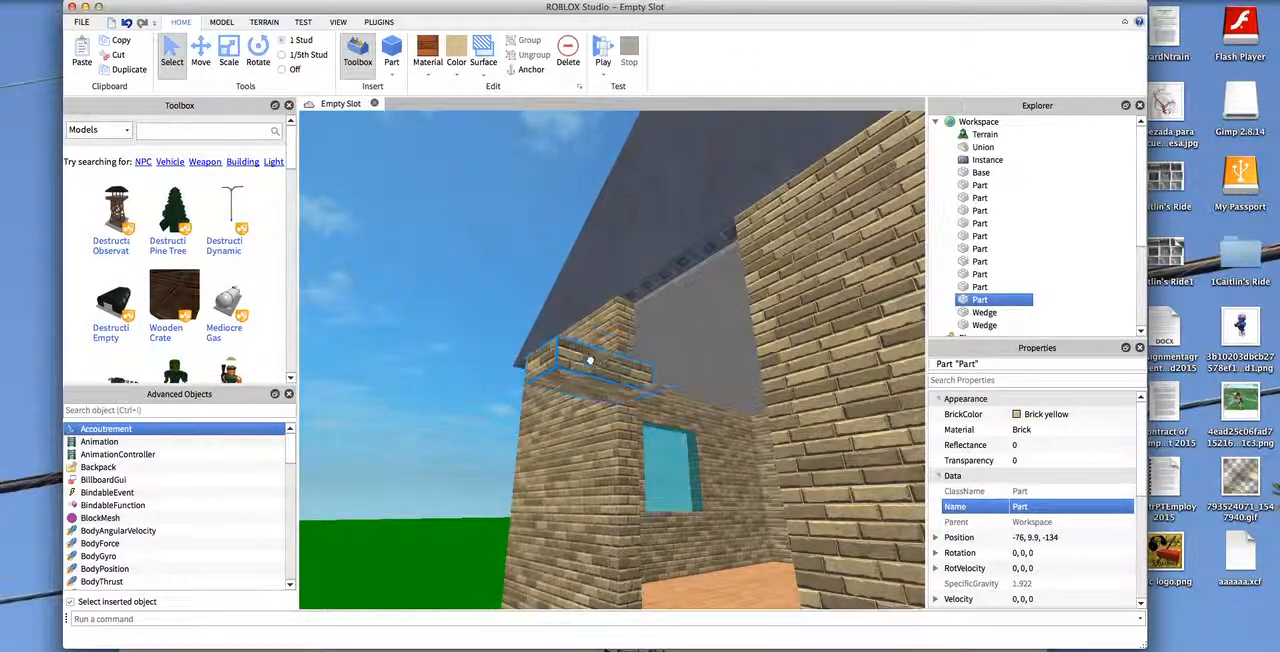
- Stretch the brick block across the doorway opening, centring it at -74.5, 9.9, -132.5
click(226, 42)
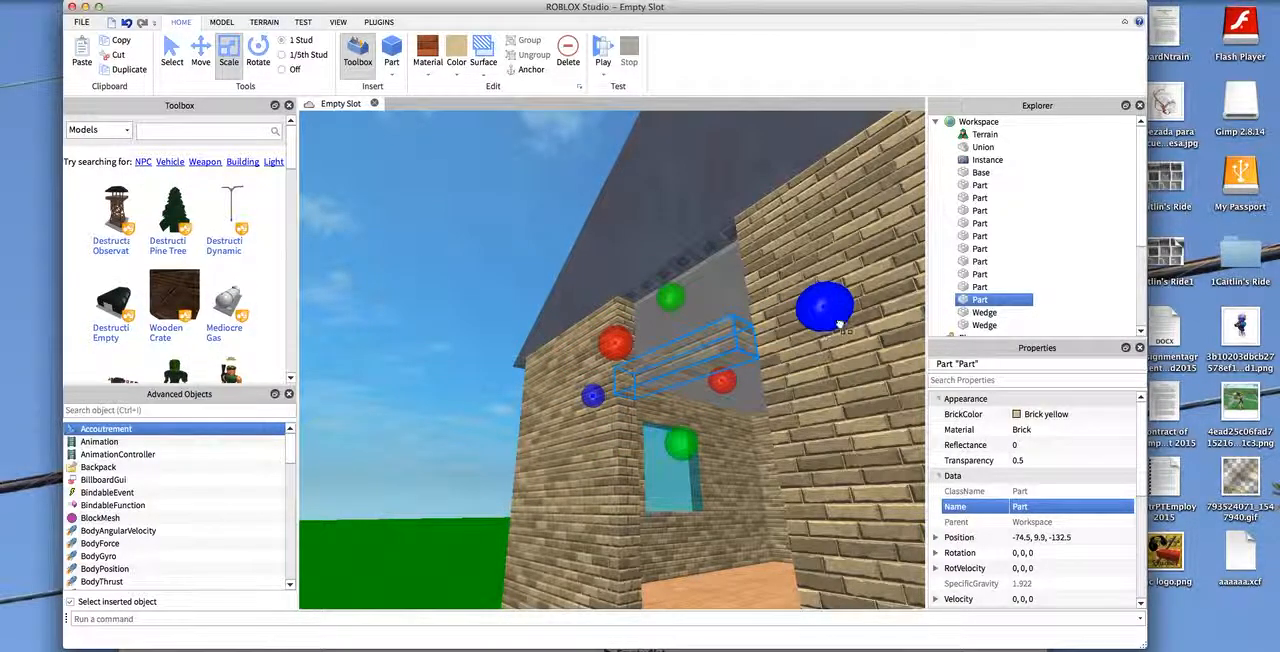
key(d)
key(a)
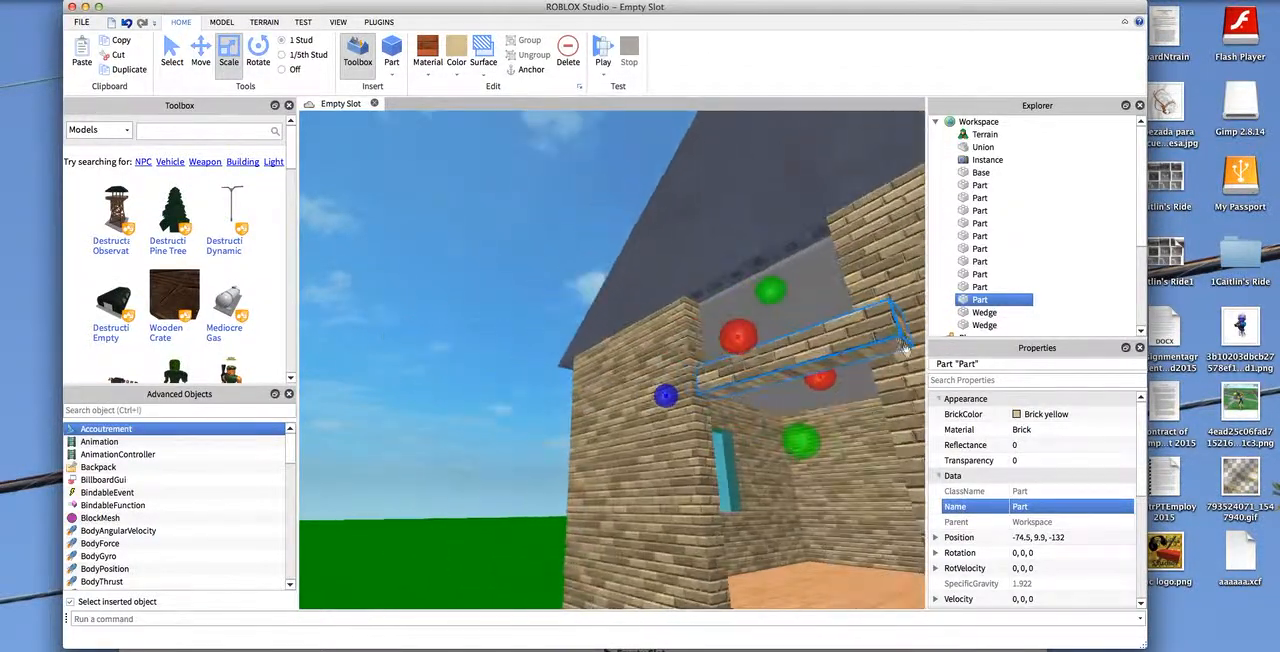
key(s)
key(d)
right_drag(741, 316, 843, 122)
click(803, 186)
click(897, 198)
key(w)
key(s)
click(652, 248)
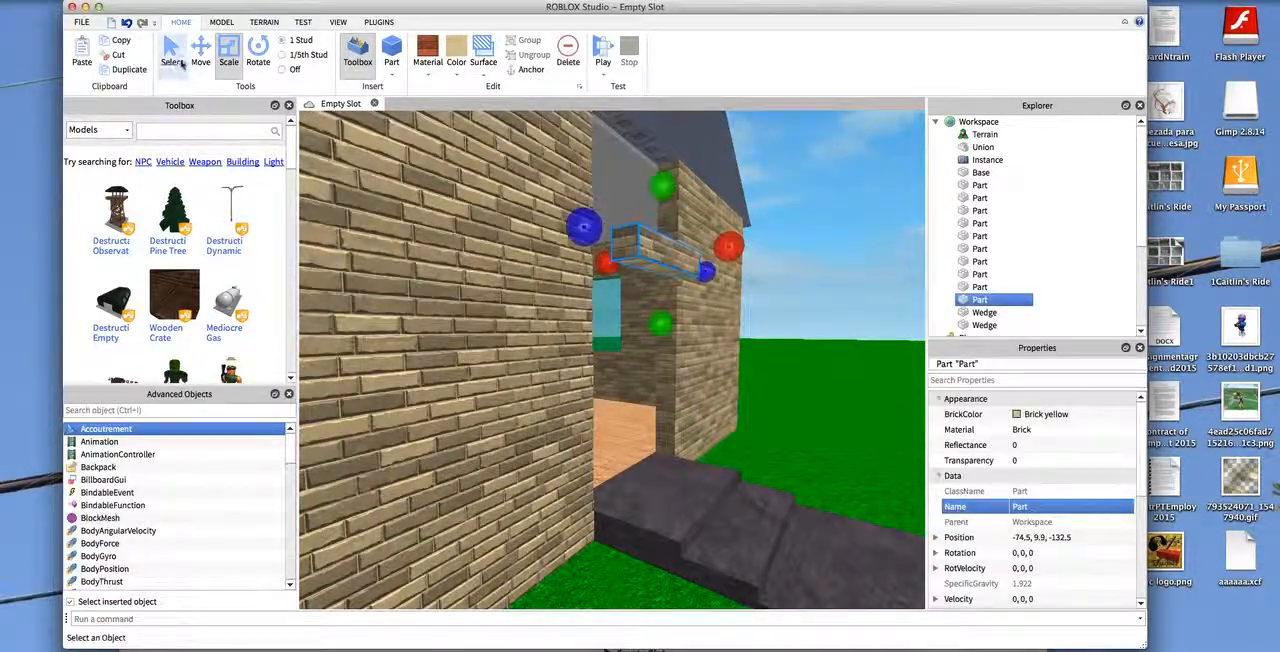
- Move the brick block back into the doorway opening to -73.5, 9.9, -132.5
click(200, 52)
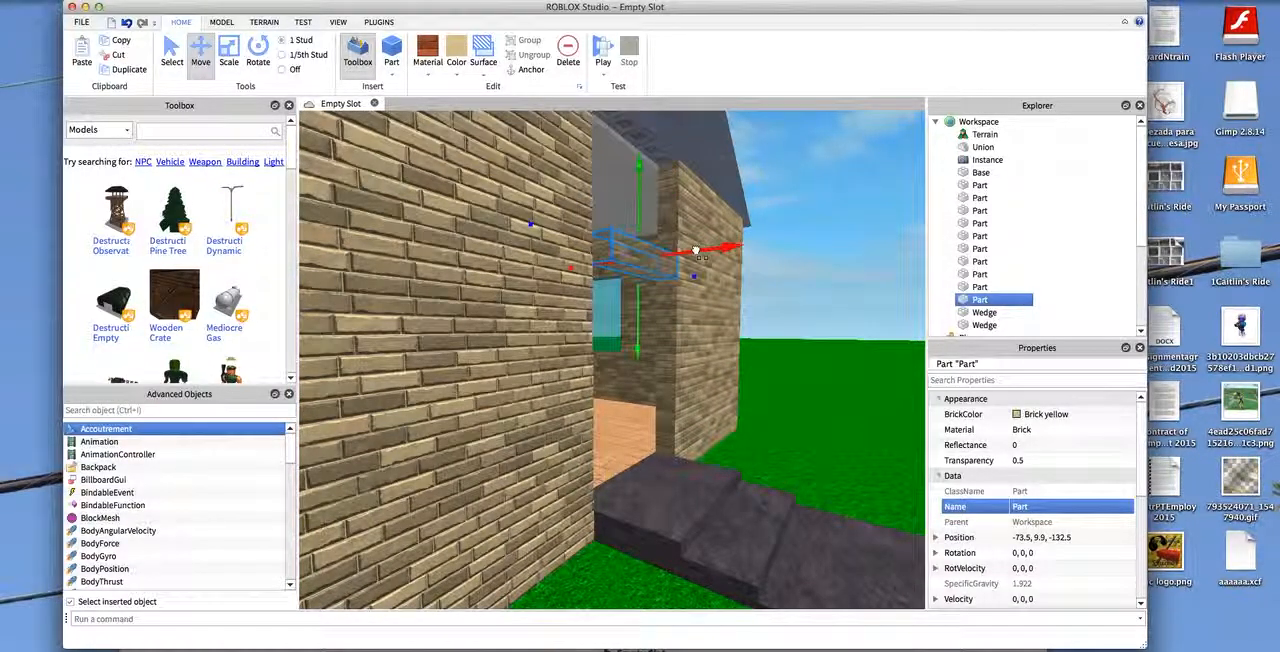
click(976, 198)
click(834, 191)
key(d)
click(984, 325)
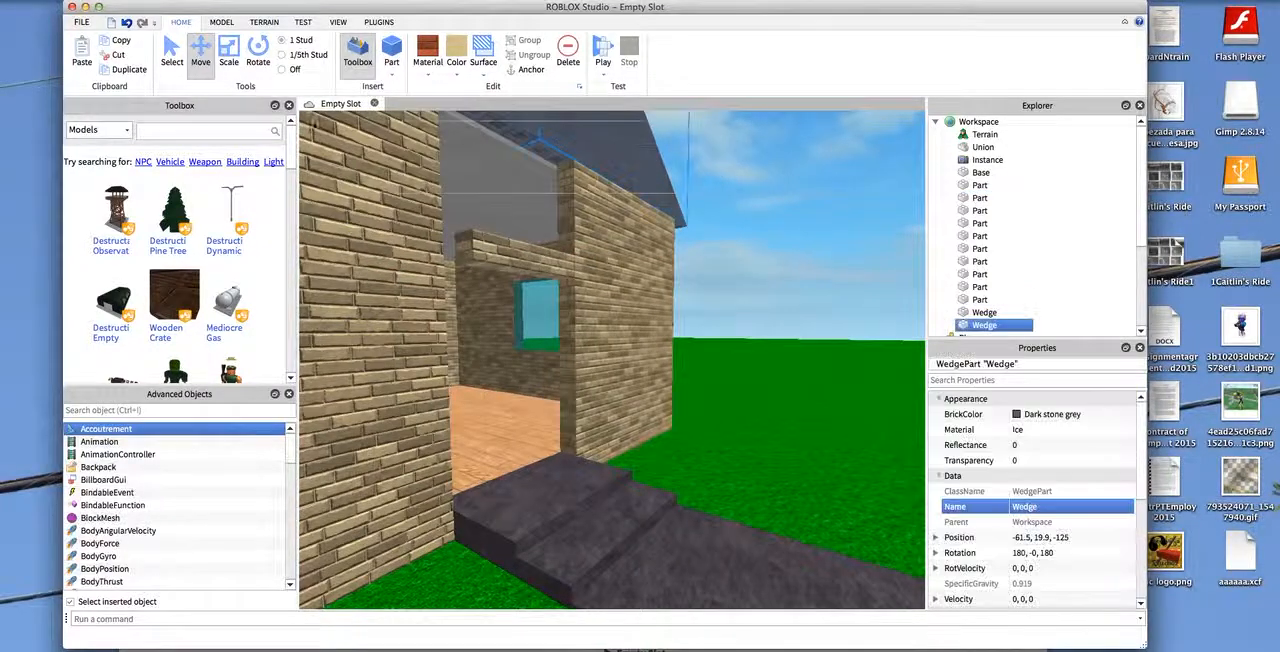
right_drag(700, 250, 590, 232)
super+click(980, 274)
super+click(986, 314)
click(733, 258)
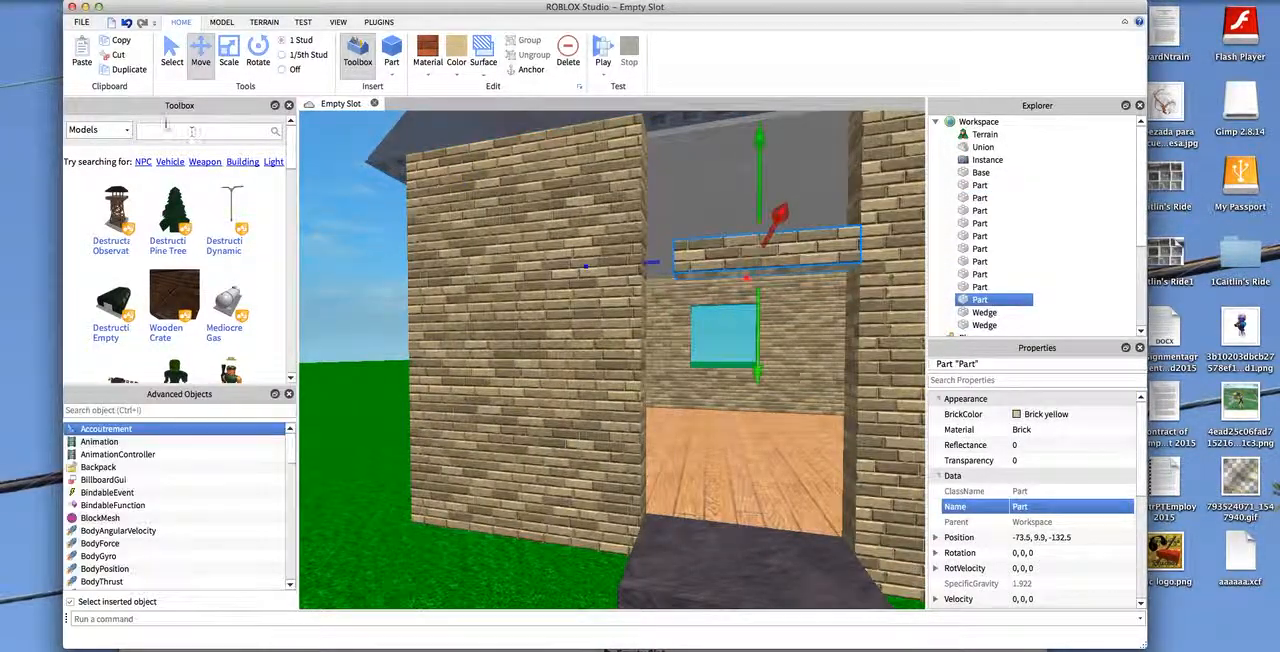
- Extend the brick block to the side of the opening and up to the roof, centring it at -73.5, 12.9, -133
click(229, 55)
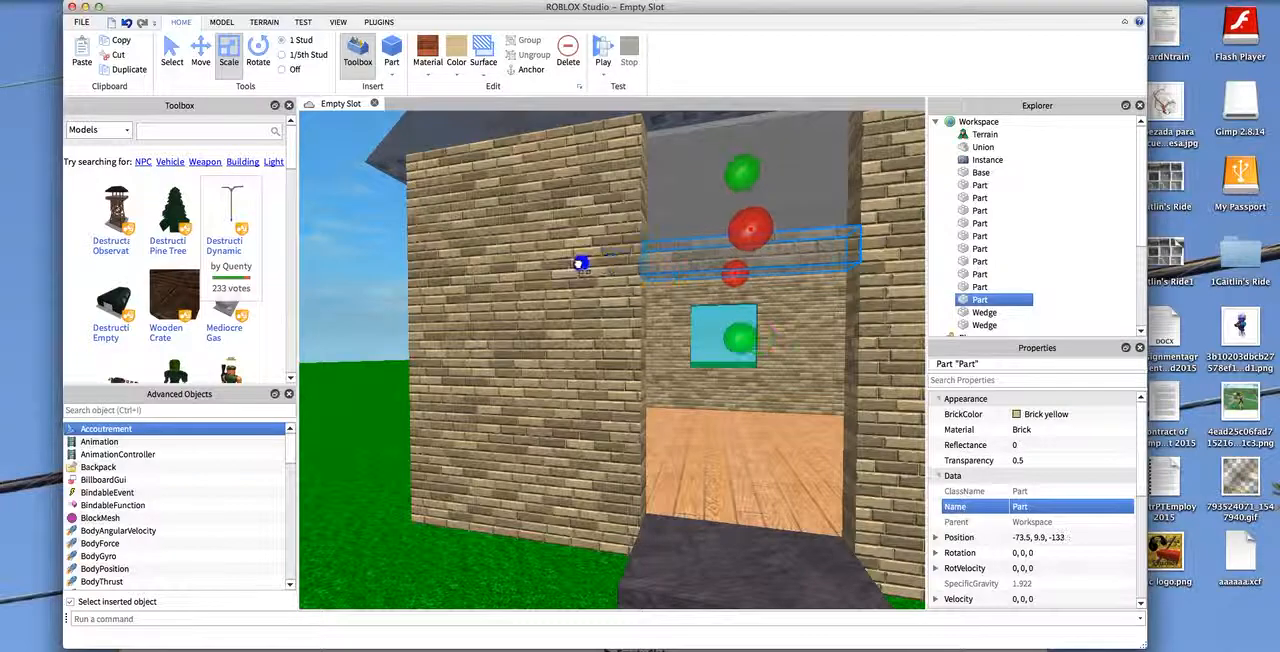
key(s)
mouse_move(745, 187)
mouse_down()
mouse_move(748, 138)
mouse_move(735, 167)
mouse_up()
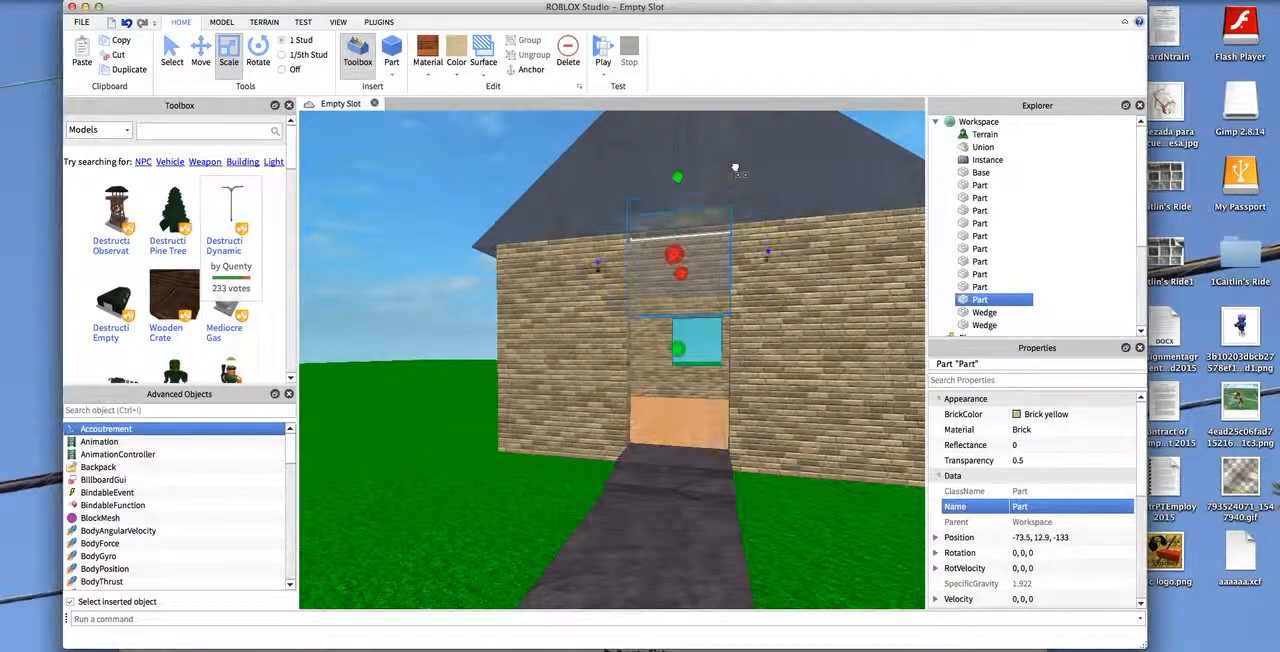
click(905, 140)
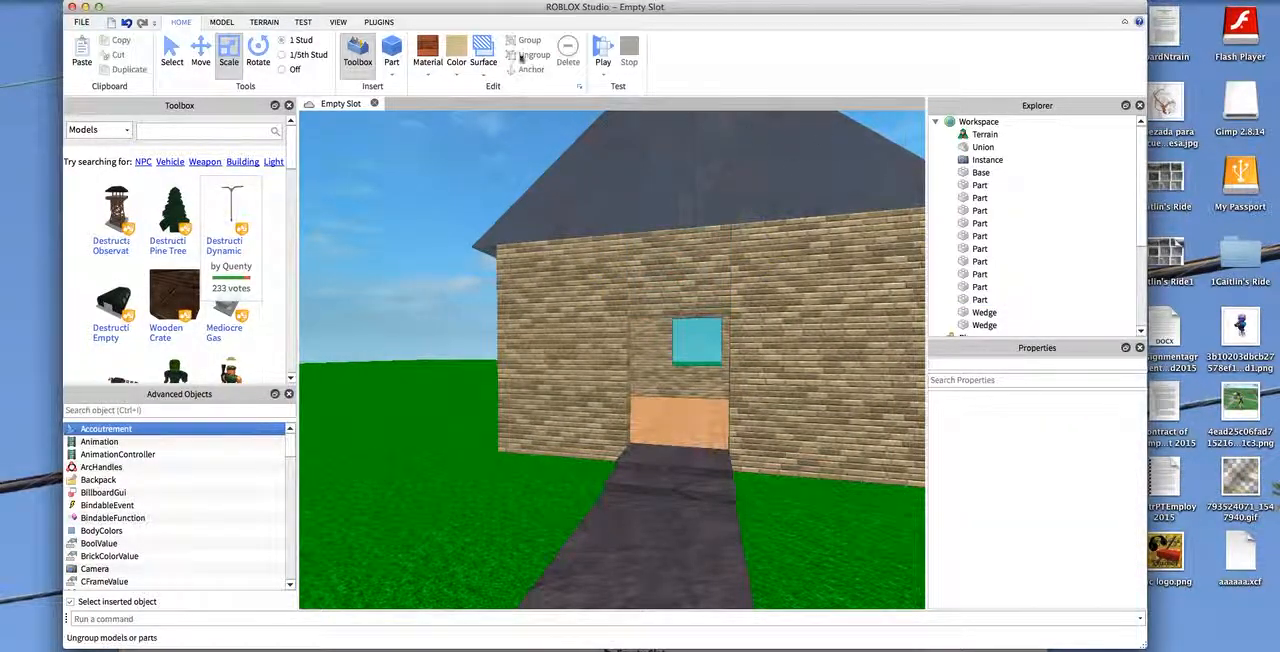
- Smooth the front face of the brick panel above the doorway
key(w)
click(484, 68)
click(513, 119)
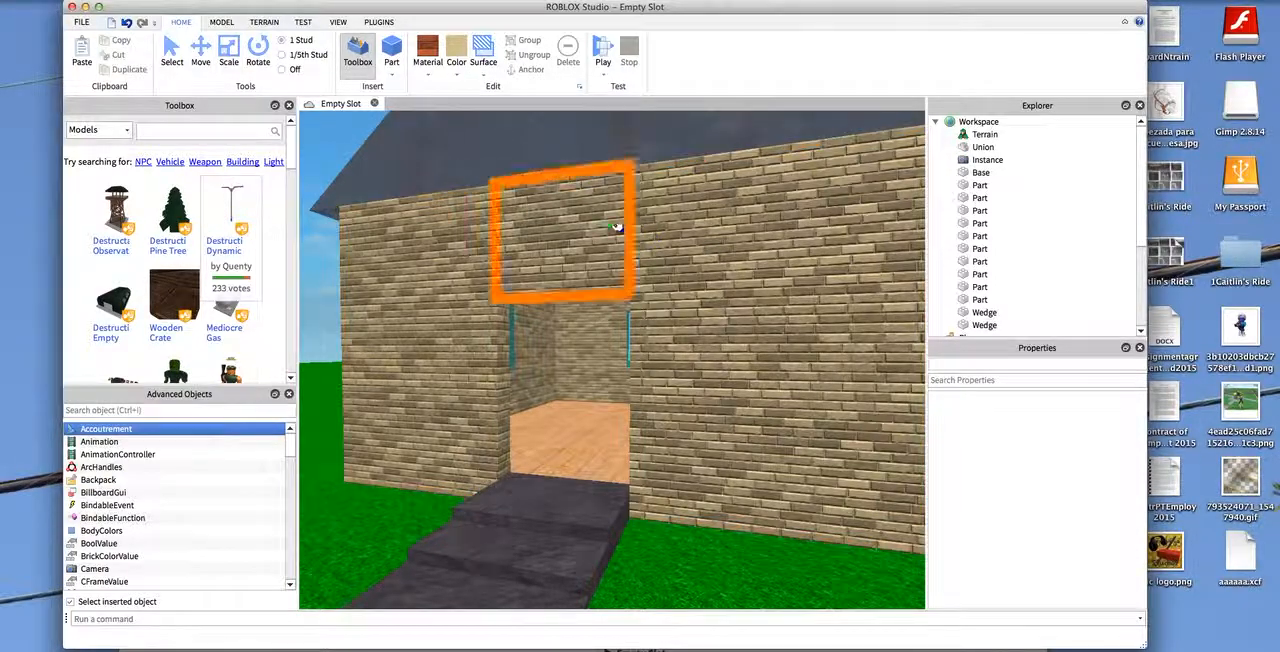
key(s)
key(d)
- Examine the closed front wall and the roof from around and above the house
click(171, 52)
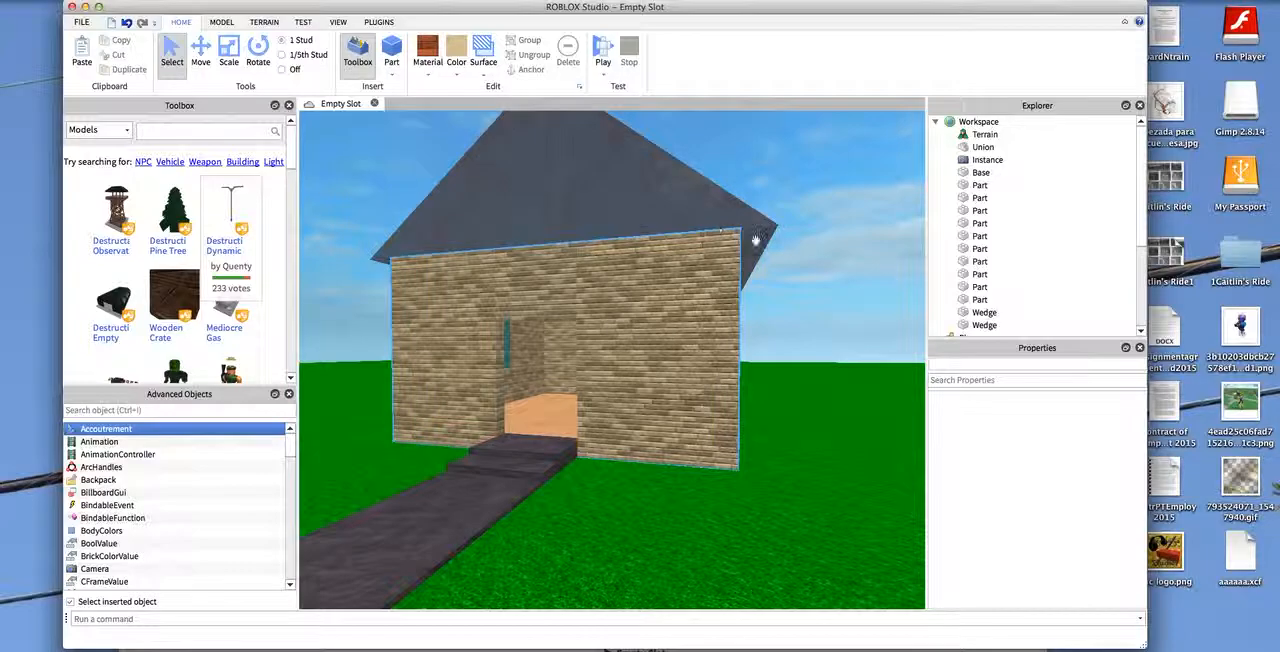
key(a)
right_drag(874, 271, 924, 274)
key(w)
key(s)
key(a)
key(a)
scroll(657, 334, up, 3)
- Try Brick on one roof wedge, and change both wedges and the block between them to Slate
click(657, 334)
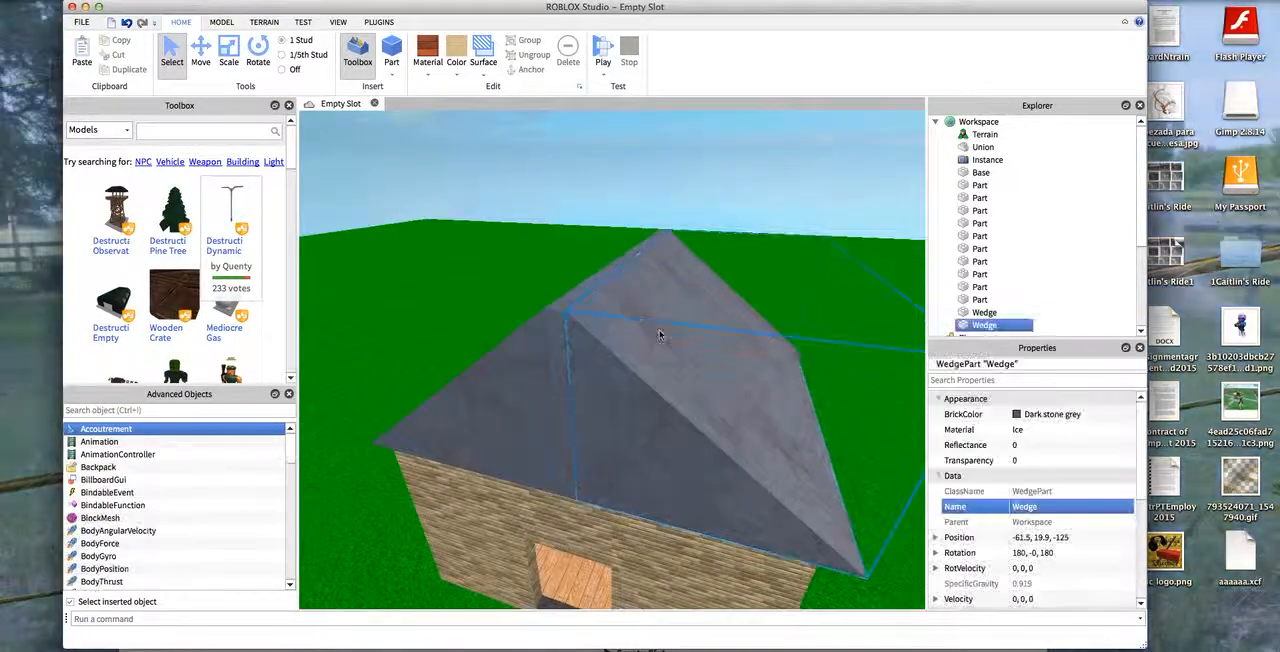
click(425, 79)
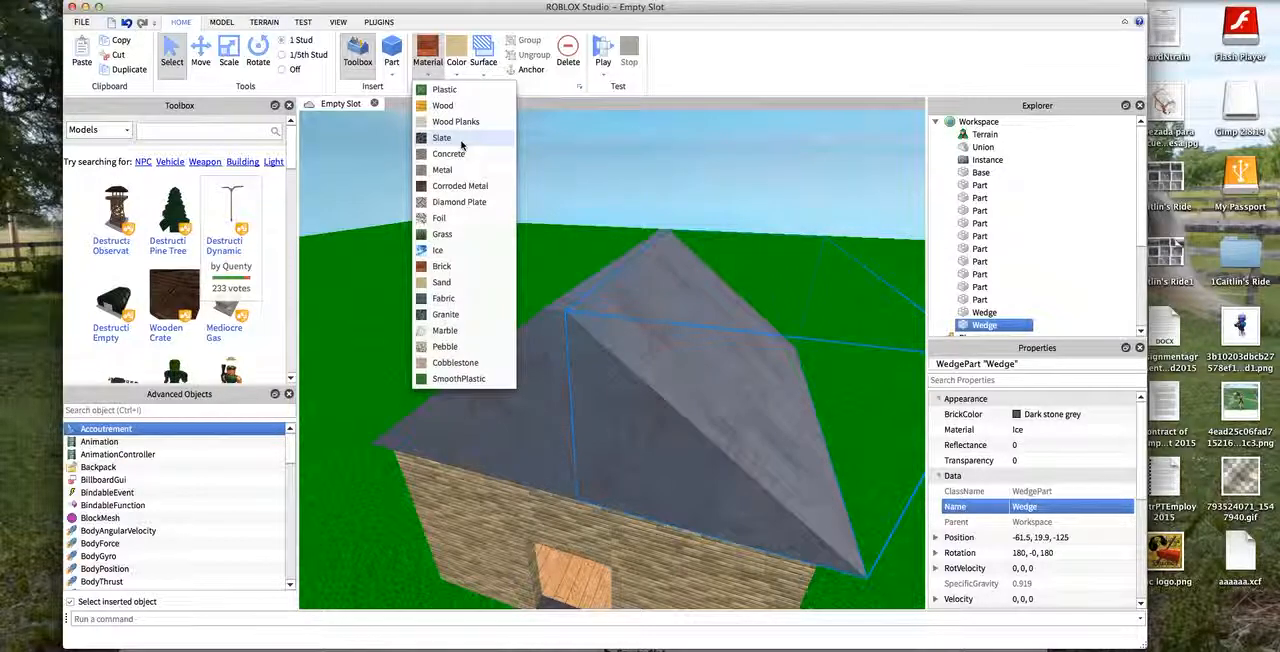
click(432, 265)
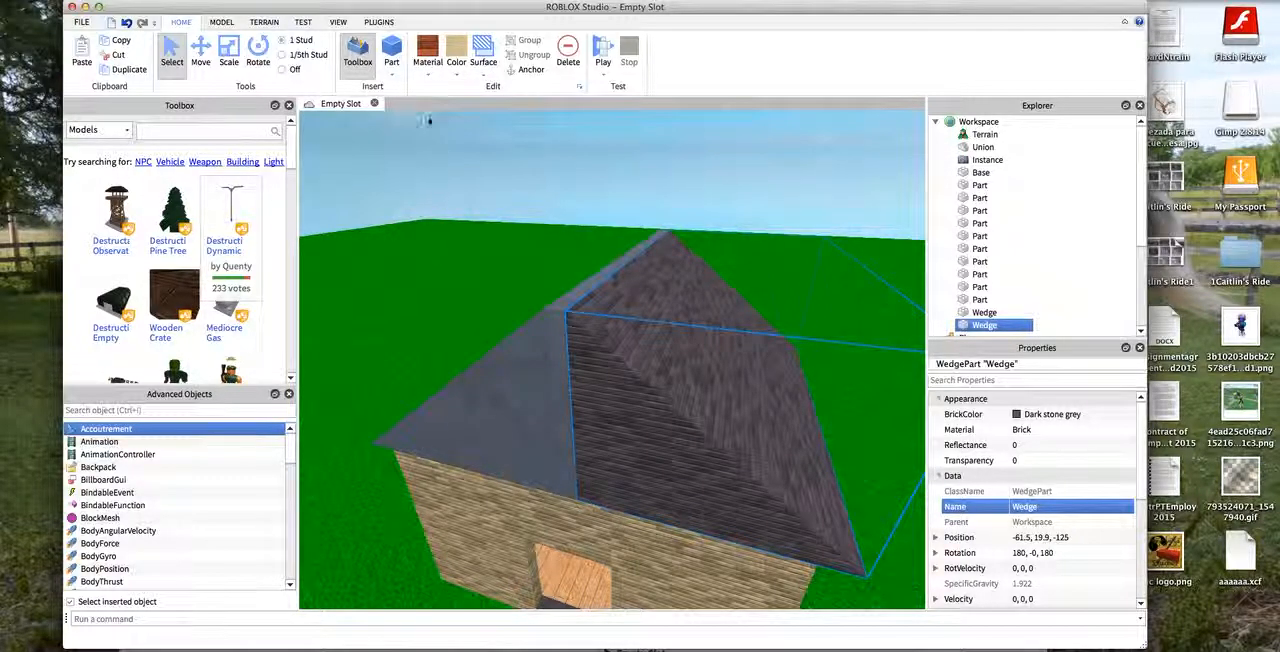
click(427, 62)
click(435, 148)
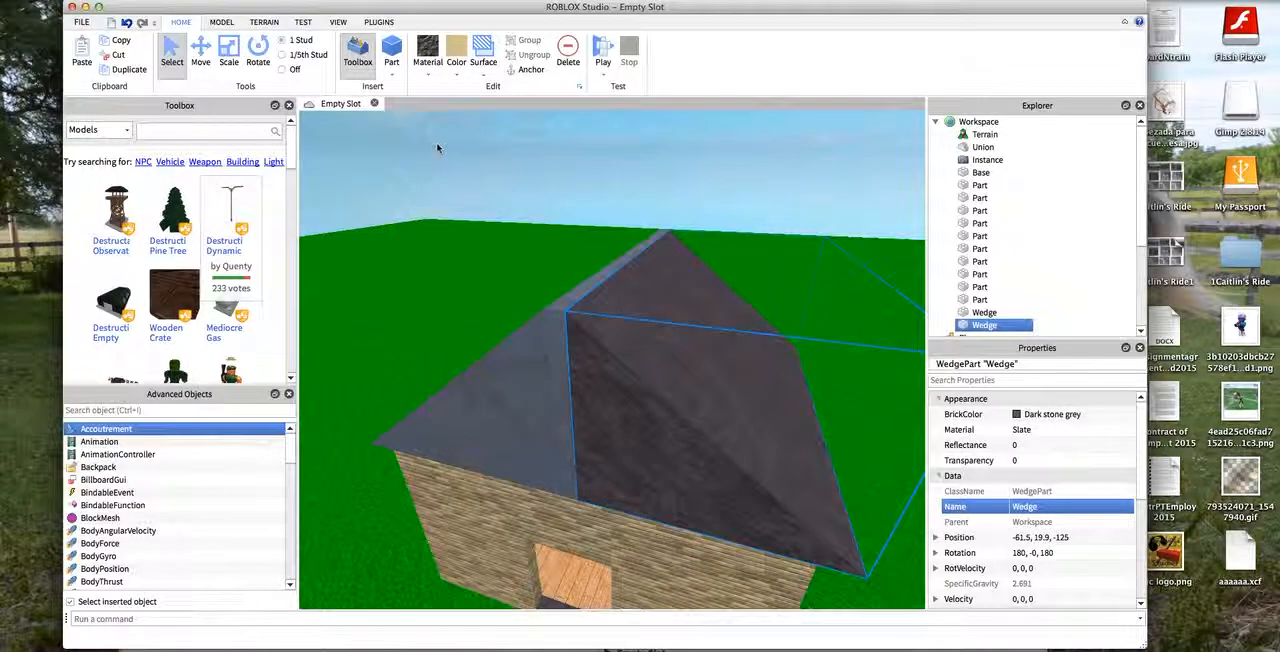
click(540, 328)
click(526, 341)
click(430, 50)
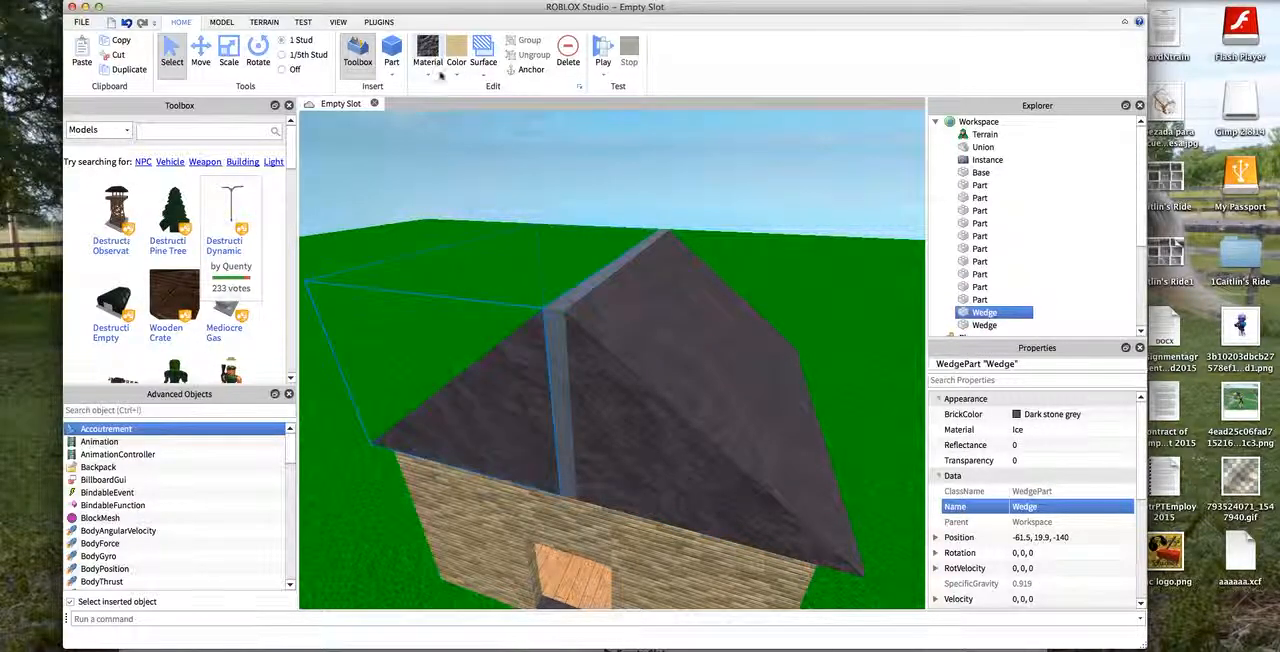
click(557, 335)
click(430, 50)
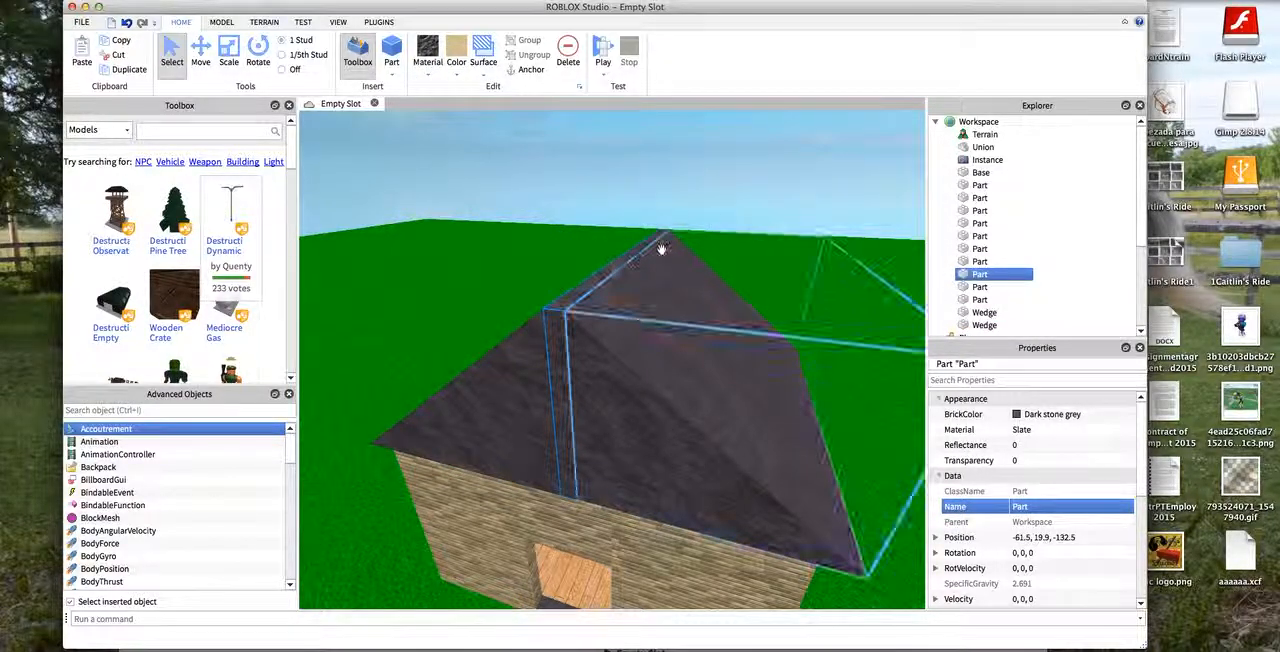
click(729, 206)
- Examine the house interior with its plank floor, brick walls and windows
right_drag(777, 150, 903, 608)
scroll(788, 117, down, 8)
key(w)
mouse_move(903, 608)
mouse_down()
mouse_move(800, 117)
mouse_move(791, 138)
mouse_move(891, 429)
mouse_move(883, 610)
mouse_up()
key(w)
key(w)
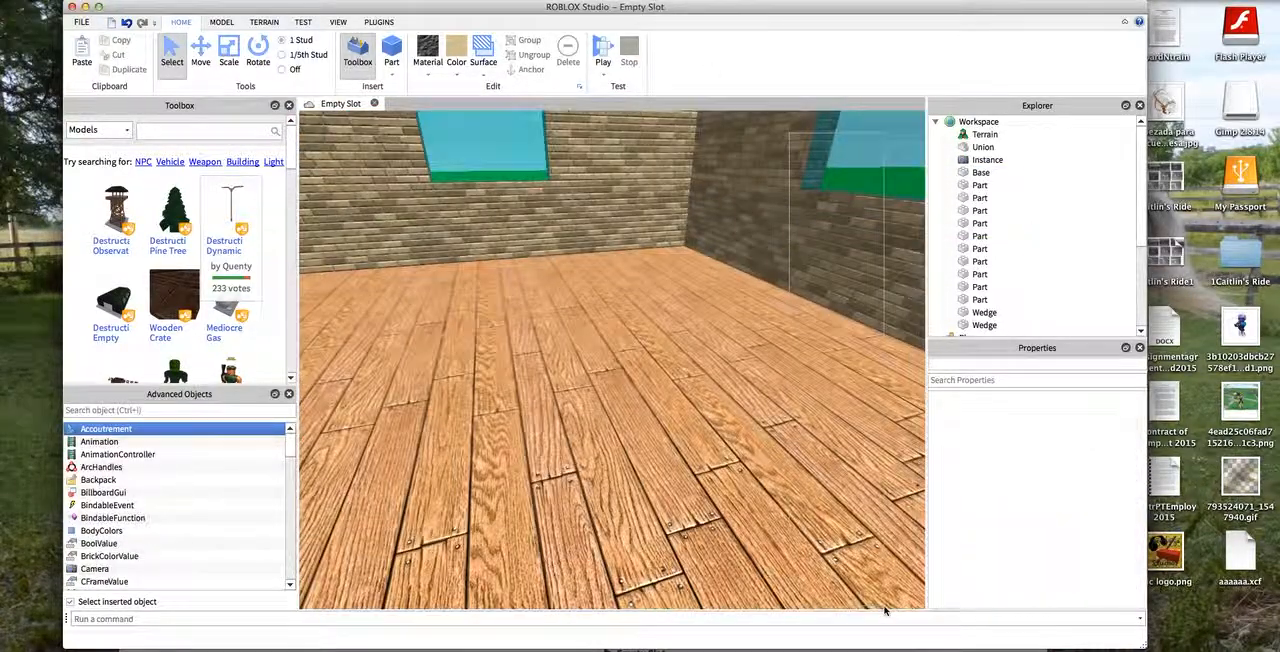
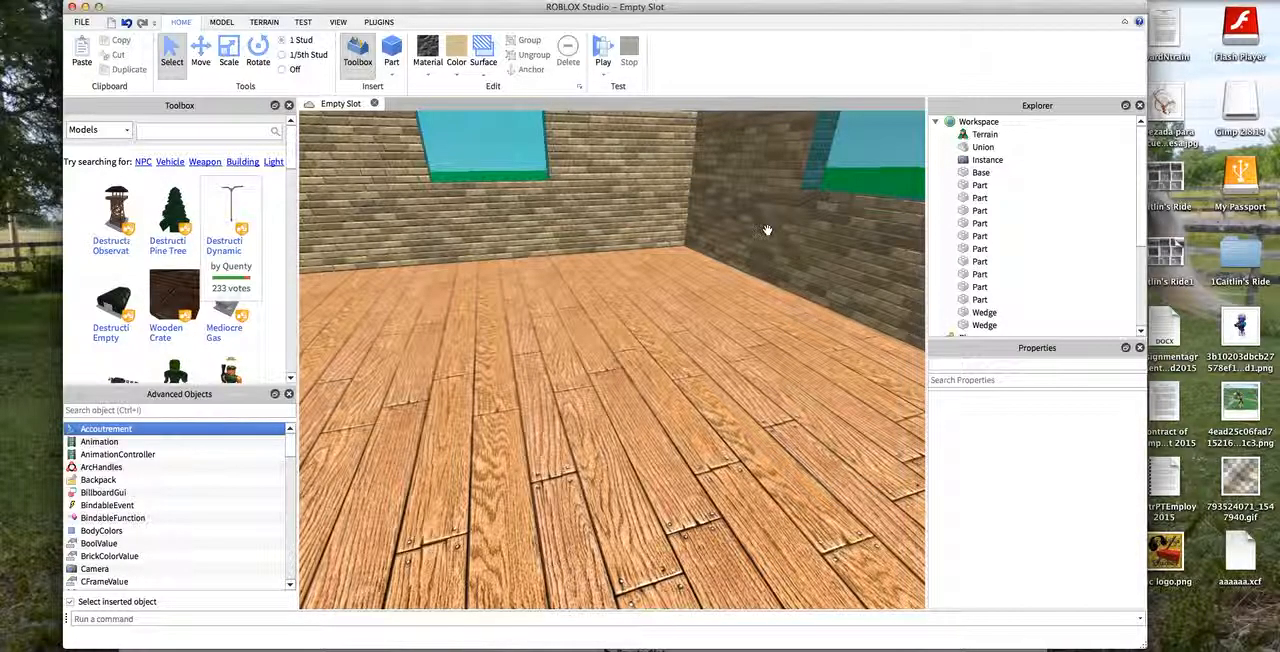
- Examine the open doorway, slate path and front wall of the house from outside and inside
scroll(765, 221, up, 5)
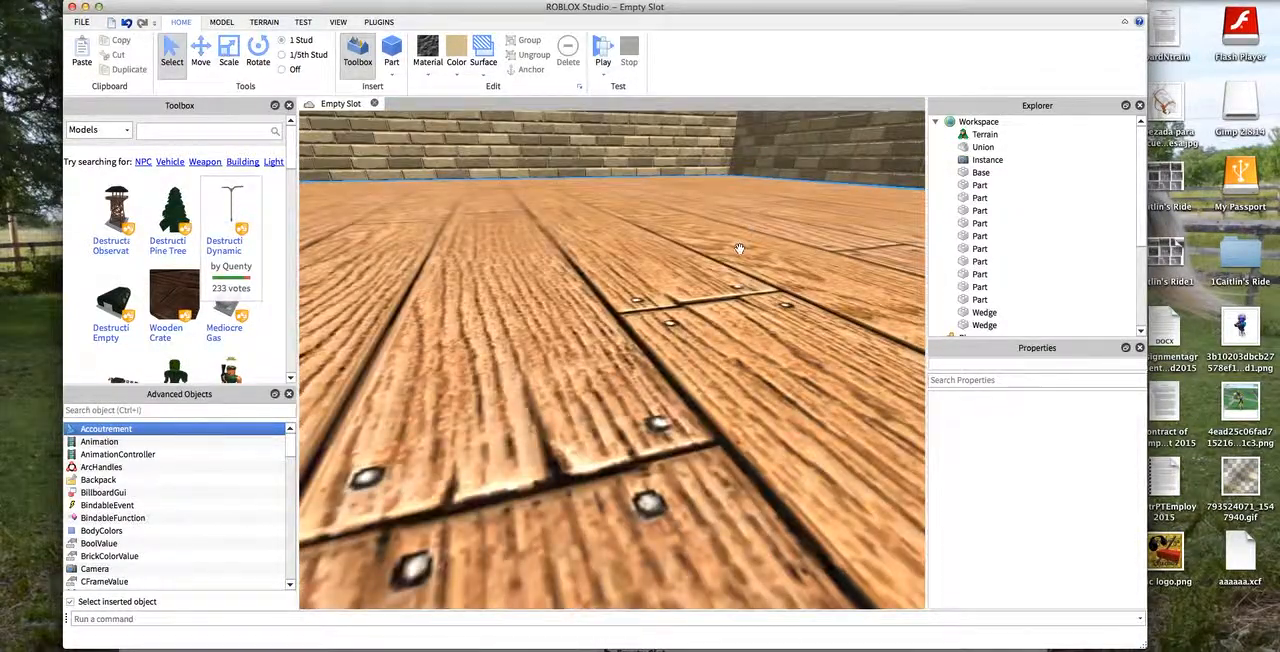
scroll(748, 240, down, 10)
scroll(748, 240, down, 10)
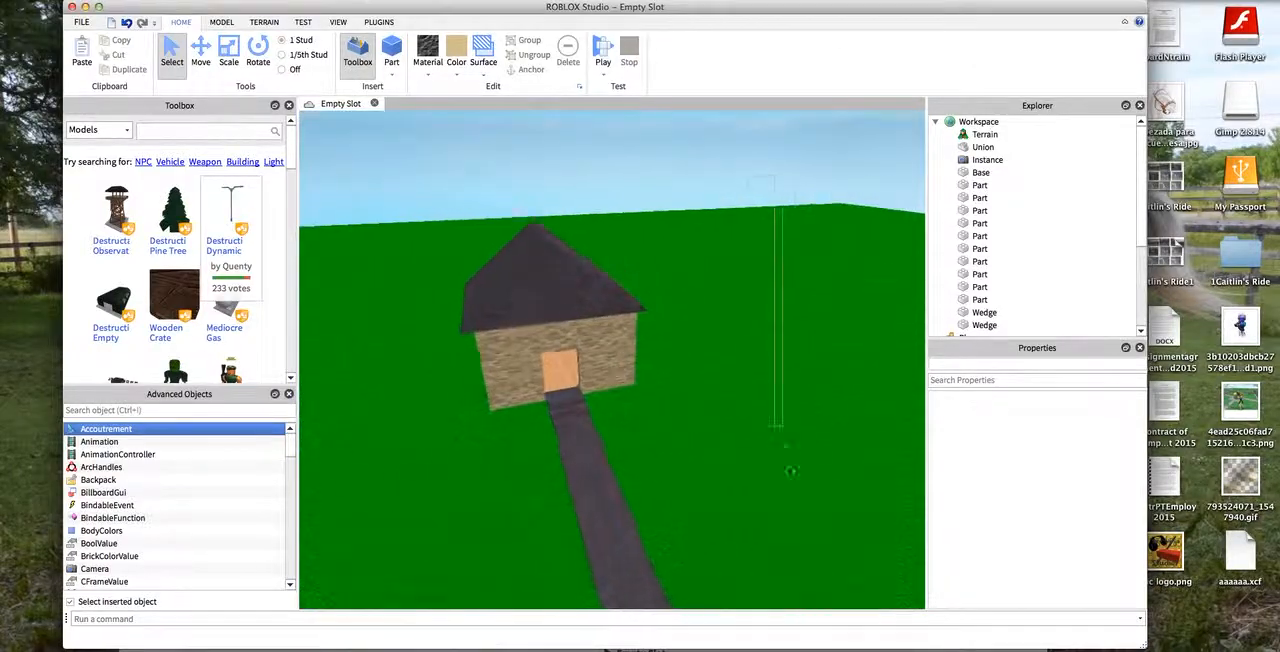
scroll(776, 119, up, 10)
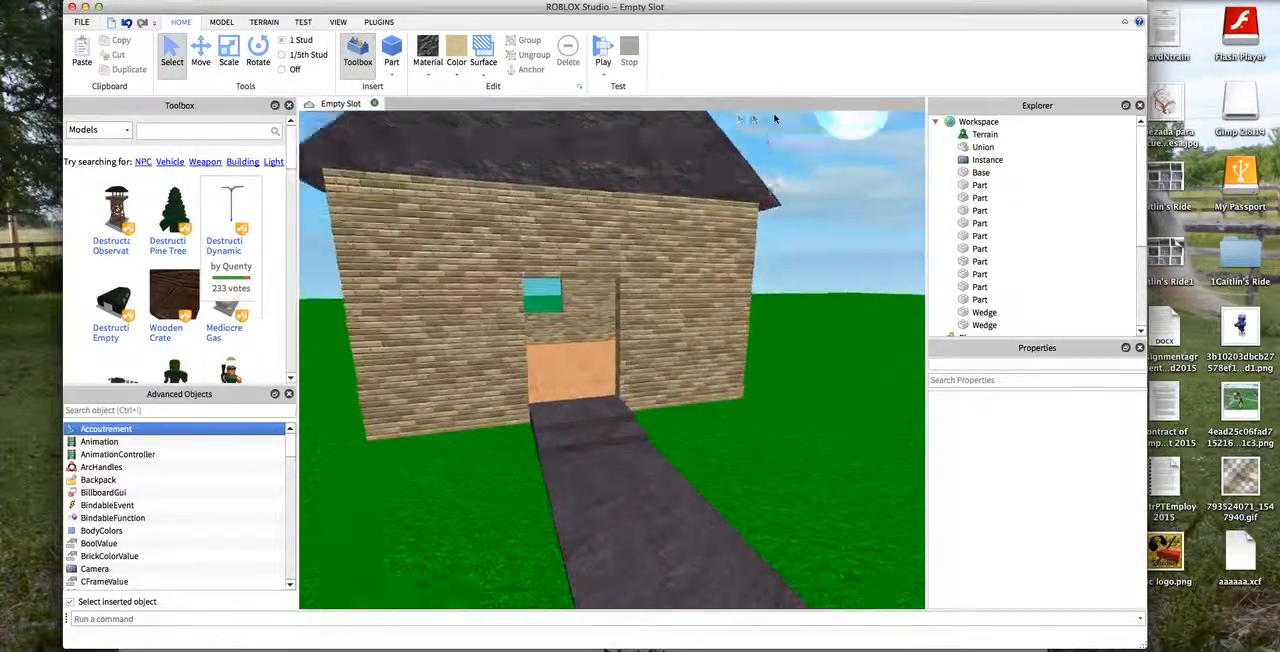
scroll(755, 251, down, 10)
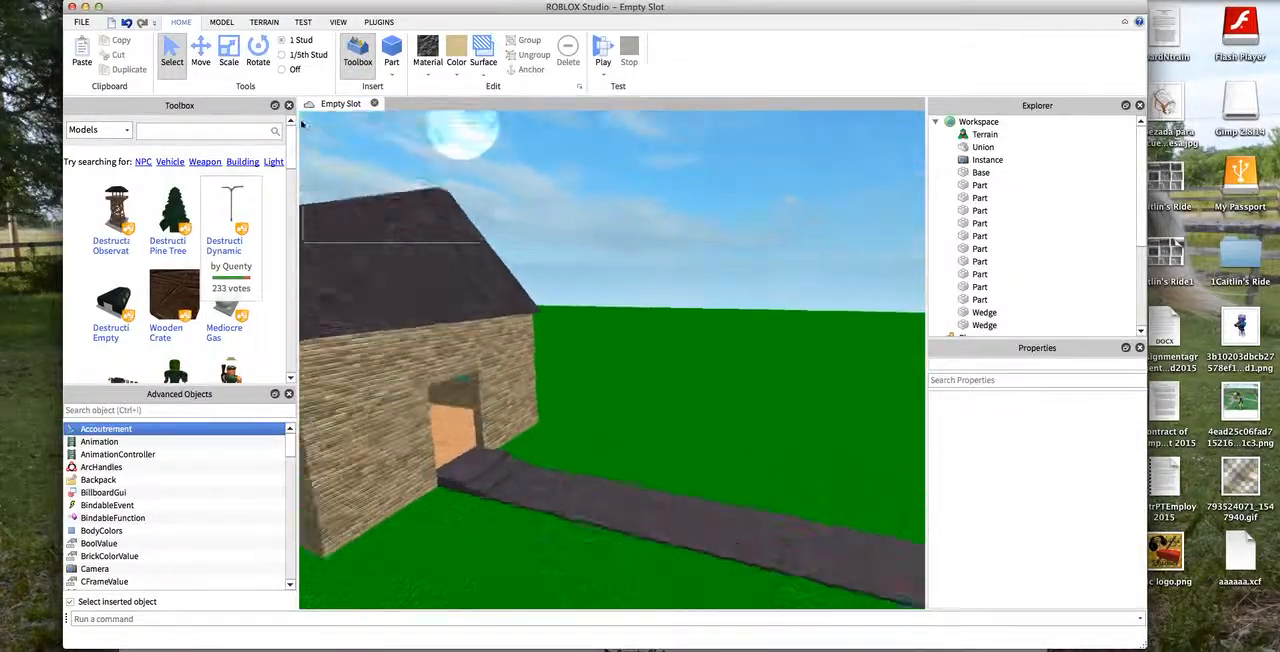
drag(303, 124, 303, 119)
scroll(600, 180, up, 5)
right_drag(575, 175, 588, 183)
scroll(588, 183, down, 5)
drag(835, 288, 867, 333)
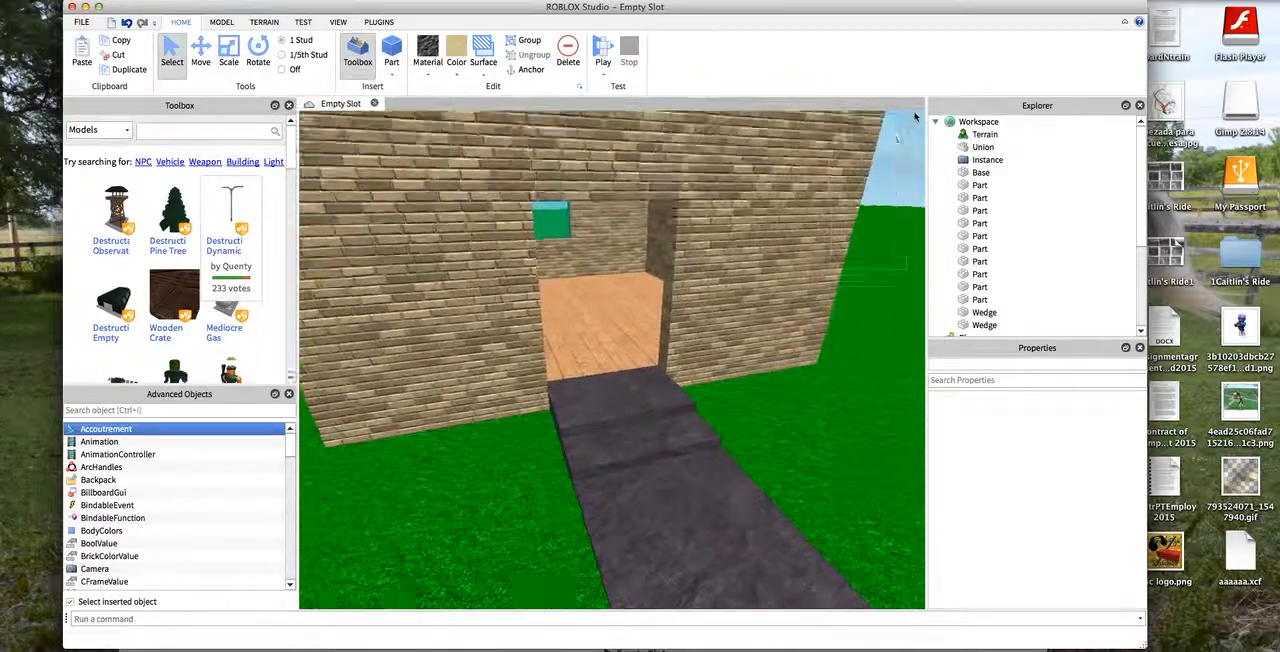
key(w)
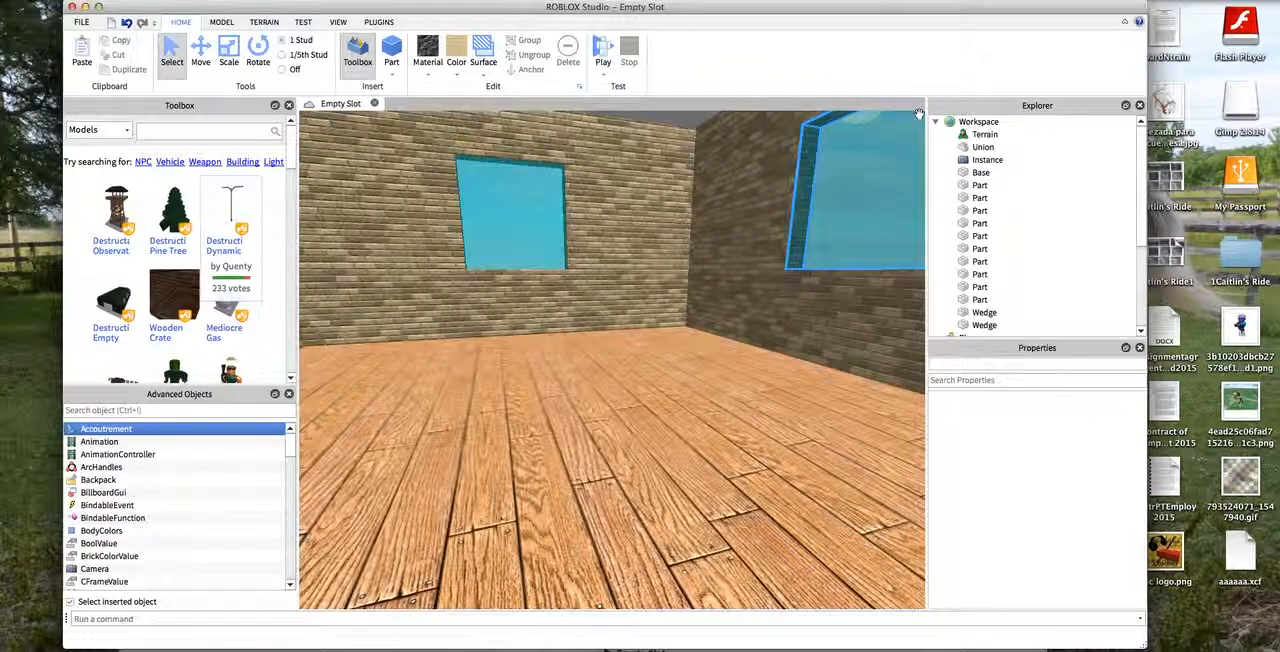
key(s)
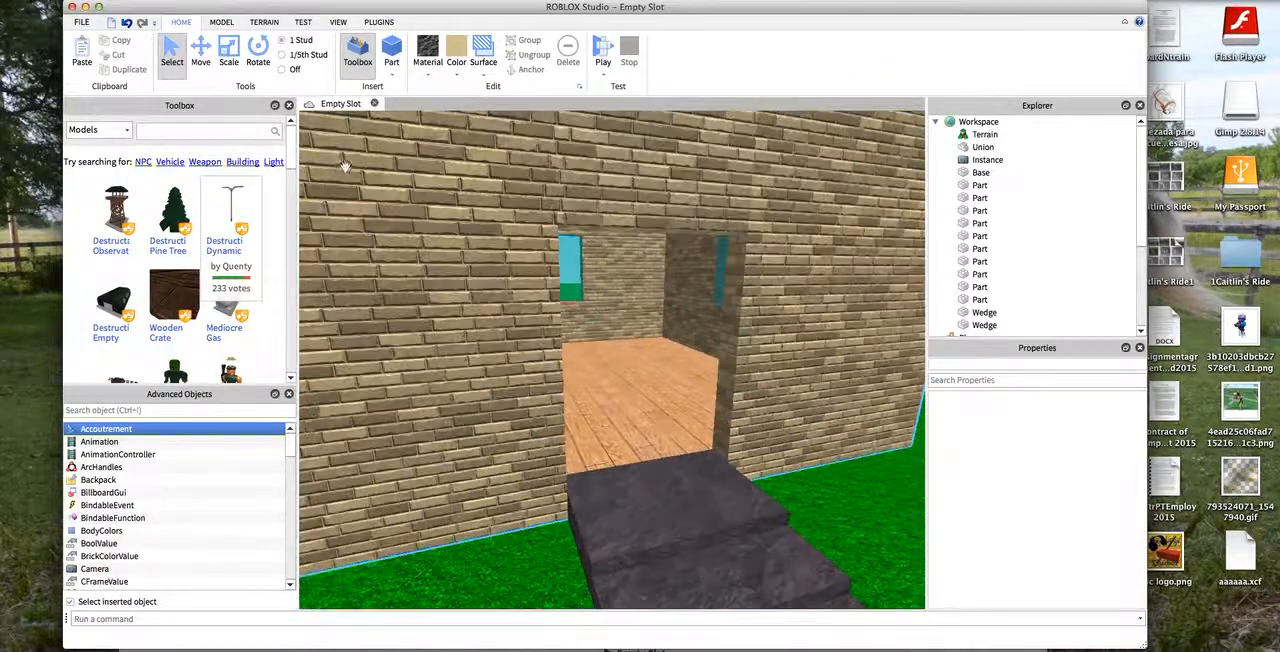
key(s)
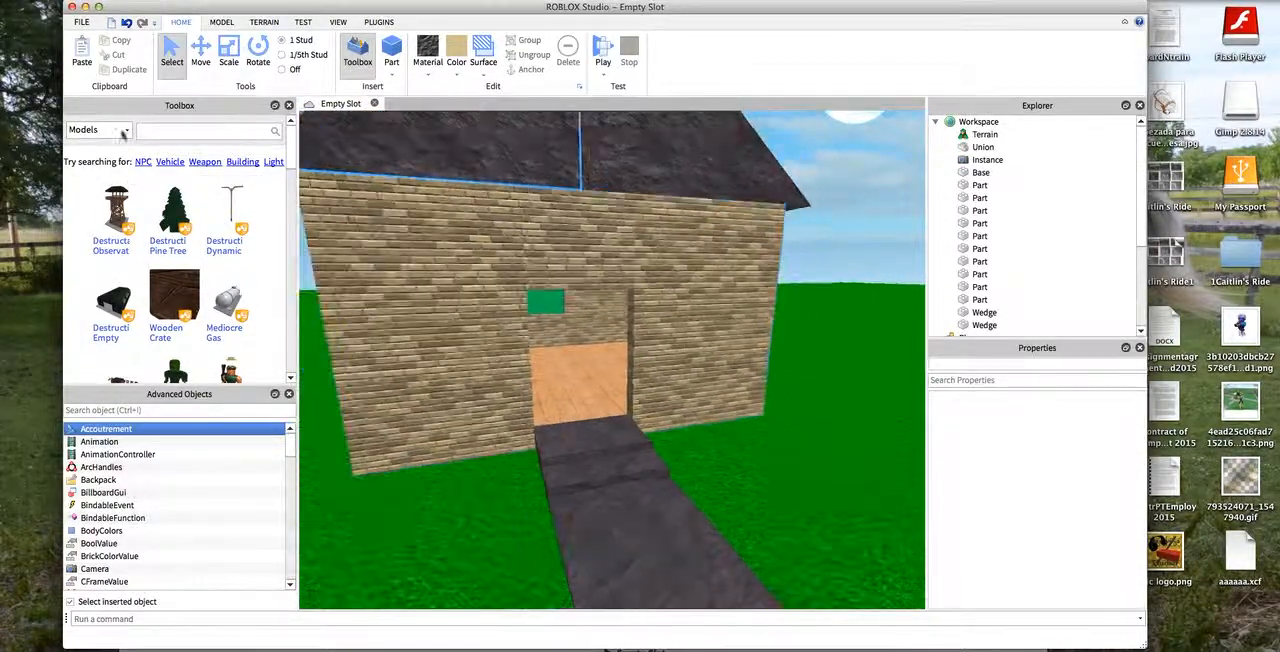
key(a)
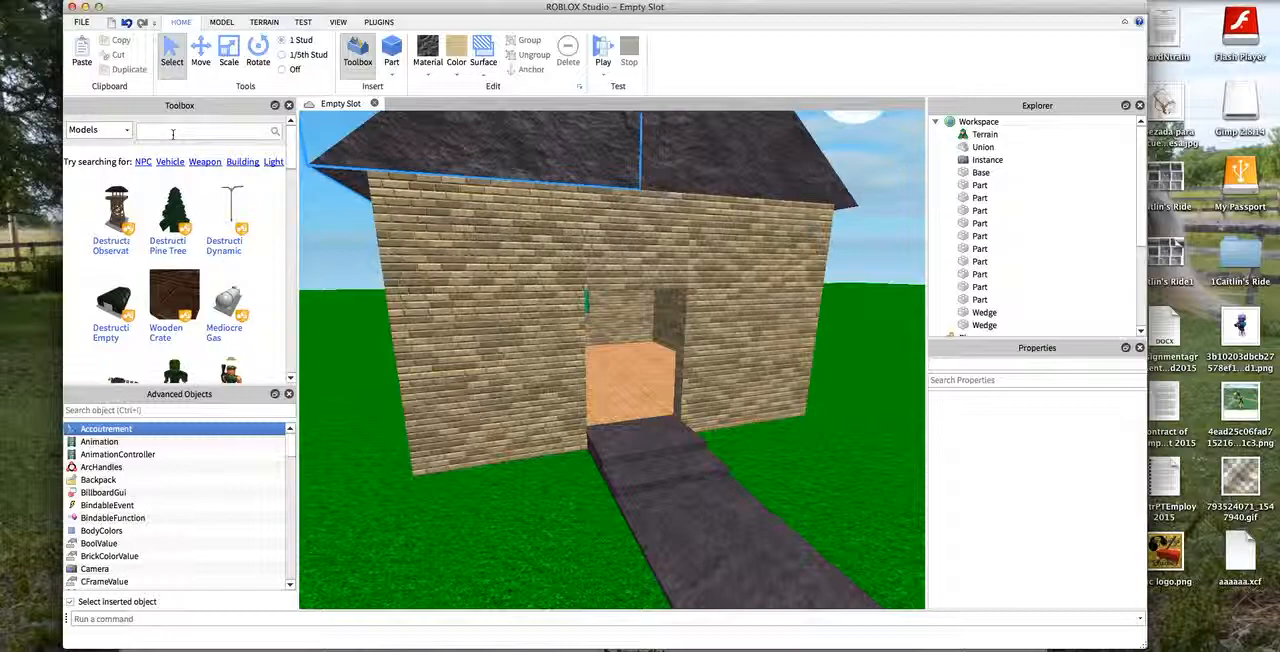
- Search the Toolbox models for "Walkthrough brick" and insert the Walkthrough Brick model
text(Walkthrough br)
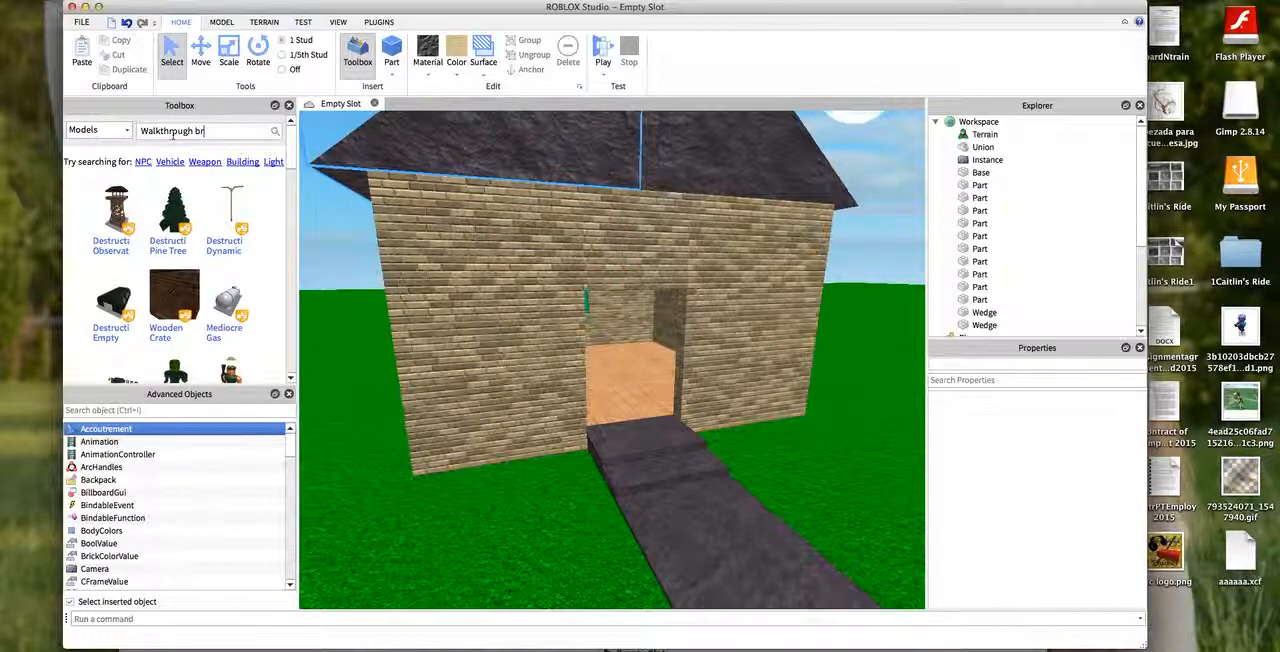
text(ick)
key(Return)
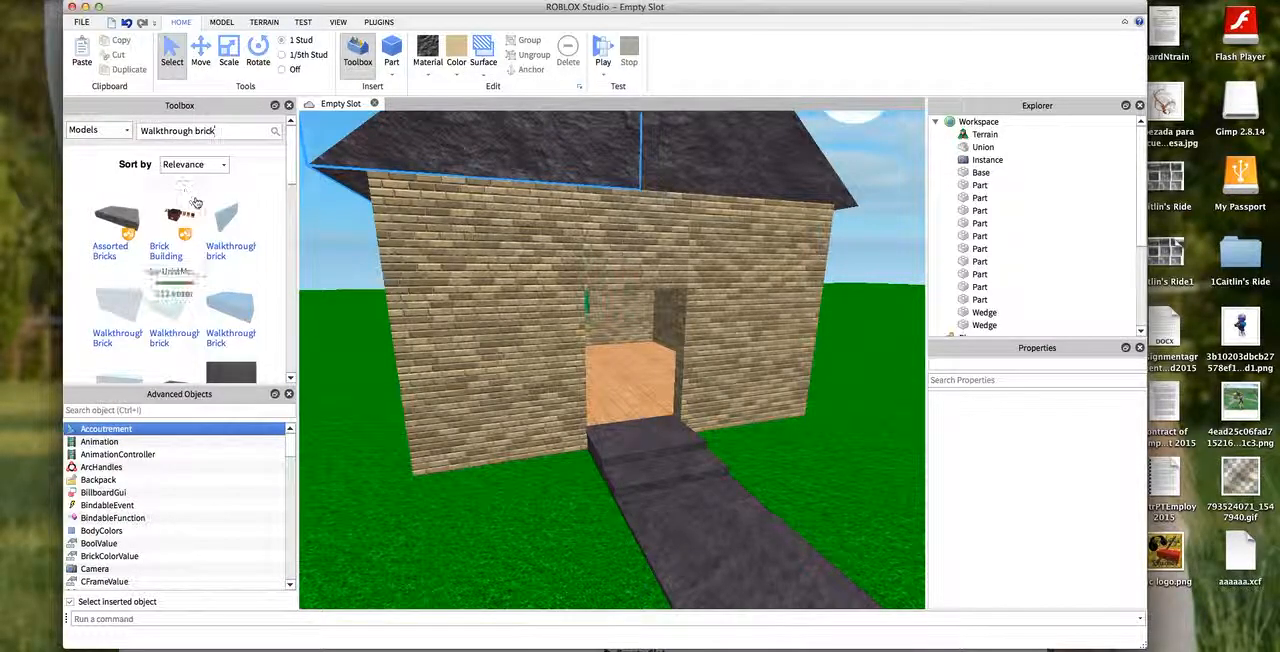
scroll(150, 250, down, 1)
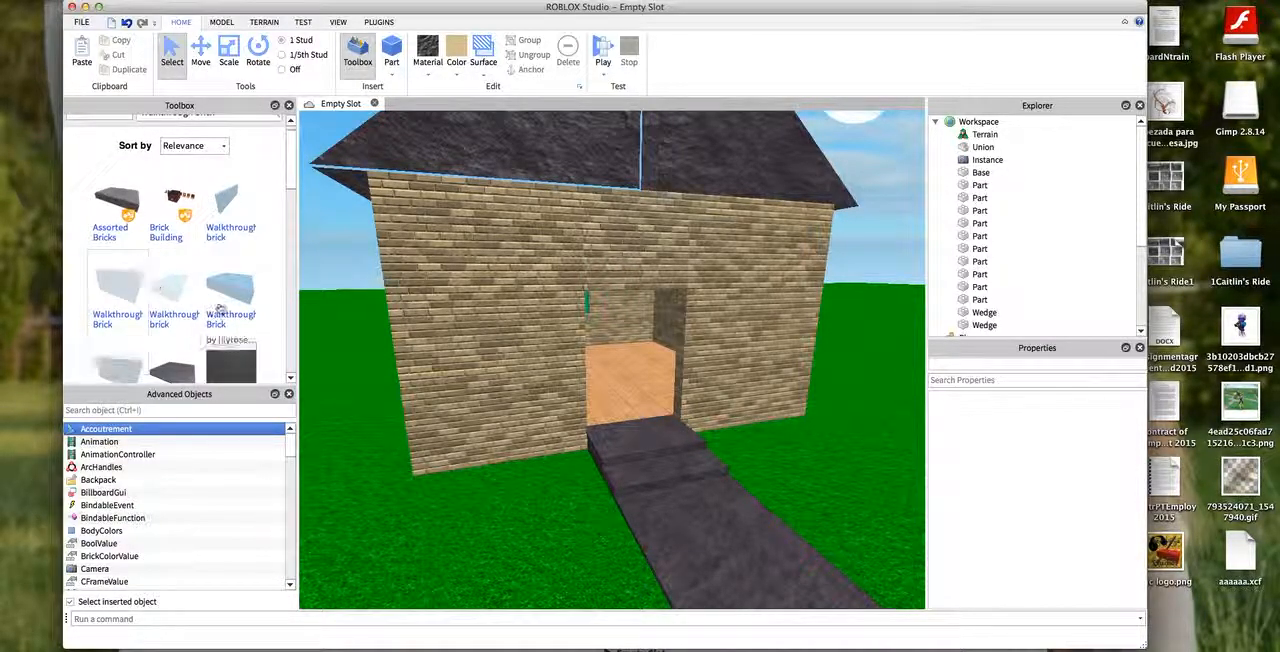
click(117, 284)
- Place the walkthrough brick on the grass beside the slate path, near the corner of the front wall
scroll(826, 562, down, 5)
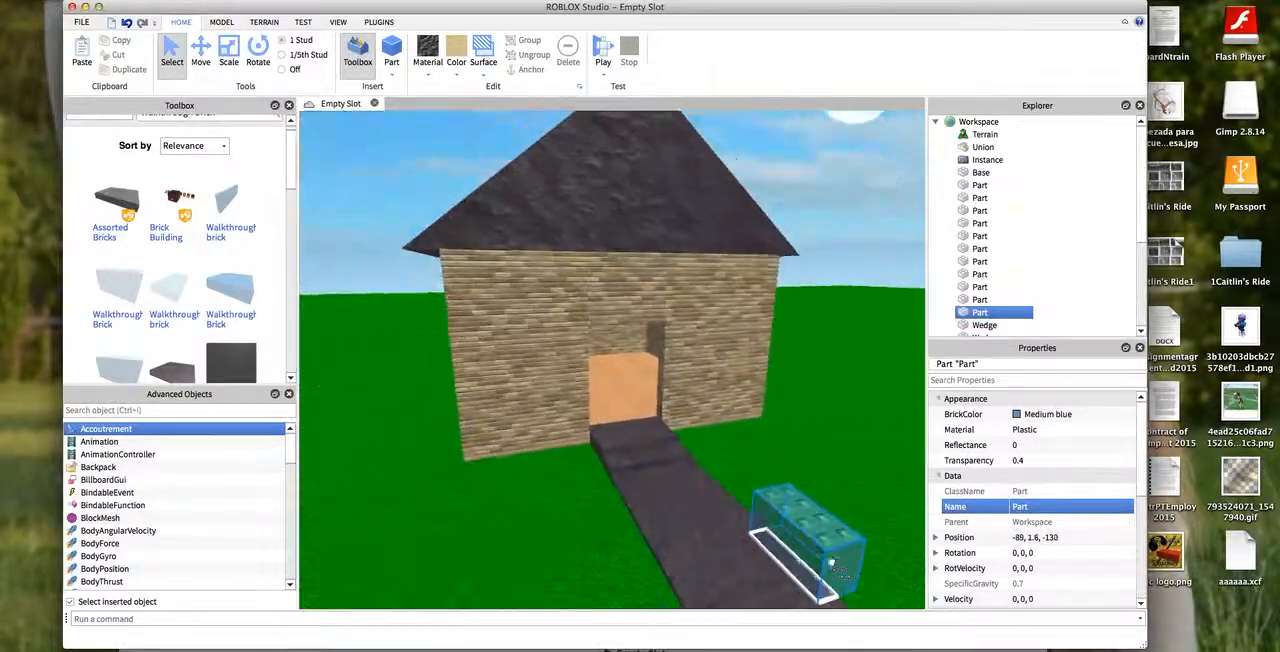
scroll(850, 575, down, 3)
scroll(870, 520, up, 5)
click(702, 385)
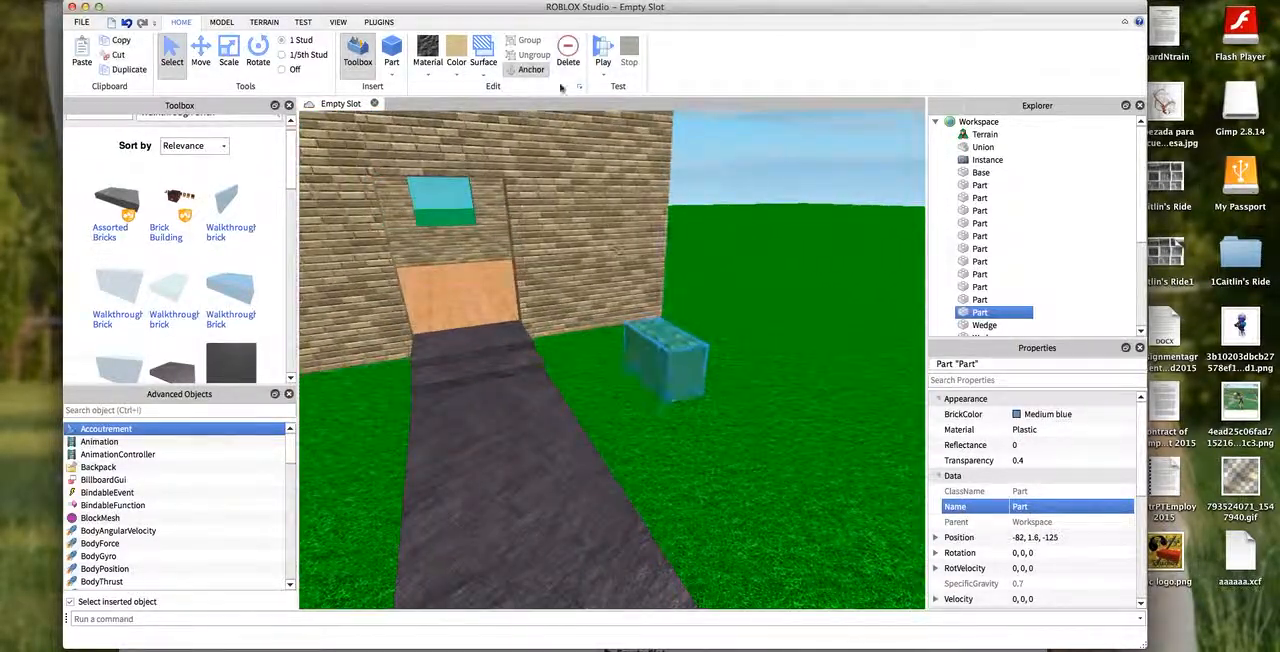
- Start a play test of the place and stop it
click(603, 52)
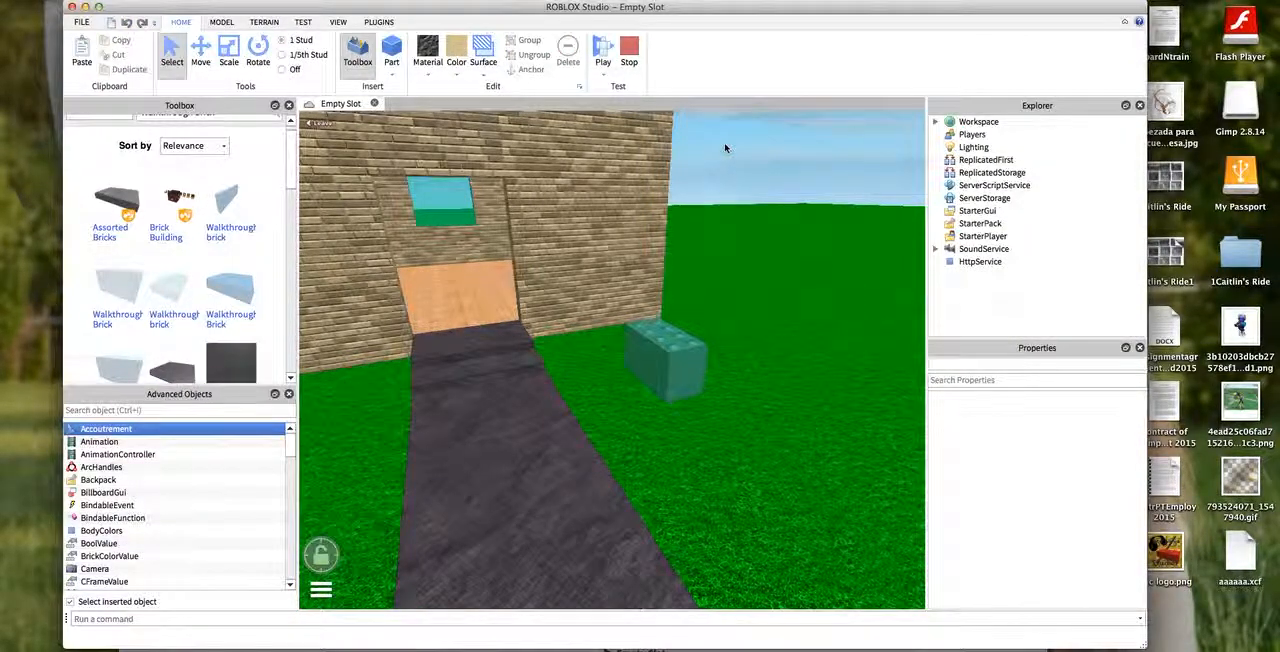
click(629, 58)
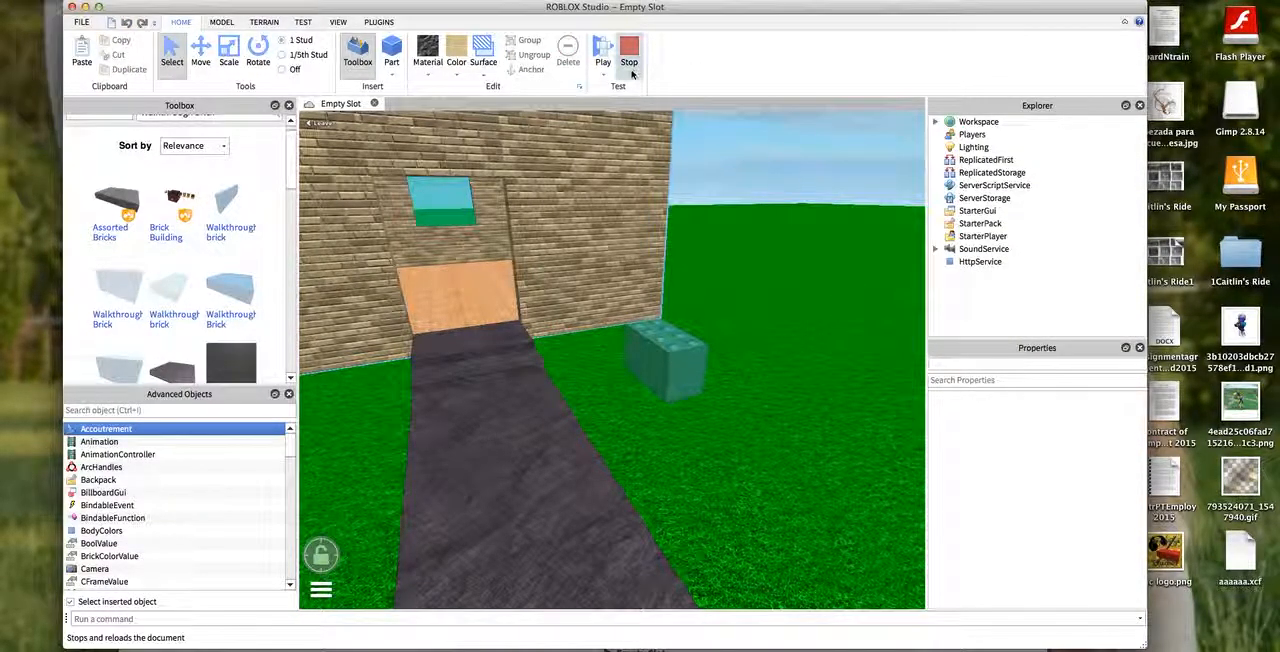
- Select the whole house, path and base together and anchor all of their parts
scroll(808, 191, down, 6)
scroll(784, 183, down, 5)
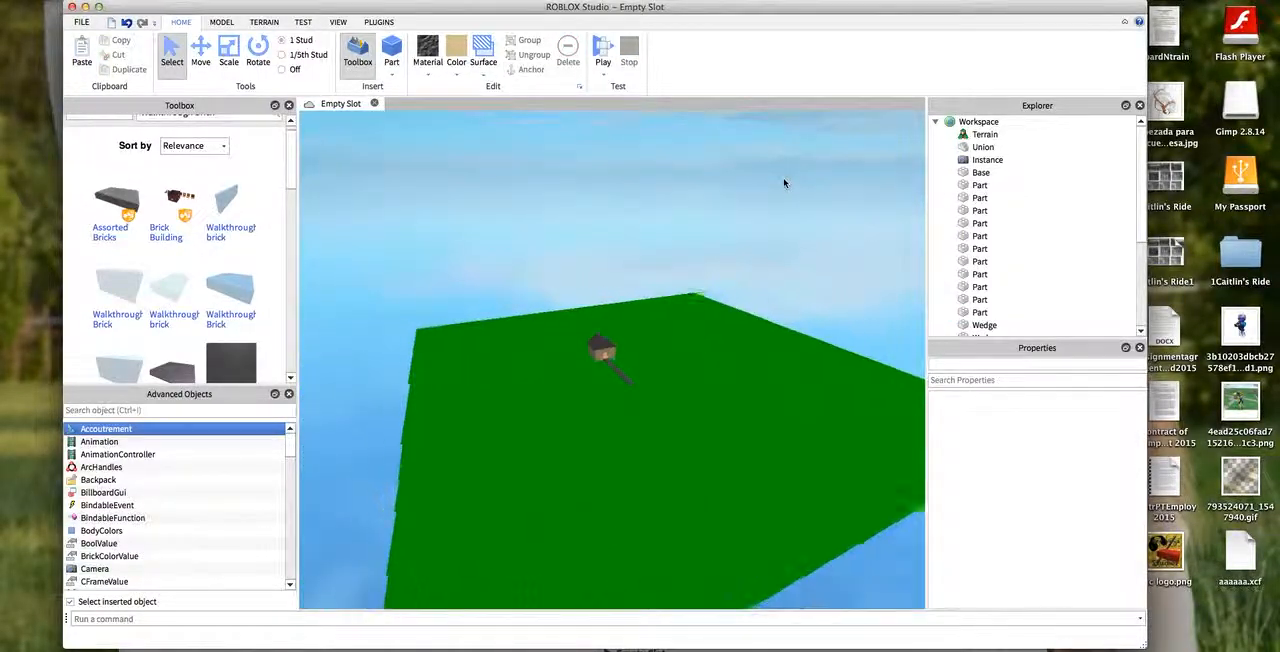
drag(409, 227, 904, 577)
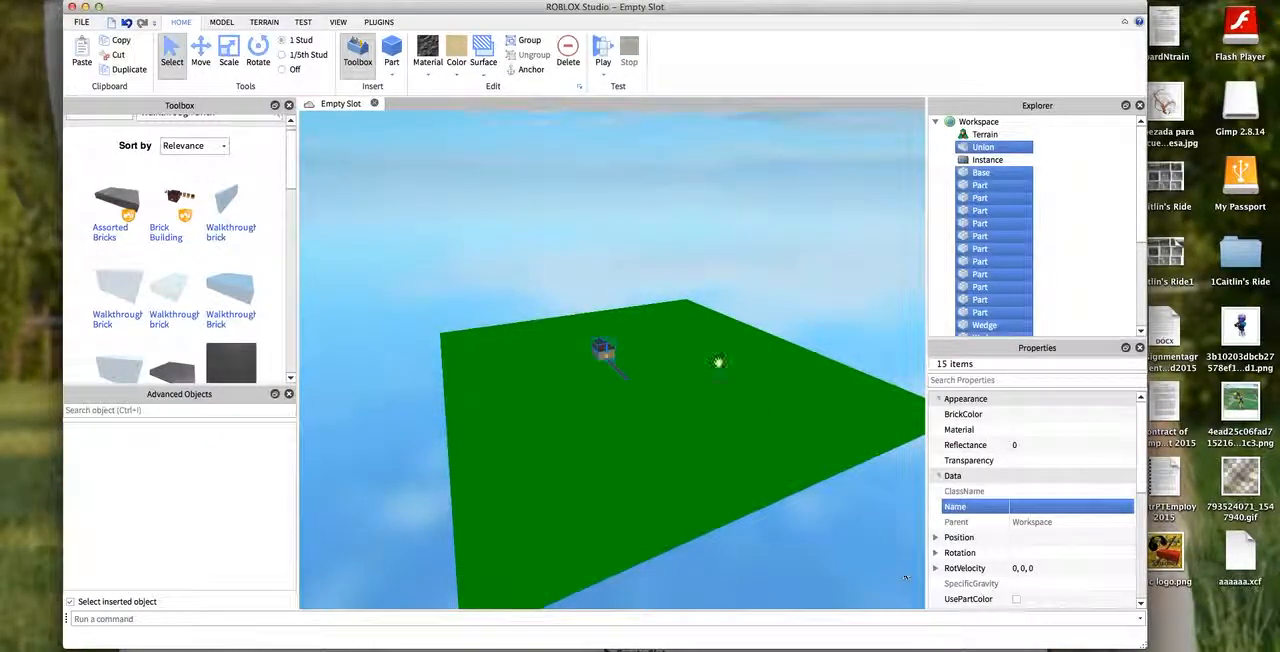
click(520, 74)
scroll(649, 223, up, 8)
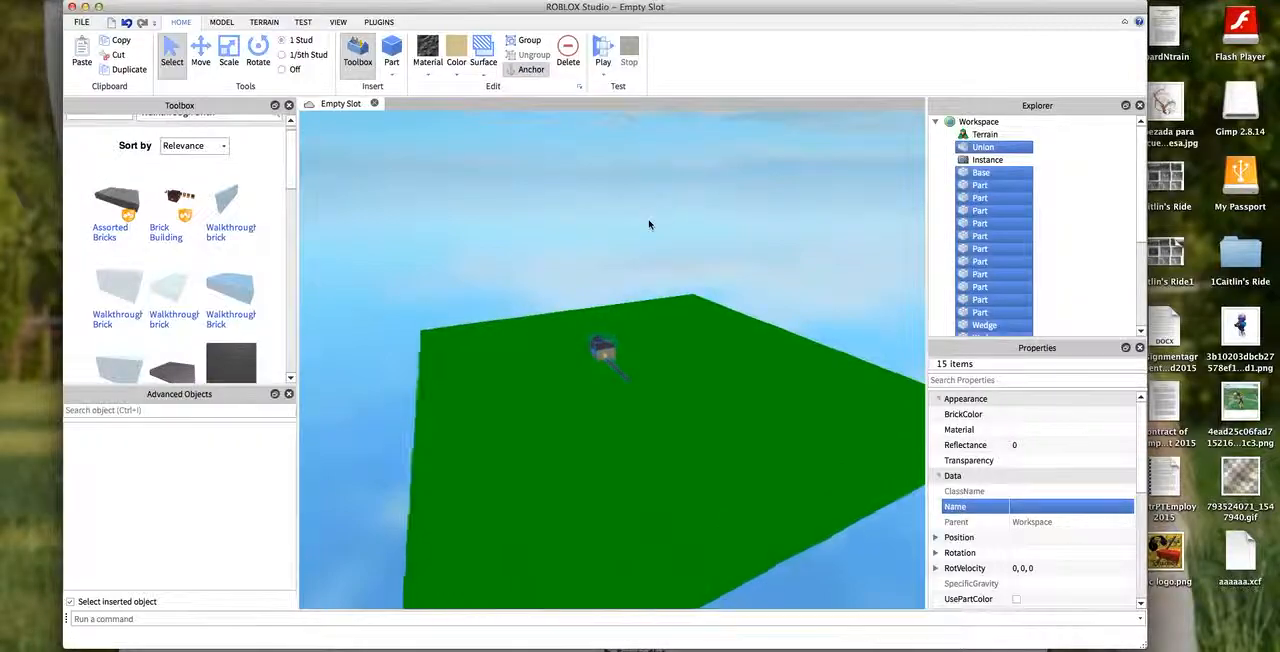
click(604, 170)
- Insert a SpawnLocation and place it on the open grass beside the slate path
click(221, 22)
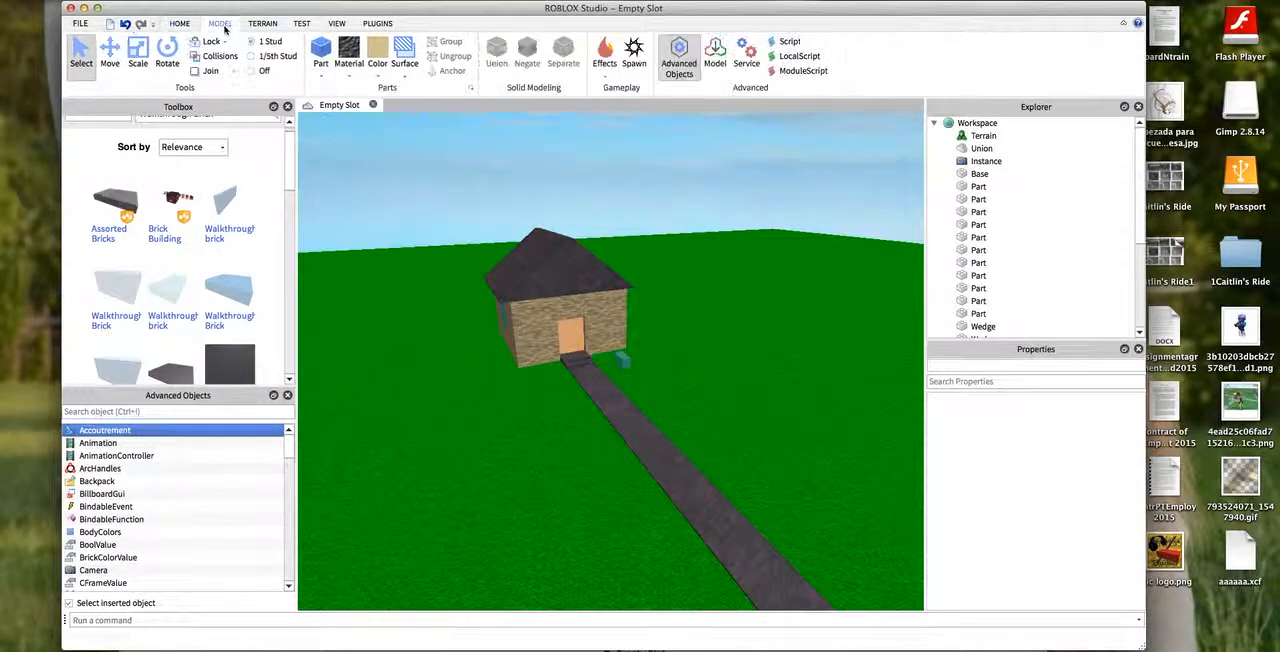
click(633, 55)
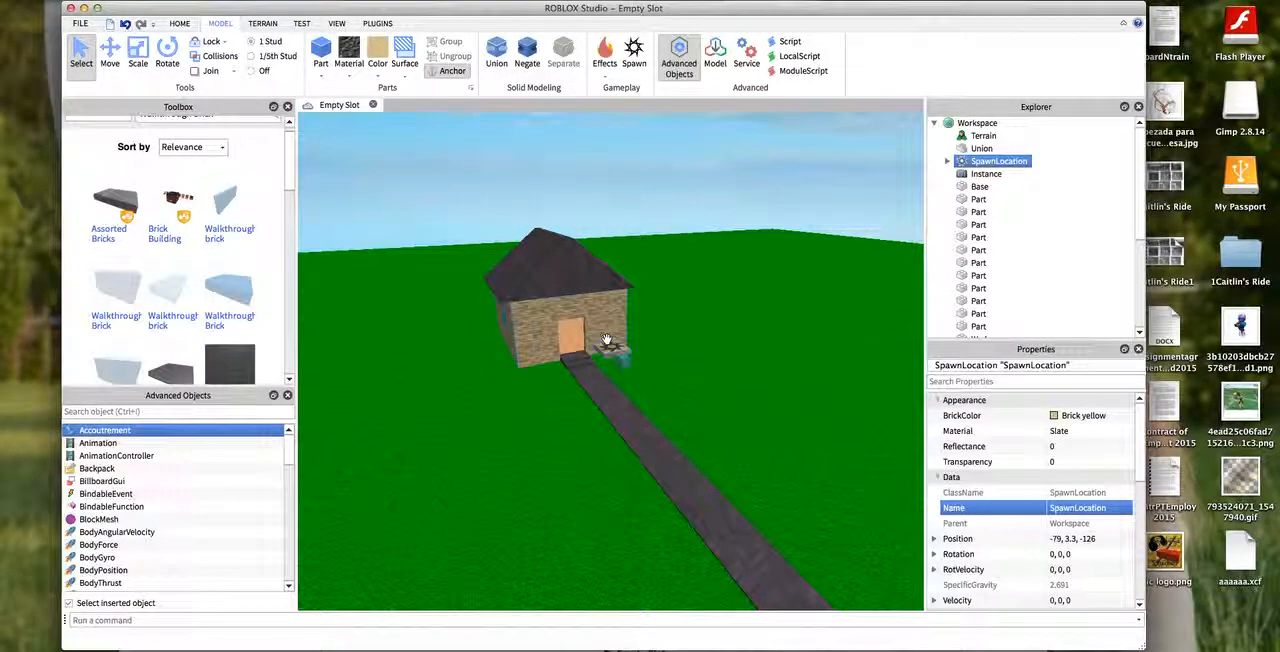
drag(618, 352, 655, 525)
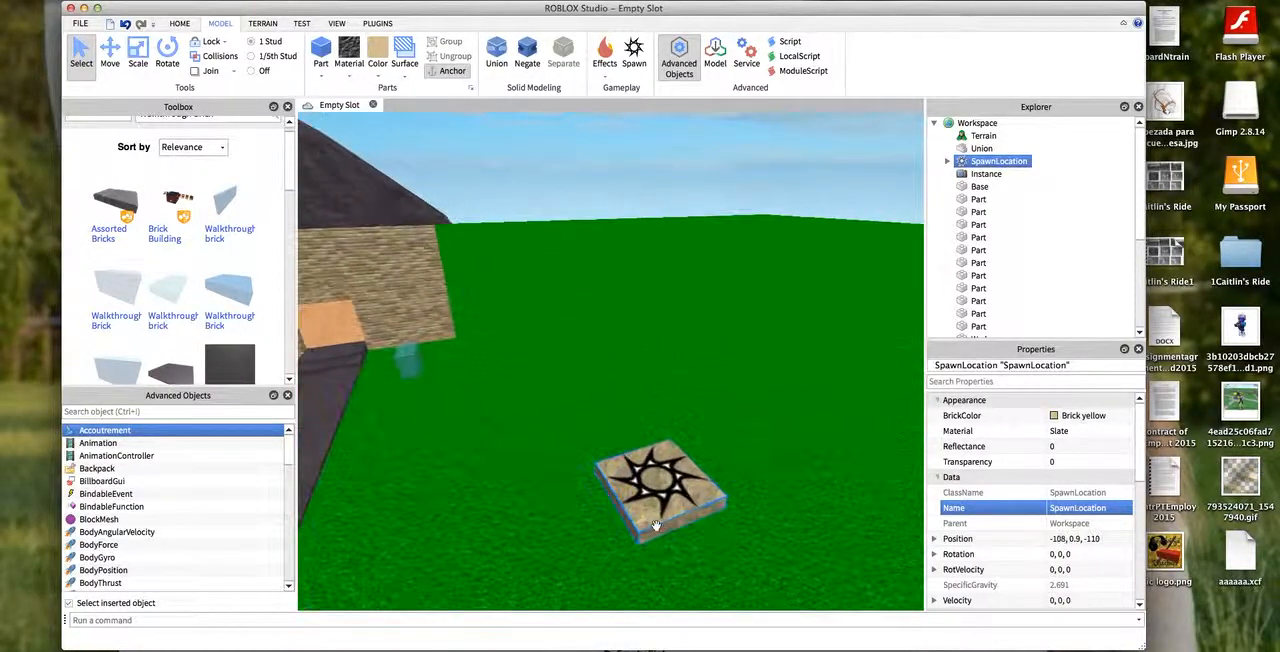
click(614, 221)
key(s)
key(a)
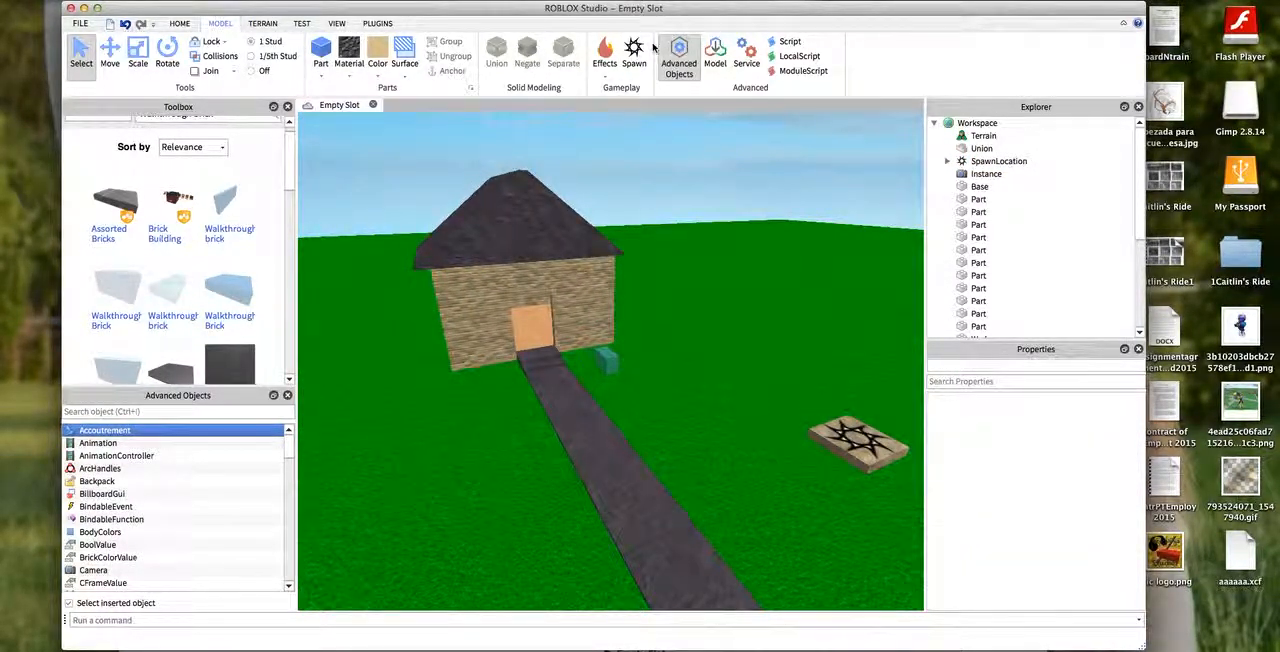
- Run further play tests with the spawn location in place and stop them
click(182, 24)
click(598, 50)
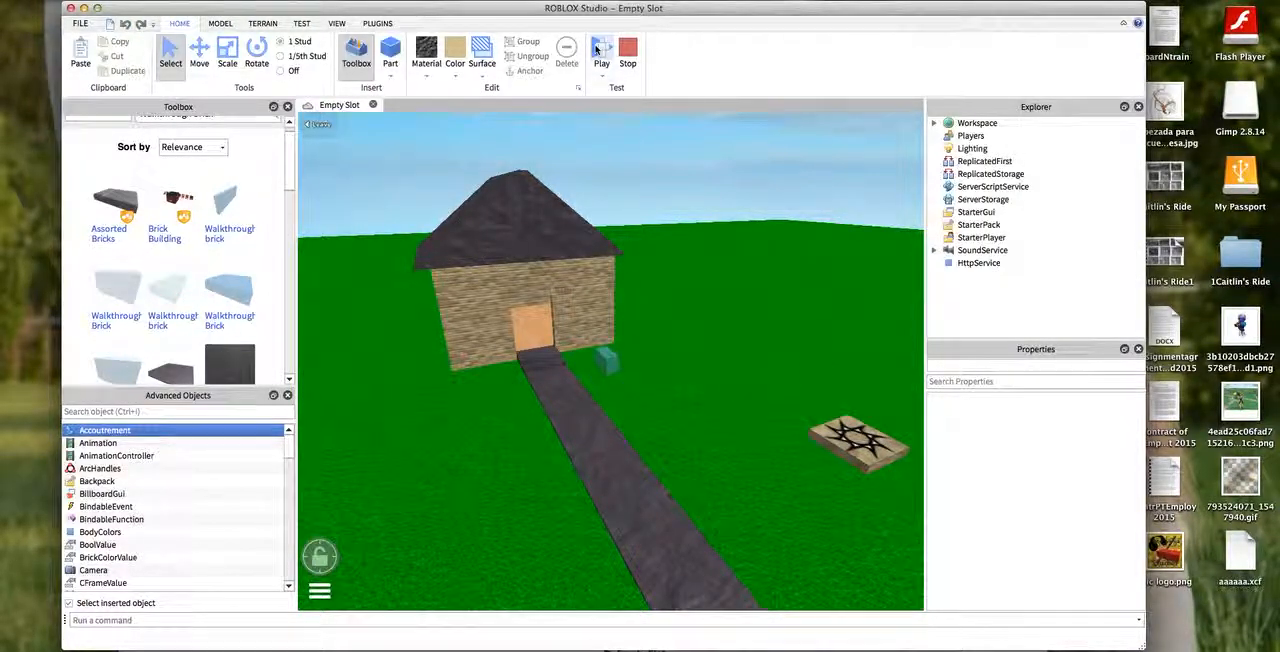
right_drag(580, 157, 640, 155)
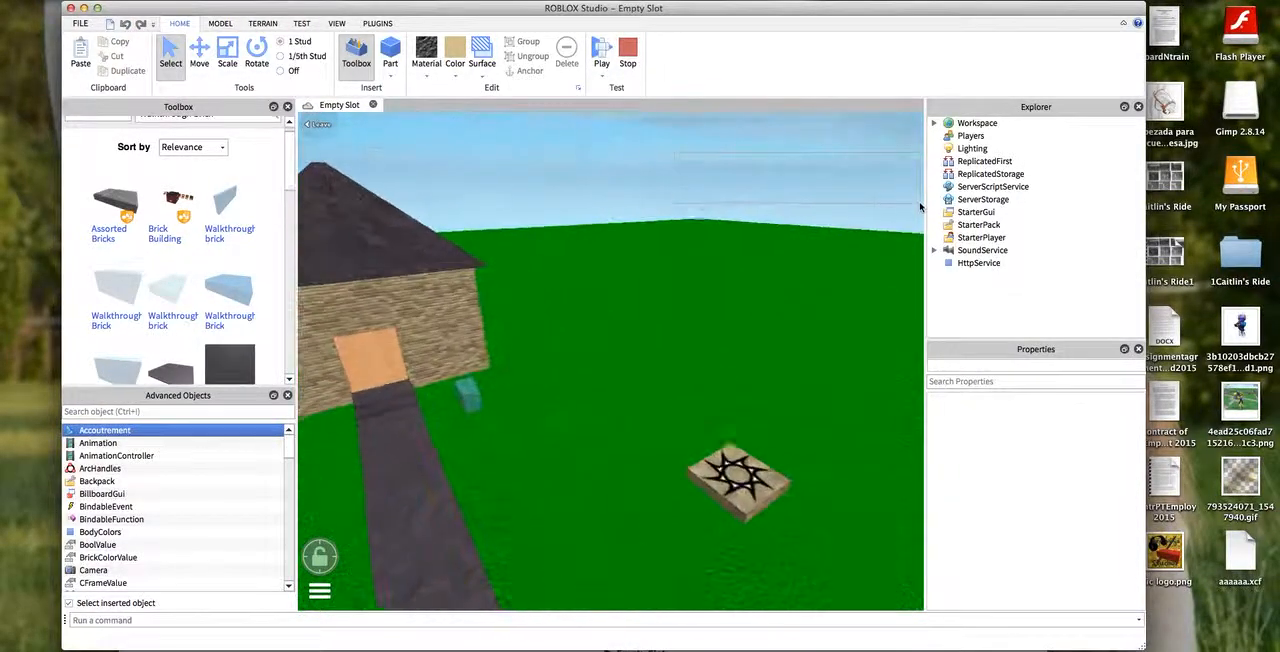
click(628, 58)
click(603, 80)
click(608, 108)
click(635, 74)
click(603, 78)
click(604, 92)
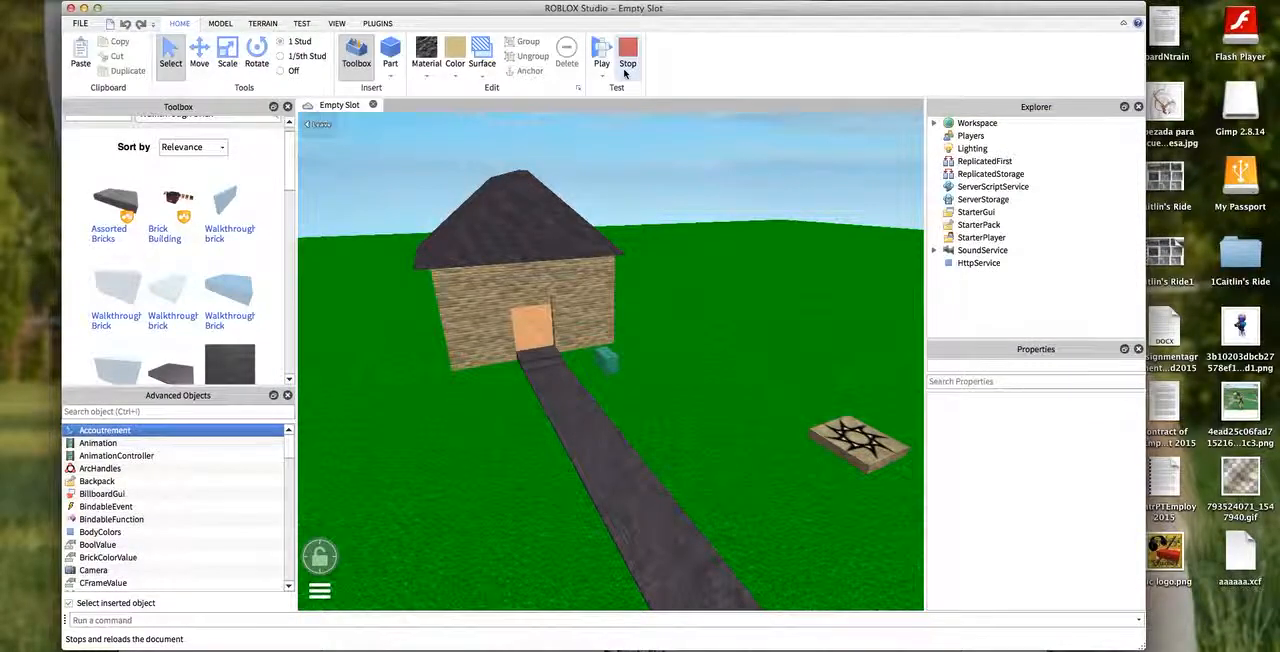
click(627, 66)
- Move the walkthrough brick from the grass into the doorway of the house
key(f)
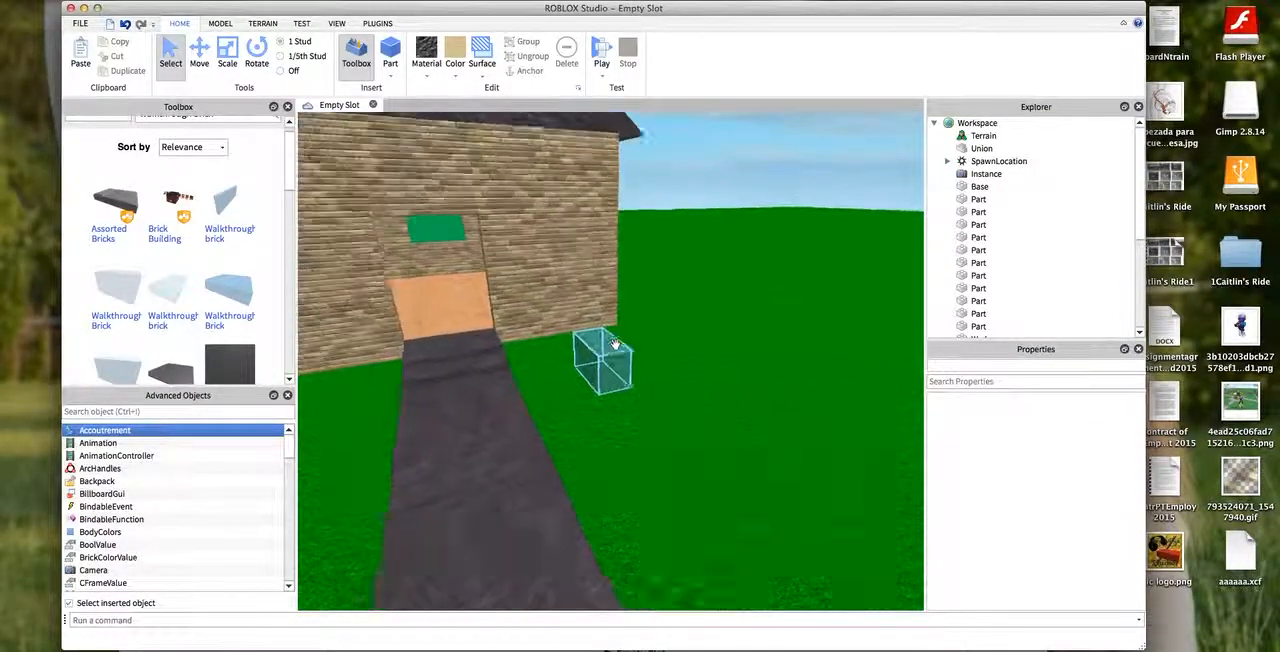
scroll(1031, 333, down, 1)
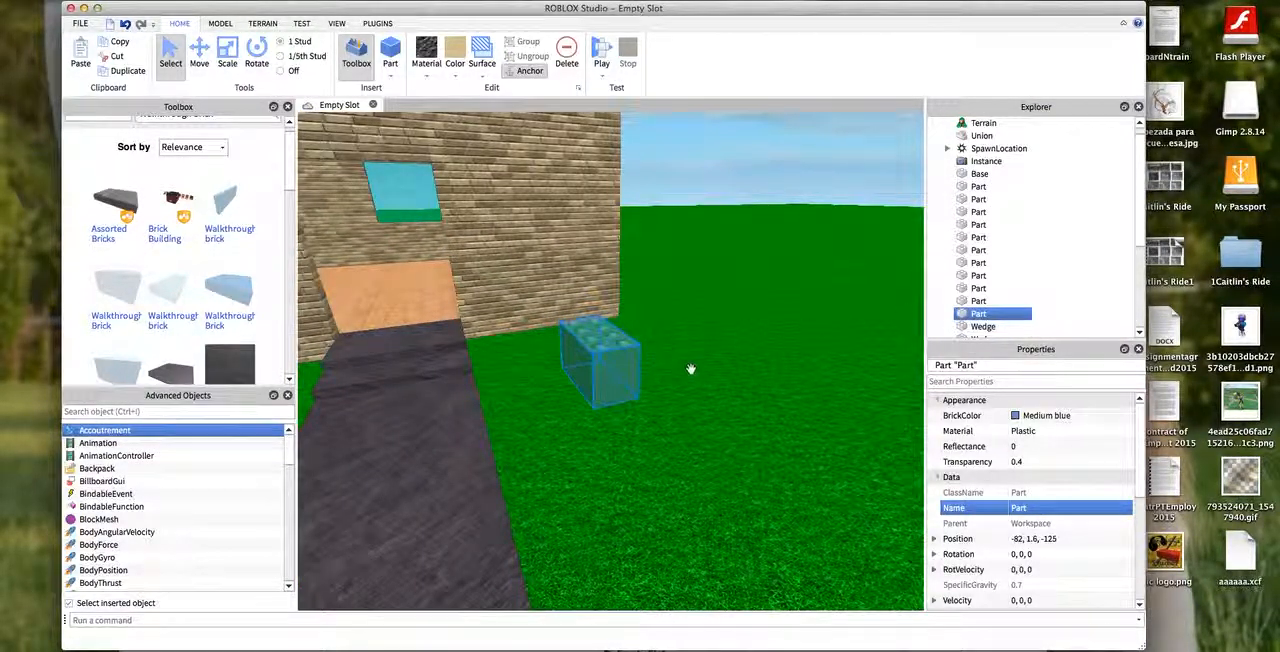
drag(597, 357, 541, 402)
right_drag(597, 408, 737, 323)
- Delete the spawn location from the grass
click(775, 332)
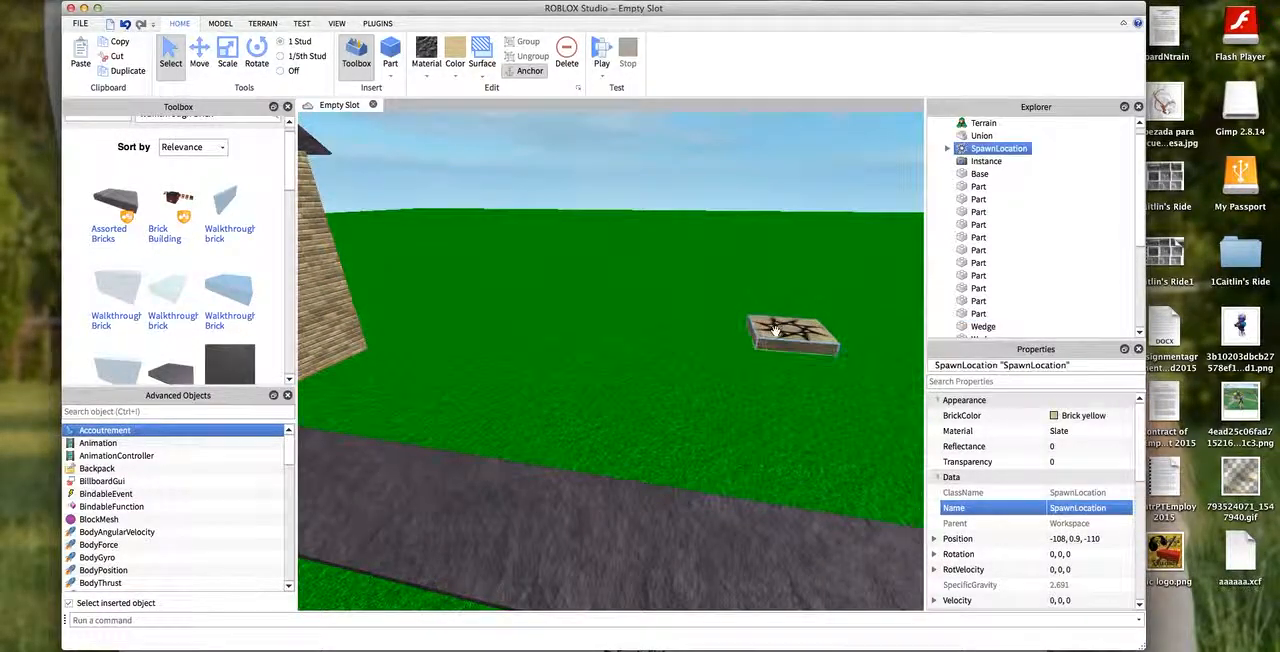
key(Delete)
- Reposition the walkthrough brick on the slate path directly in front of the doorway
right_drag(546, 133, 420, 138)
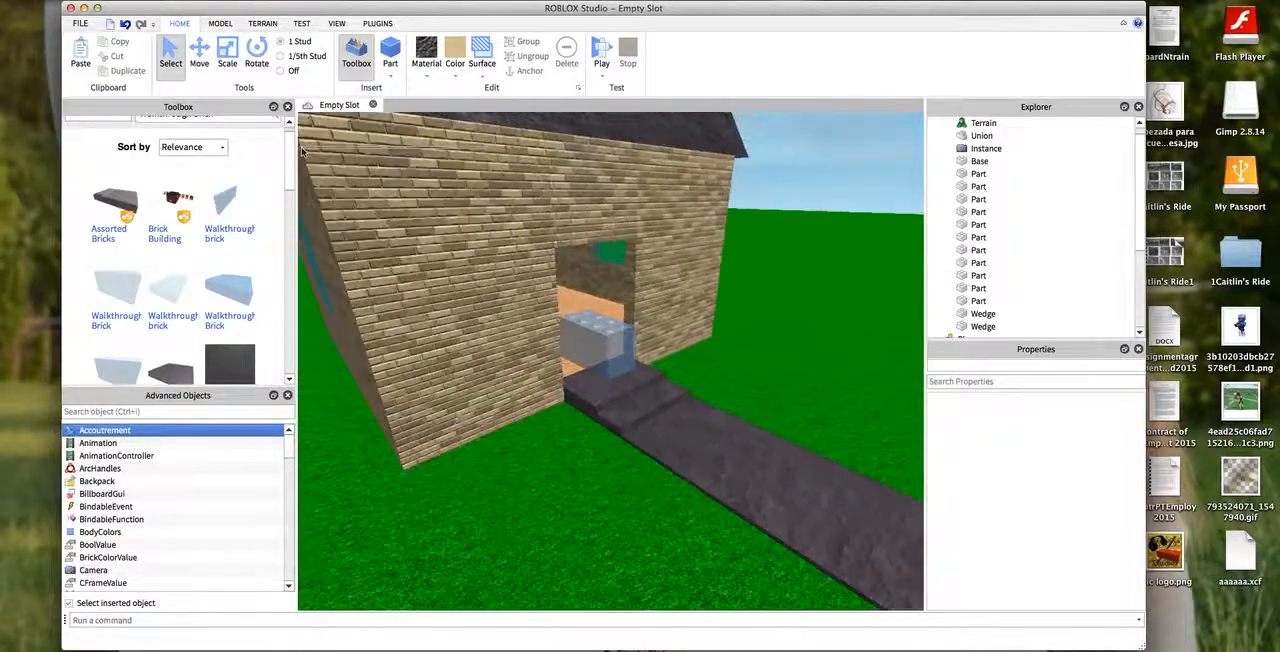
scroll(763, 403, up, 3)
drag(702, 334, 710, 367)
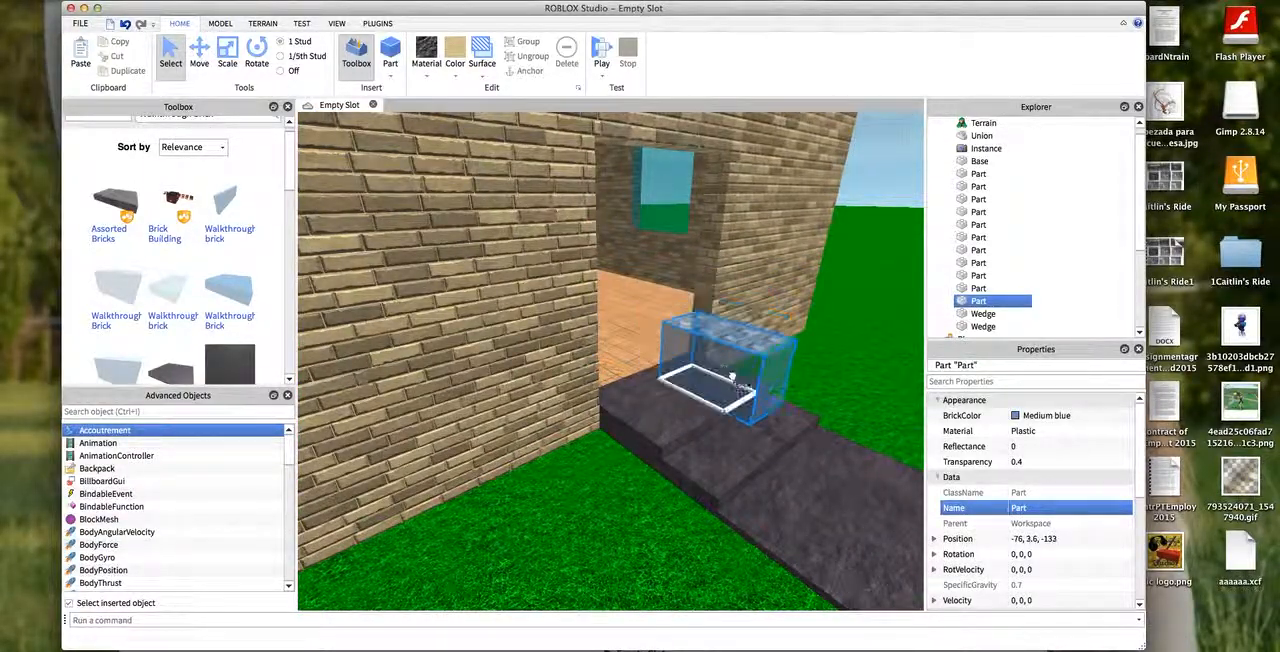
click(199, 52)
drag(838, 413, 455, 163)
- Set the walkthrough brick's transparency to 0.5 and scale its thickness, width and height to fill the doorway
click(228, 52)
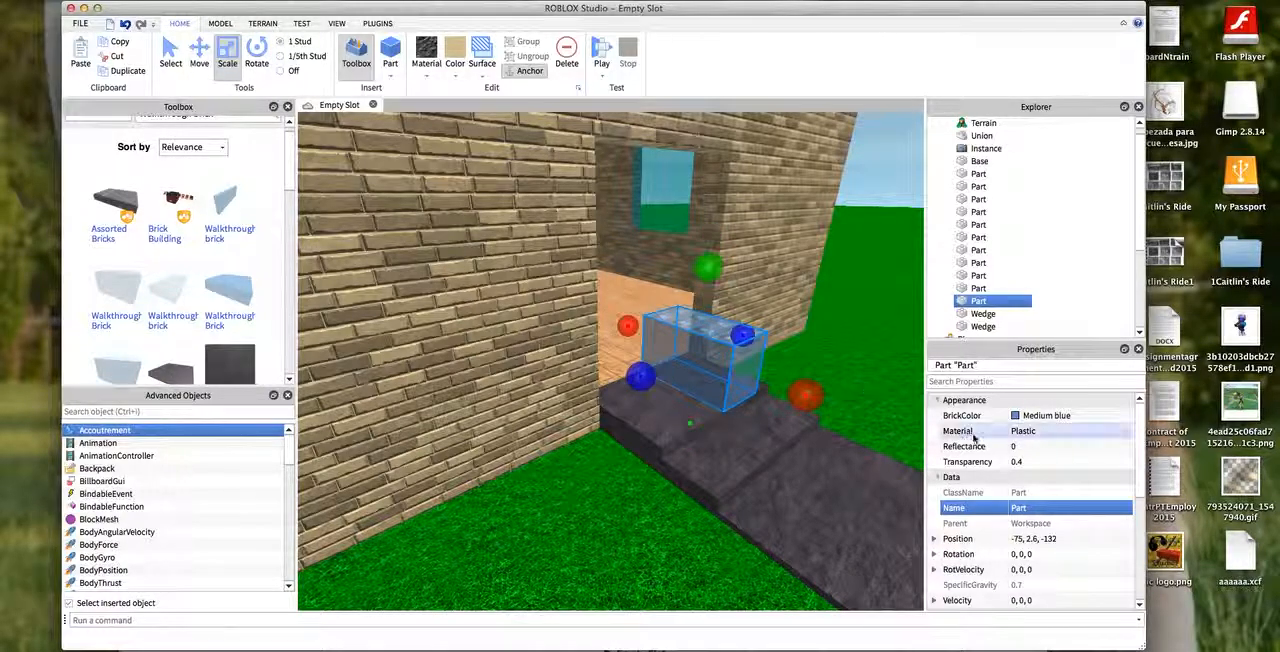
drag(808, 391, 720, 363)
drag(600, 364, 545, 372)
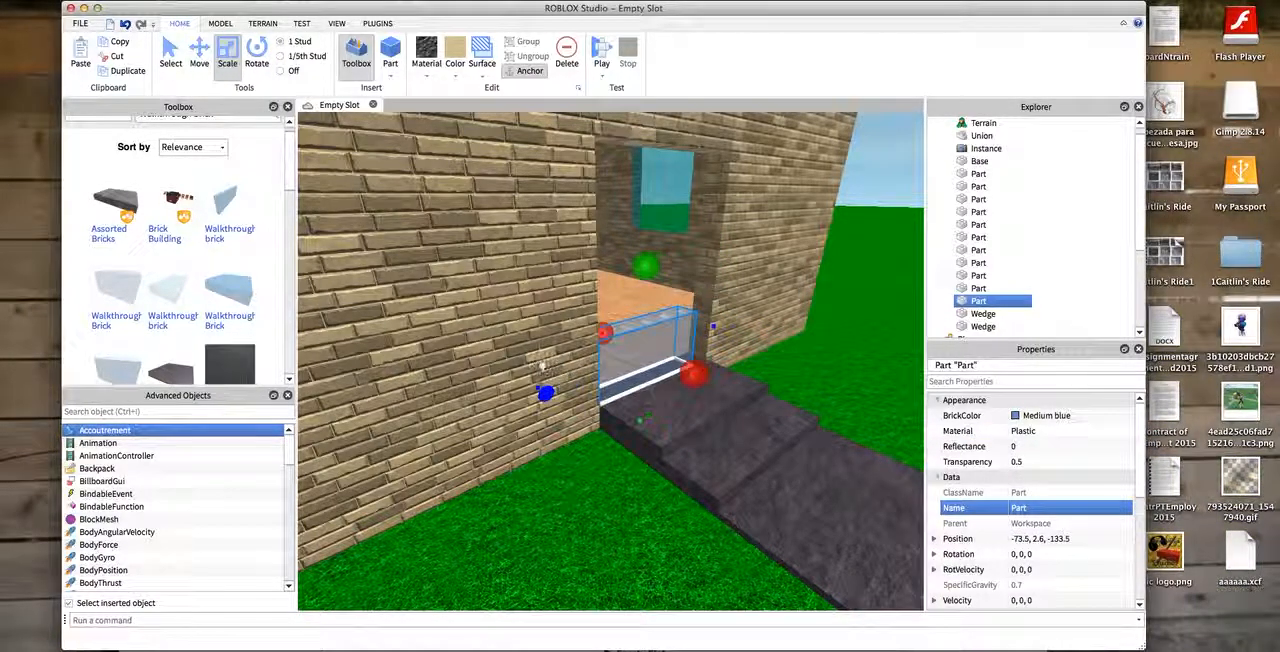
drag(716, 328, 730, 322)
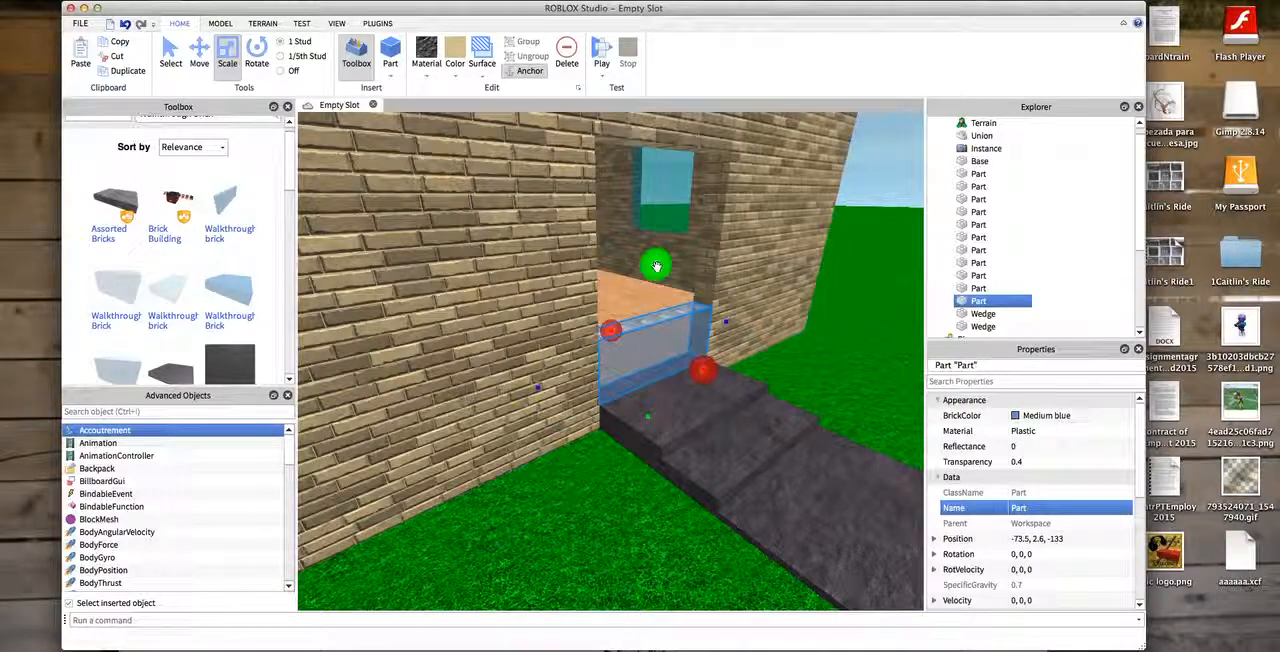
scroll(659, 271, down, 3)
drag(642, 298, 651, 215)
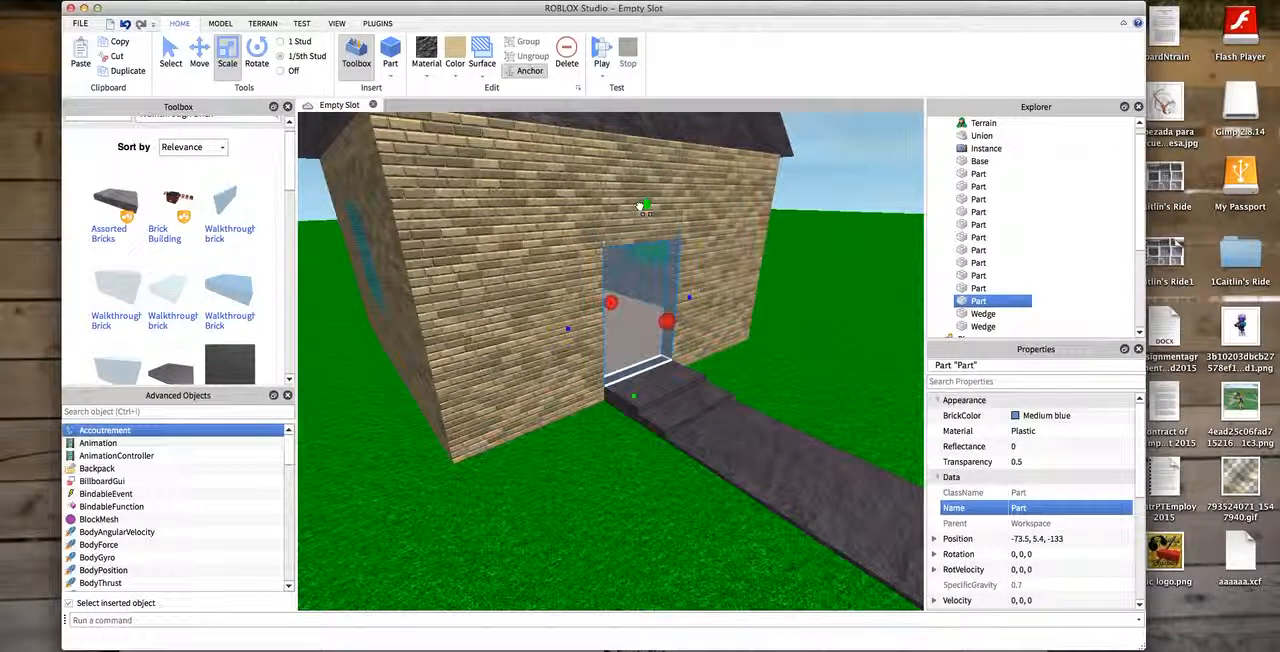
- Set the door brick's transparency to 0
click(866, 186)
scroll(894, 169, up, 3)
scroll(810, 198, up, 8)
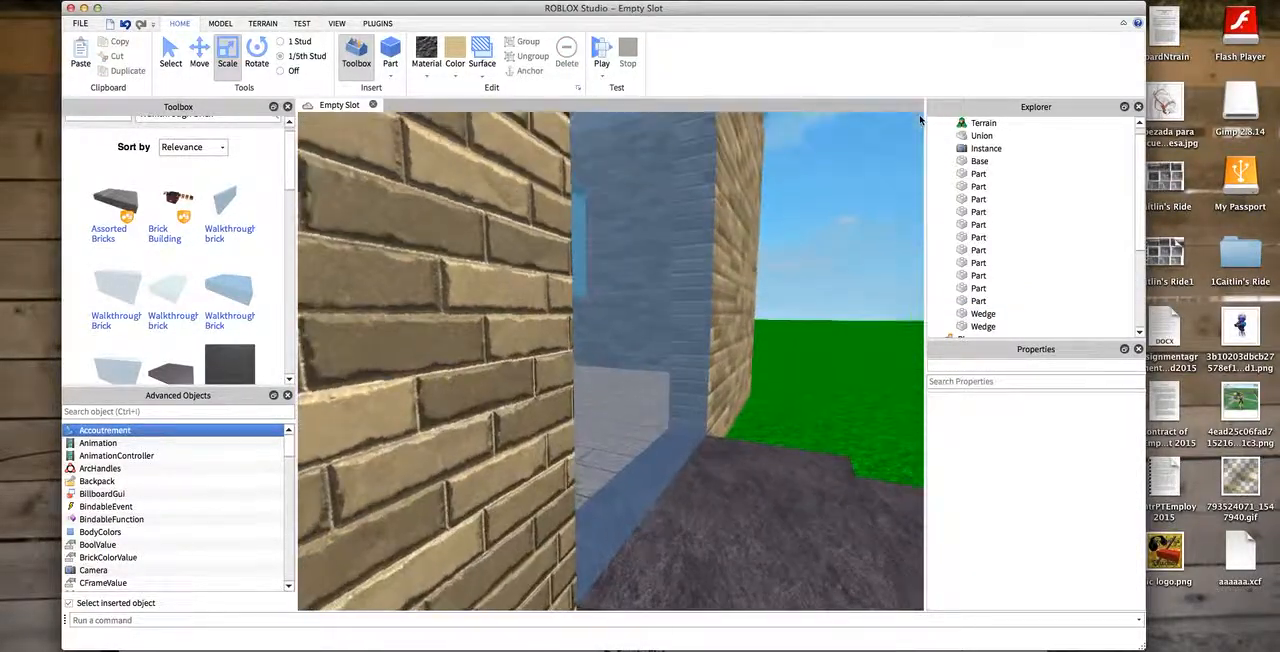
scroll(846, 294, down, 6)
click(437, 328)
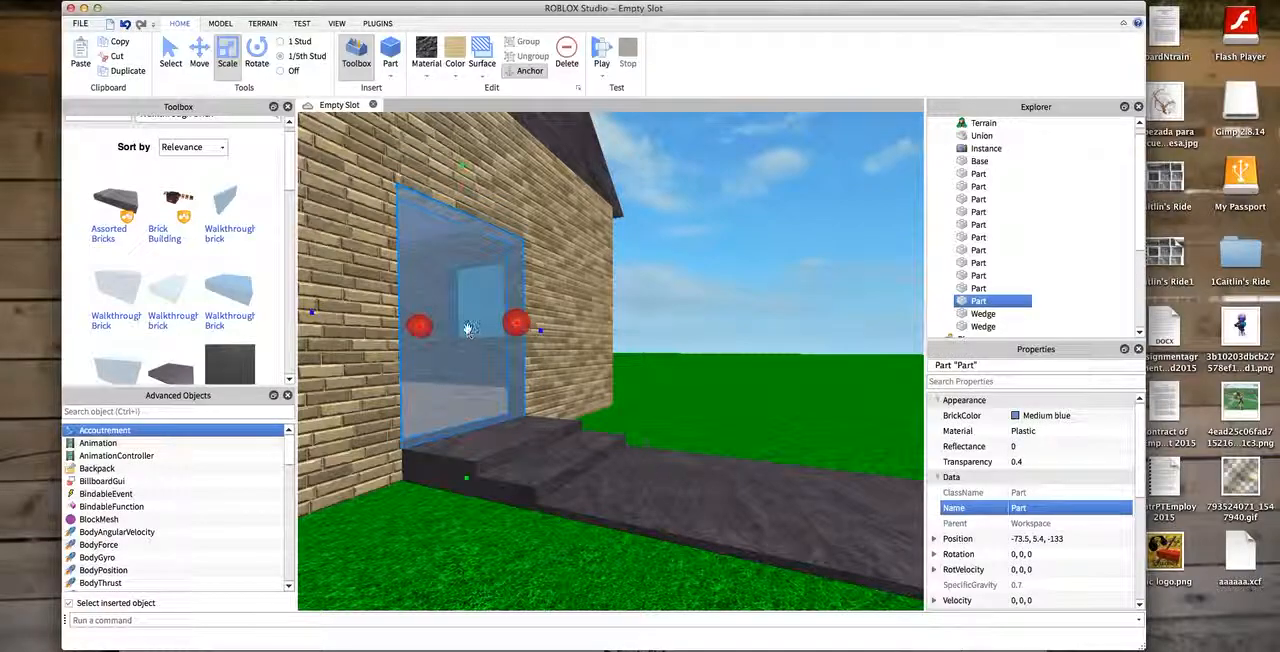
click(1046, 462)
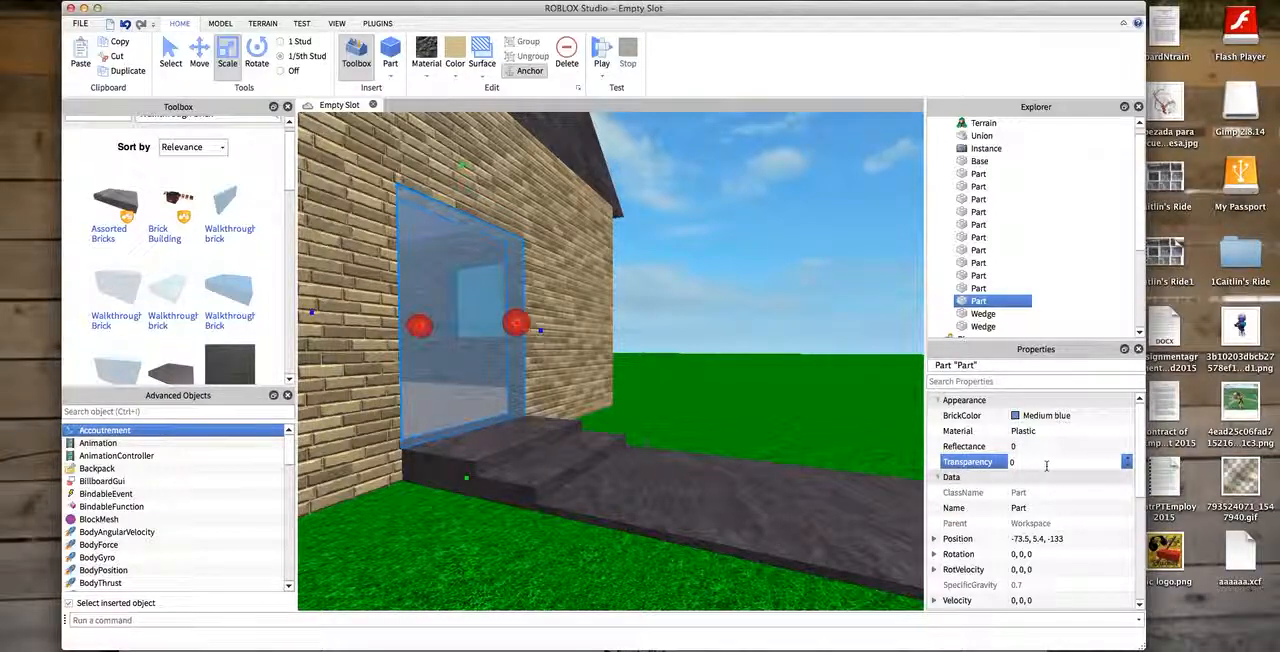
key(Return)
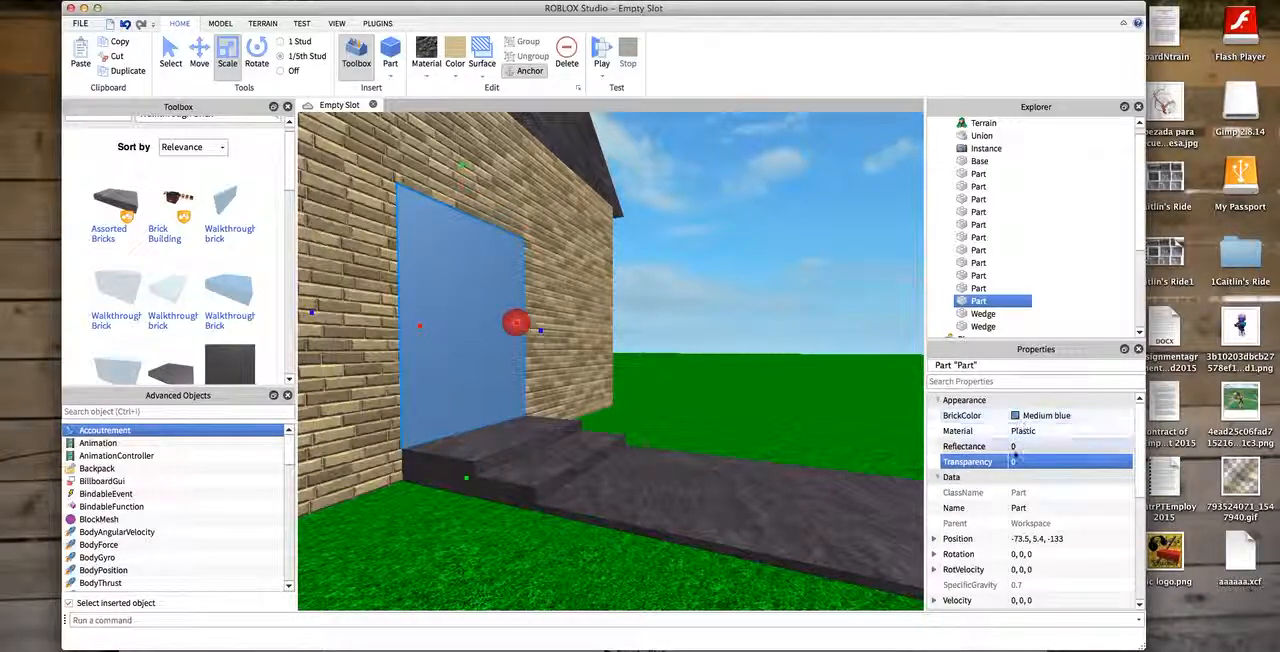
- Change the door's material to Wood and its color to Brown
click(1015, 416)
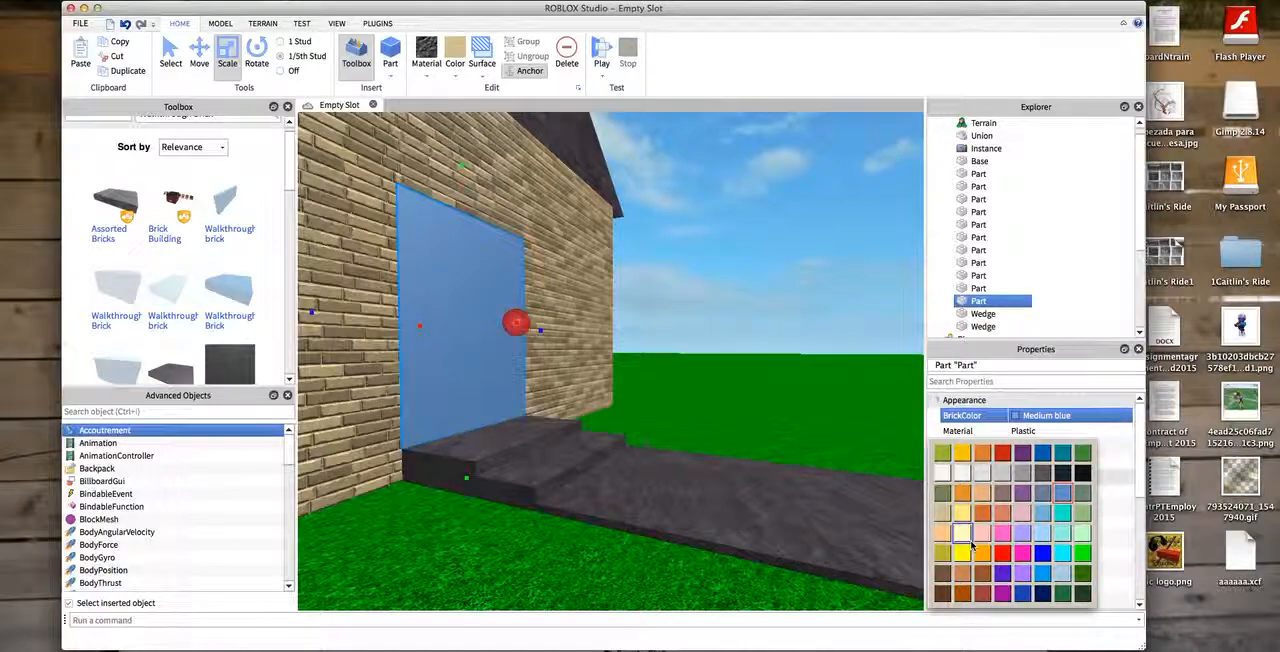
click(959, 575)
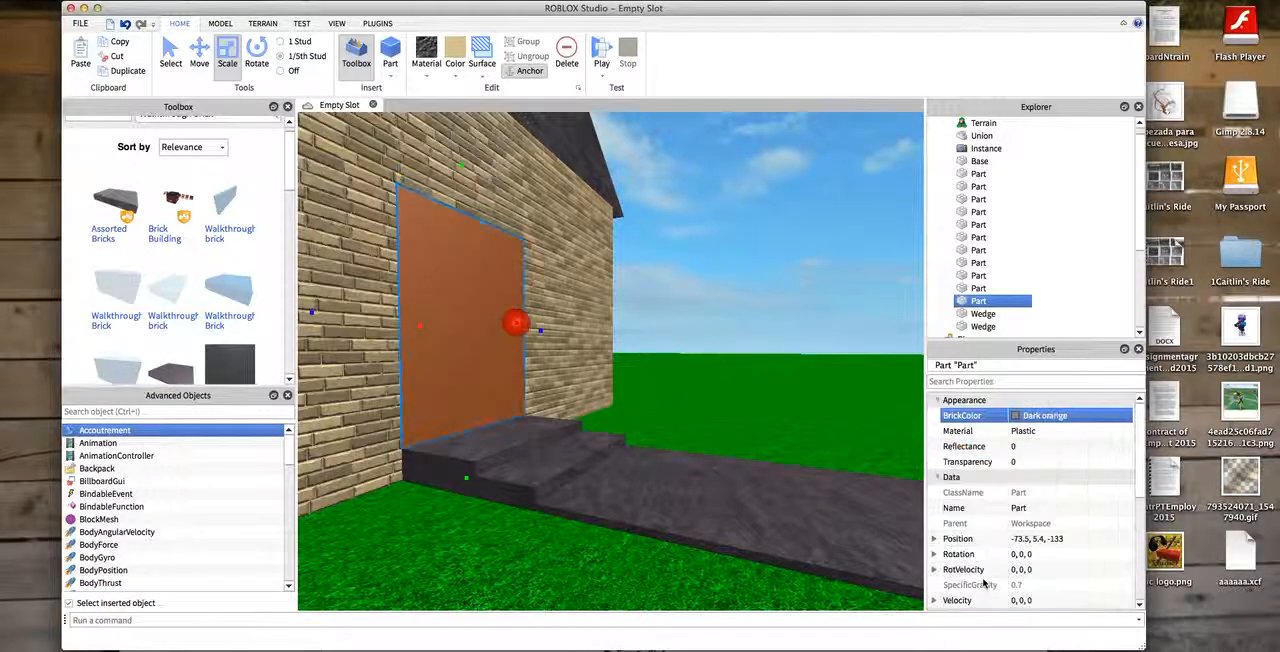
click(421, 74)
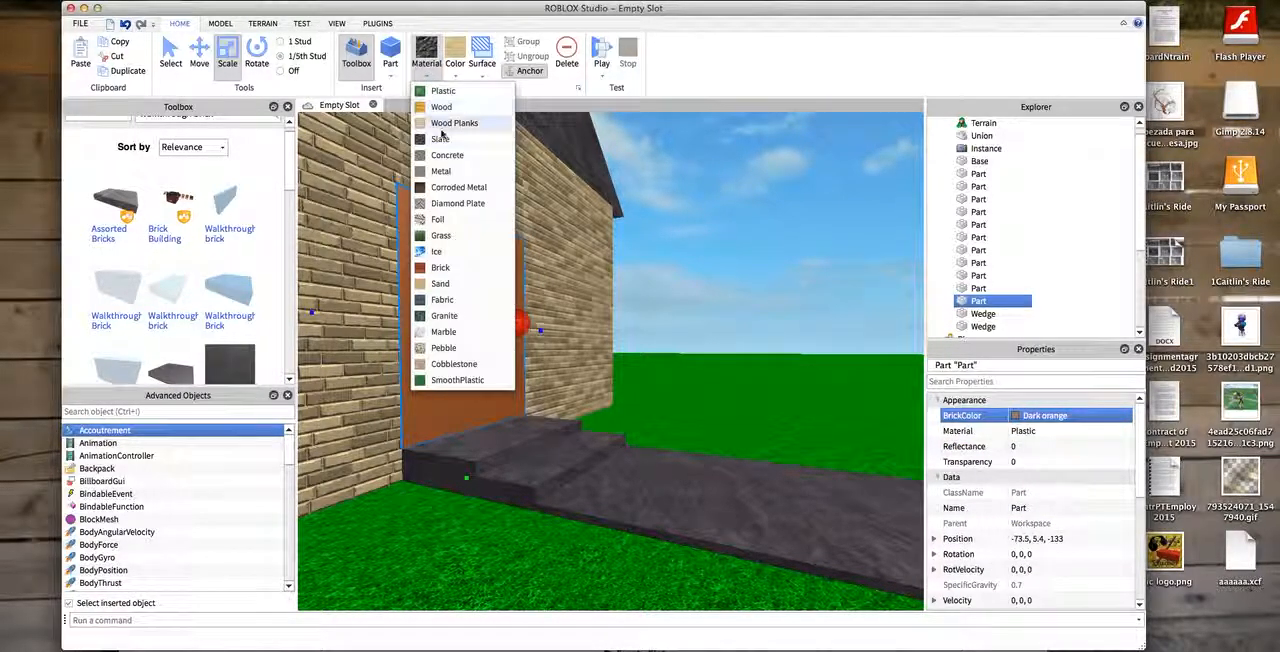
click(442, 107)
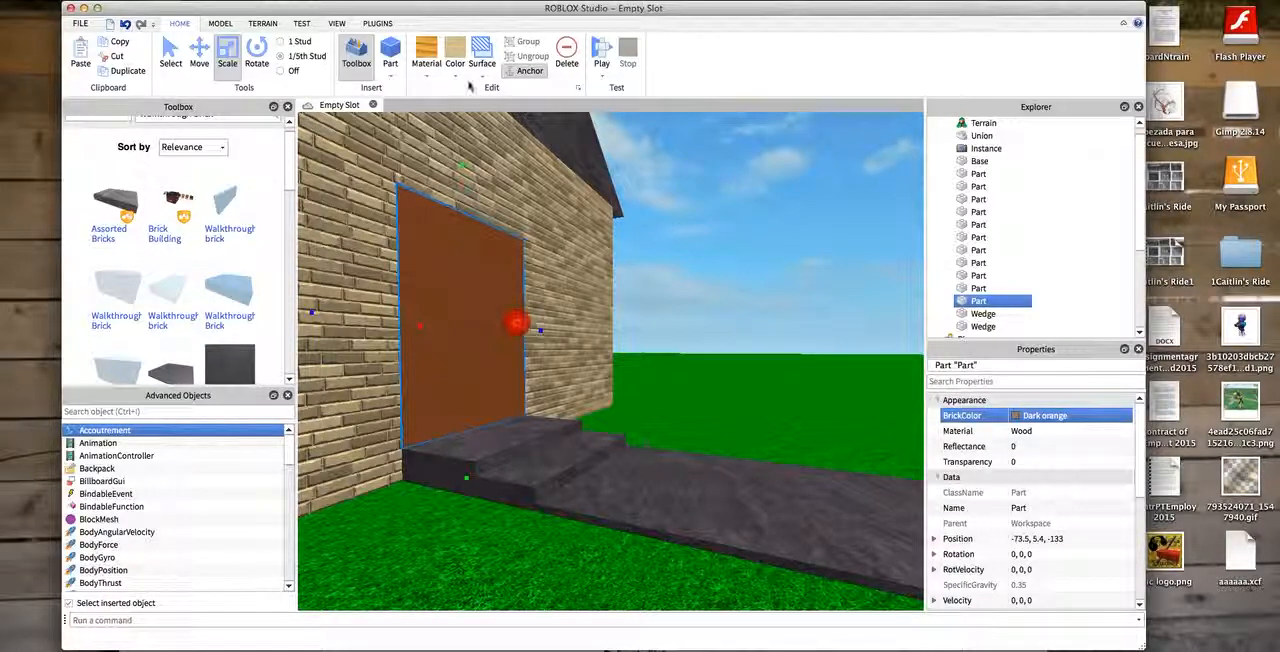
click(1030, 415)
click(944, 582)
click(744, 236)
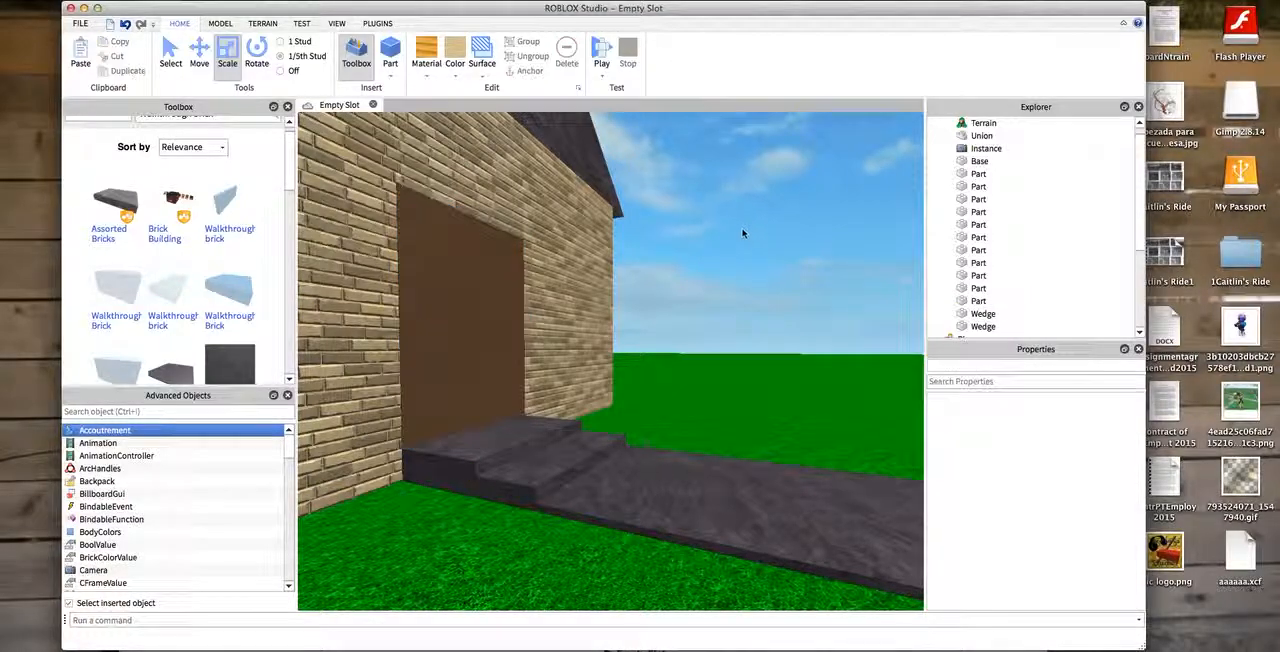
- Inspect the interior of the house and the front wall with the brown door
right_drag(373, 217, 303, 243)
right_drag(420, 238, 326, 213)
scroll(322, 210, down, 5)
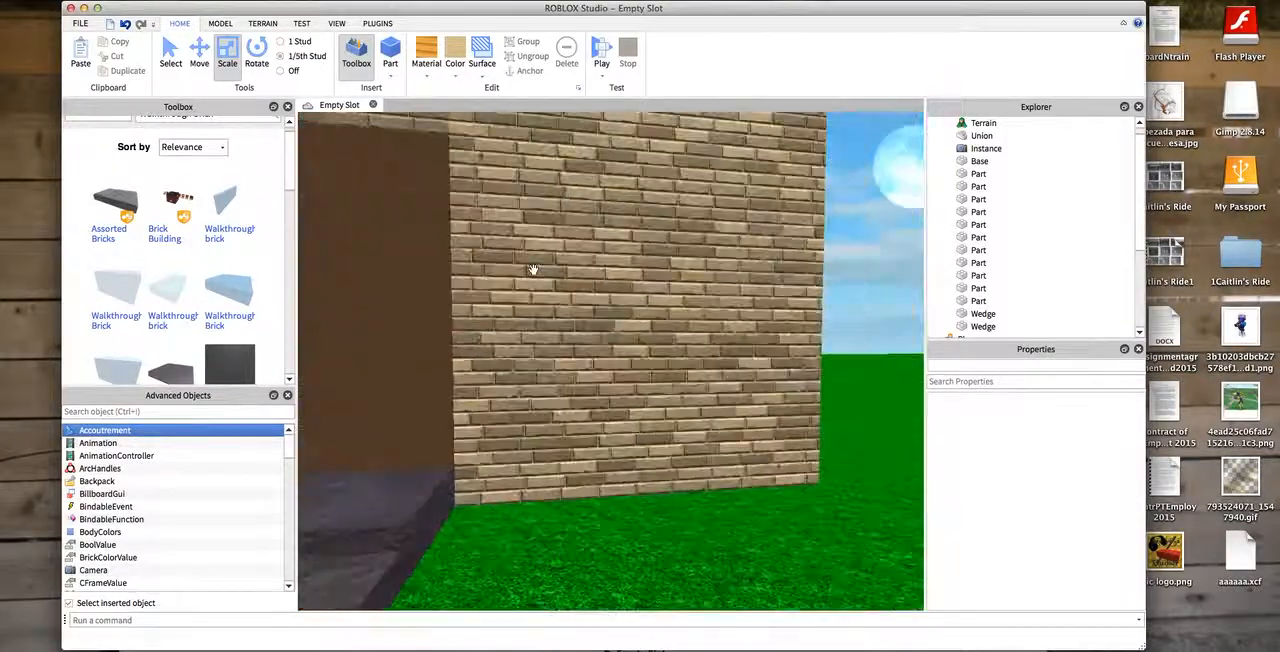
scroll(533, 269, down, 4)
right_drag(828, 299, 874, 146)
scroll(906, 606, down, 3)
key(w)
key(a)
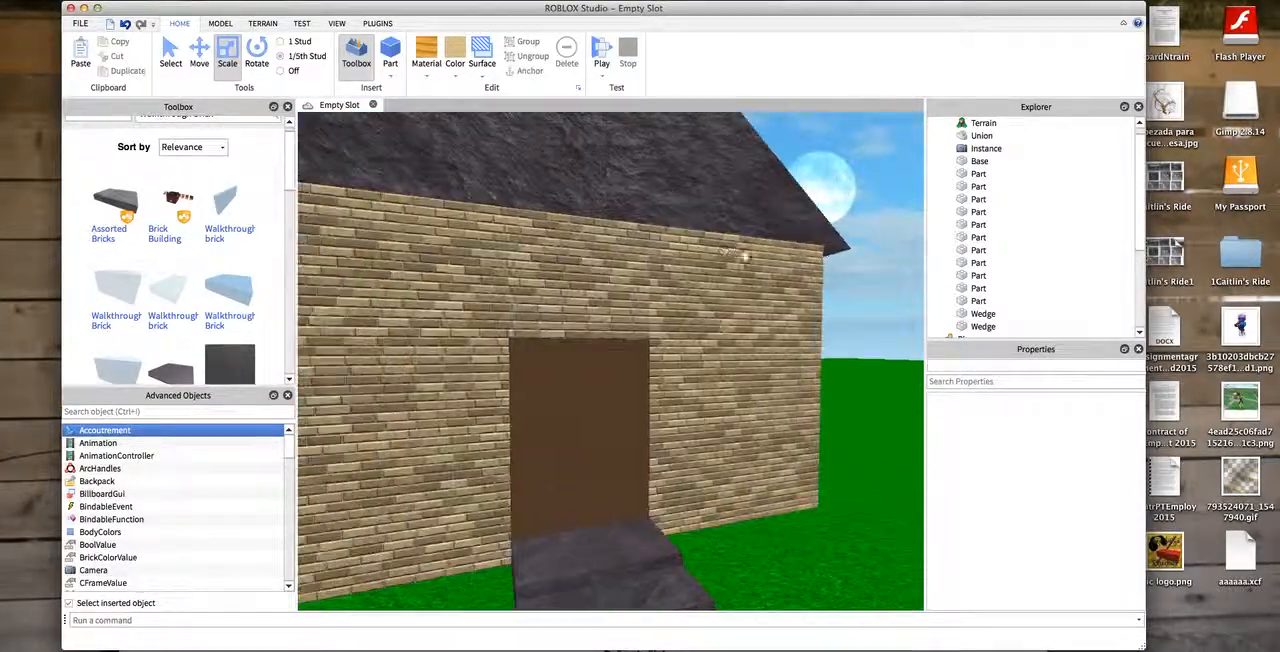
key(s)
drag(885, 313, 911, 524)
key(s)
key(d)
key(w)
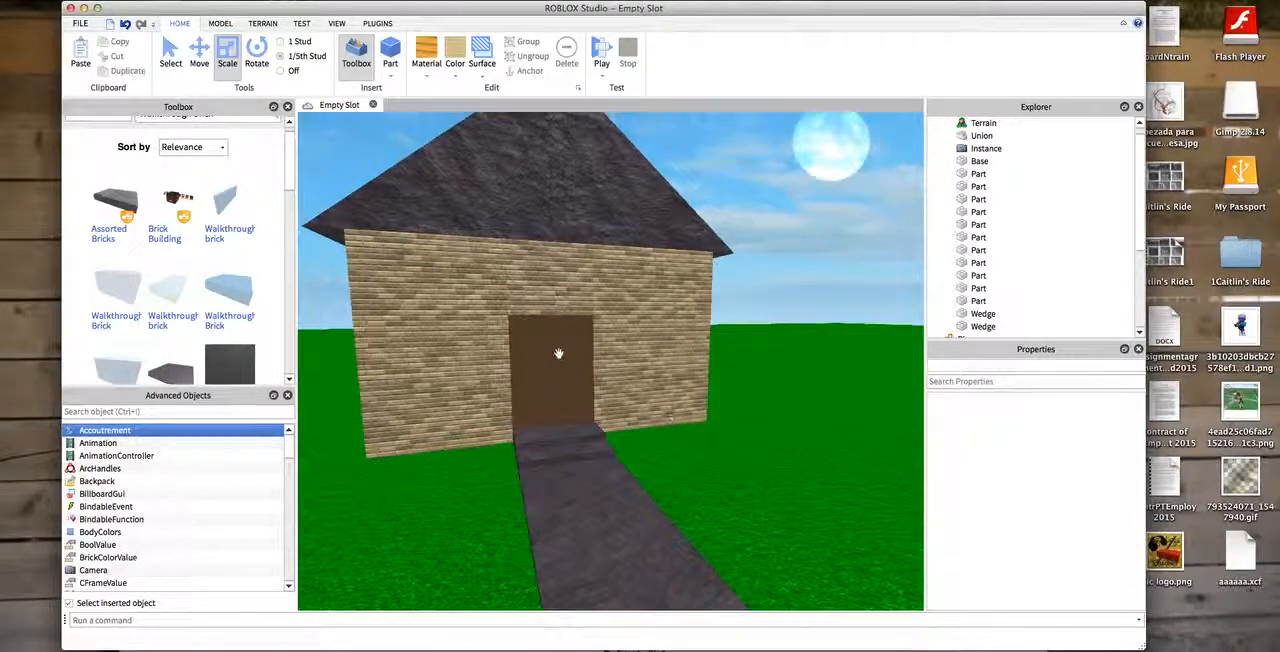
- Duplicate the door, shrink the copy to a small block and place it on the door's outer face as a knob
click(548, 350)
key(super+d)
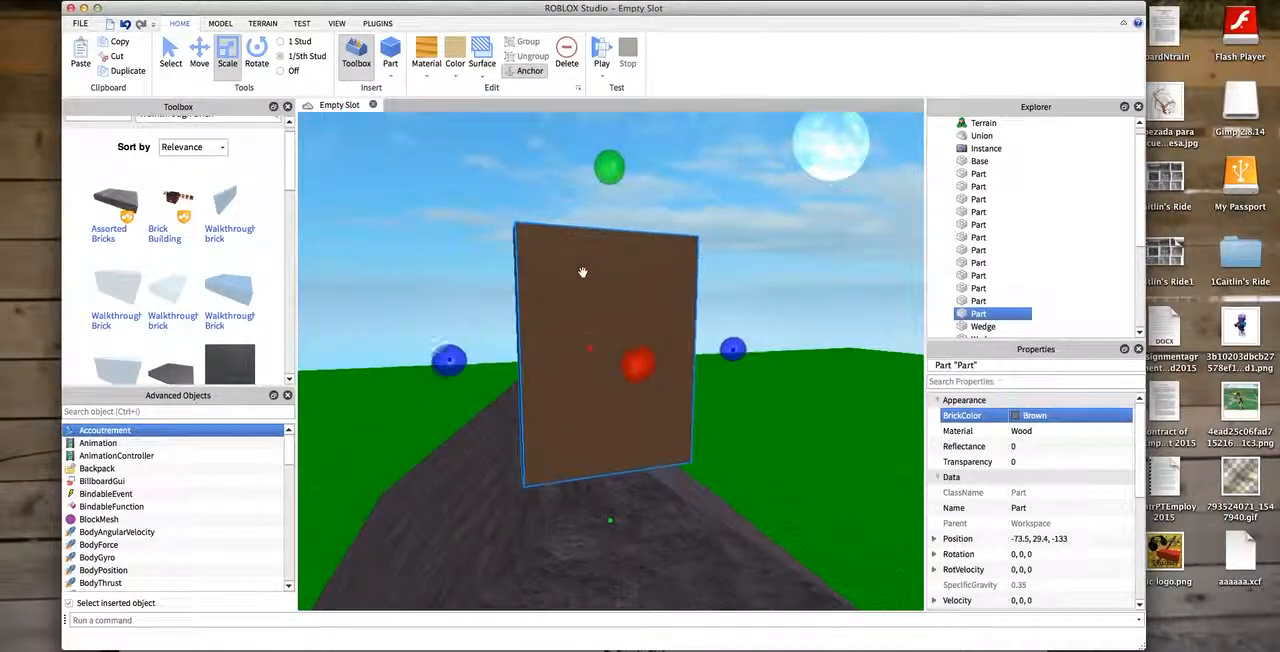
scroll(620, 440, down, 5)
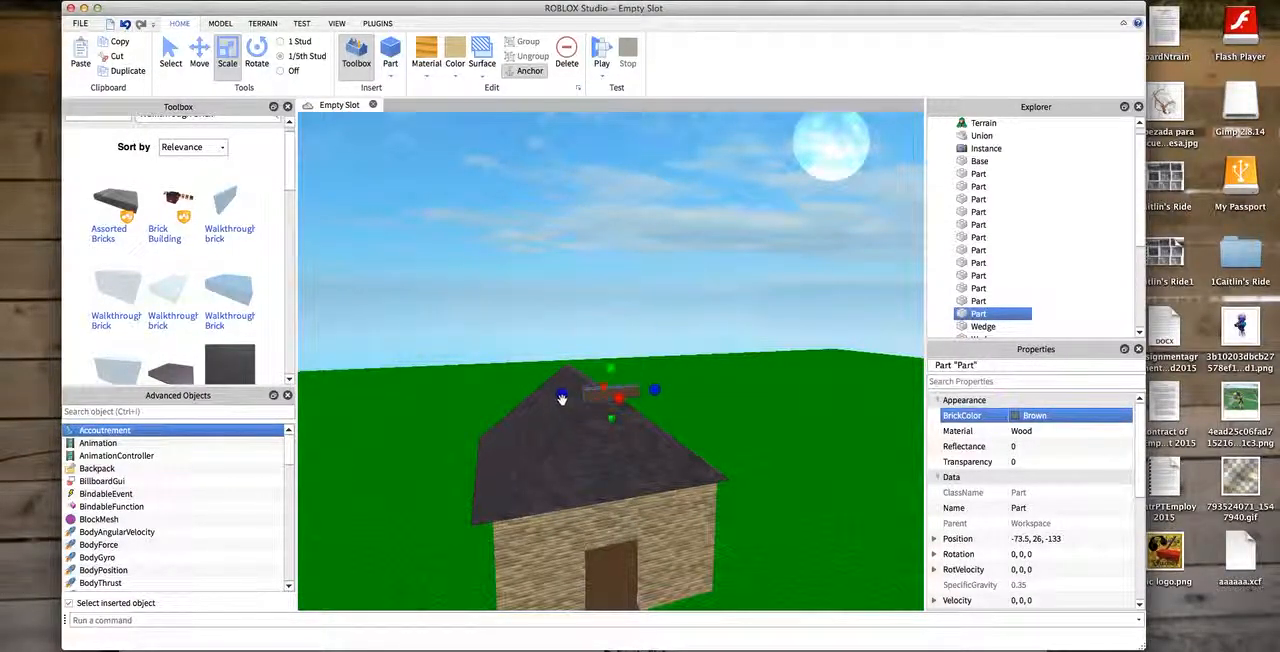
scroll(690, 590, down, 3)
drag(632, 392, 686, 324)
scroll(692, 602, up, 6)
scroll(717, 150, up, 5)
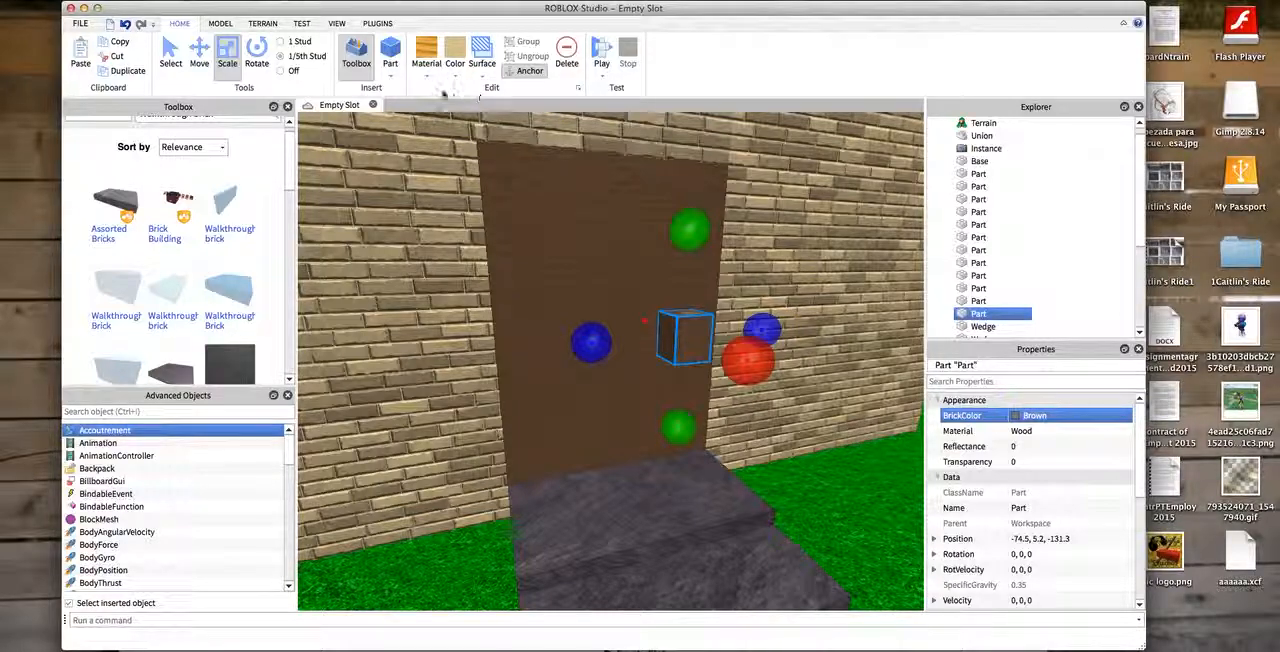
- Color the door knob Bright yellow
click(455, 55)
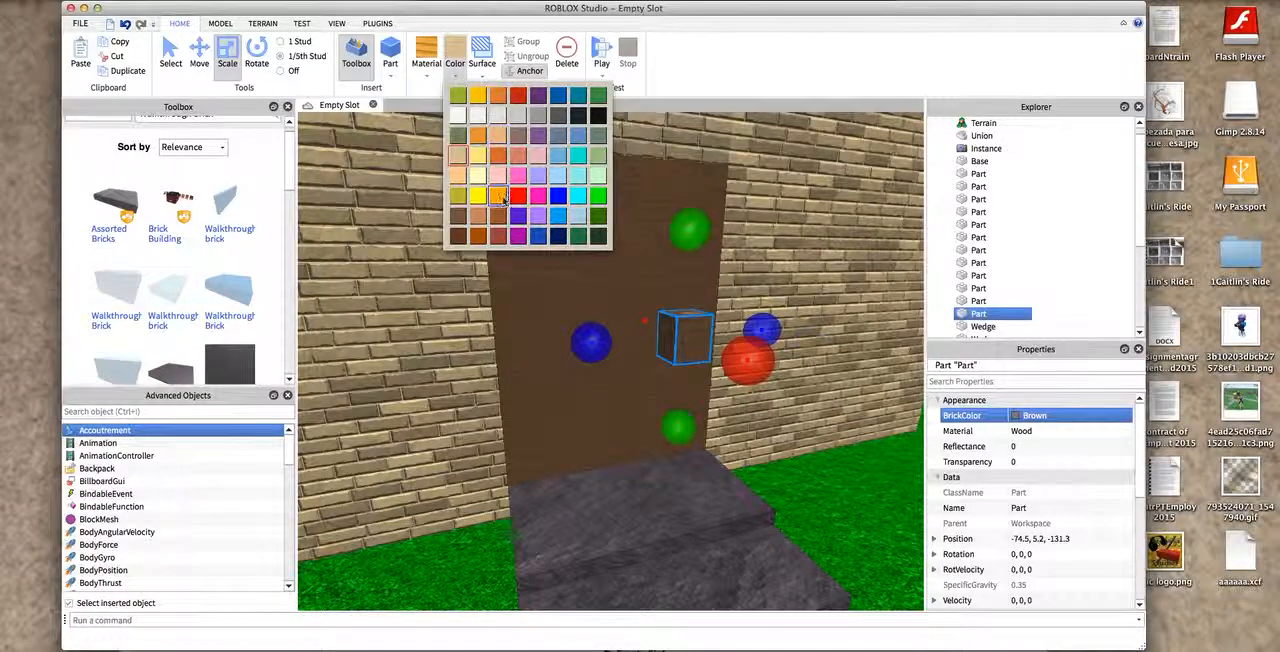
click(478, 96)
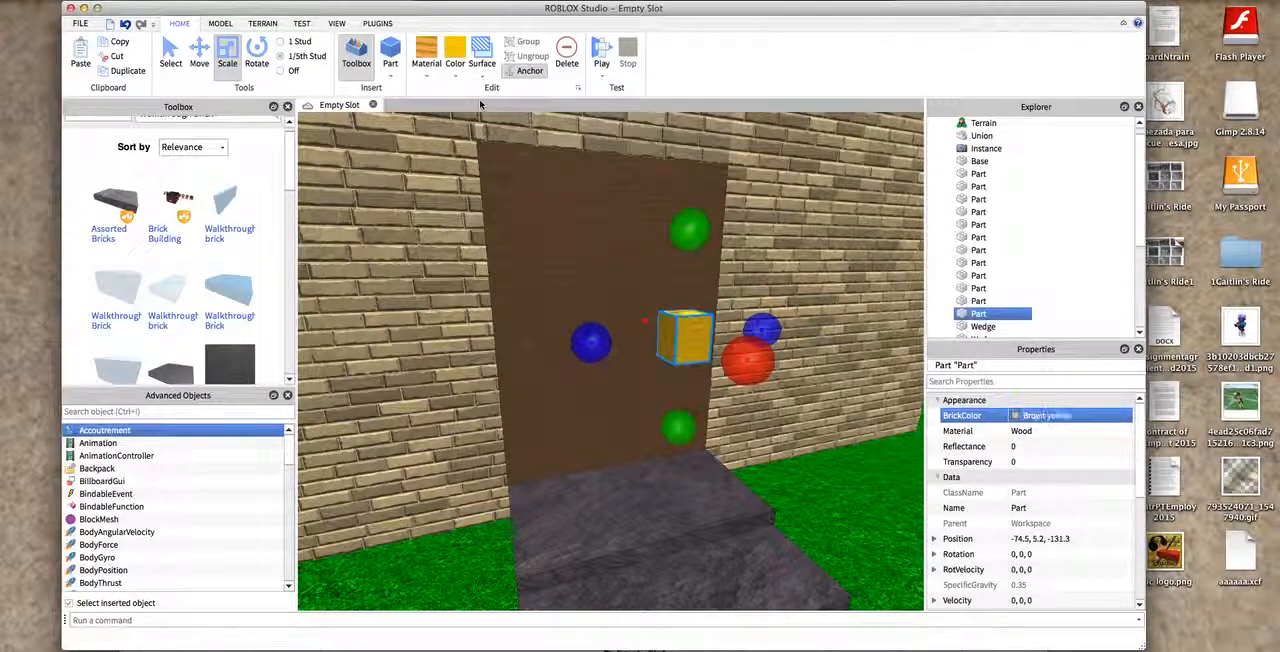
click(887, 282)
- Scale the knob slightly and move it inward so that it sits mostly inside the door
scroll(886, 275, down, 4)
click(886, 271)
right_drag(886, 271, 601, 387)
scroll(601, 387, up, 4)
click(601, 387)
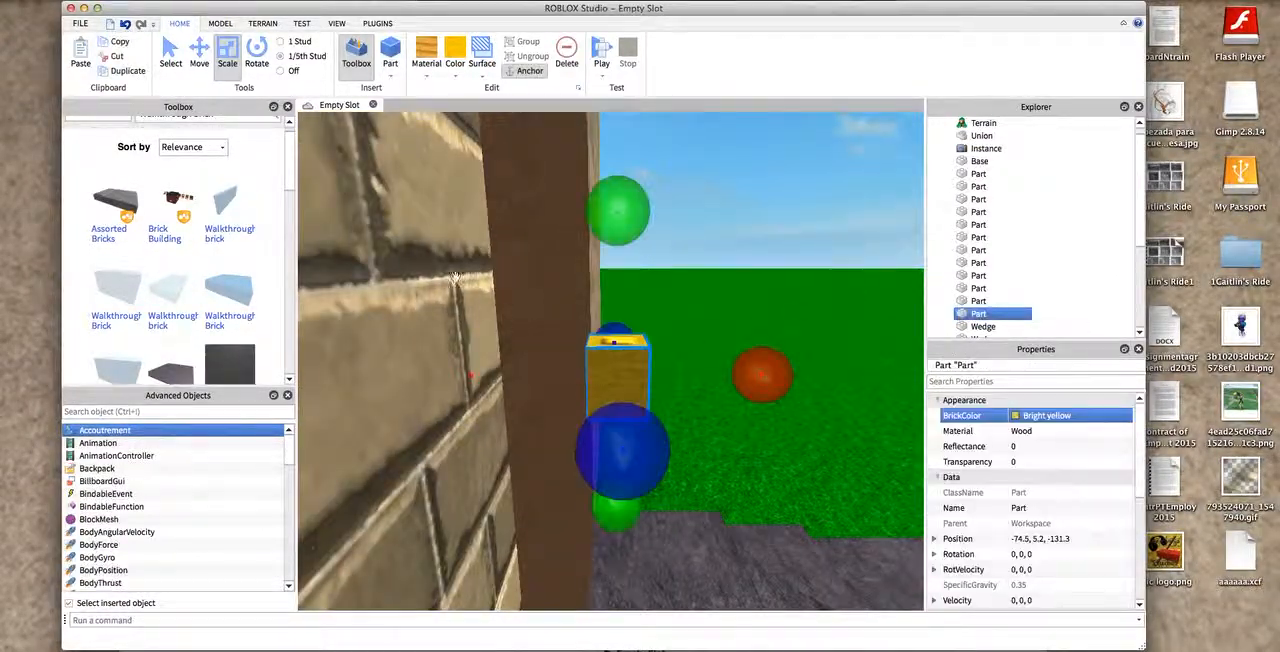
drag(467, 375, 456, 379)
click(205, 68)
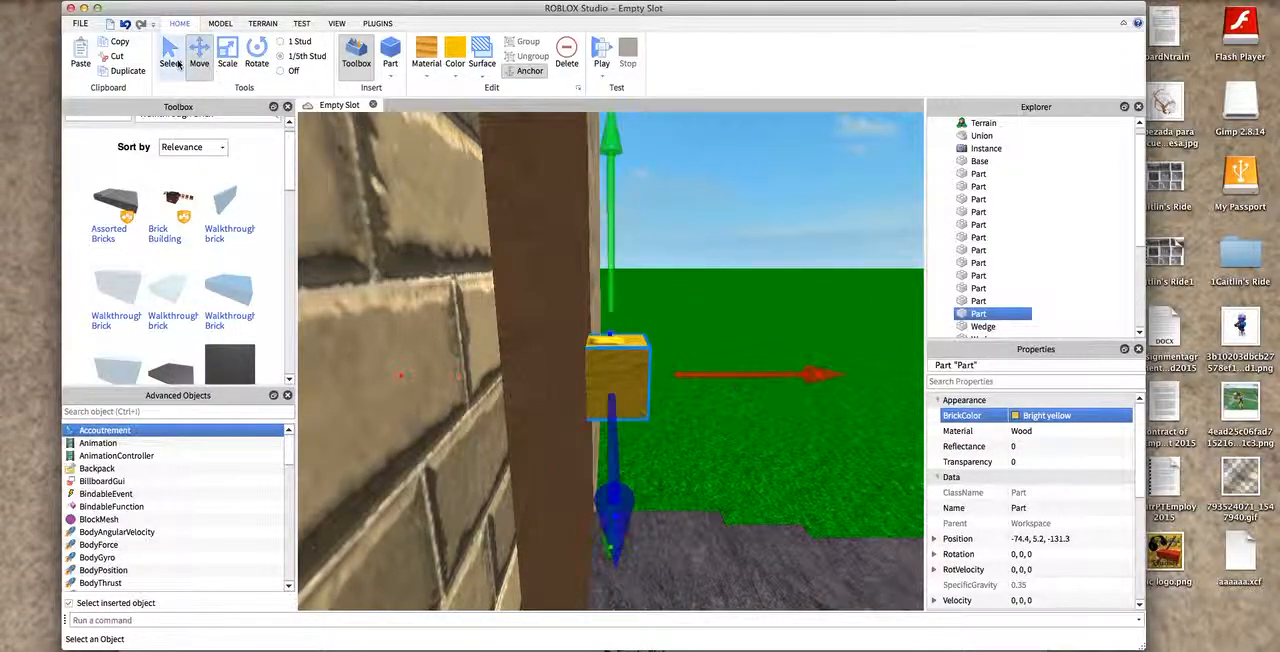
drag(720, 374, 672, 376)
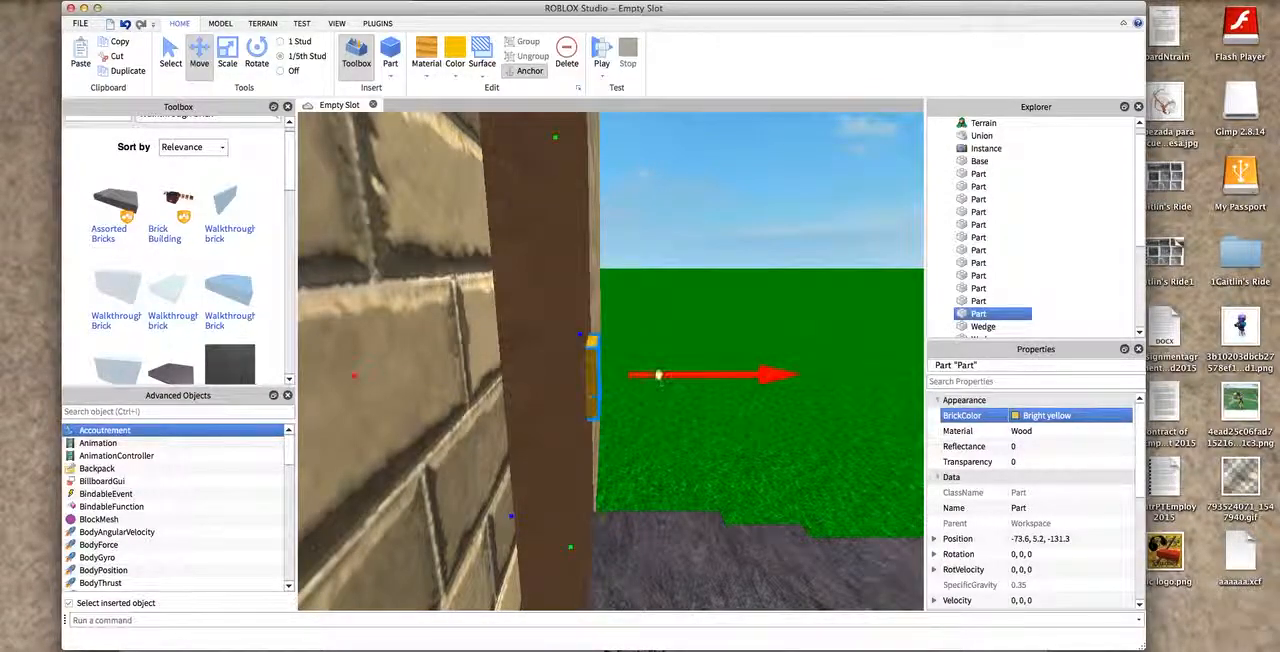
click(717, 246)
key(a)
key(d)
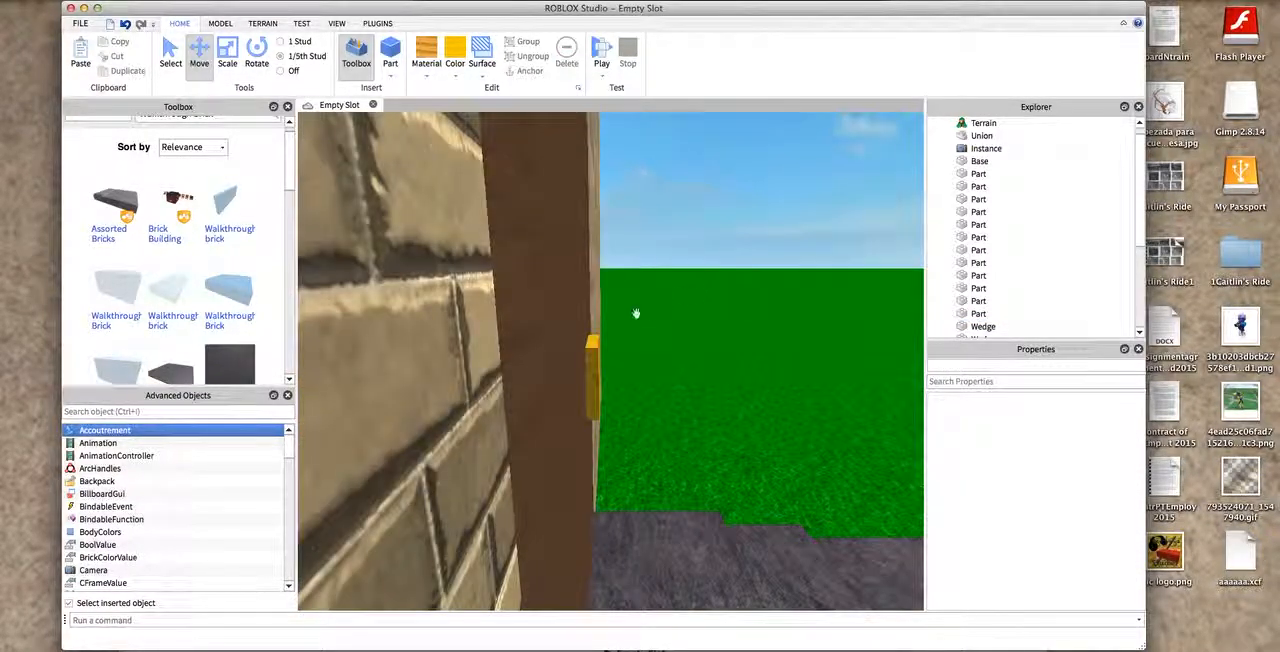
- Adjust the knob's thickness with the Scale tool so that it protrudes slightly from the door
click(592, 360)
key(super+3)
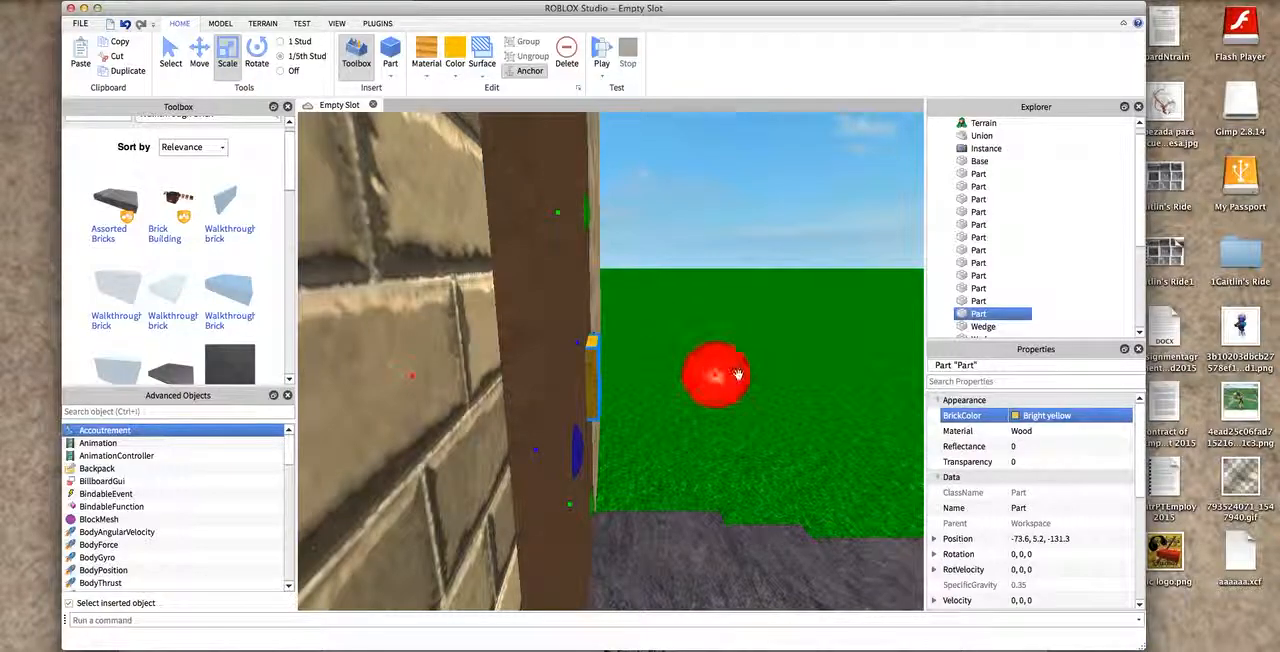
key(a)
drag(612, 369, 588, 371)
key(d)
click(728, 217)
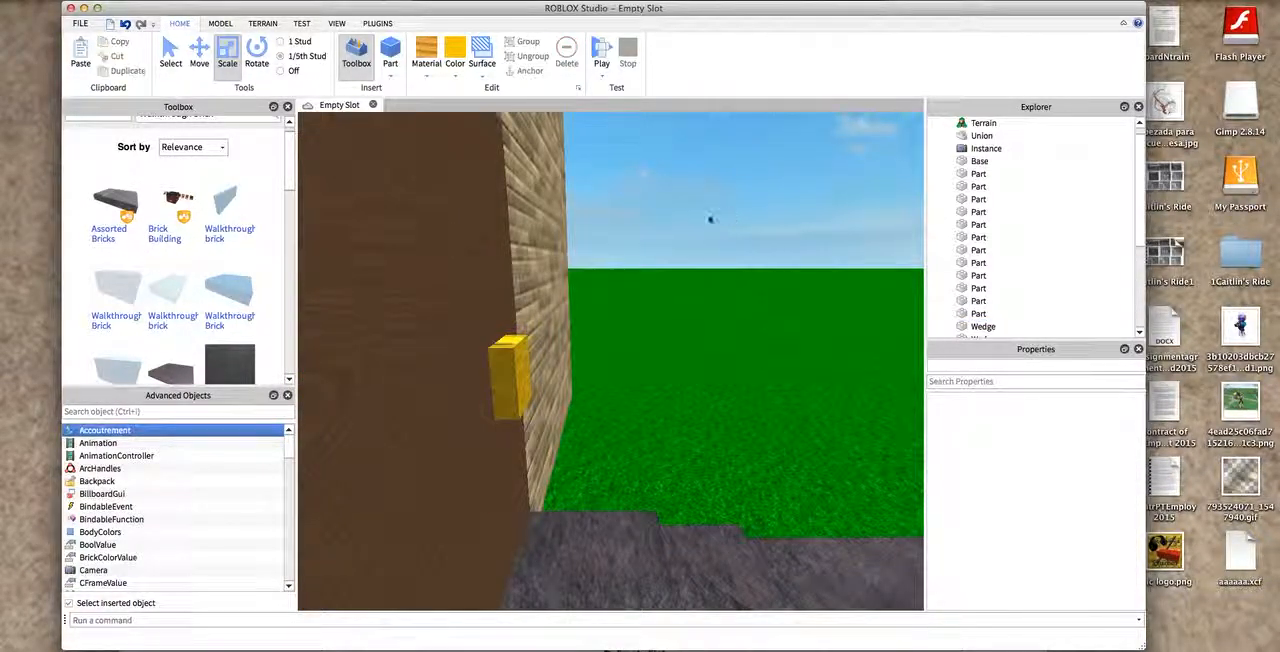
- Examine the knob on the door and view the house and path from above
key(d)
drag(728, 217, 354, 217)
key(s)
click(527, 345)
click(828, 223)
right_drag(881, 226, 921, 217)
key(a)
key(a)
right_drag(532, 259, 380, 255)
key(s)
click(909, 243)
right_drag(909, 243, 922, 285)
key(a)
key(s)
drag(847, 256, 706, 120)
key(s)
key(a)
key(w)
drag(606, 123, 302, 119)
key(s)
key(d)
drag(871, 286, 821, 600)
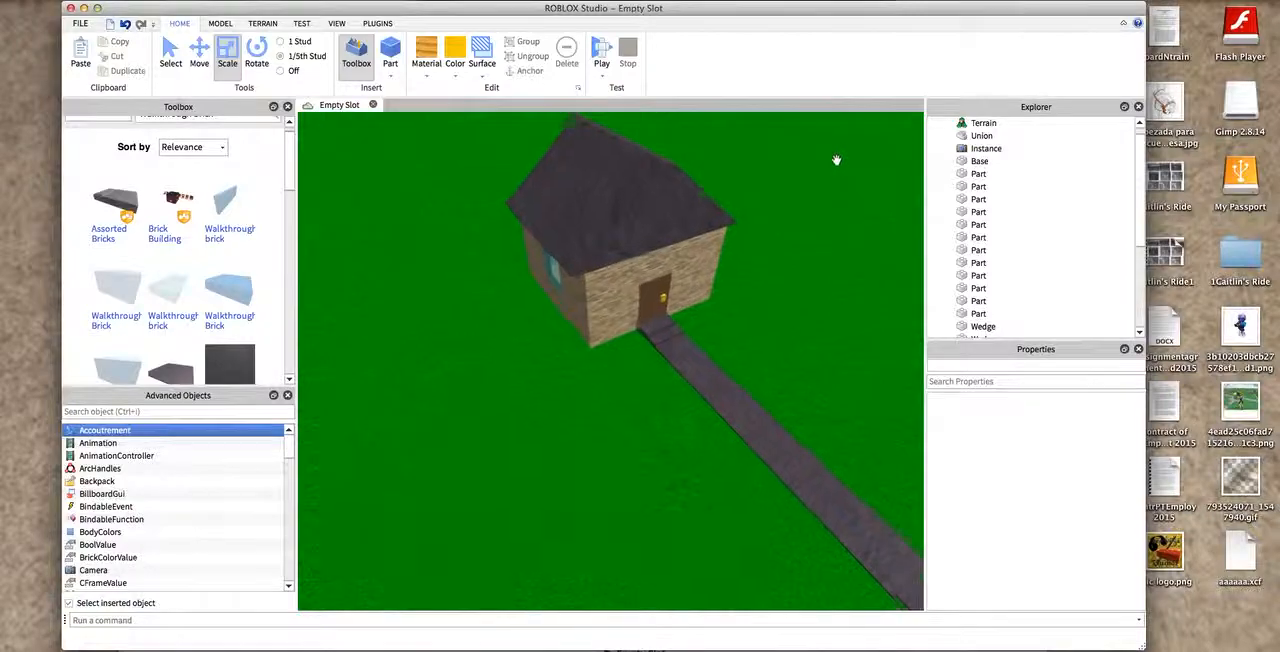
- Approach the front of the house along the path and examine the door and knob up close
key(s)
drag(852, 122, 308, 115)
key(w)
key(s)
drag(811, 325, 883, 119)
key(w)
right_drag(883, 119, 874, 115)
key(w)
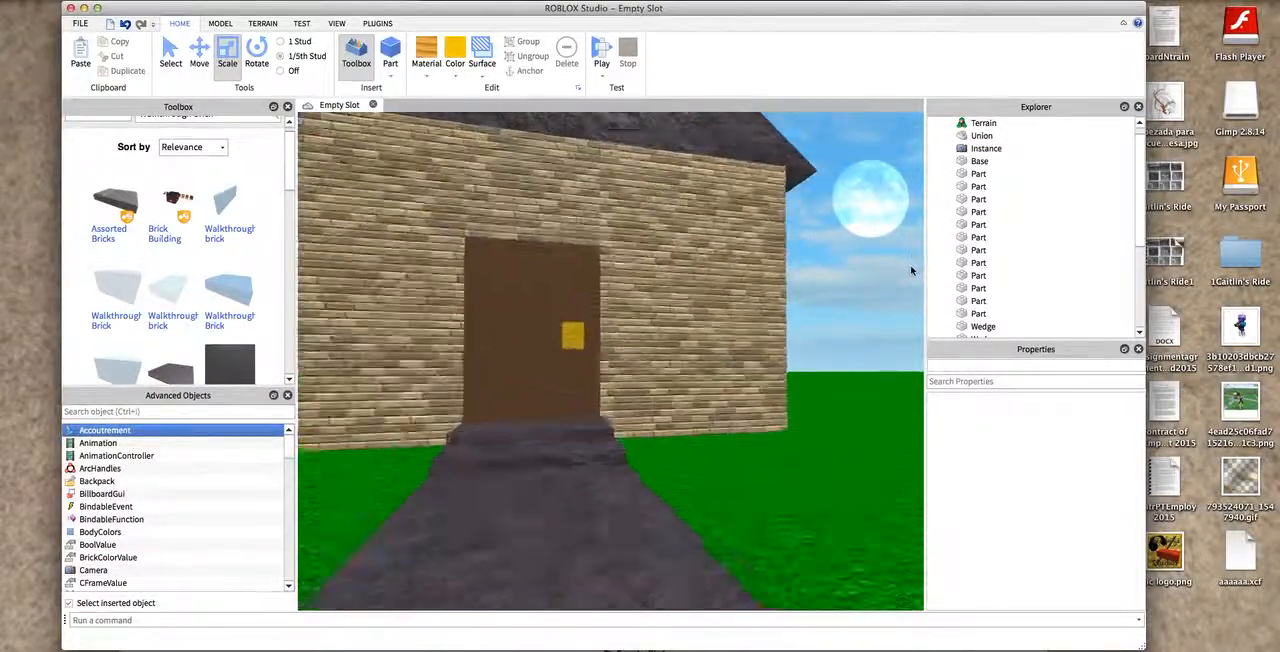
key(w)
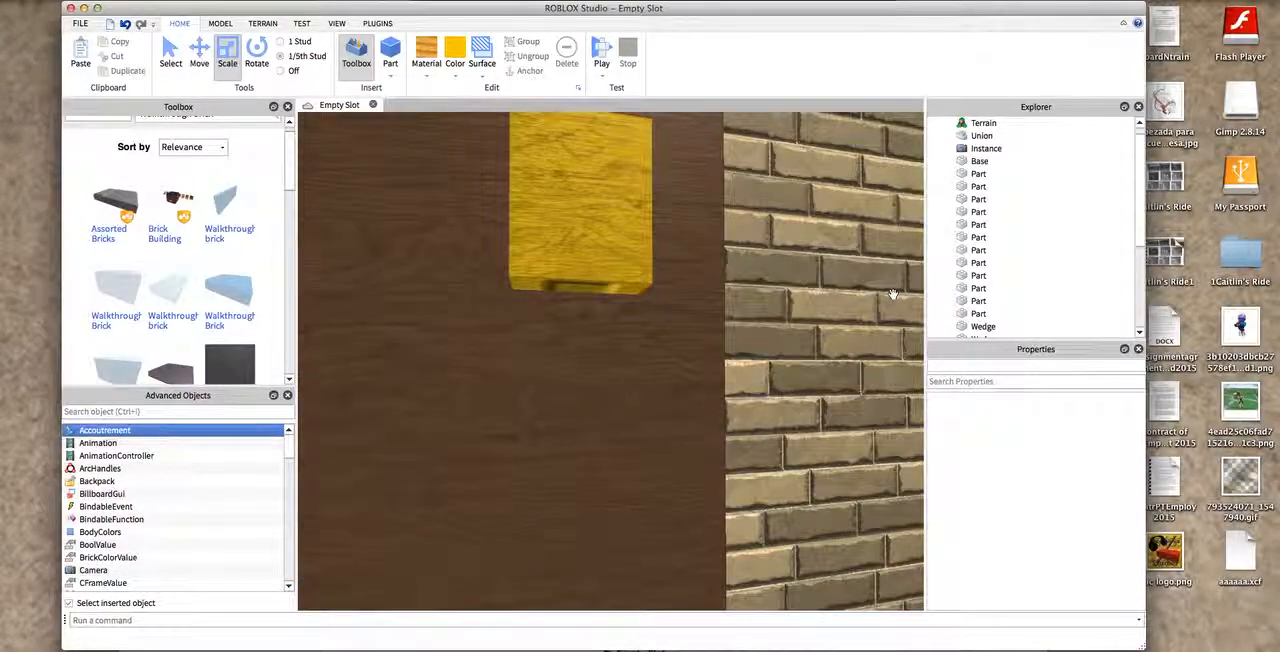
key(w)
- Back away from the door and view the complete house with its path from a distance
key(s)
right_drag(591, 191, 780, 329)
drag(774, 236, 650, 120)
key(s)
key(w)
right_drag(650, 120, 574, 126)
key(w)
key(s)
drag(647, 320, 522, 602)
key(w)
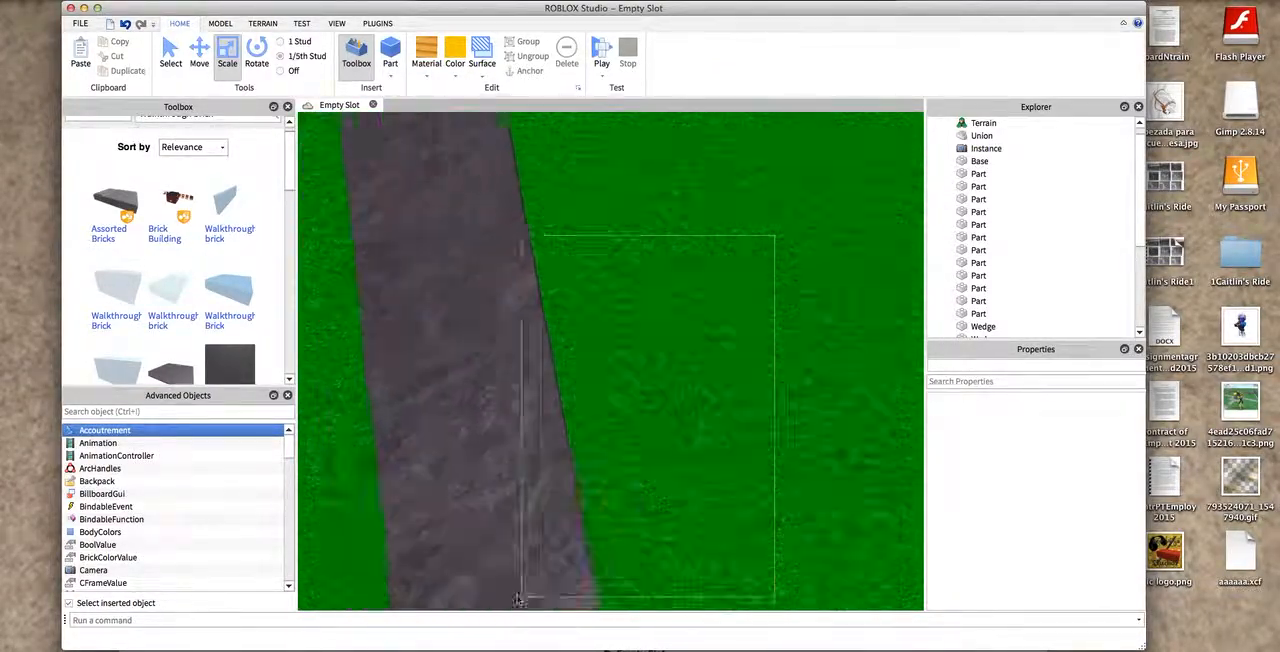
key(a)
right_drag(680, 229, 808, 112)
key(s)
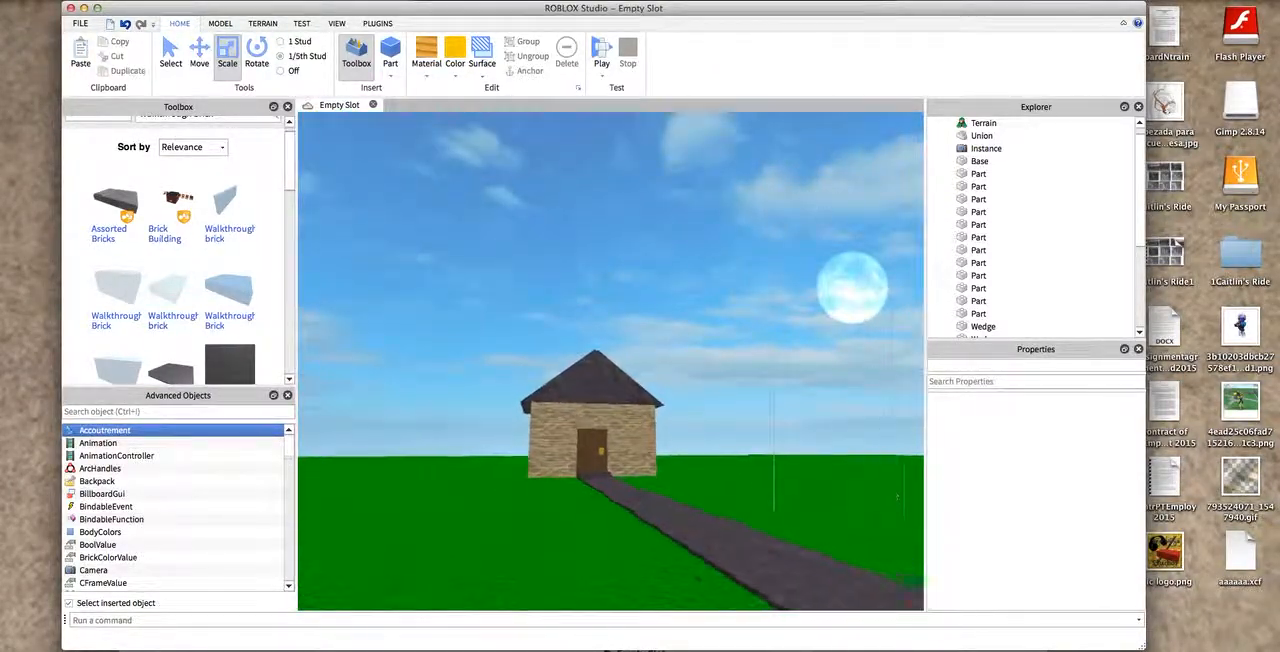
right_drag(860, 500, 920, 608)
key(w)
key(s)
- Select all the parts of the house and try to publish the build to ROBLOX
click(557, 174)
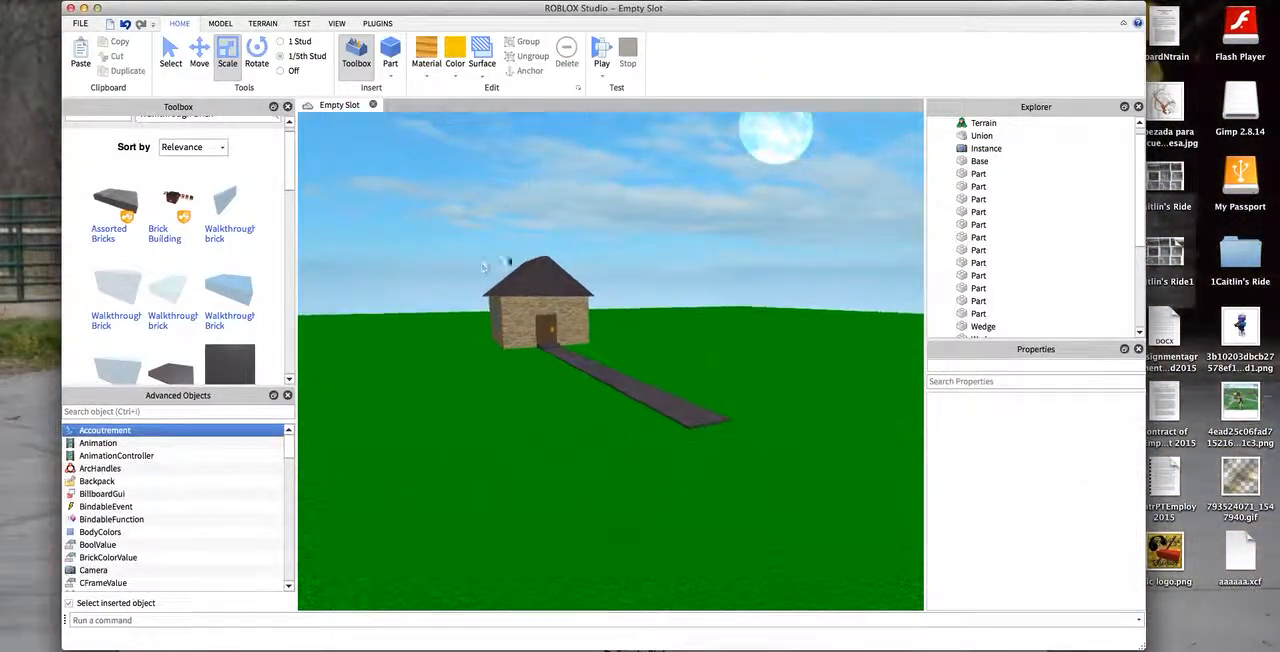
drag(431, 247, 720, 432)
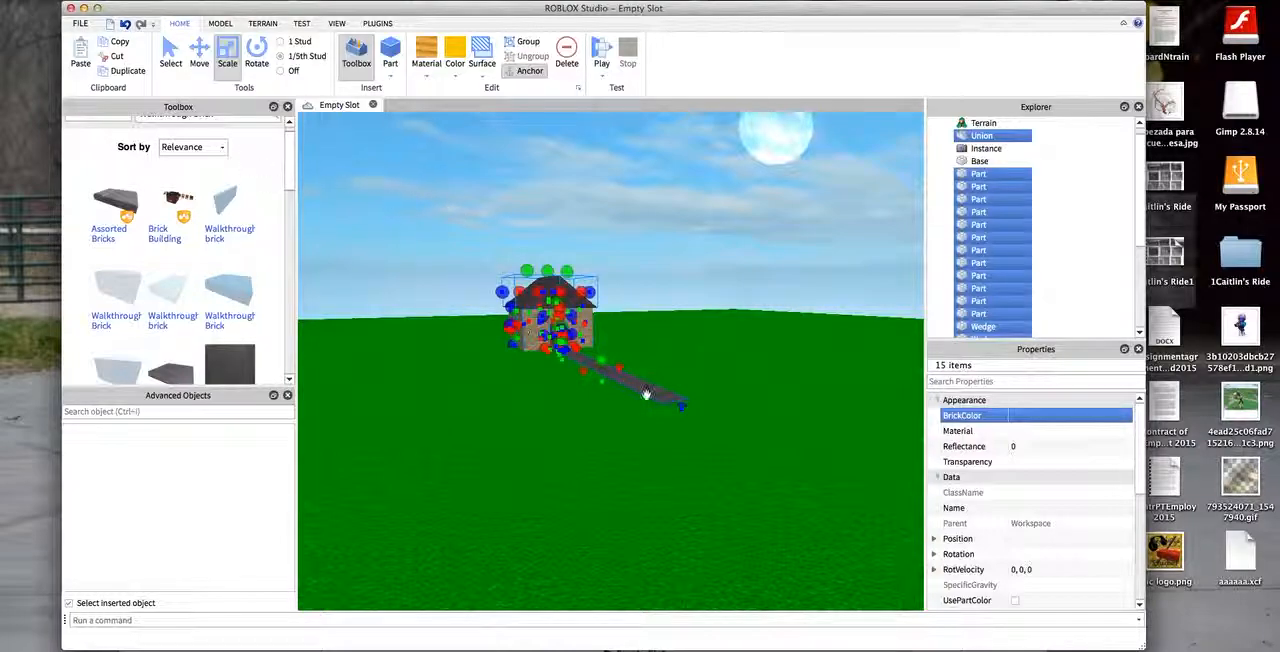
click(80, 23)
click(186, 214)
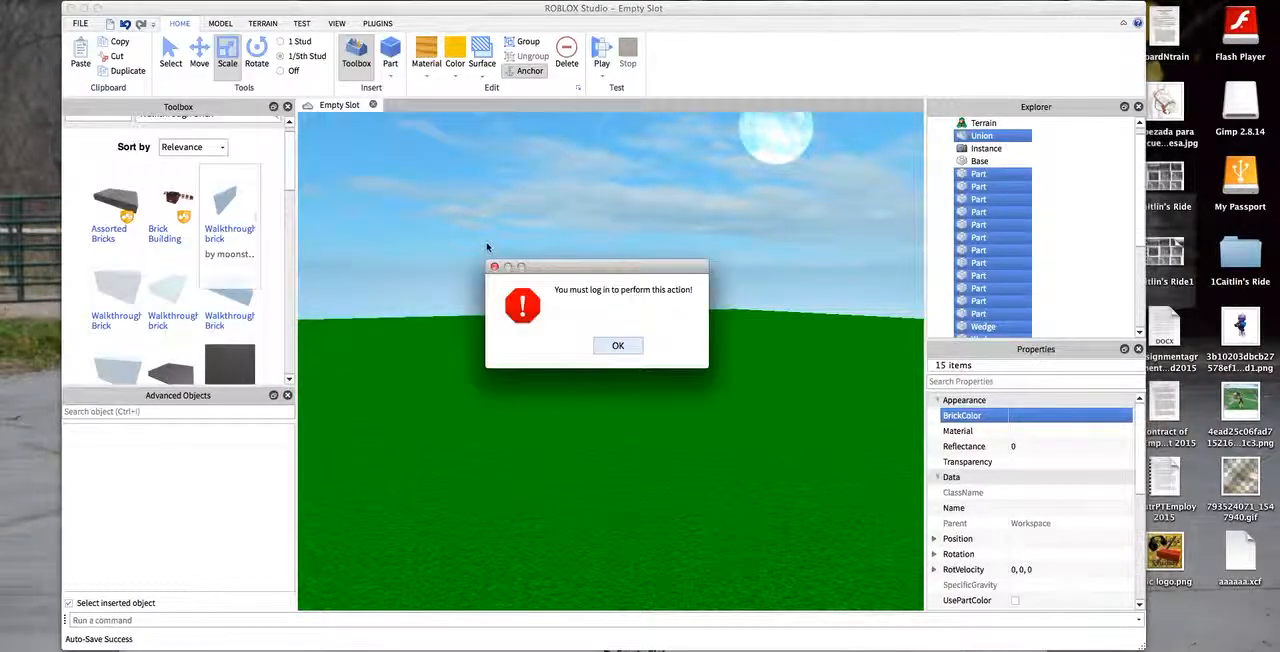
click(618, 347)
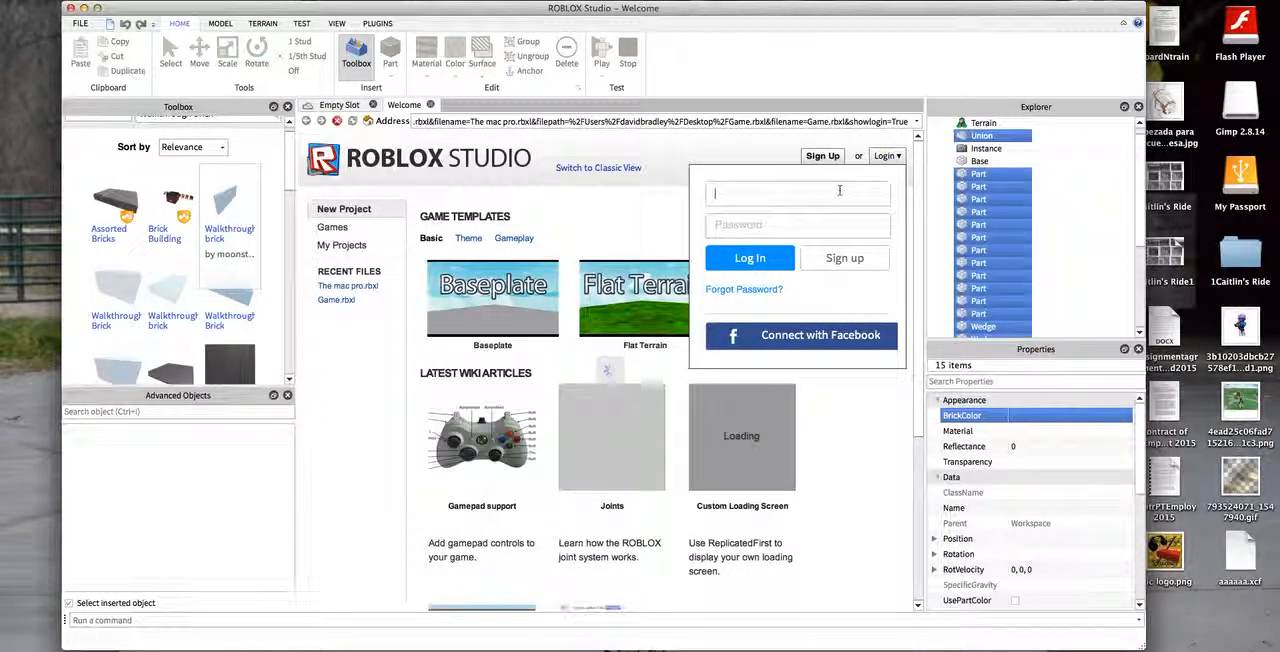
- Log in to the ROBLOX account by entering the username and the account password
text(iij)
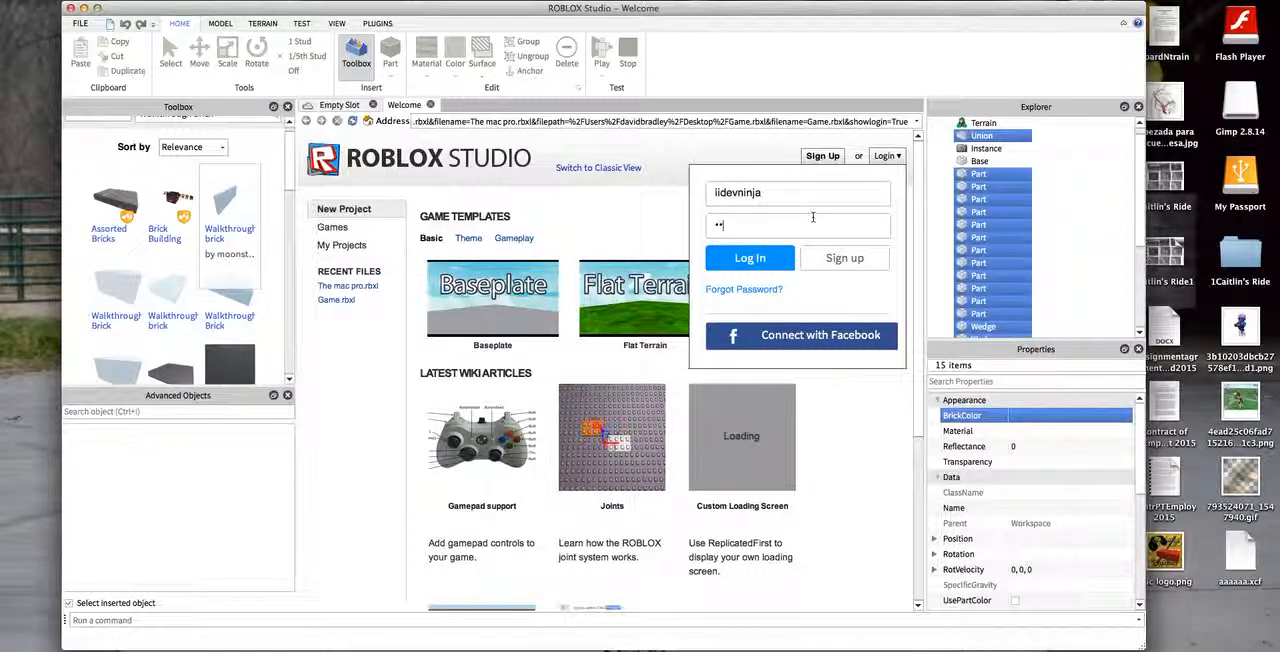
key(Return)
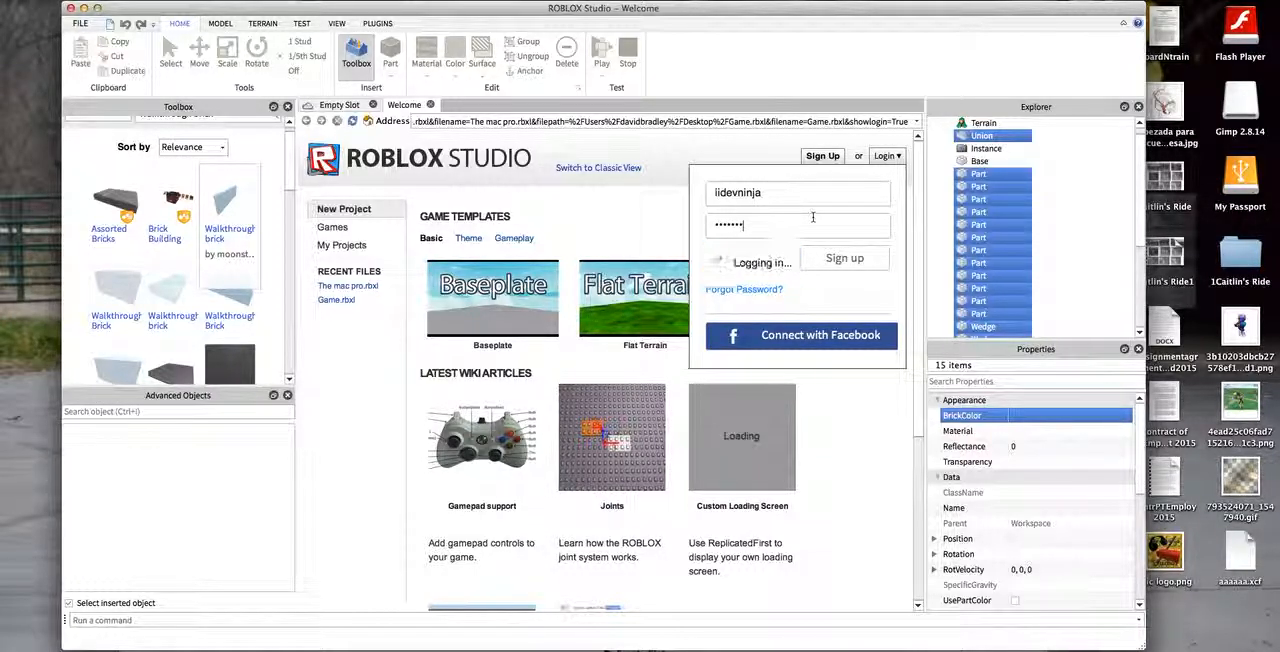
text(••••)
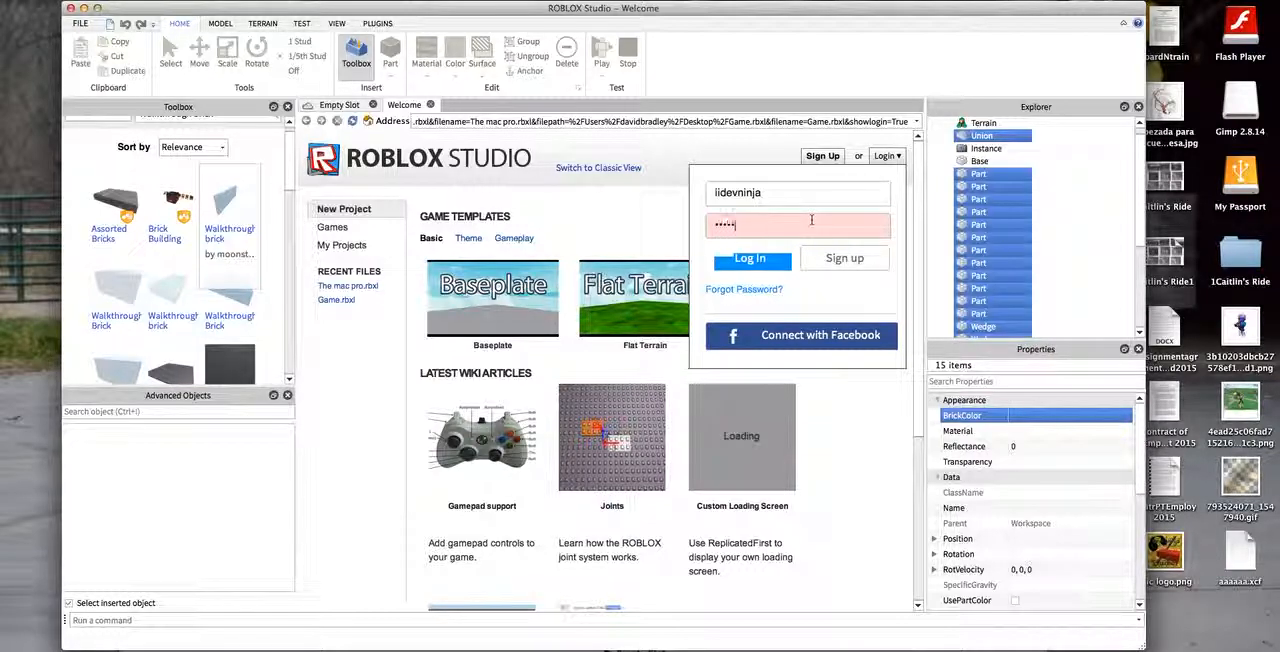
text(••)
key(Return)
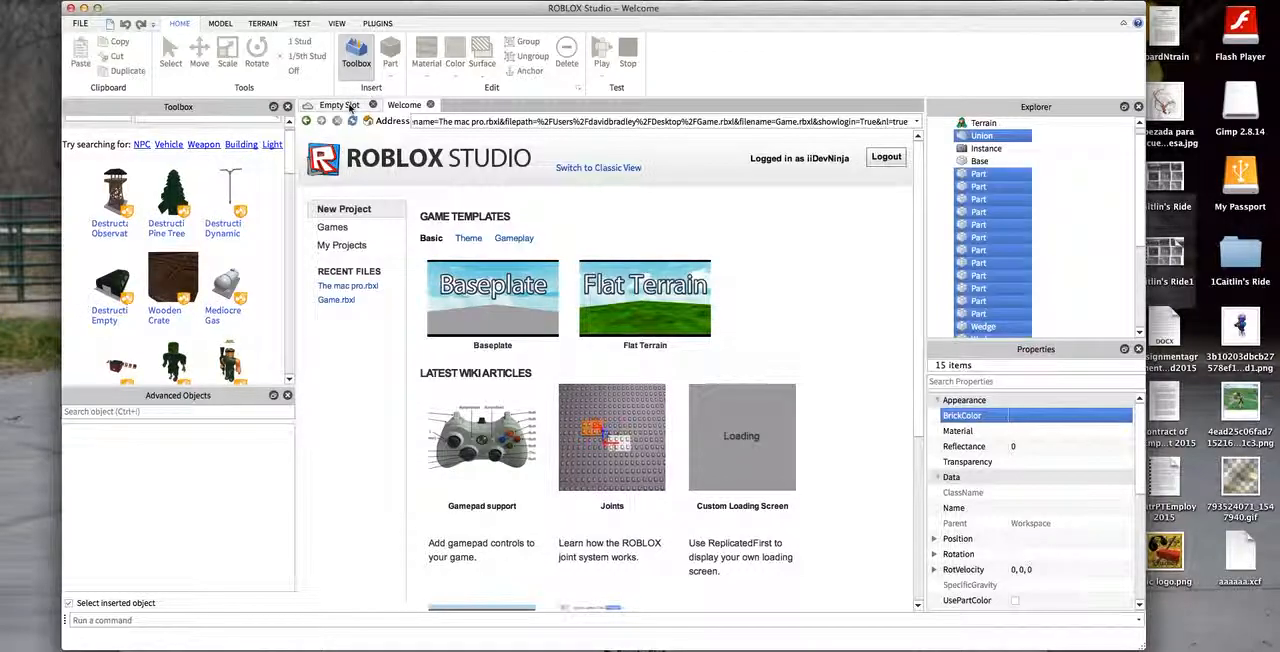
- Publish the selected house parts to ROBLOX as a new model named House with the description "asdasd"
click(341, 105)
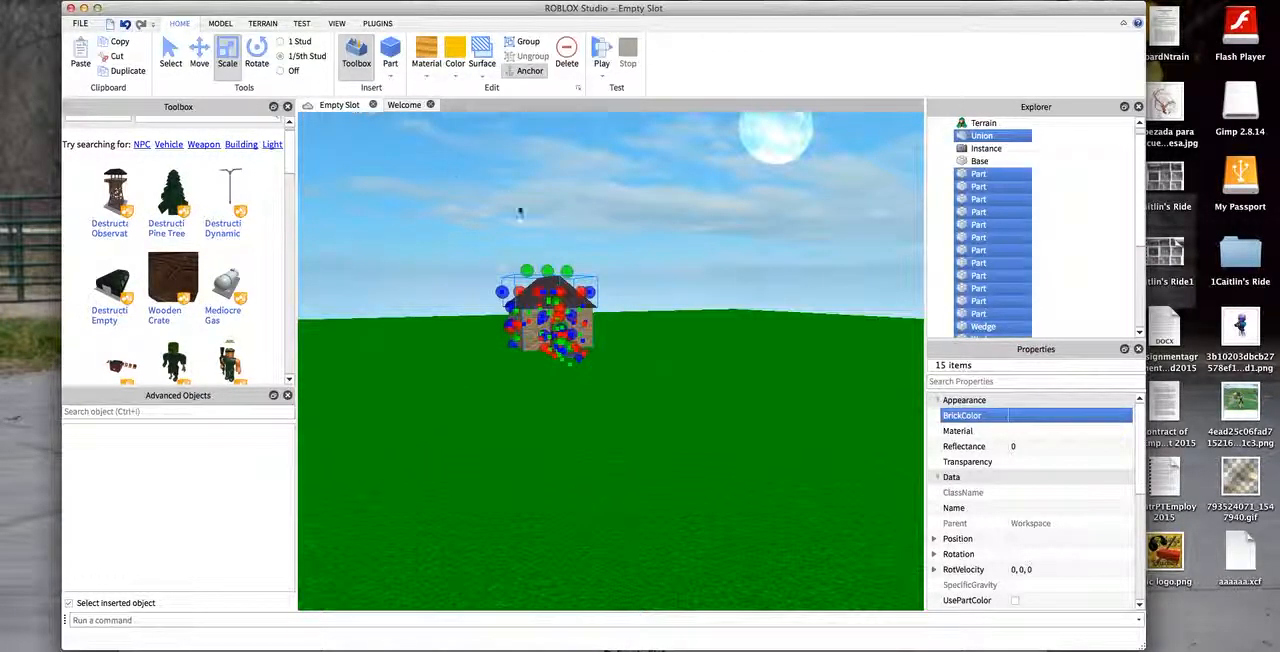
click(78, 25)
click(160, 209)
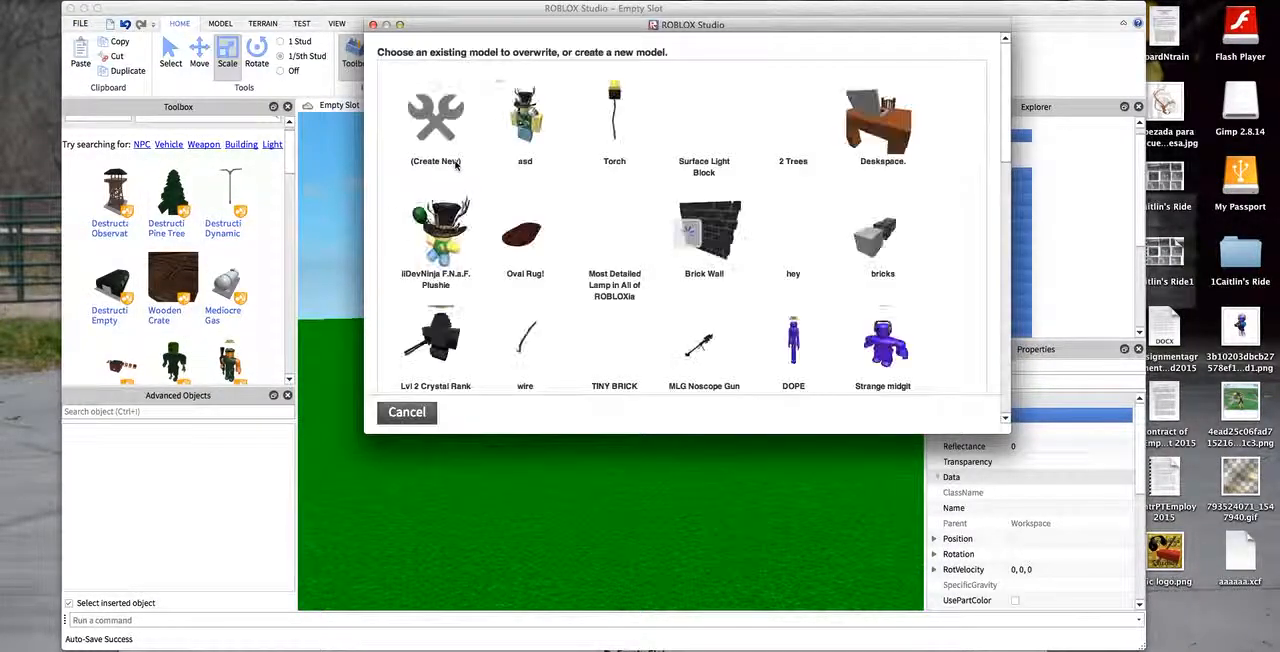
click(437, 128)
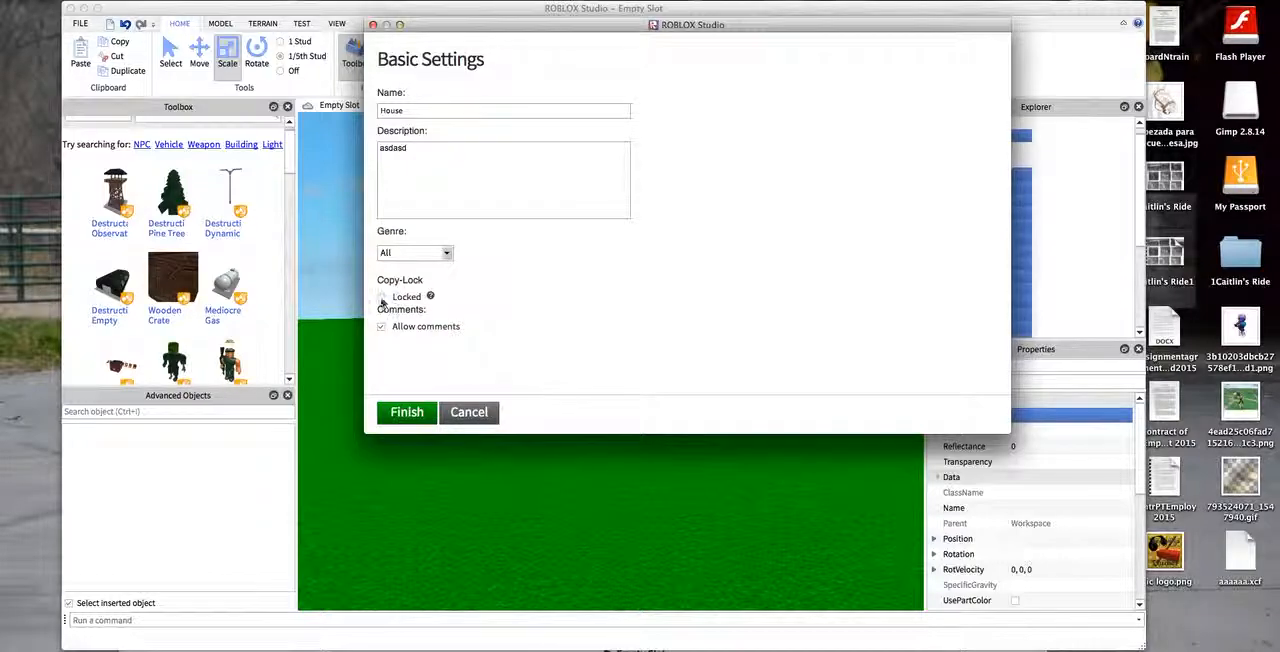
click(407, 411)
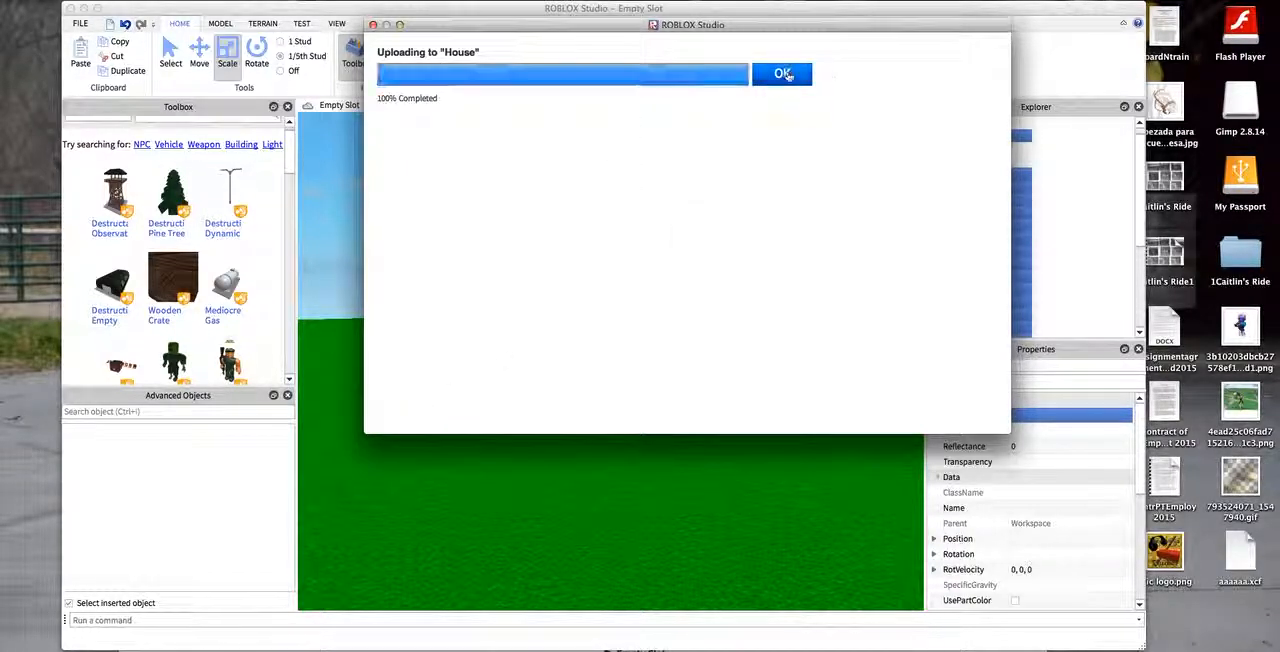
click(781, 77)
click(674, 163)
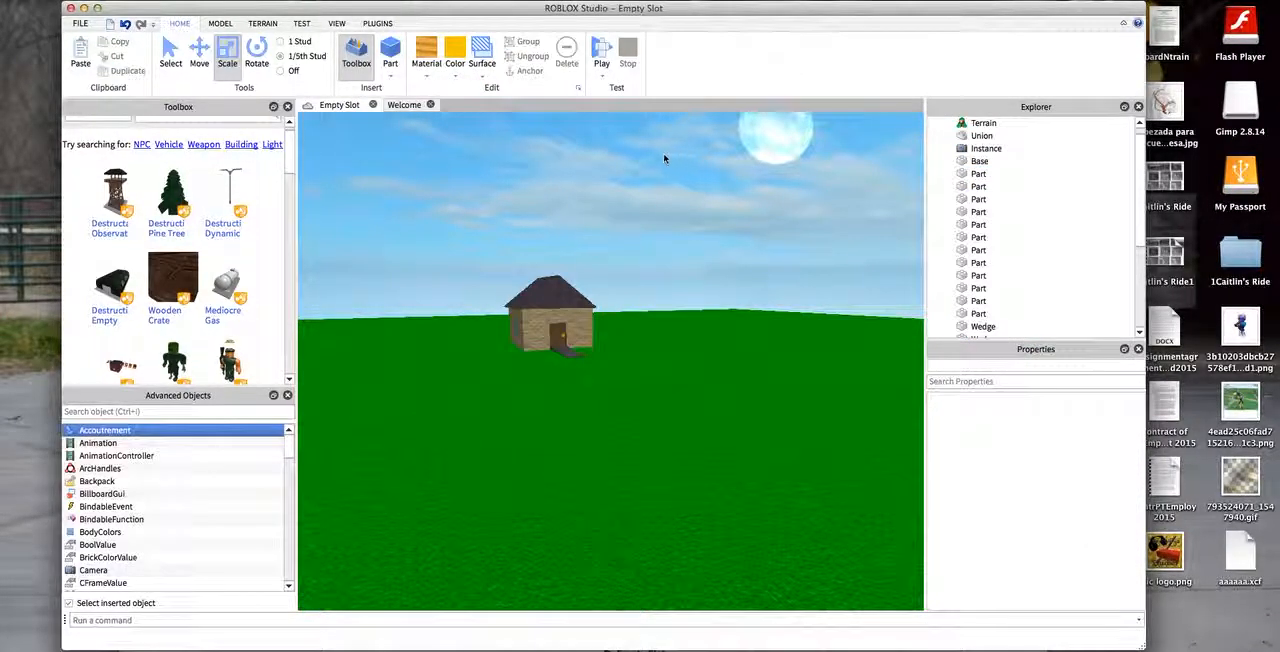
- Examine the finished house from the front, from the window side and from a distance
key(w)
right_drag(357, 172, 306, 121)
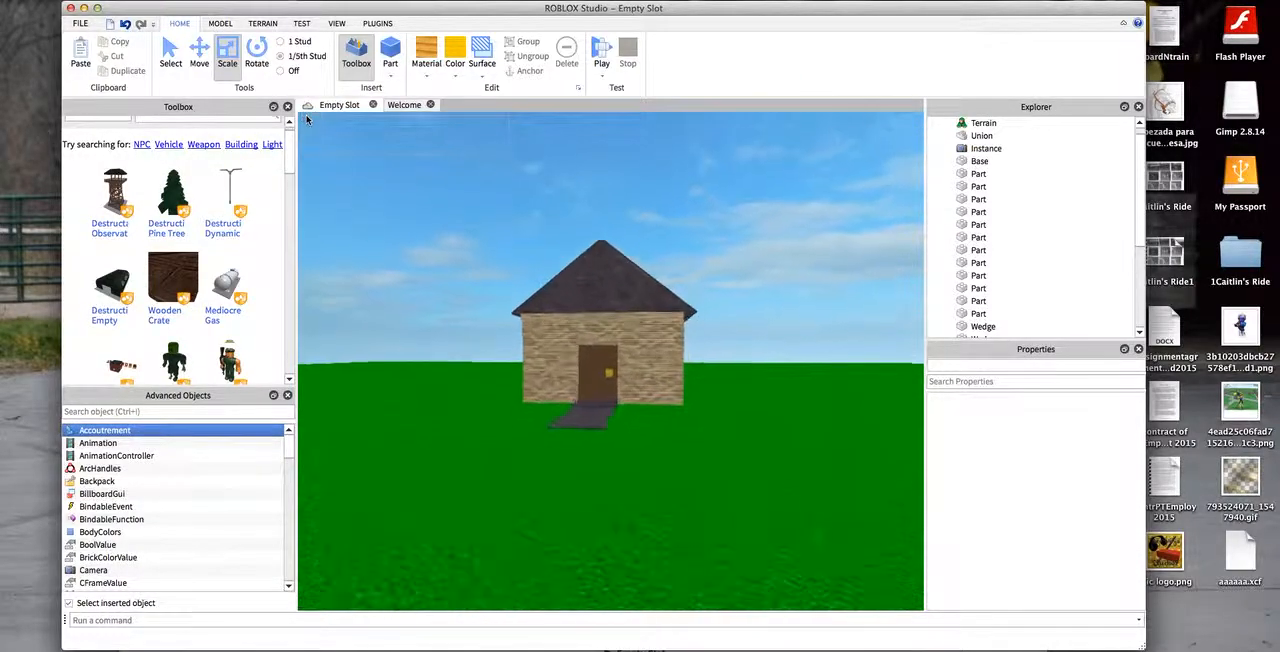
drag(751, 329, 922, 608)
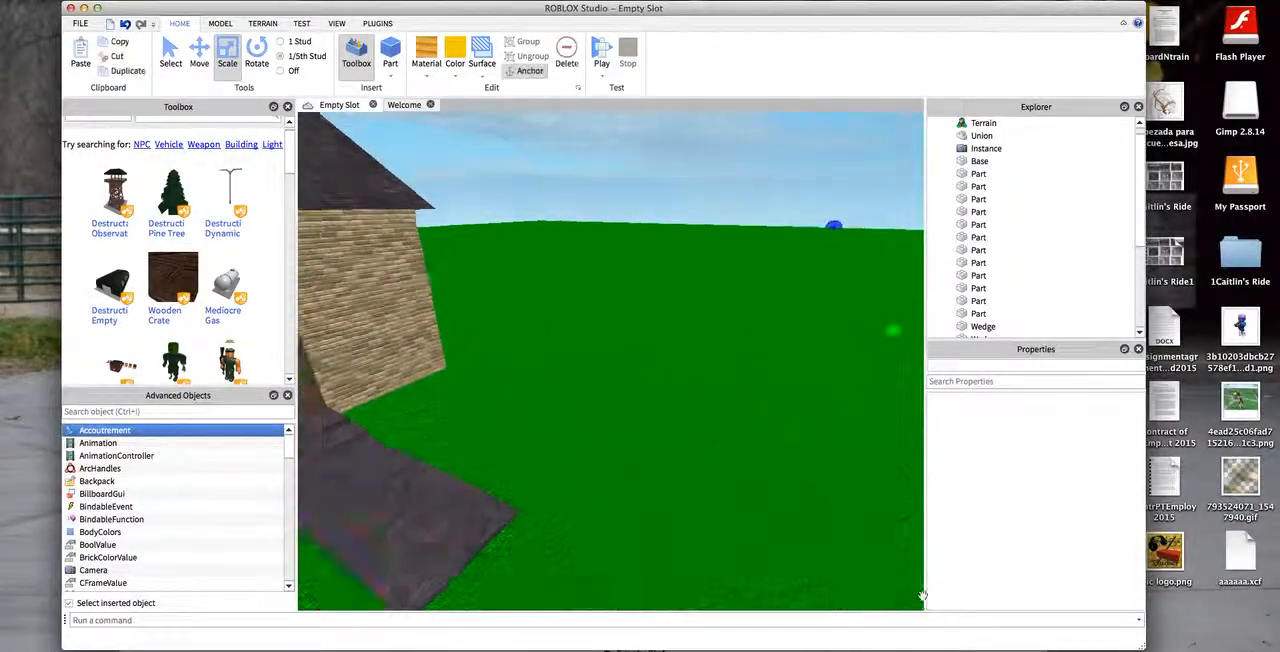
key(s)
click(487, 170)
right_drag(487, 170, 303, 154)
key(d)
key(w)
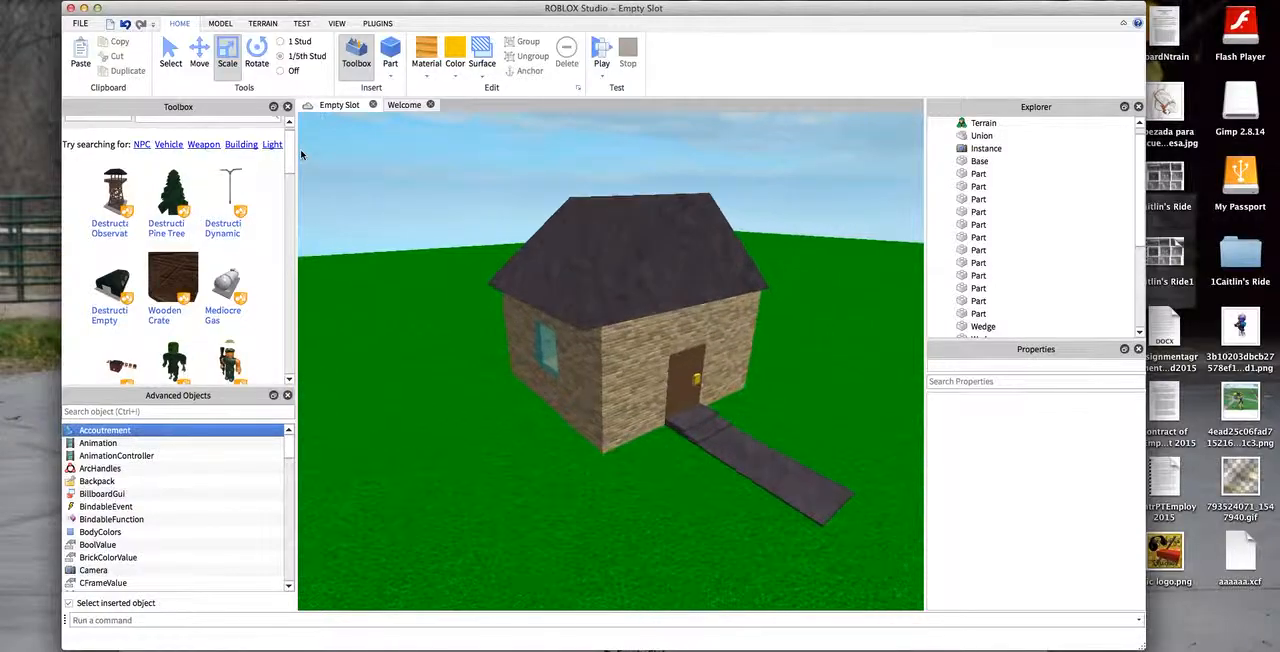
key(s)
key(s)
key(d)
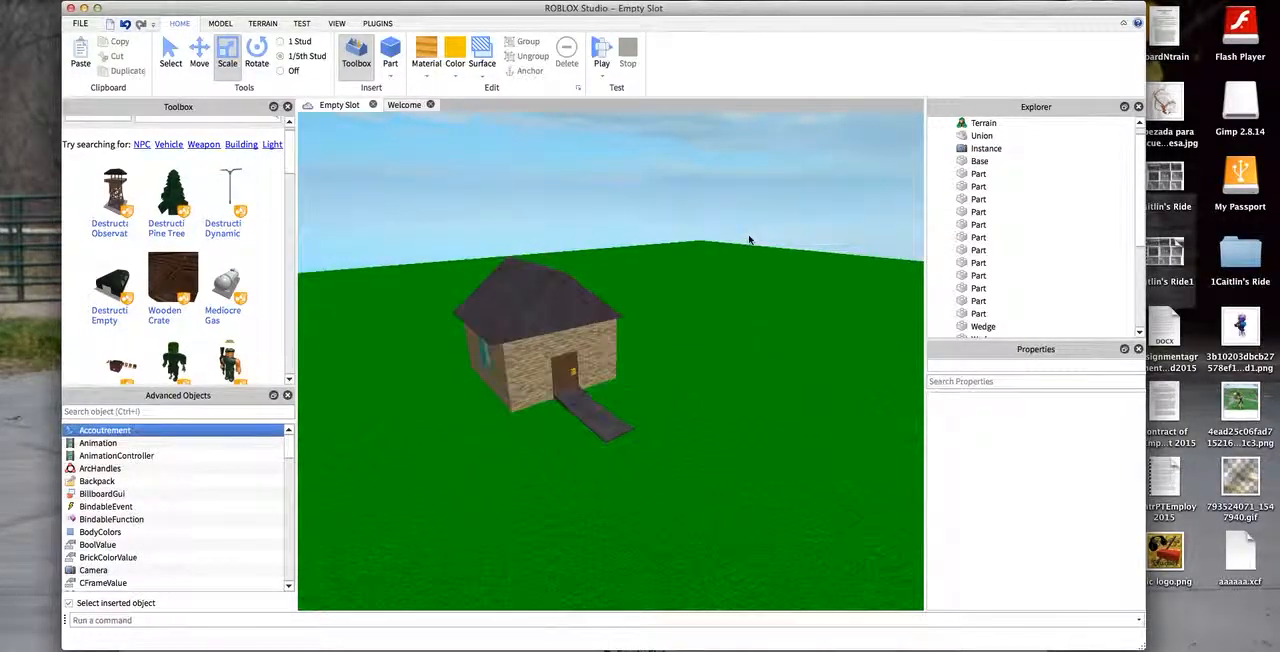
drag(762, 345, 728, 530)
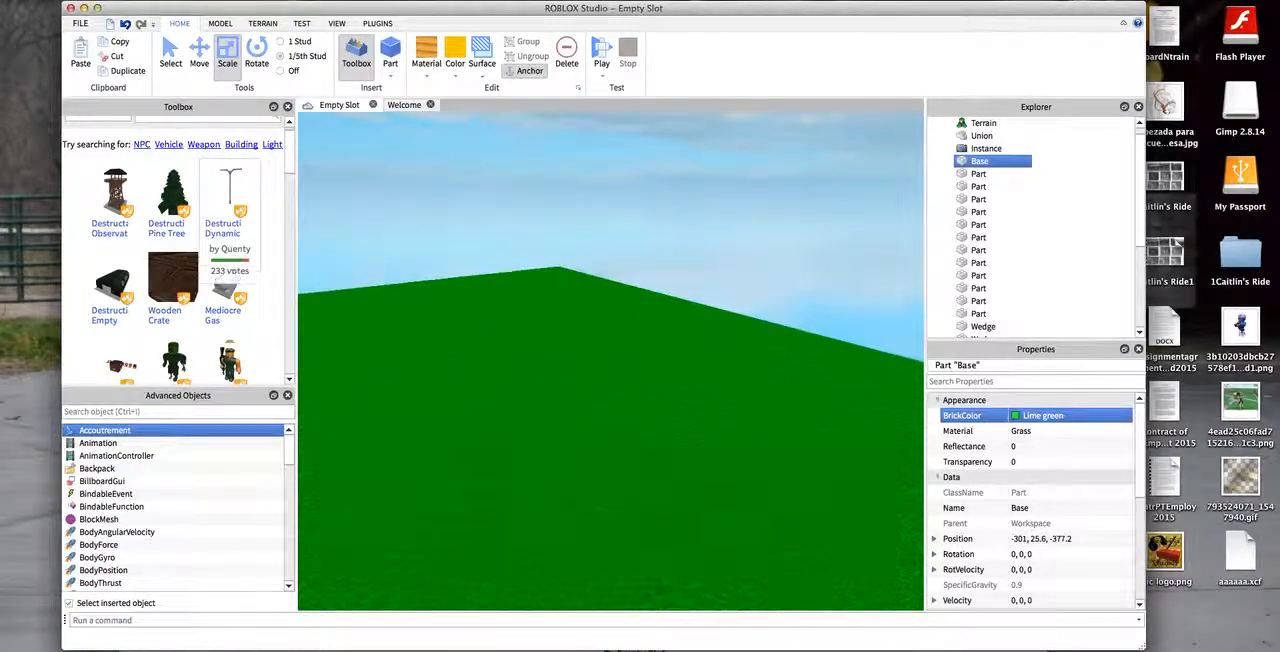
click(123, 25)
click(374, 190)
- Examine the door, knob and brick wall up close, and view the front of the house
key(w)
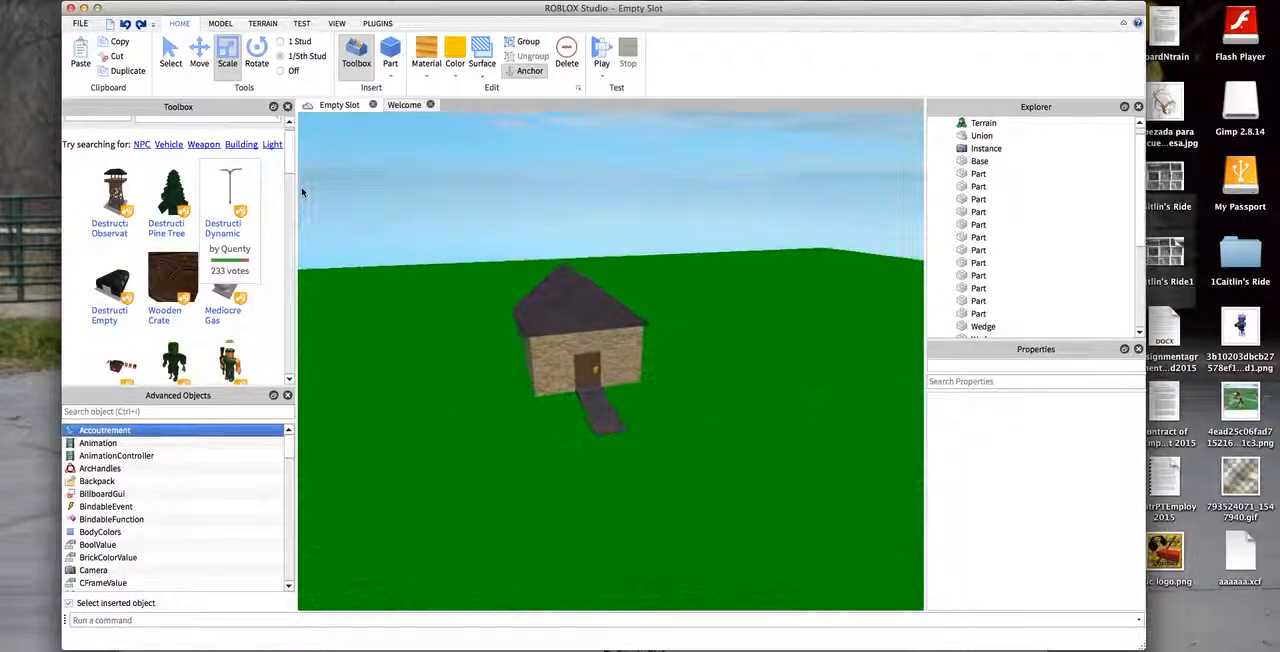
key(s)
drag(832, 123, 786, 591)
key(w)
key(w)
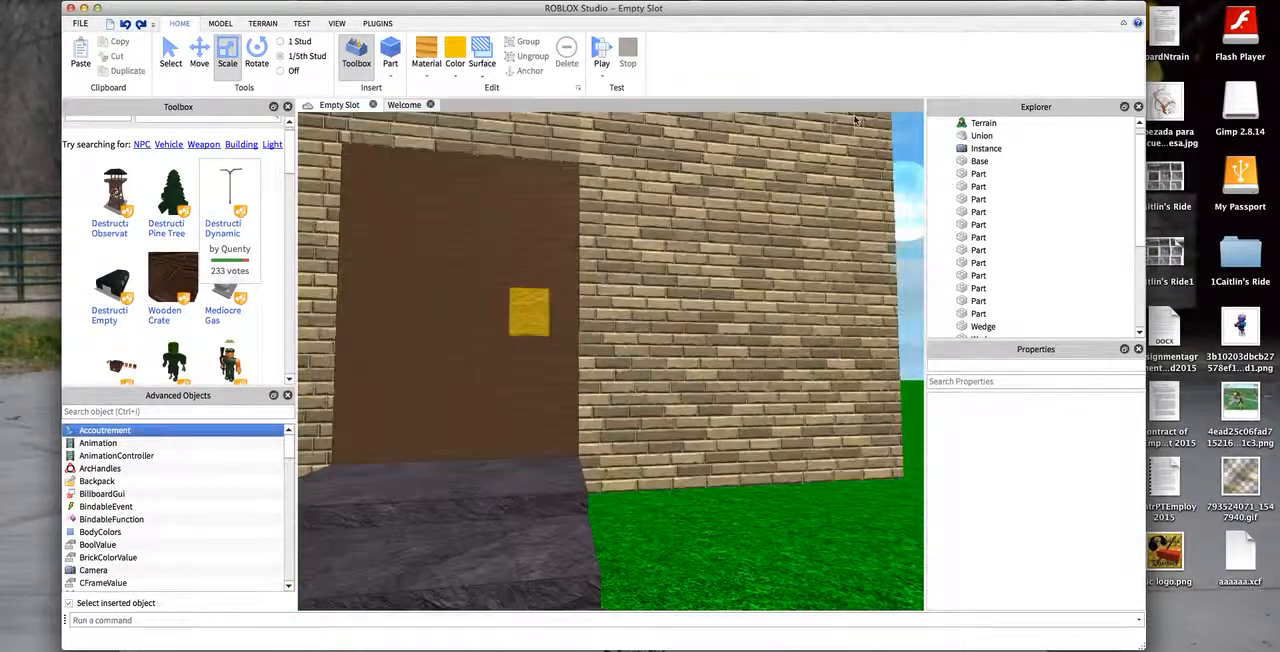
right_drag(886, 187, 900, 610)
key(w)
key(s)
key(s)
right_drag(598, 172, 357, 243)
click(429, 186)
key(w)
key(s)
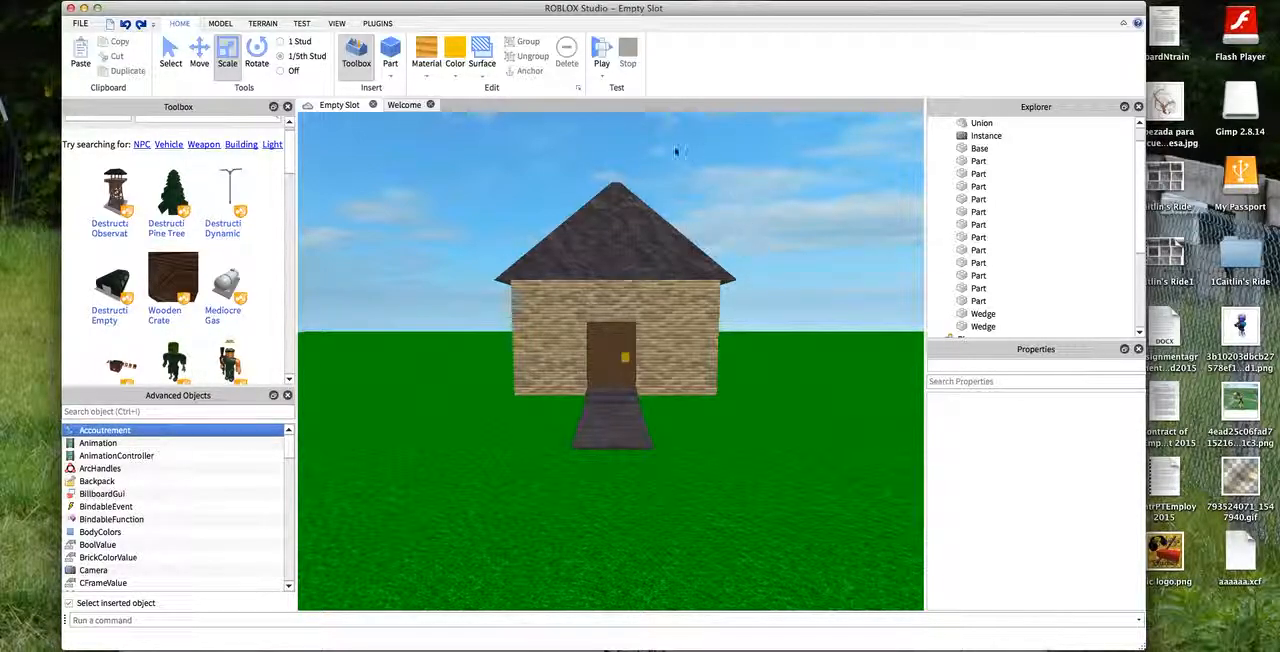
- Inspect the roof wedge and look closely at the yellow knob on the door
click(702, 231)
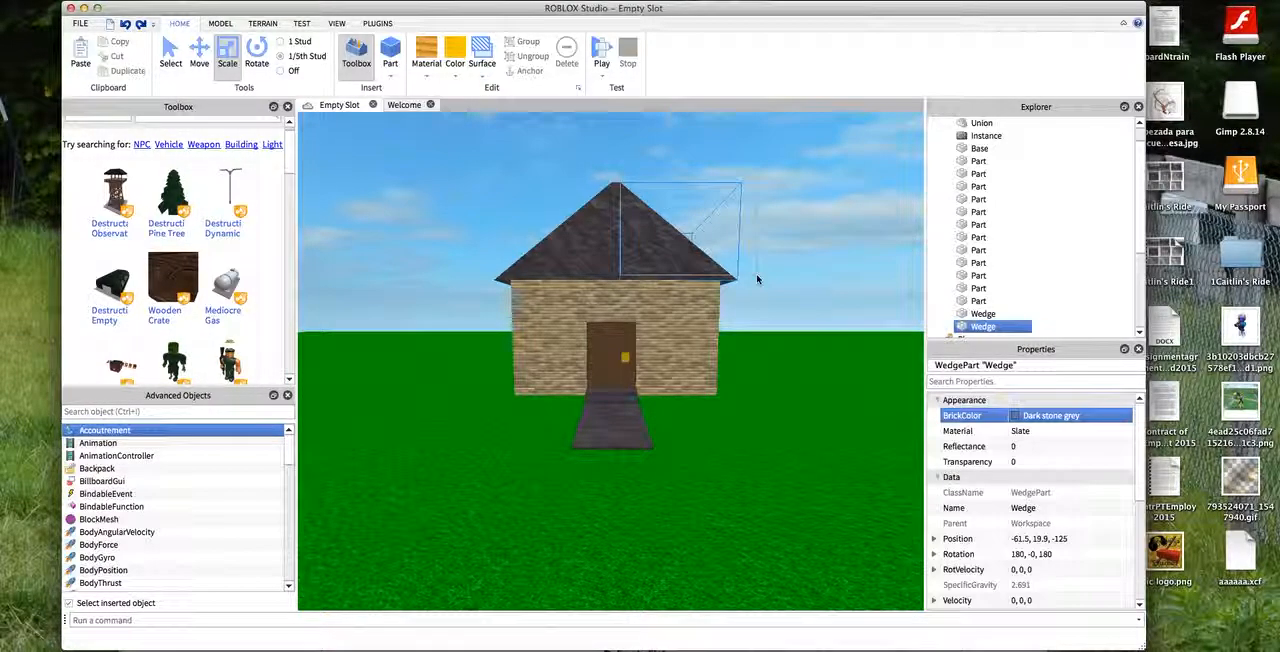
click(795, 263)
scroll(798, 260, up, 5)
scroll(798, 260, up, 5)
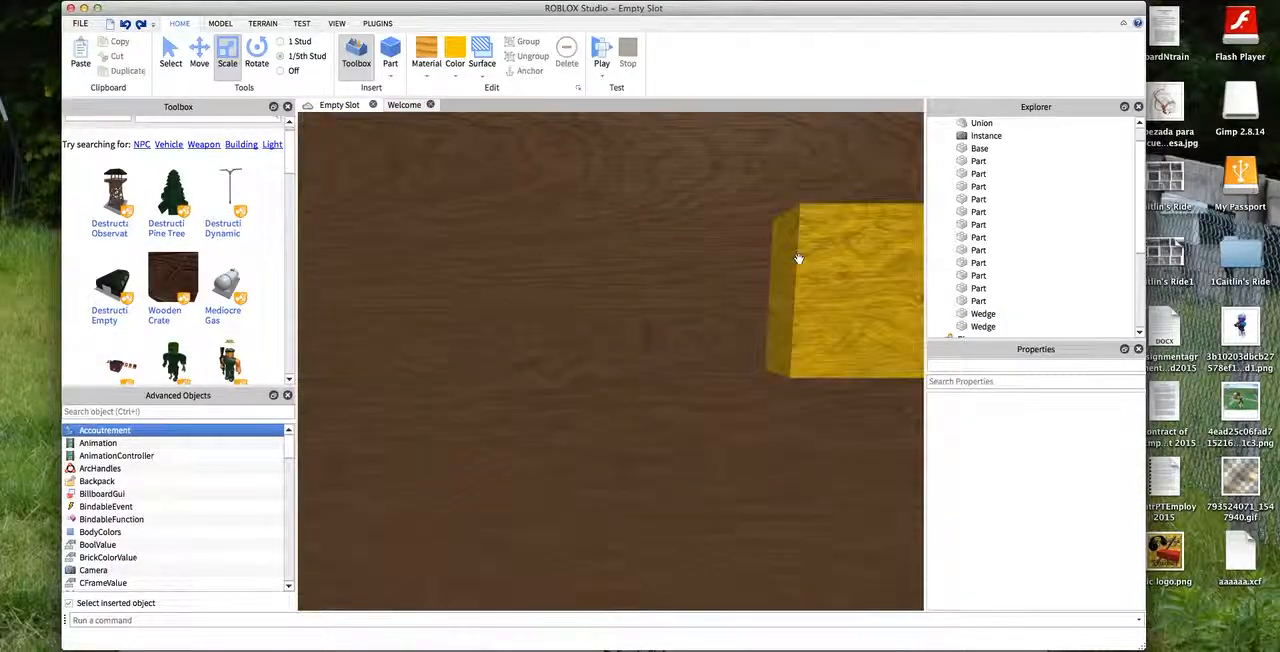
scroll(800, 258, down, 10)
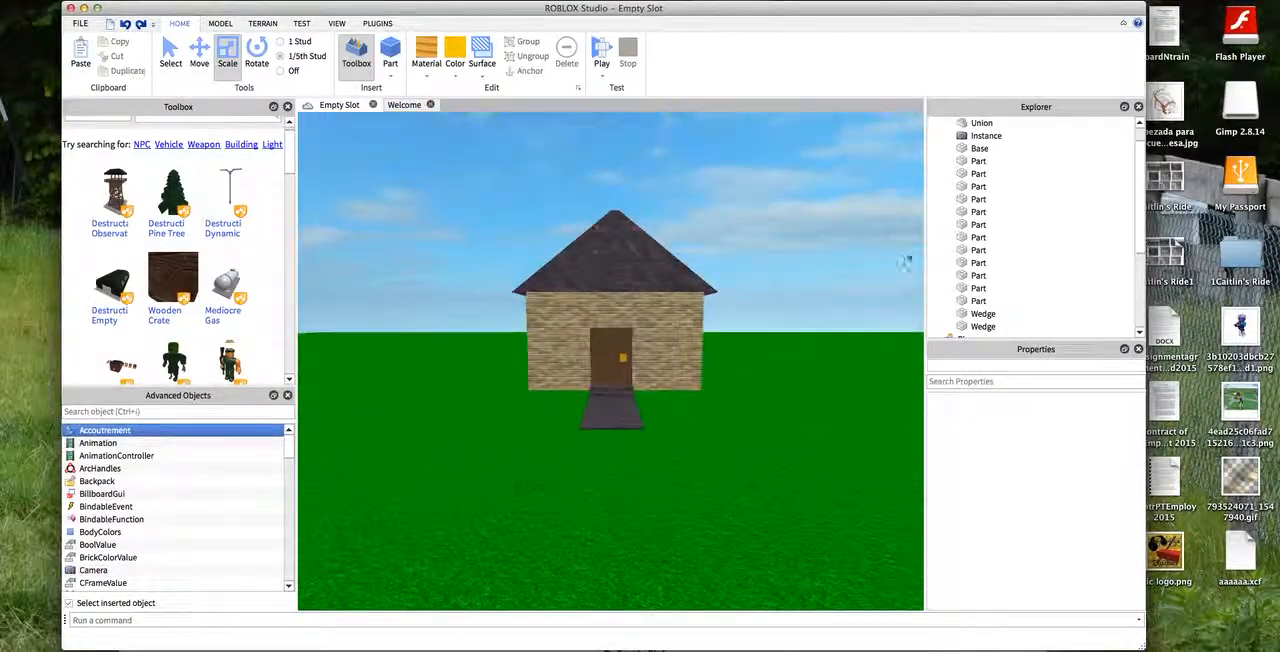
scroll(912, 260, up, 2)
scroll(921, 265, up, 5)
scroll(920, 280, down, 6)
- Examine the front wall, doorway and path of the house from both sides
drag(888, 272, 795, 594)
scroll(845, 604, up, 6)
scroll(800, 597, down, 8)
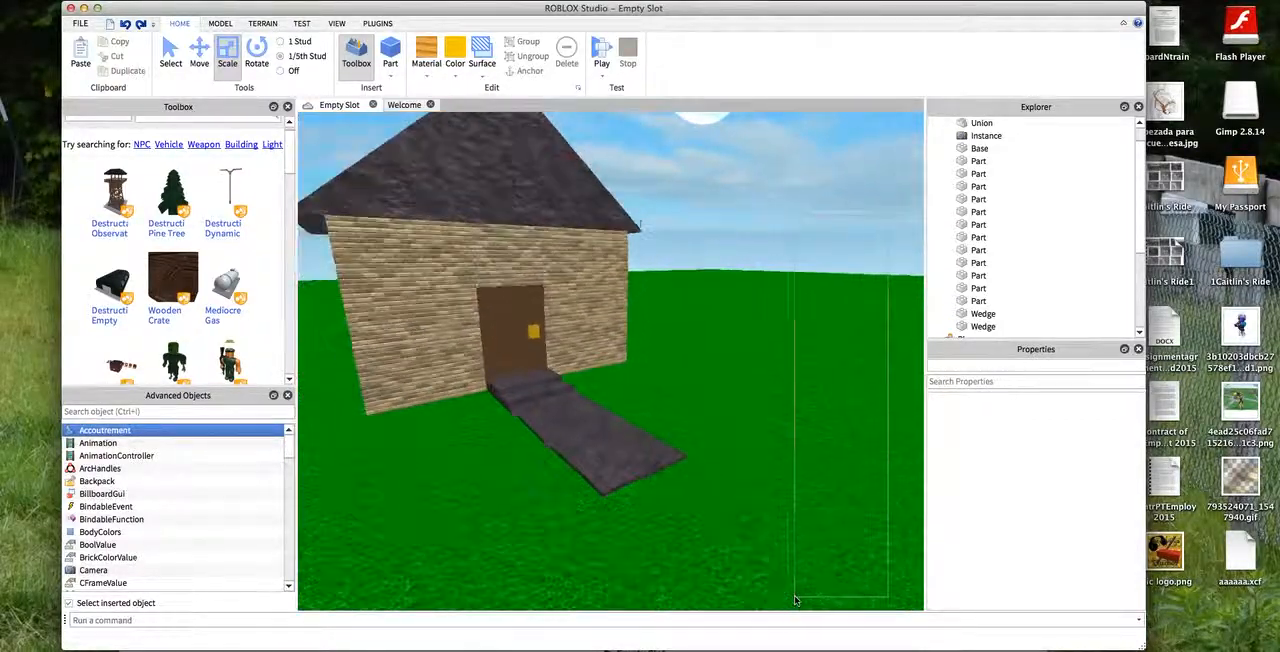
scroll(336, 148, up, 5)
right_drag(336, 148, 306, 123)
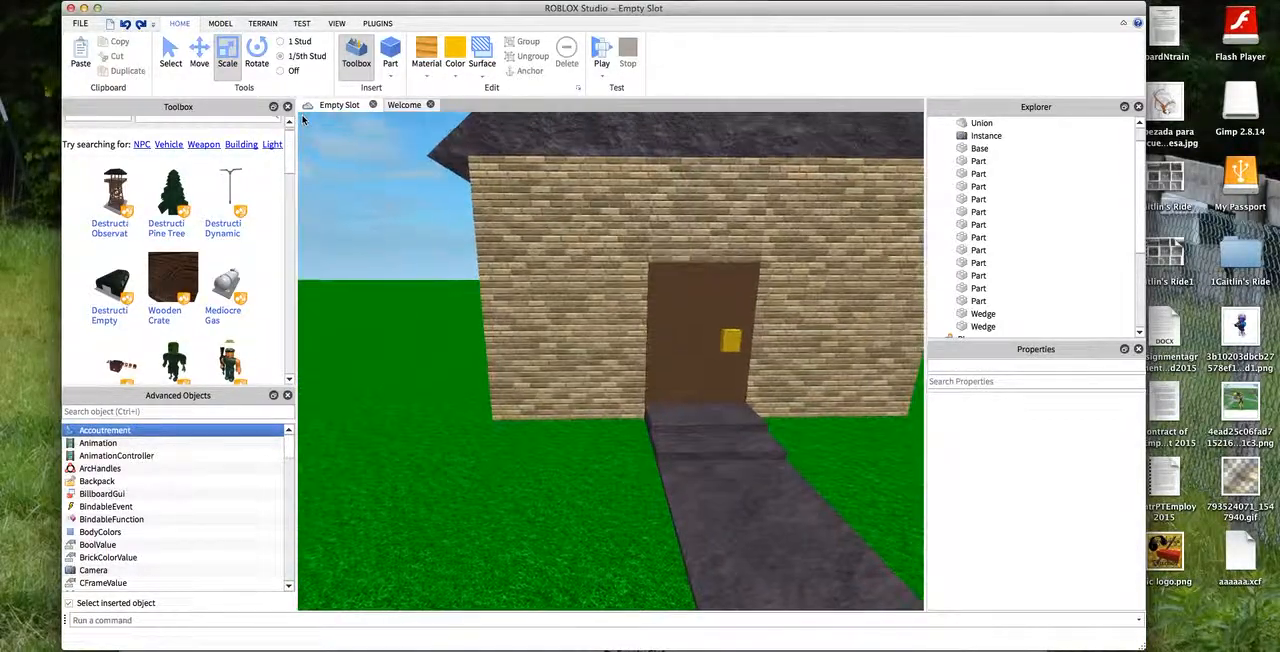
scroll(308, 124, down, 7)
scroll(880, 293, down, 2)
scroll(898, 458, up, 6)
right_drag(903, 470, 920, 608)
scroll(920, 560, down, 7)
drag(920, 374, 897, 261)
click(125, 23)
click(714, 140)
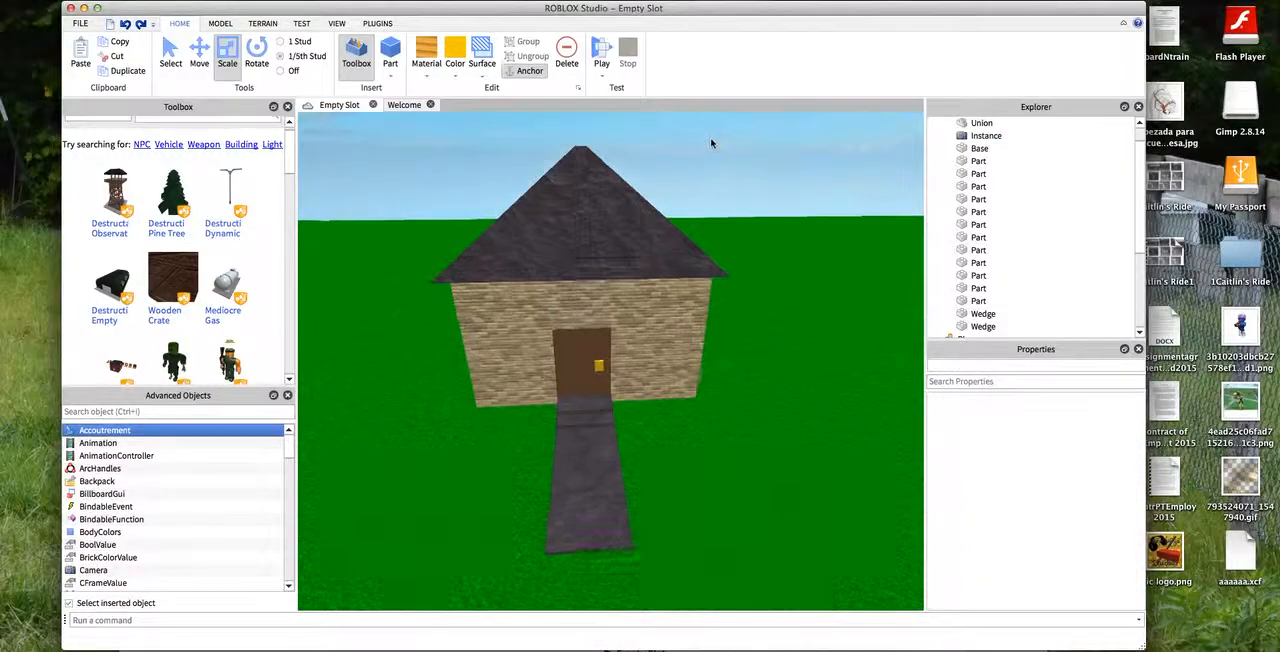
- Examine the path and doorway from near the ground and view the whole front of the house
scroll(714, 140, up, 5)
scroll(680, 121, down, 5)
right_drag(786, 240, 788, 608)
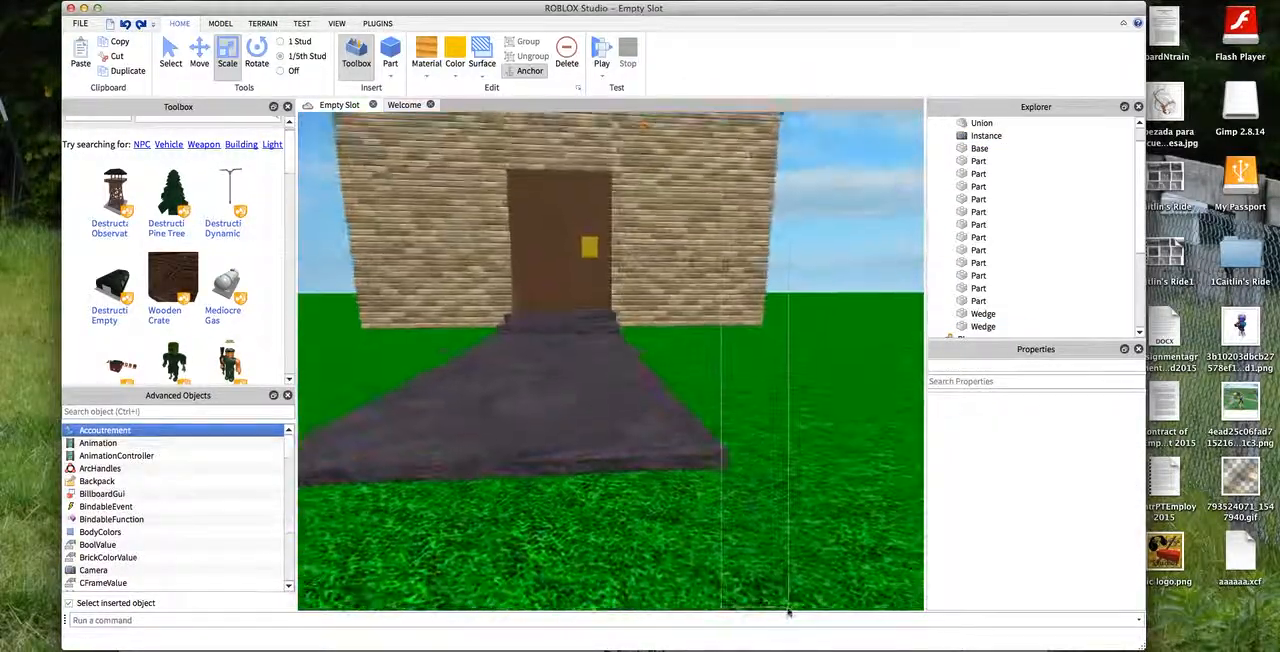
scroll(788, 600, down, 4)
scroll(886, 122, up, 5)
right_drag(886, 122, 811, 609)
scroll(765, 363, down, 5)
scroll(325, 190, down, 4)
scroll(326, 194, up, 5)
right_drag(326, 194, 302, 190)
scroll(302, 190, down, 5)
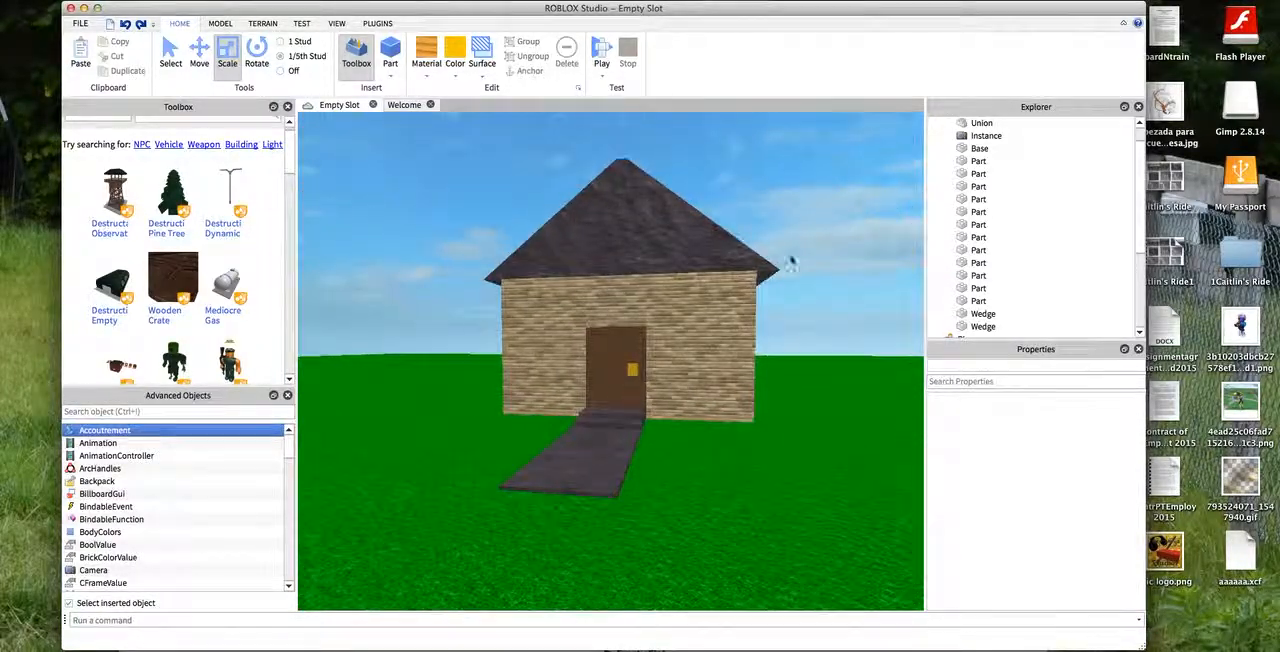
- Examine the roof and front wall from below and view the house from farther away
right_drag(808, 275, 866, 120)
scroll(868, 124, up, 5)
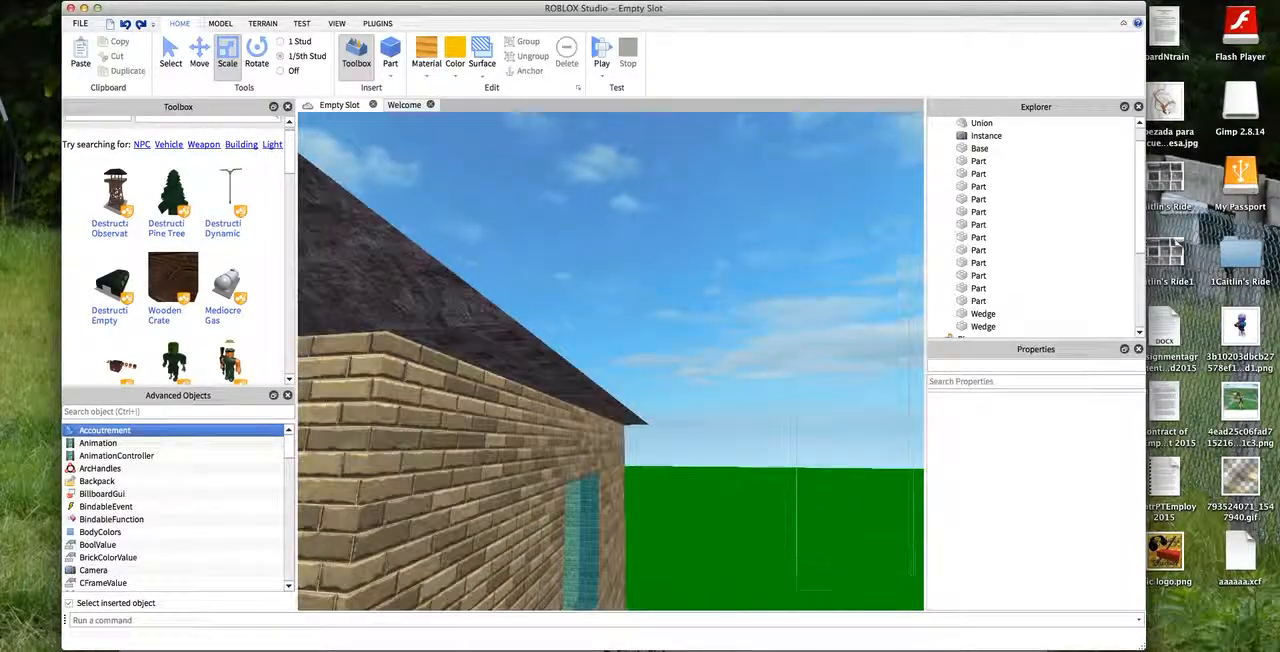
right_drag(908, 430, 922, 603)
scroll(922, 603, down, 3)
drag(919, 575, 919, 548)
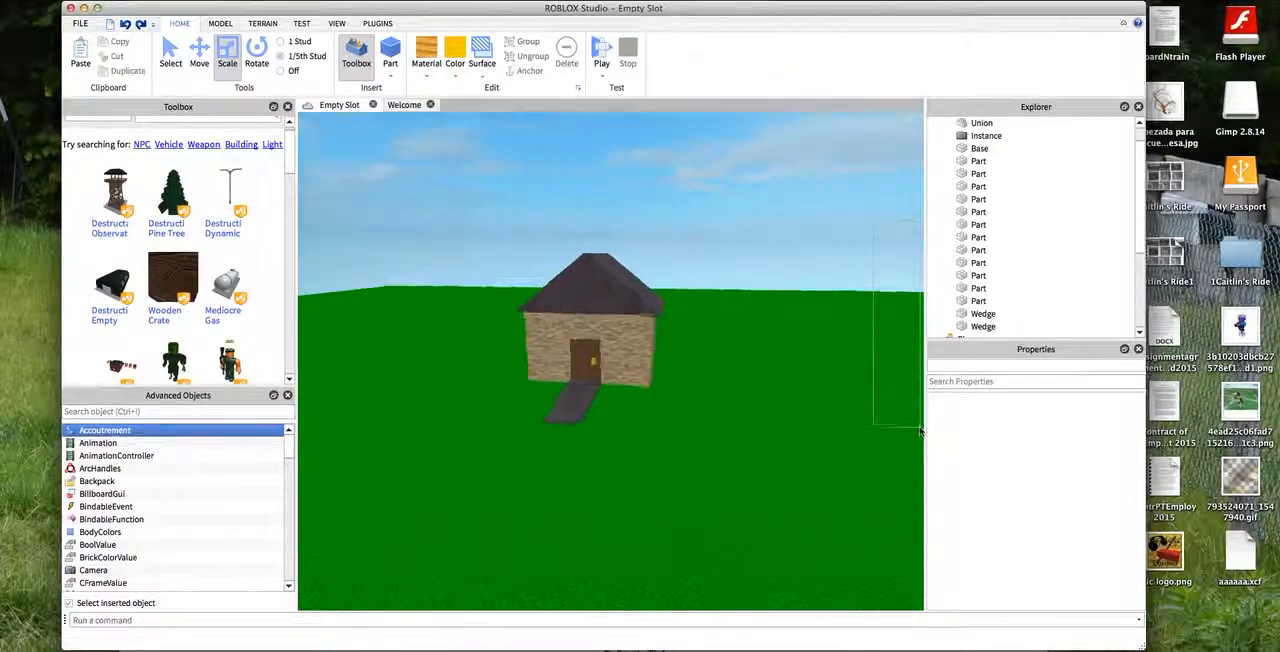
scroll(920, 430, up, 5)
right_drag(868, 340, 921, 305)
scroll(889, 340, down, 5)
mouse_move(897, 208)
right_down()
mouse_move(922, 206)
mouse_move(918, 219)
right_up()
- Examine the side windows and outer wall up close, and view the complete house with its path
scroll(918, 219, up, 3)
scroll(918, 219, up, 10)
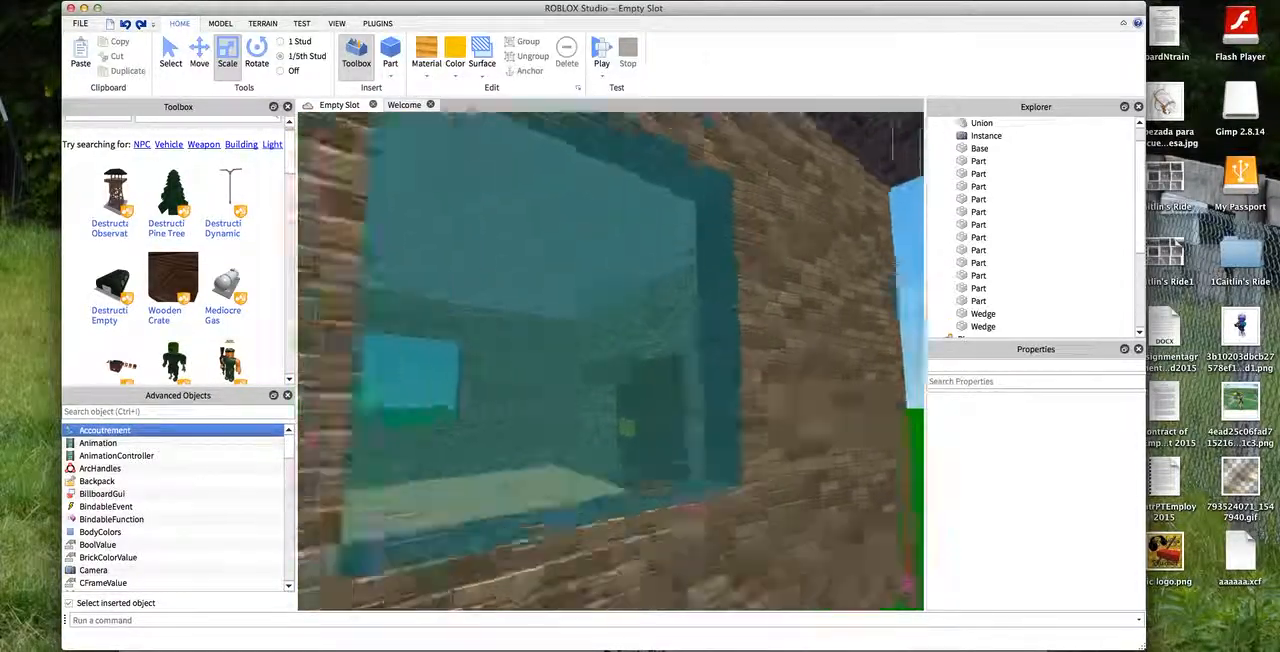
scroll(880, 600, down, 12)
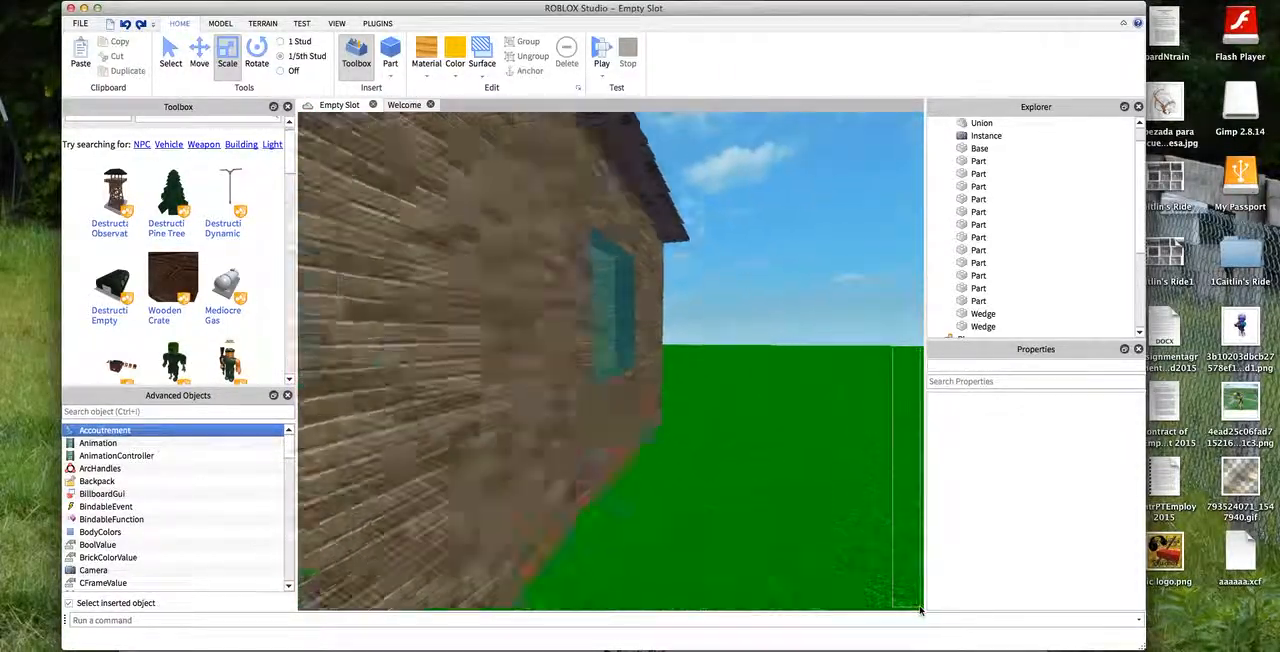
right_drag(921, 610, 919, 583)
scroll(560, 360, up, 4)
scroll(443, 271, down, 4)
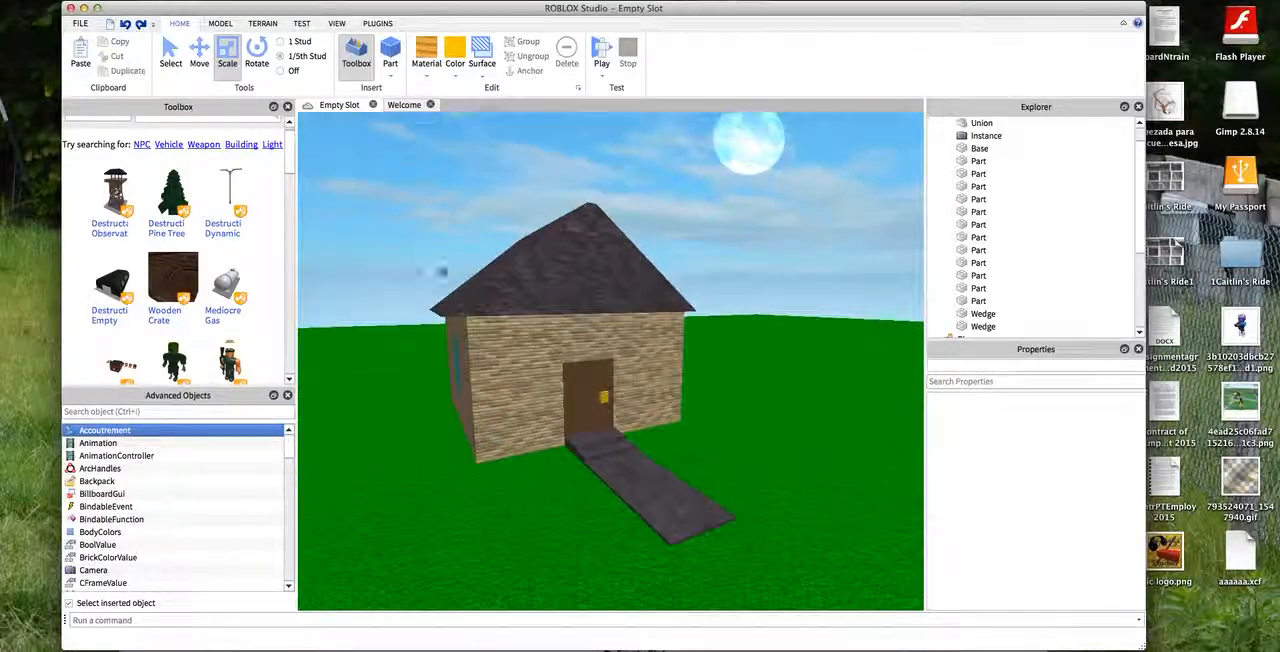
drag(337, 322, 308, 401)
scroll(450, 404, down, 4)
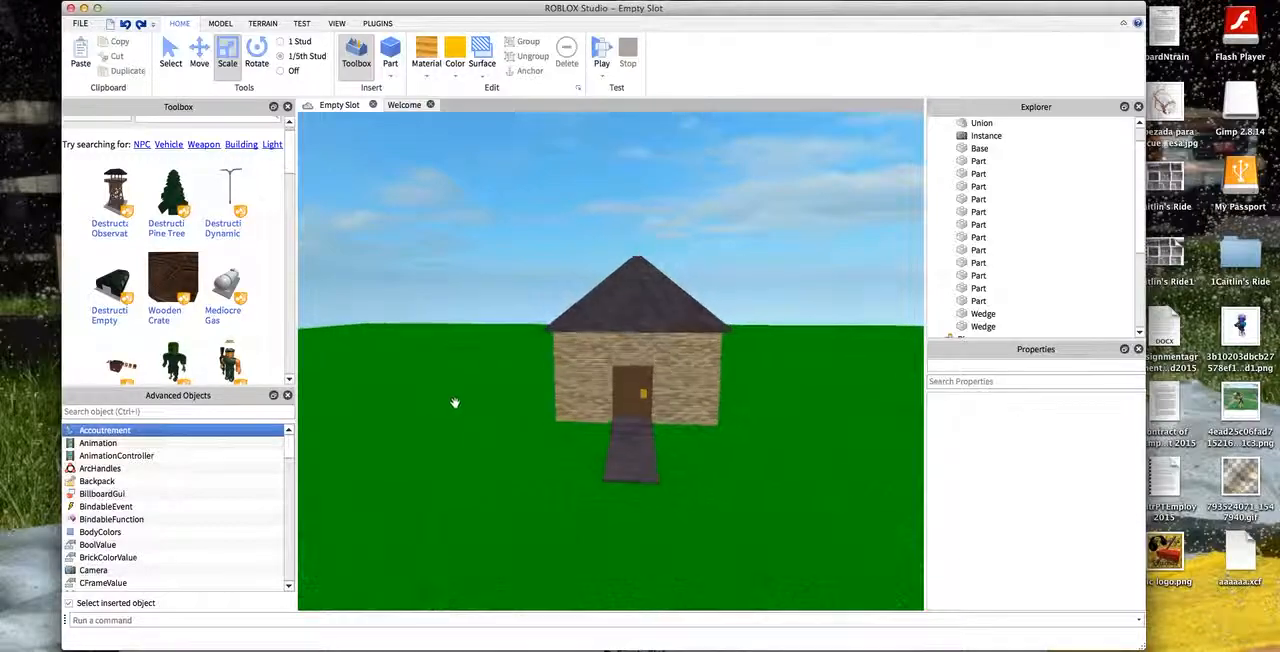